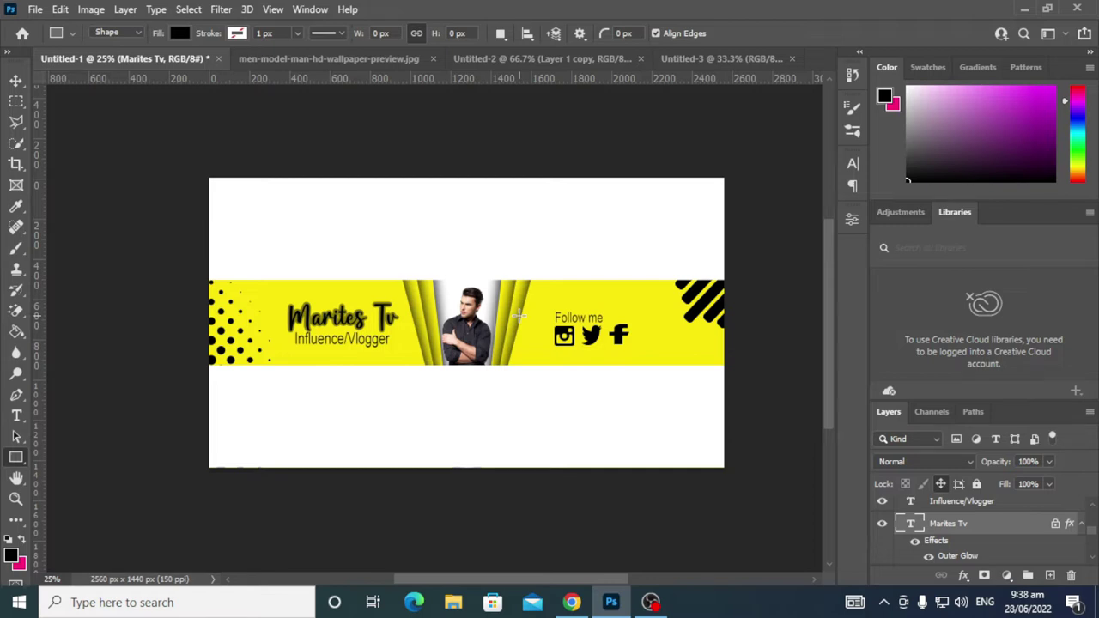
Switch to the blank Untitled-3 document after briefly showing the finished Untitled-1 banner.
{"action": "left_click", "coordinate": [721, 59]}
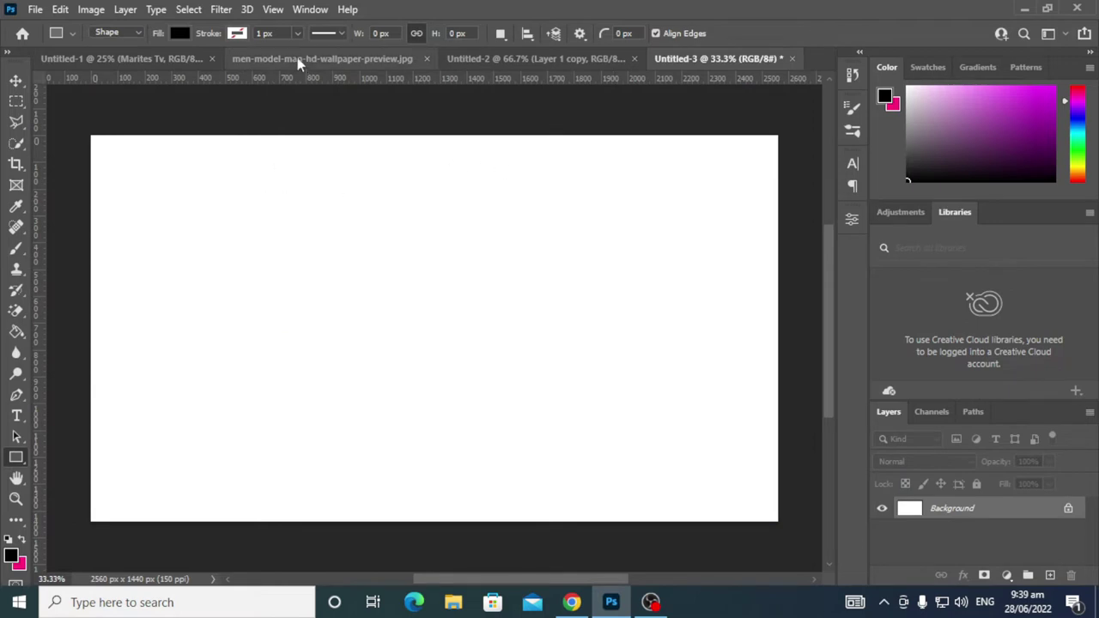
{"action": "left_click", "coordinate": [127, 58]}
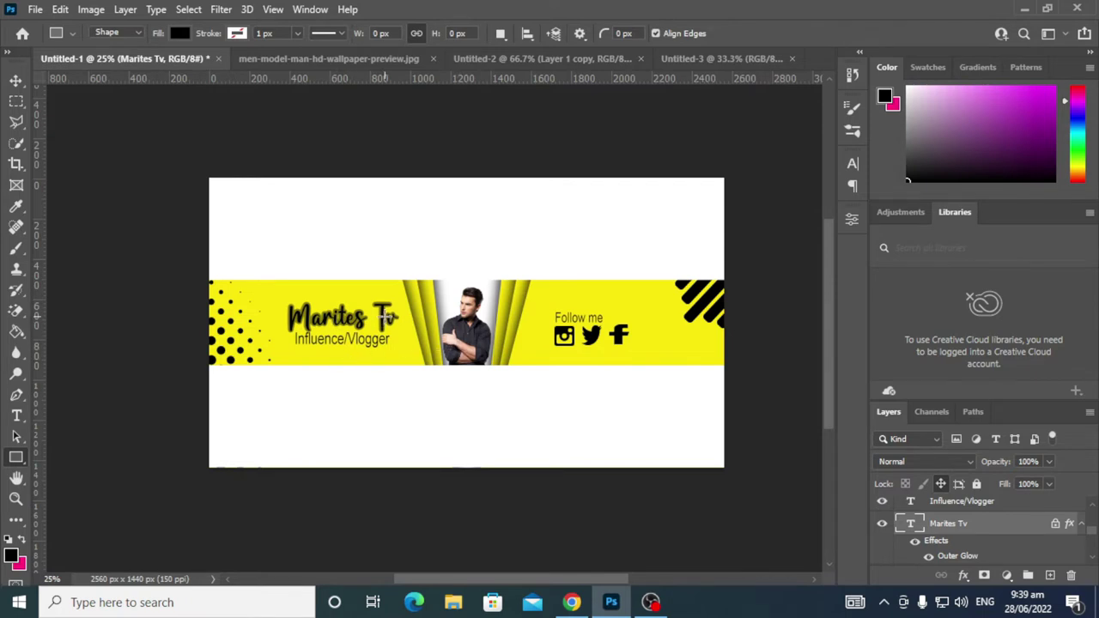
{"action": "left_click", "coordinate": [725, 58]}
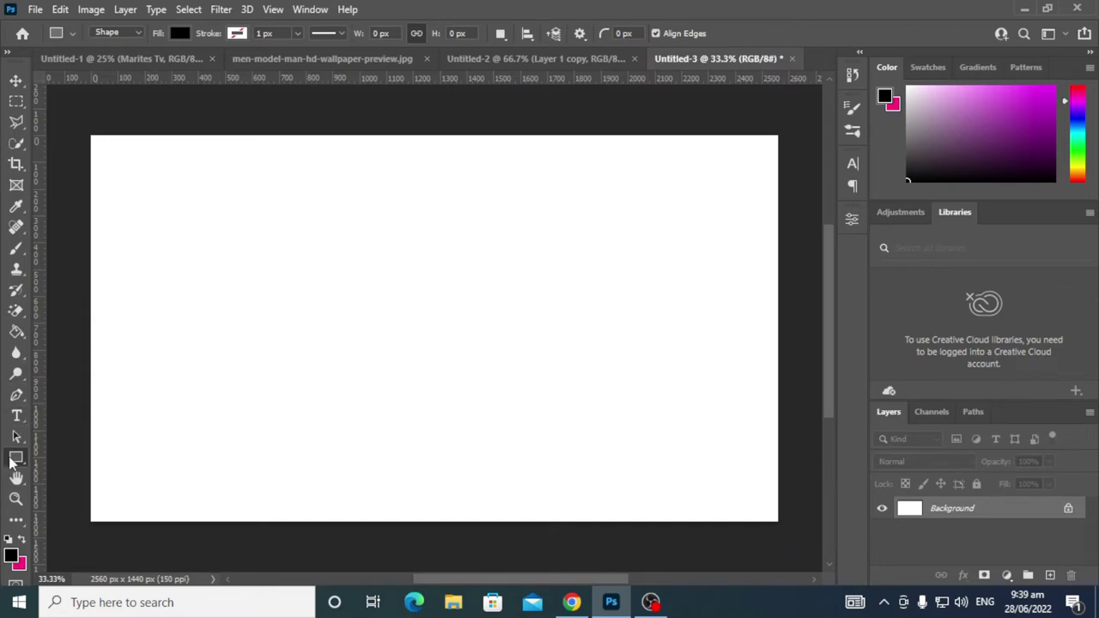
Create a black rectangle of exactly 2560 x 423 px.
{"action": "left_click", "coordinate": [320, 312]}
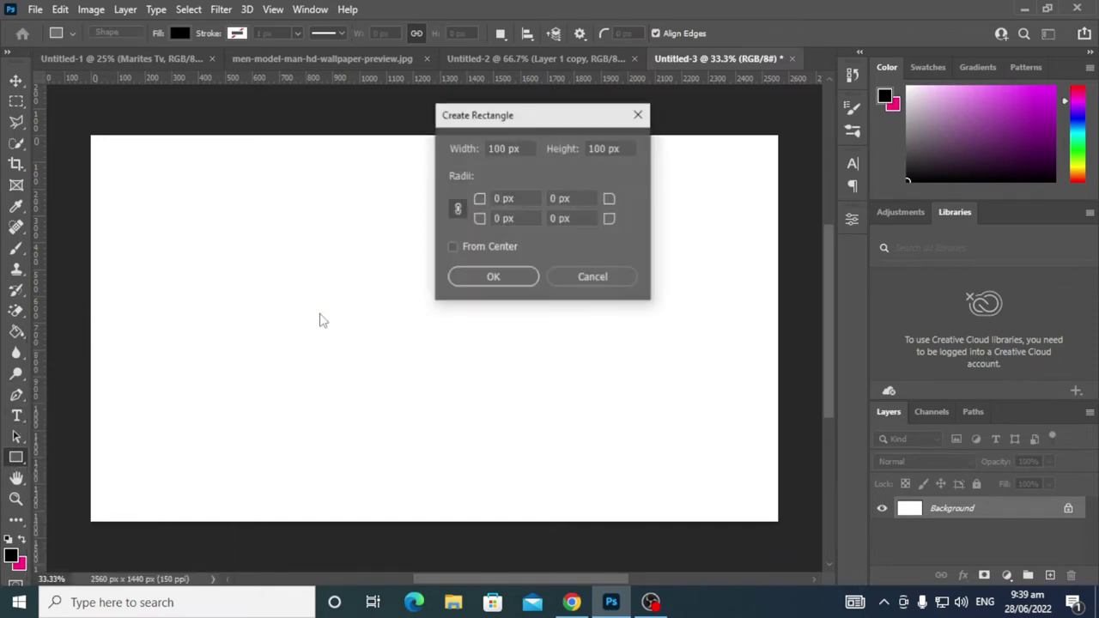
{"action": "double_click", "coordinate": [507, 147]}
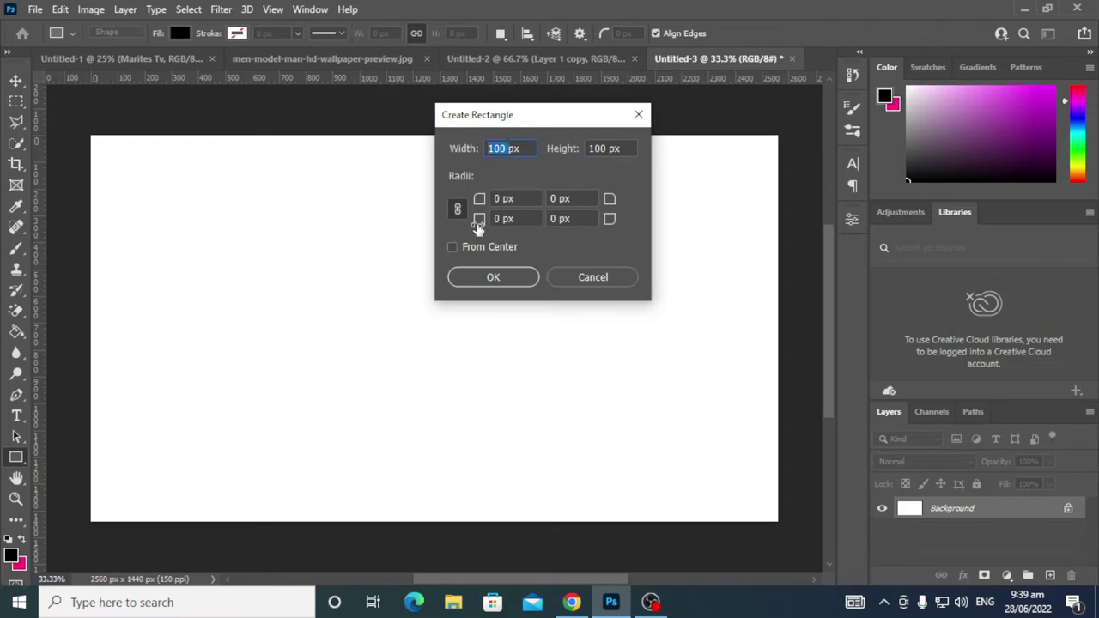
{"action": "type", "text": "1"}
{"action": "type", "text": "2"}
{"action": "key", "text": "BackSpace"}
{"action": "key", "text": "BackSpace"}
{"action": "type", "text": "2"}
{"action": "type", "text": "5560"}
{"action": "key", "text": "BackSpace"}
{"action": "left_click", "coordinate": [605, 148]}
{"action": "key", "text": "BackSpace"}
{"action": "type", "text": "4"}
{"action": "type", "text": "23"}
{"action": "left_click", "coordinate": [509, 277]}
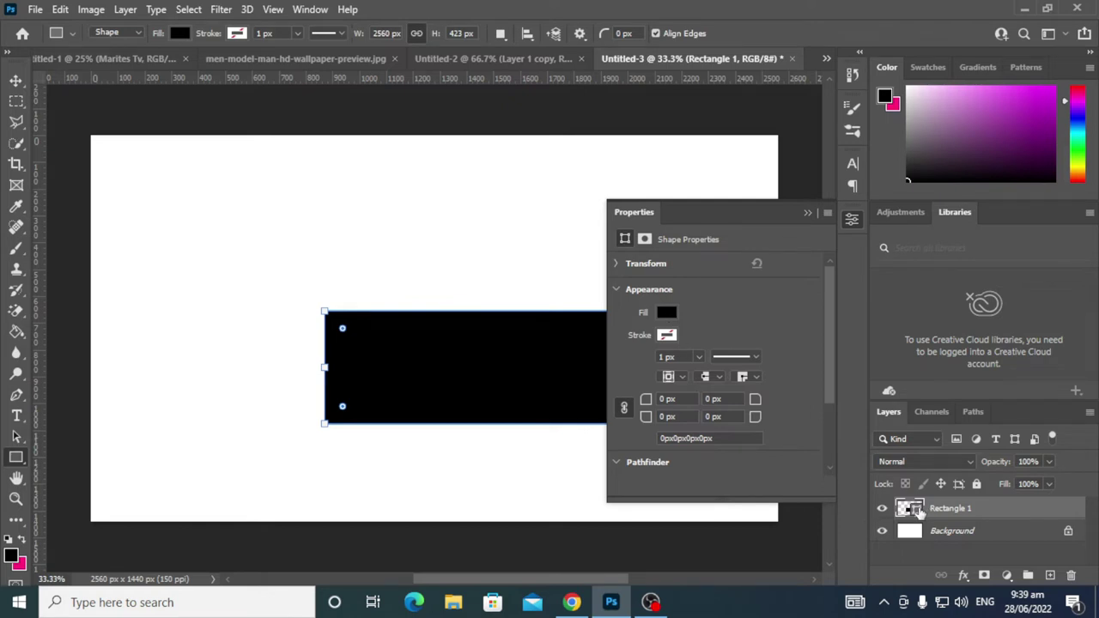
Centre the rectangle horizontally and vertically on the canvas.
{"action": "left_click", "coordinate": [808, 213]}
{"action": "left_click", "coordinate": [527, 34]}
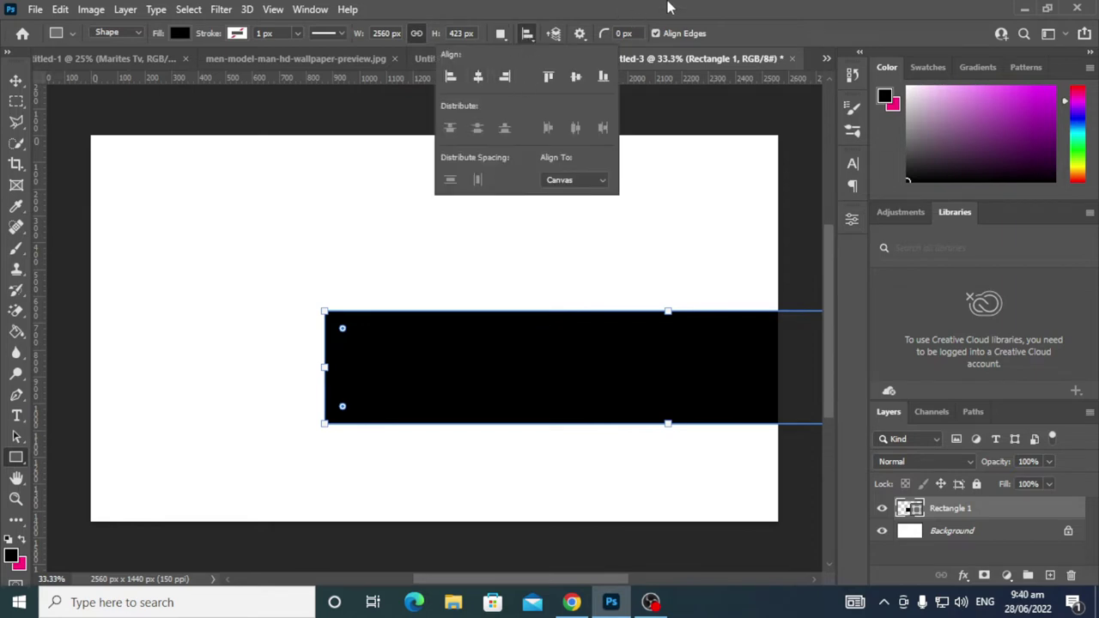
{"action": "left_click", "coordinate": [669, 7]}
{"action": "left_click", "coordinate": [527, 34]}
{"action": "left_click", "coordinate": [478, 77]}
{"action": "left_click", "coordinate": [576, 77]}
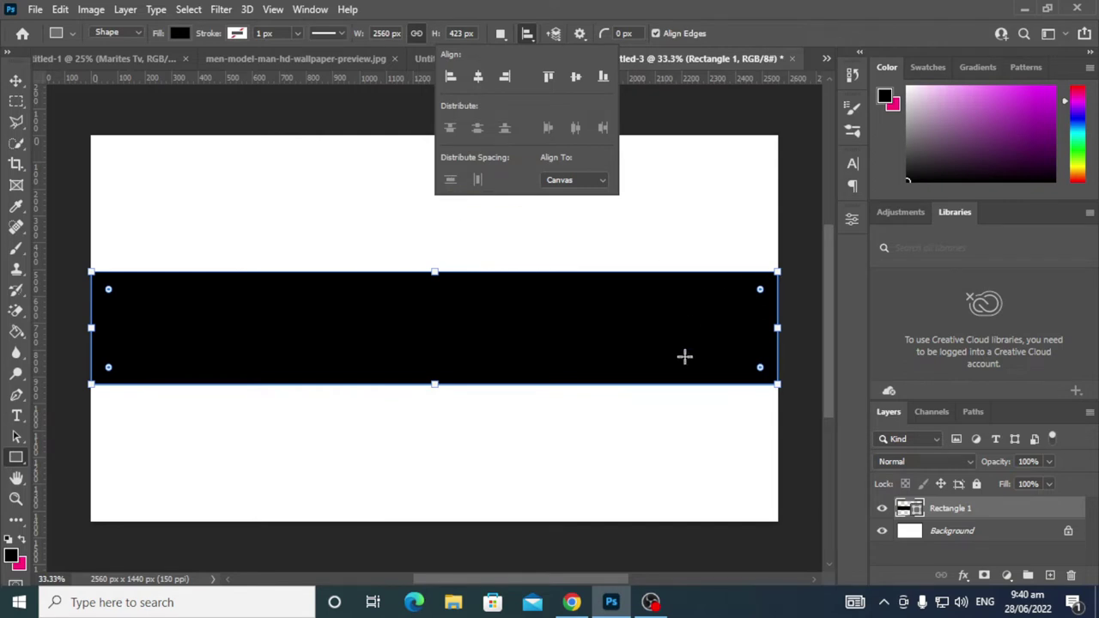
{"action": "left_click", "coordinate": [781, 13]}
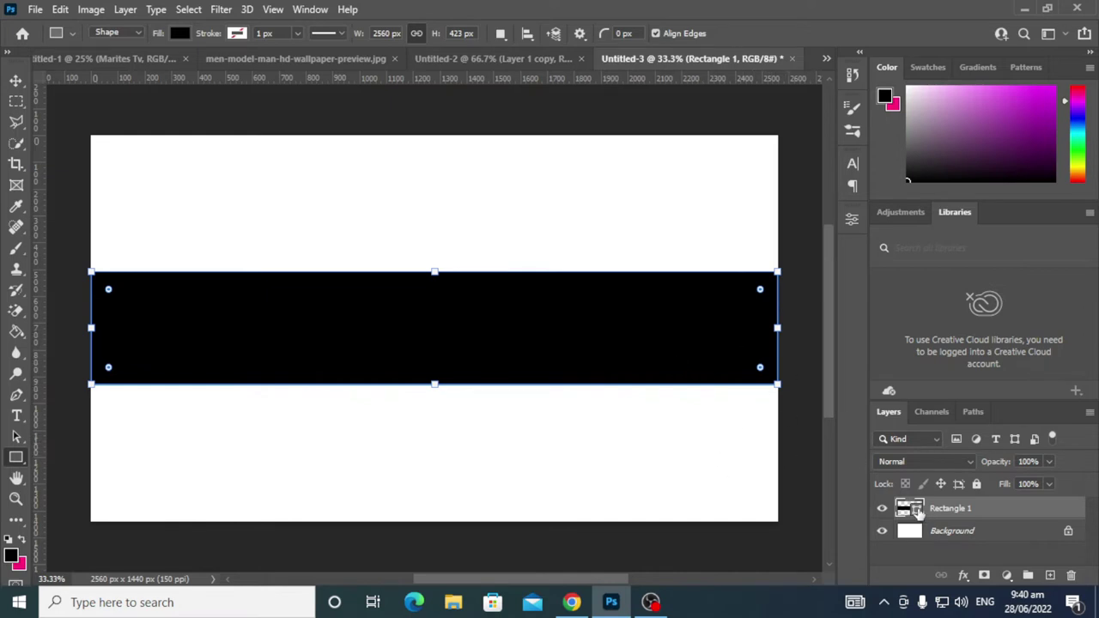
Change the full-width band's fill to light grey.
{"action": "double_click", "coordinate": [912, 509]}
{"action": "left_click_drag", "start_coordinate": [373, 211], "coordinate": [339, 172]}
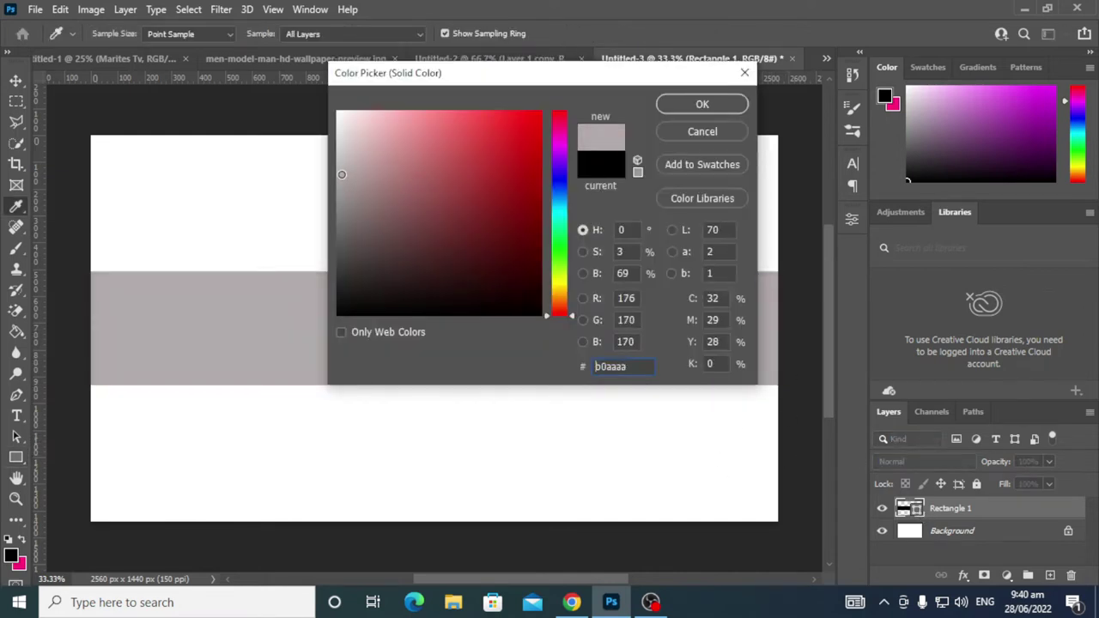
{"action": "left_click", "coordinate": [704, 103]}
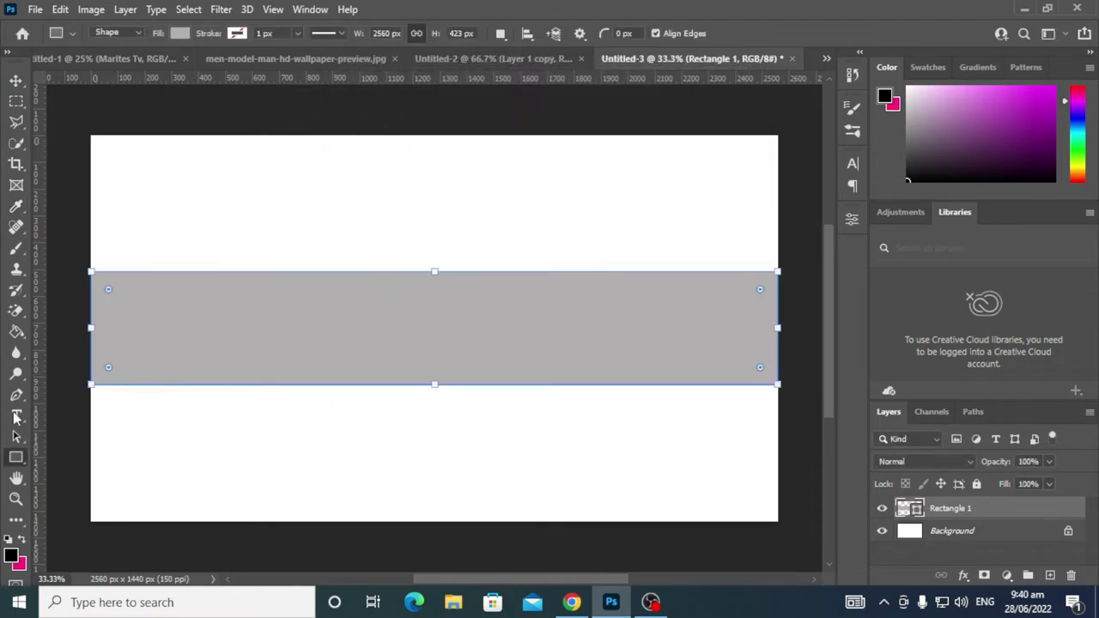
Create a new rectangle of 1855 x 423 px.
{"action": "left_click", "coordinate": [354, 432]}
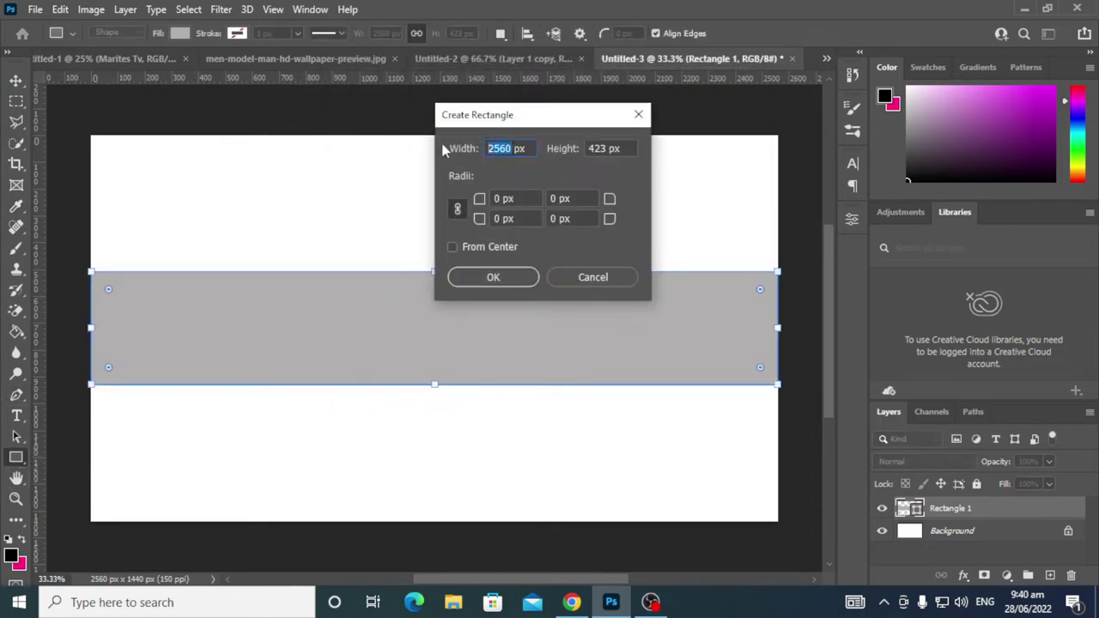
{"action": "left_click_drag", "start_coordinate": [453, 149], "coordinate": [442, 153]}
{"action": "type", "text": "8"}
{"action": "type", "text": "550"}
{"action": "key", "text": "Left"}
{"action": "key", "text": "BackSpace"}
{"action": "key", "text": "Delete"}
{"action": "type", "text": "5"}
{"action": "left_click", "coordinate": [504, 290]}
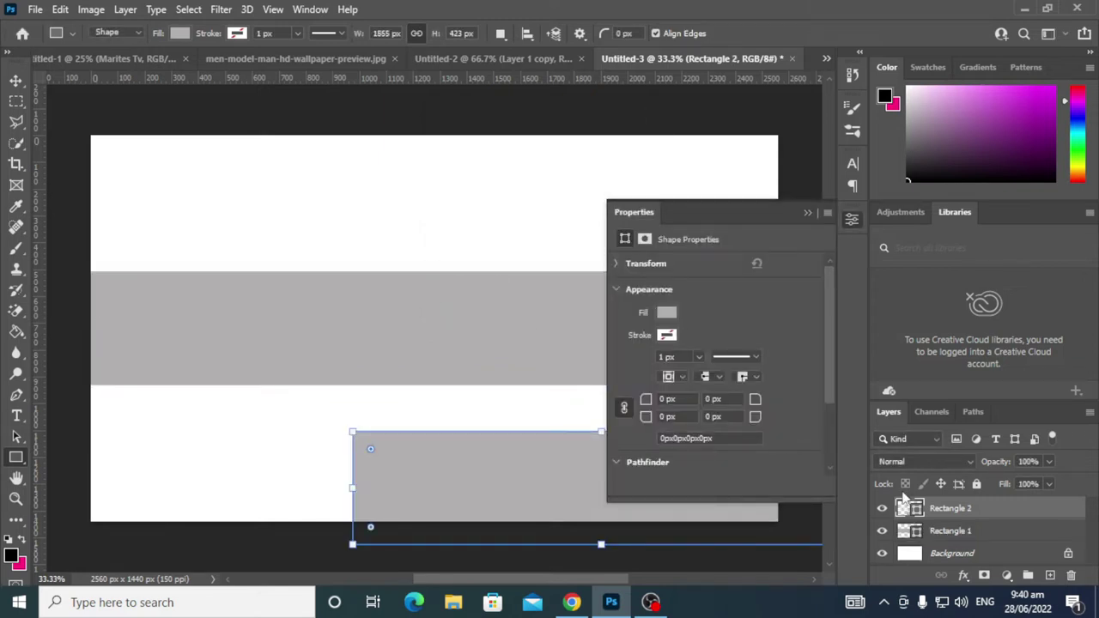
Fill the 1855 px strip a slightly darker grey and centre it on the canvas.
{"action": "double_click", "coordinate": [915, 505]}
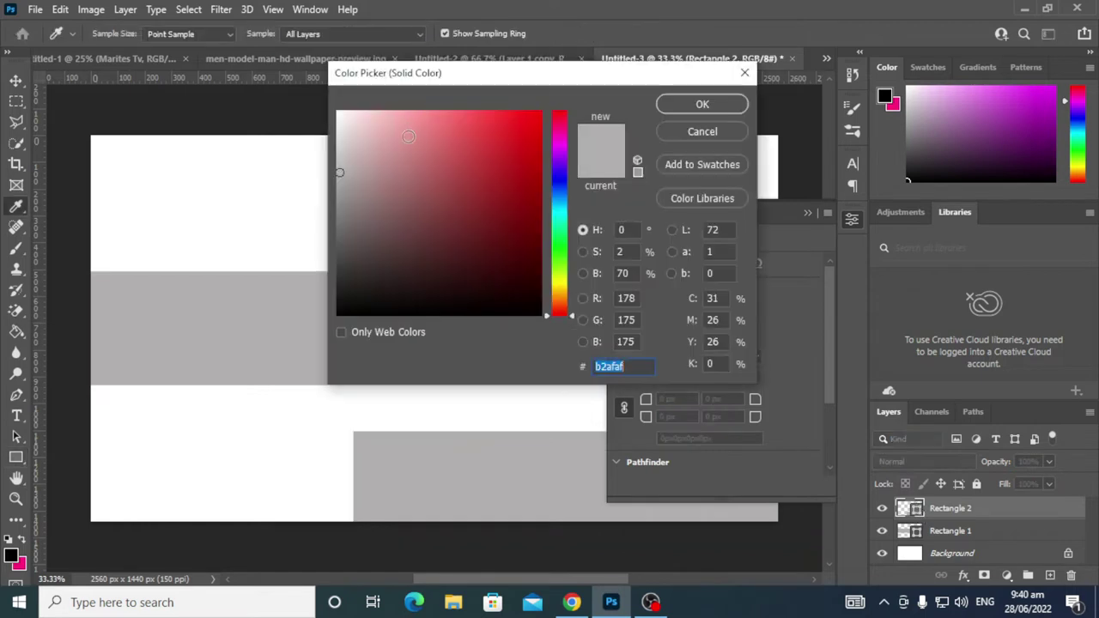
{"action": "left_click_drag", "start_coordinate": [341, 171], "coordinate": [338, 189]}
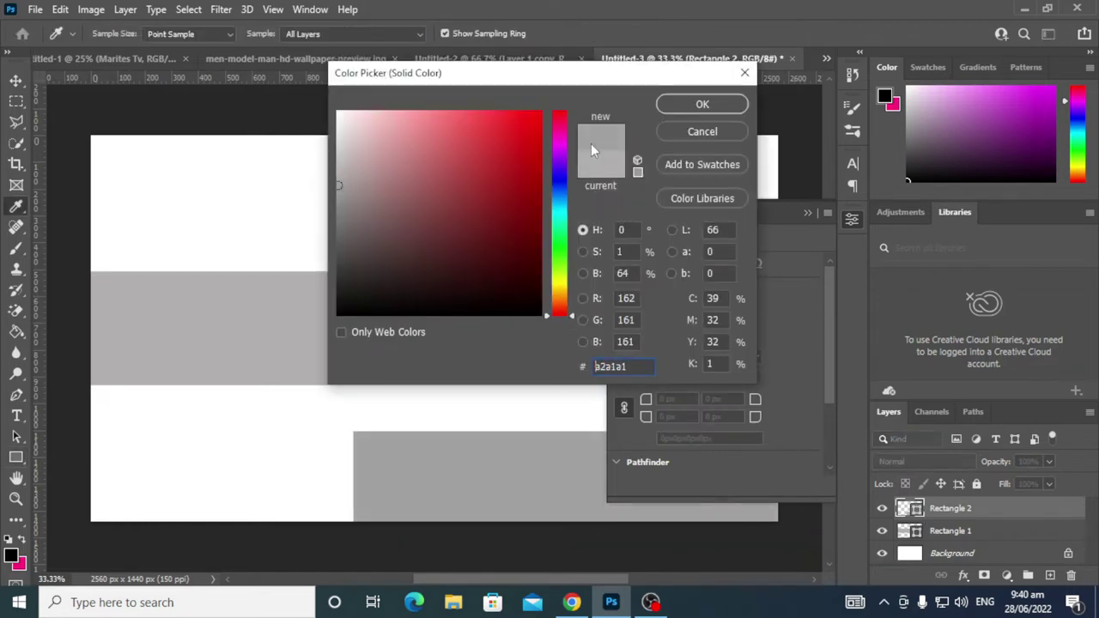
{"action": "left_click", "coordinate": [702, 104]}
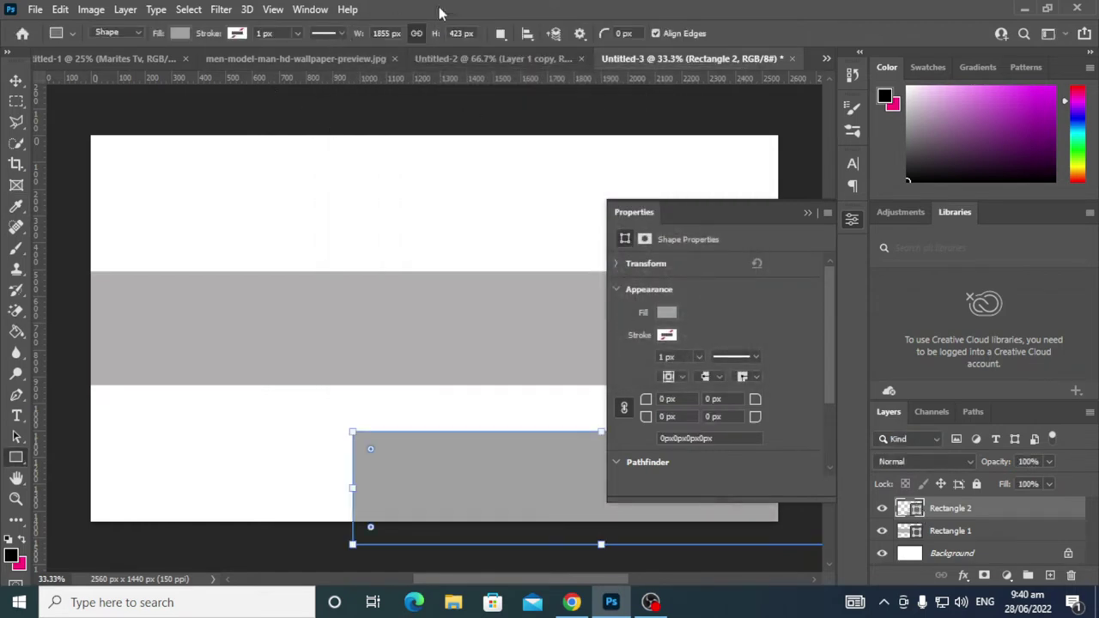
{"action": "left_click", "coordinate": [527, 33]}
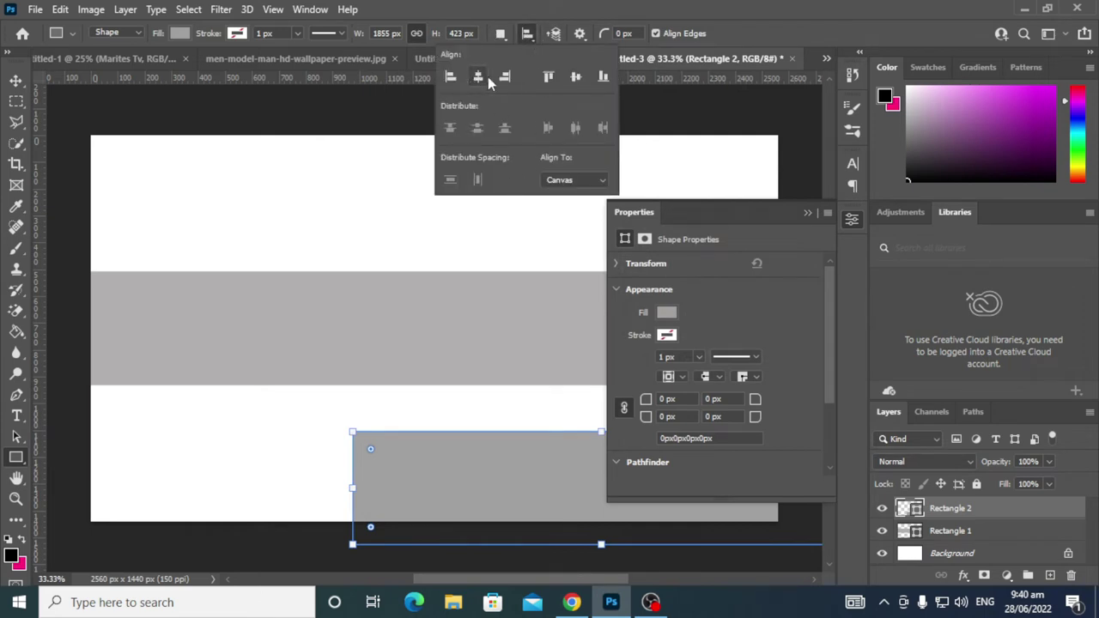
{"action": "left_click", "coordinate": [576, 77]}
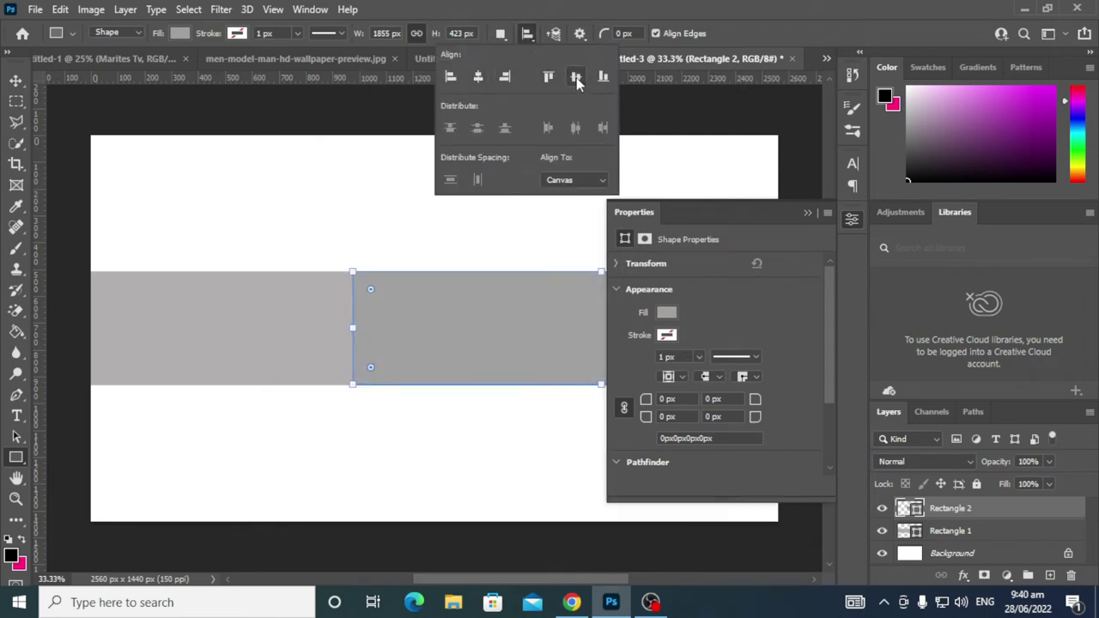
{"action": "left_click", "coordinate": [479, 77]}
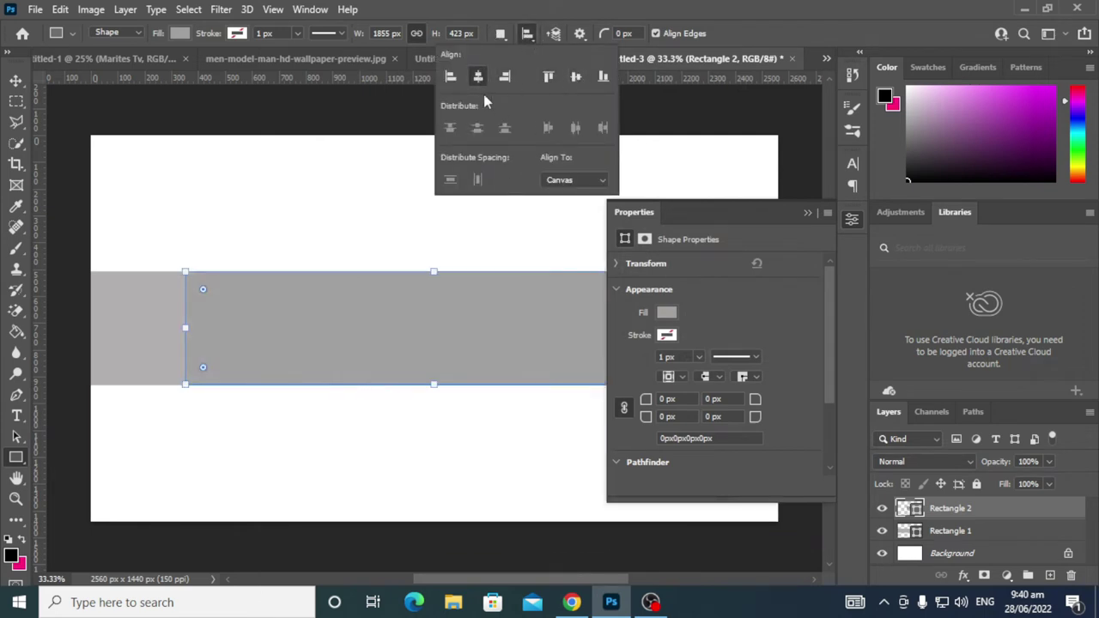
{"action": "left_click", "coordinate": [807, 213]}
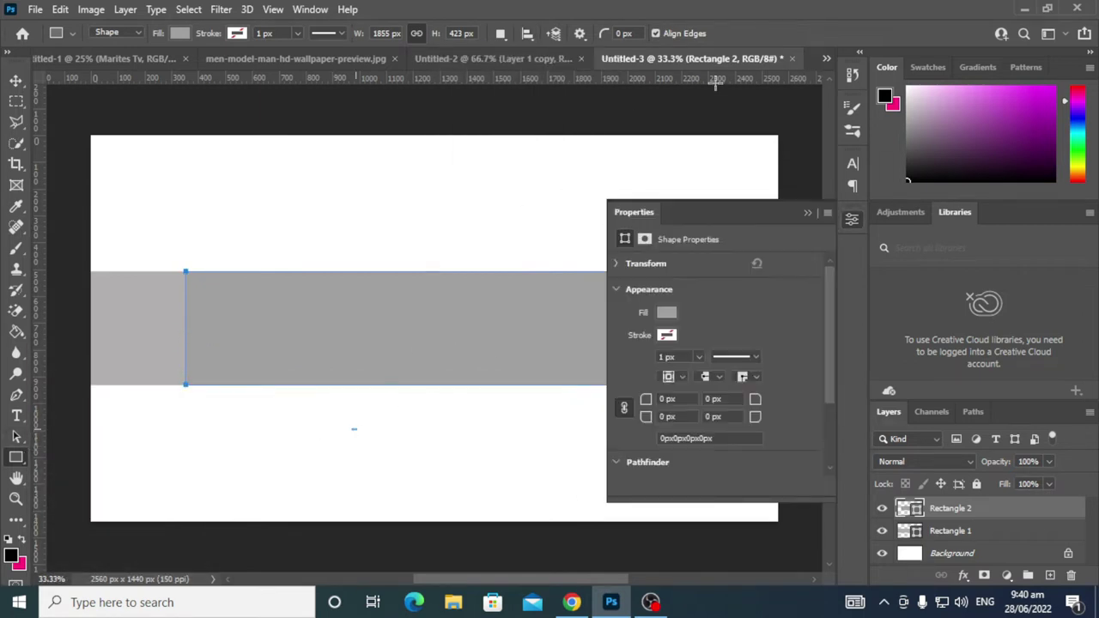
{"action": "left_click_drag", "start_coordinate": [356, 430], "coordinate": [690, 339]}
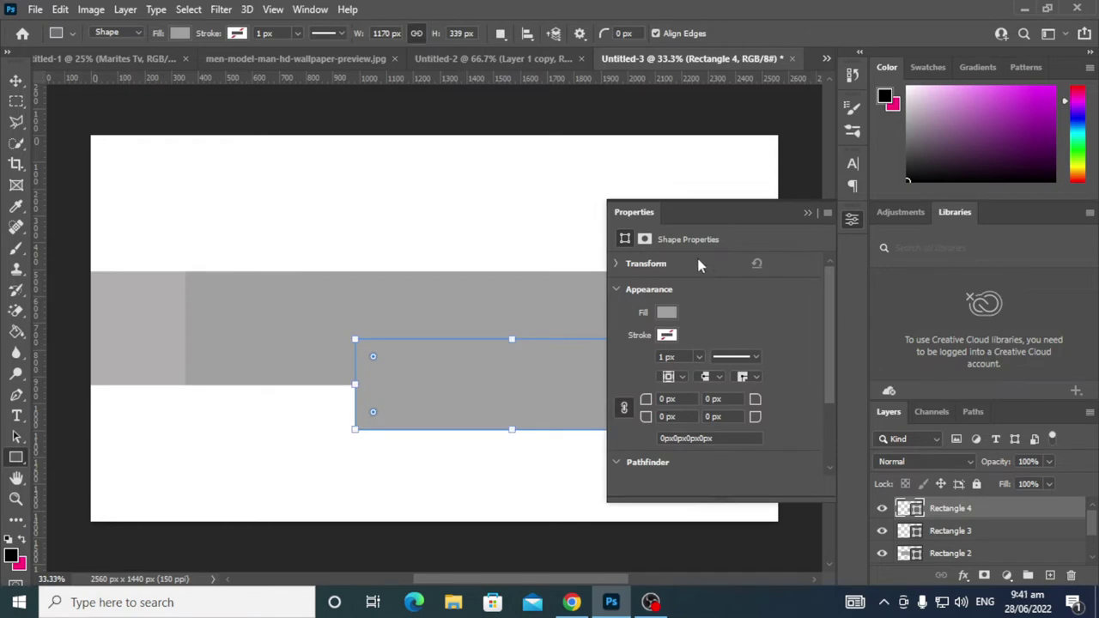
Replace the roughly drawn rectangle with an exact 1456 x 423 px rectangle.
{"action": "left_click", "coordinate": [807, 213]}
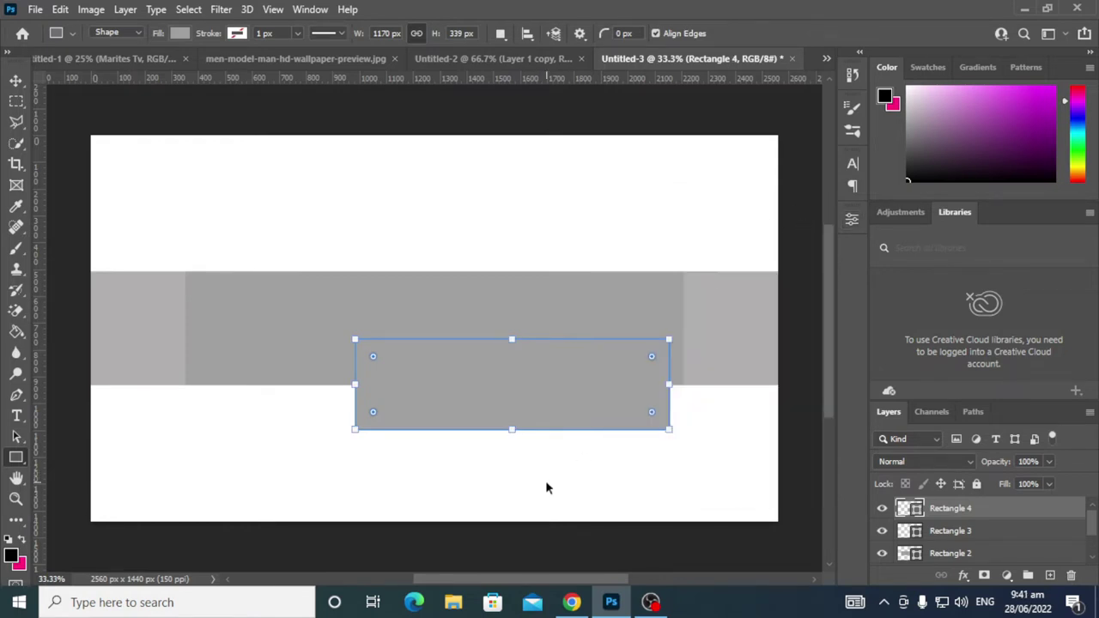
{"action": "key", "text": "ctrl+z"}
{"action": "left_click", "coordinate": [406, 418]}
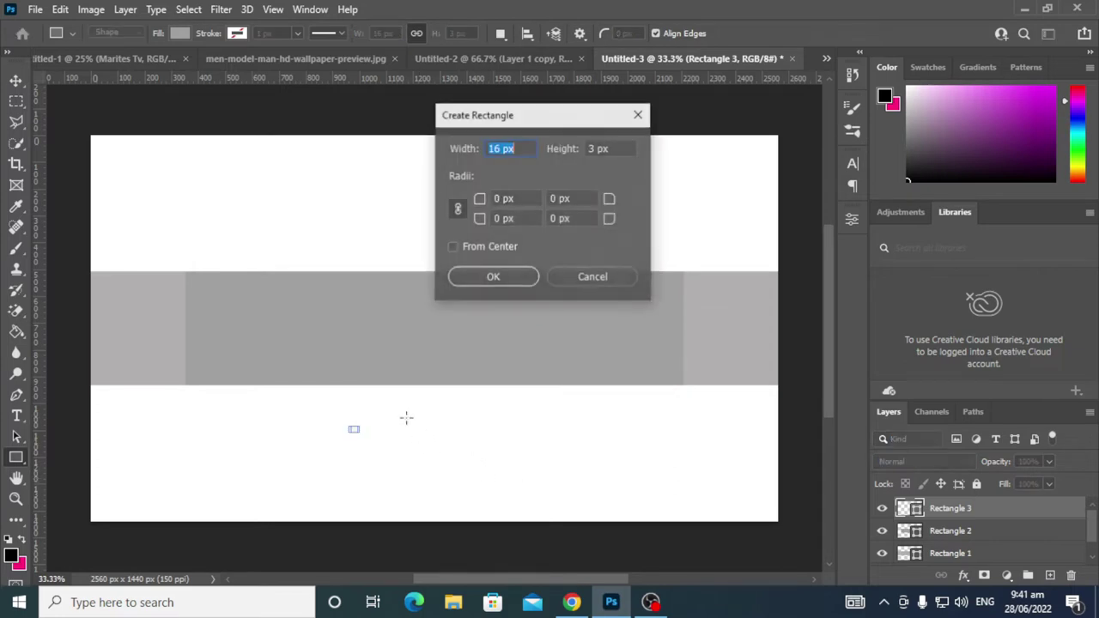
{"action": "double_click", "coordinate": [496, 148]}
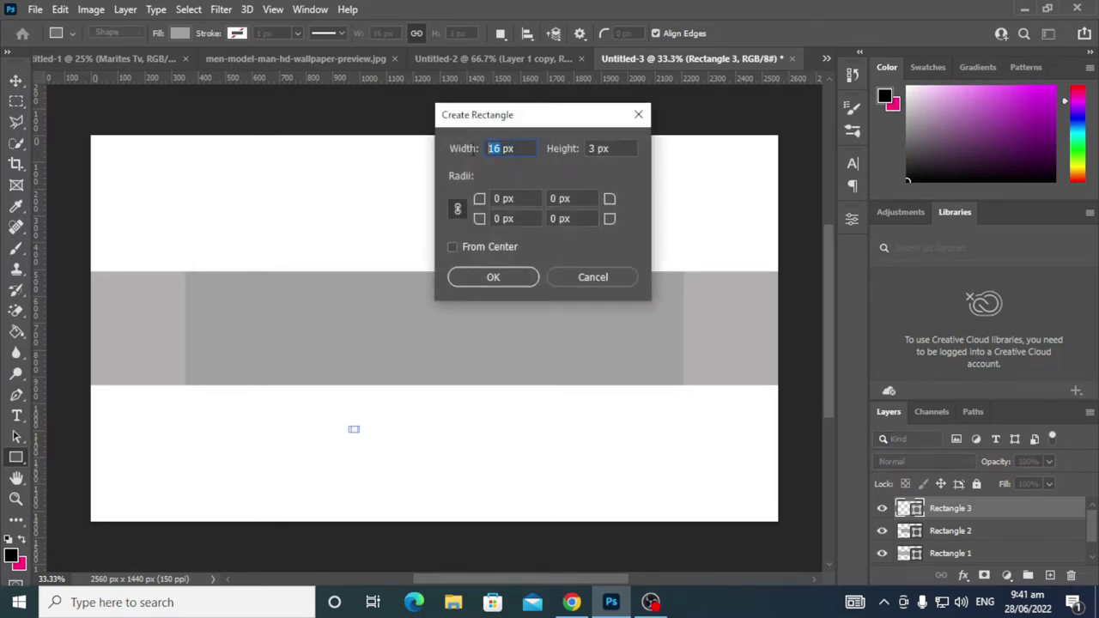
{"action": "type", "text": "1"}
{"action": "type", "text": "456"}
{"action": "double_click", "coordinate": [593, 148]}
{"action": "type", "text": "4"}
{"action": "type", "text": "23"}
{"action": "left_click", "coordinate": [509, 278]}
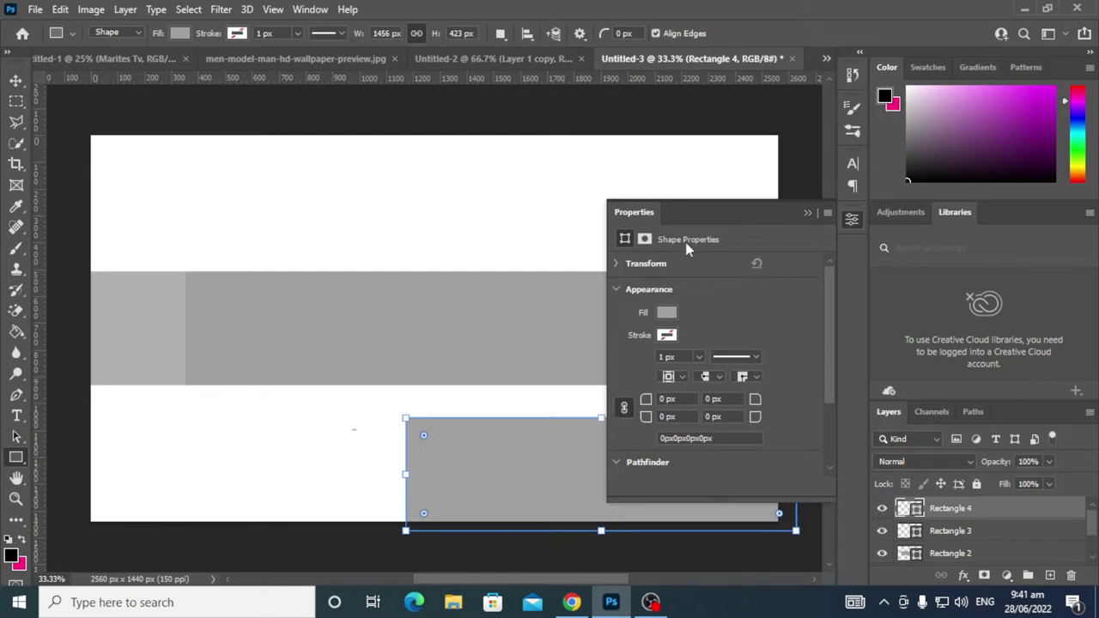
Fill the 1456 px strip darker grey #969595 and centre it on the canvas.
{"action": "left_click", "coordinate": [809, 213]}
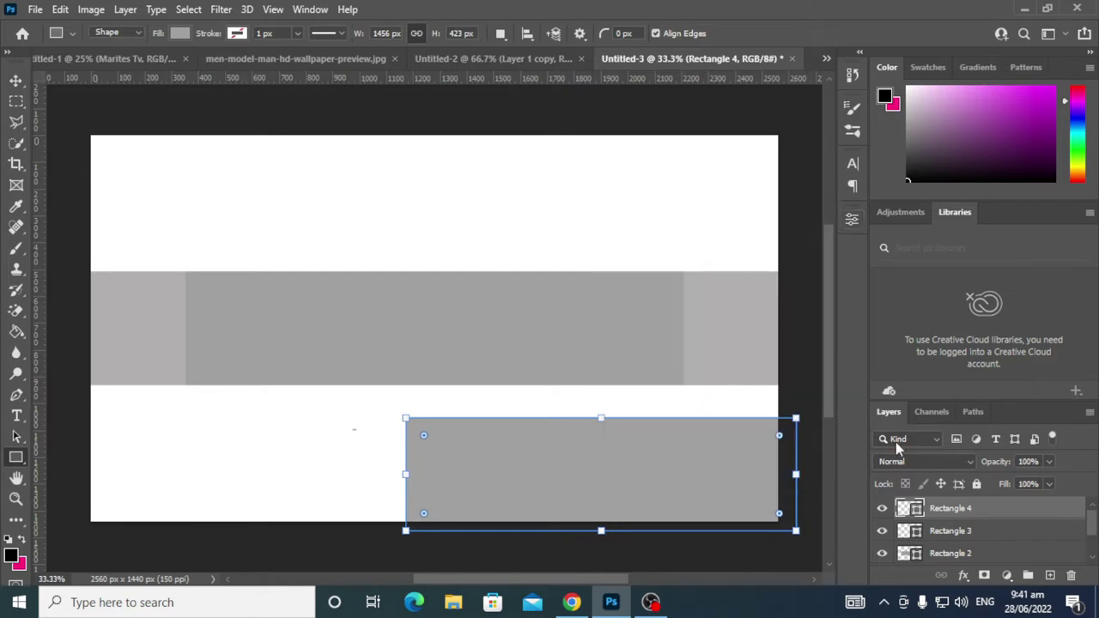
{"action": "double_click", "coordinate": [910, 508]}
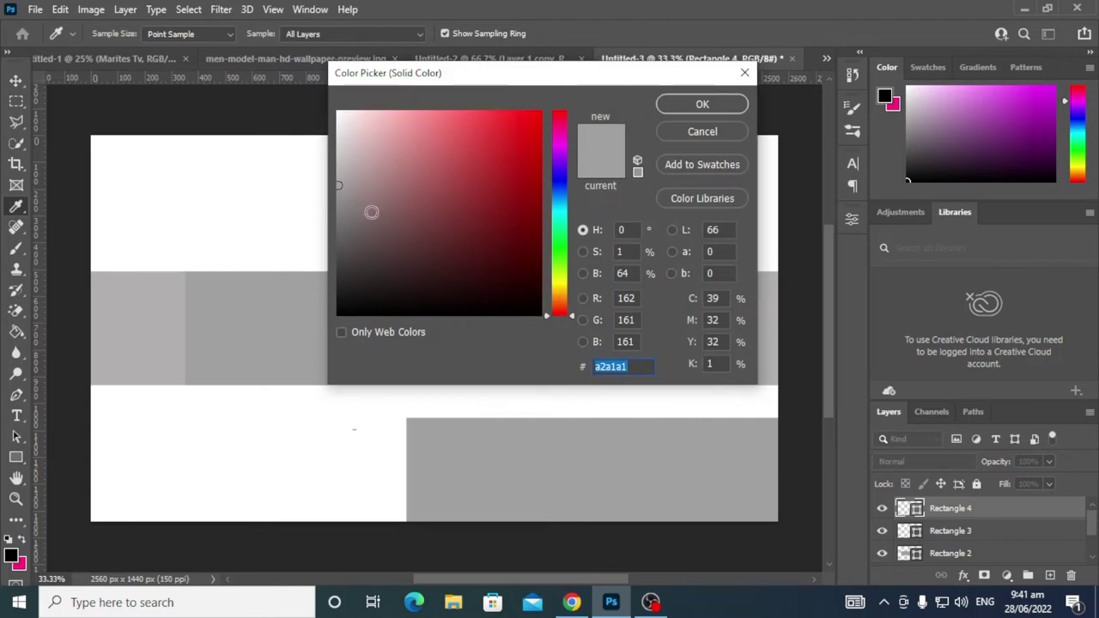
{"action": "left_click_drag", "start_coordinate": [339, 184], "coordinate": [338, 195]}
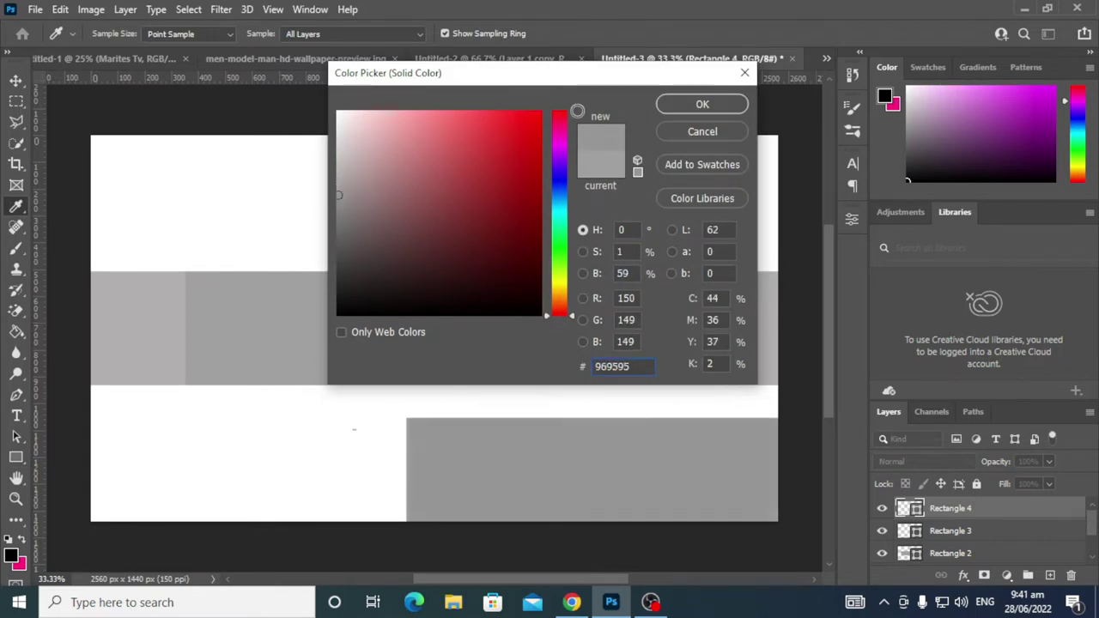
{"action": "left_click", "coordinate": [702, 104]}
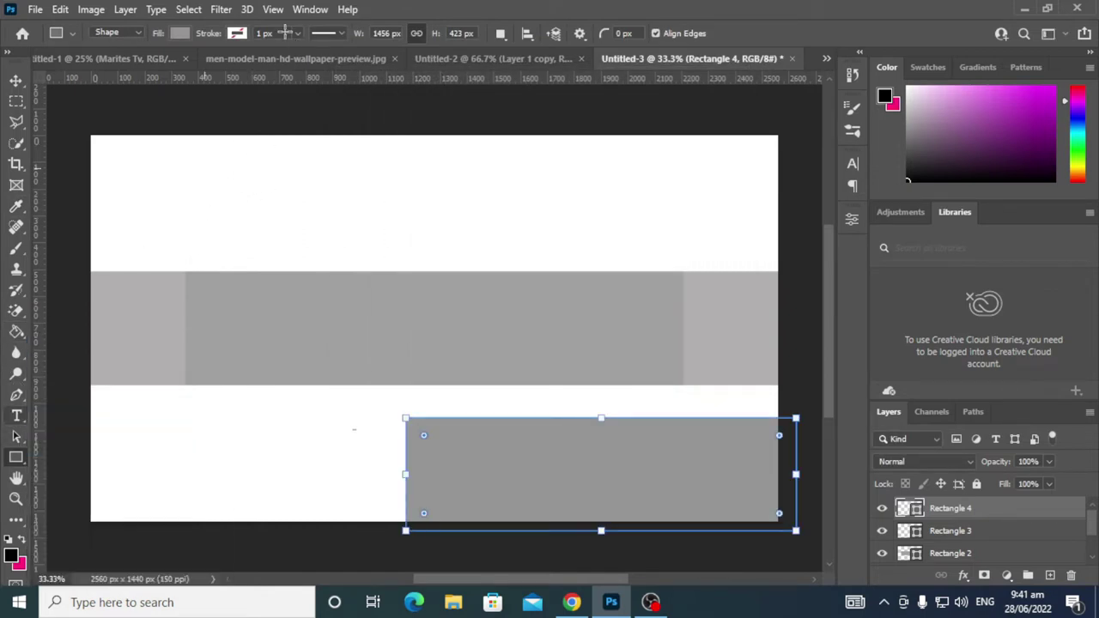
{"action": "left_click", "coordinate": [528, 34]}
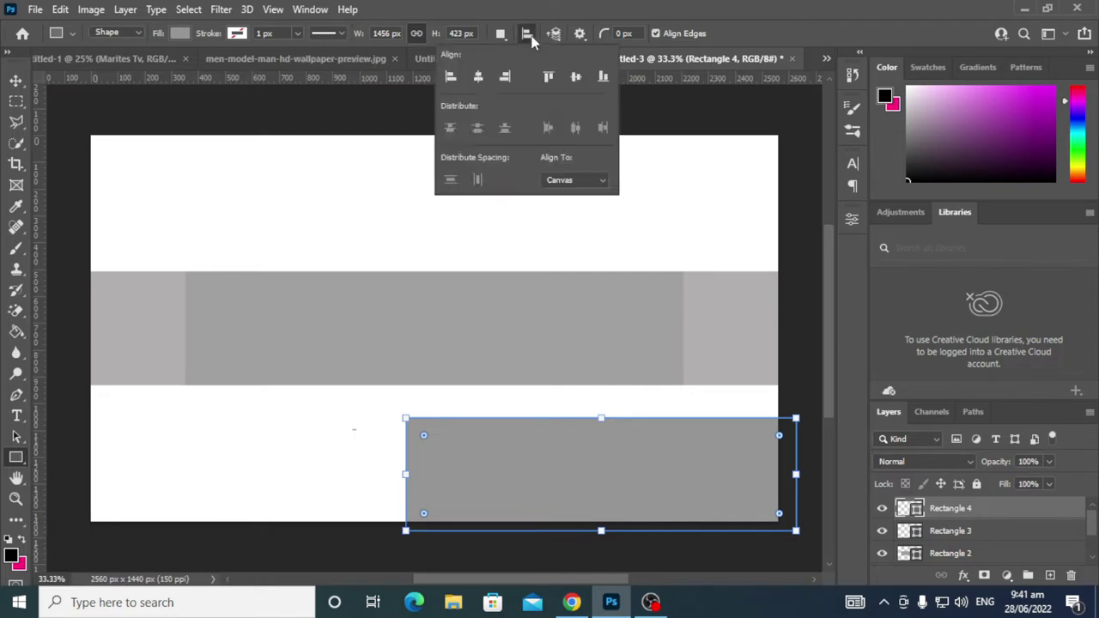
{"action": "left_click", "coordinate": [478, 77]}
{"action": "left_click", "coordinate": [576, 79]}
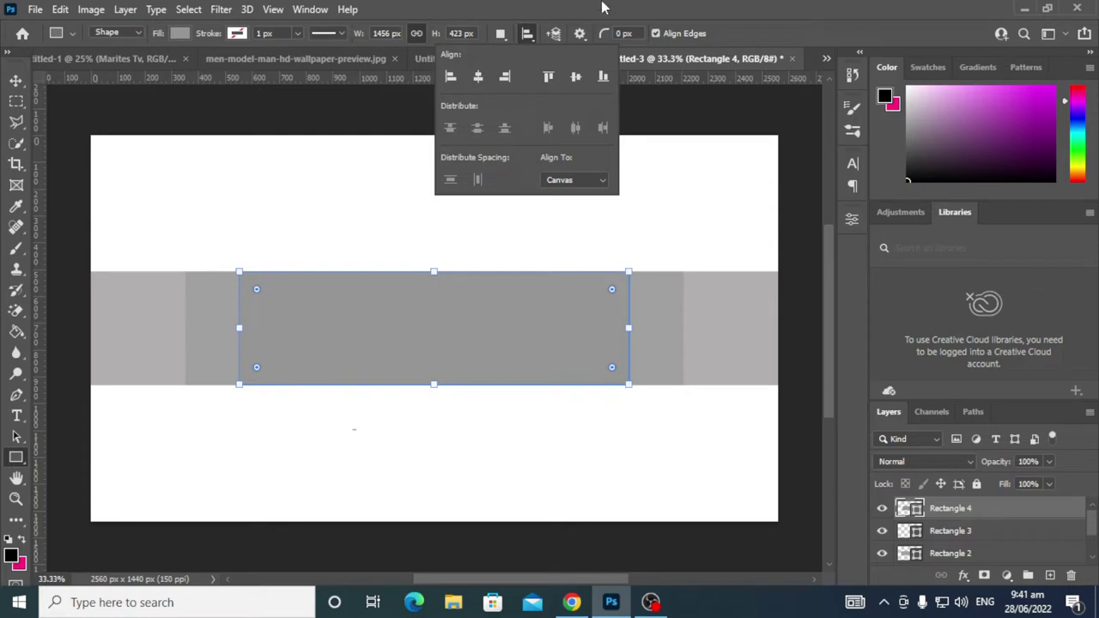
Place guides at the canvas edges, the grey block edges, and the band's top and bottom.
{"action": "left_click", "coordinate": [17, 80]}
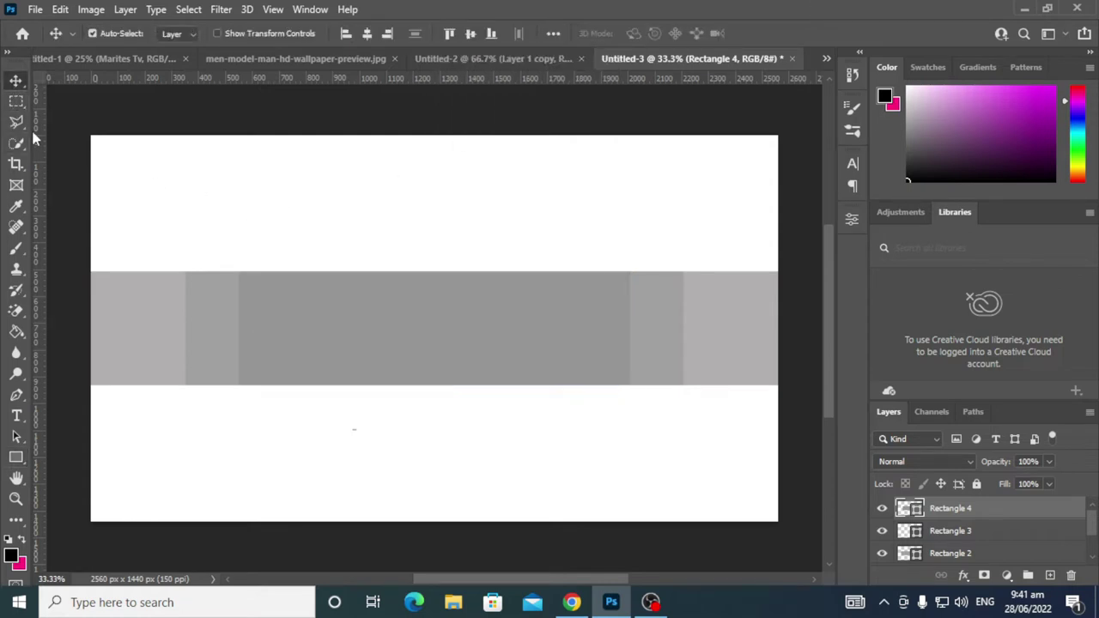
{"action": "left_click_drag", "start_coordinate": [38, 286], "coordinate": [185, 307]}
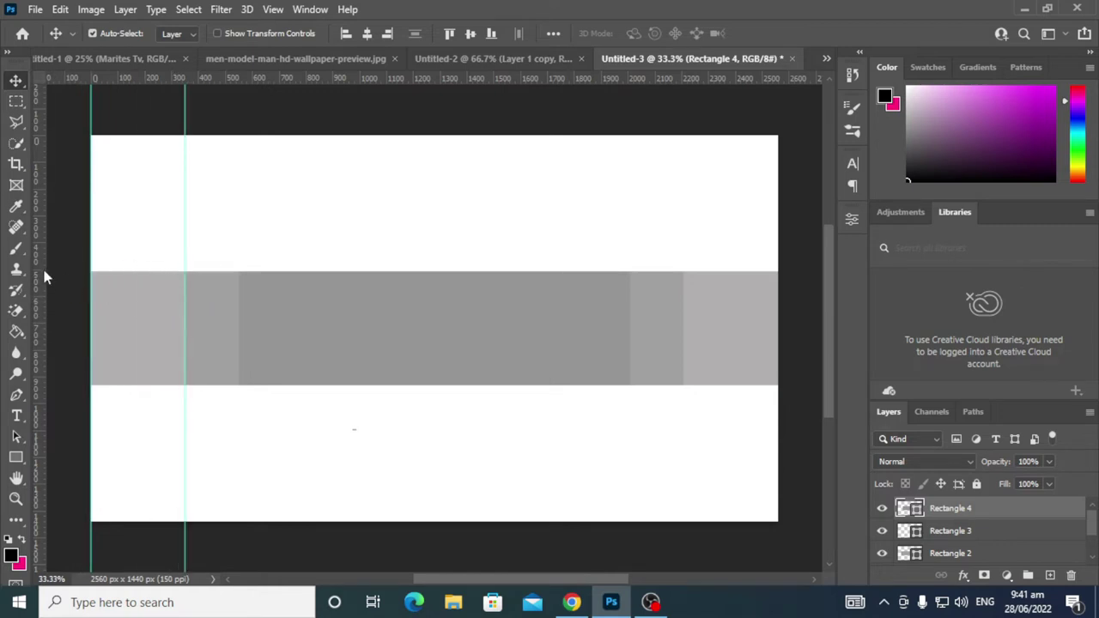
{"action": "left_click_drag", "start_coordinate": [41, 272], "coordinate": [240, 303]}
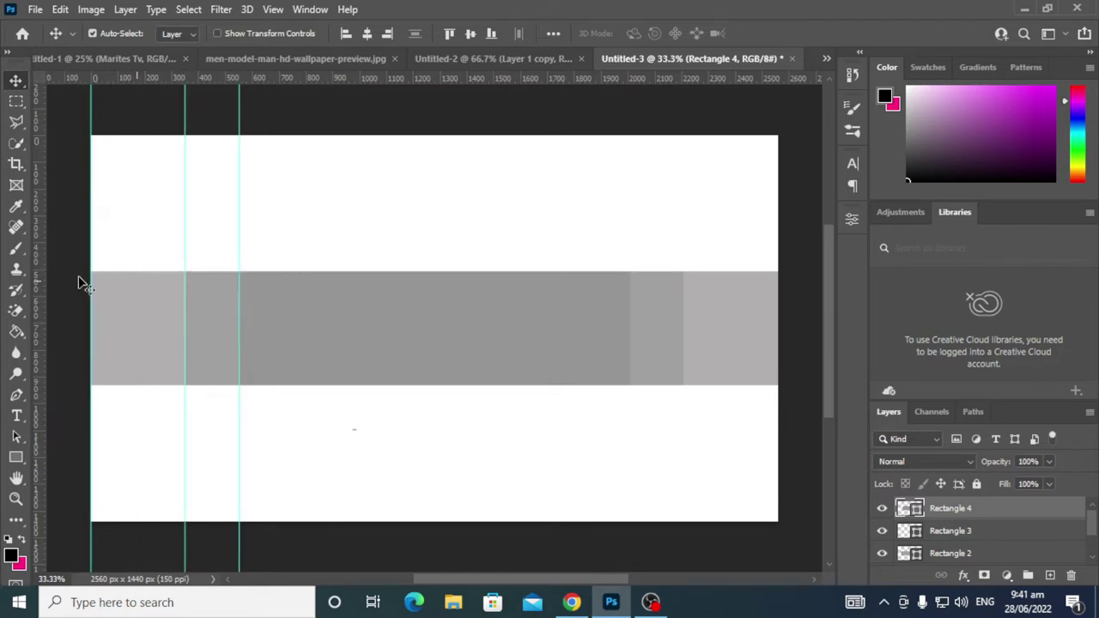
{"action": "left_click_drag", "start_coordinate": [42, 266], "coordinate": [629, 358]}
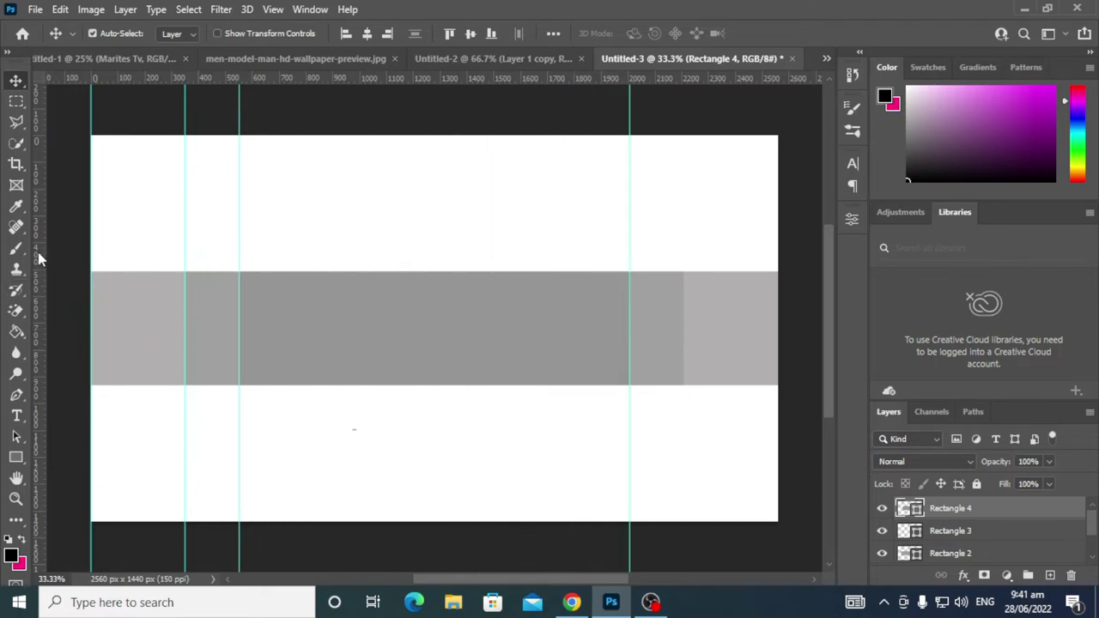
{"action": "left_click_drag", "start_coordinate": [39, 258], "coordinate": [681, 350]}
{"action": "mouse_move", "coordinate": [38, 262]}
{"action": "left_mouse_down"}
{"action": "mouse_move", "coordinate": [804, 345]}
{"action": "mouse_move", "coordinate": [780, 347]}
{"action": "left_mouse_up"}
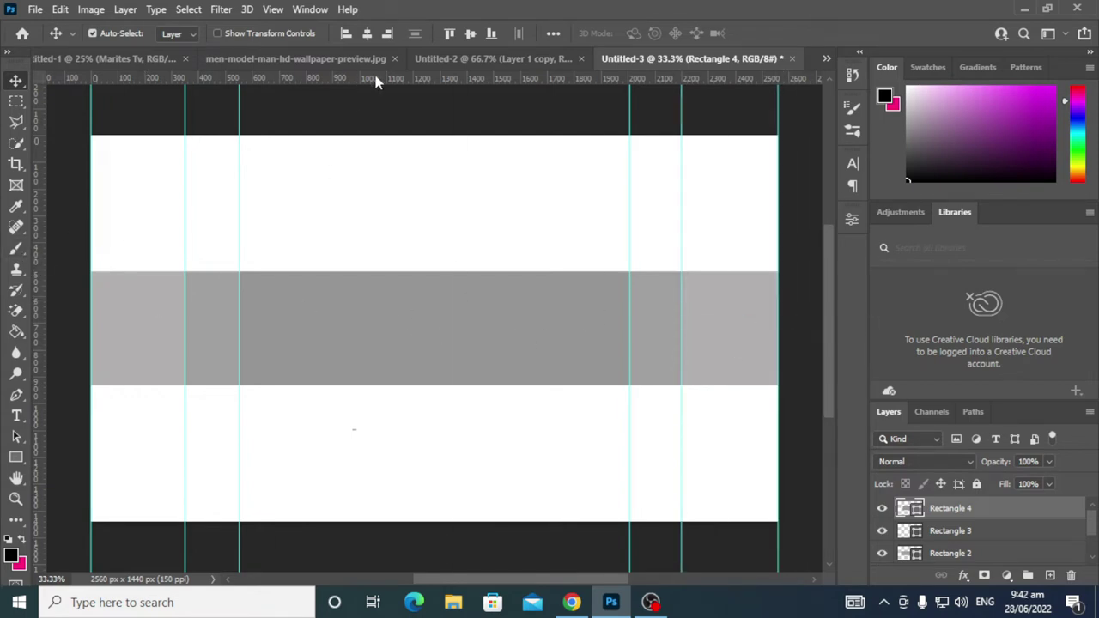
{"action": "left_click_drag", "start_coordinate": [400, 79], "coordinate": [413, 271]}
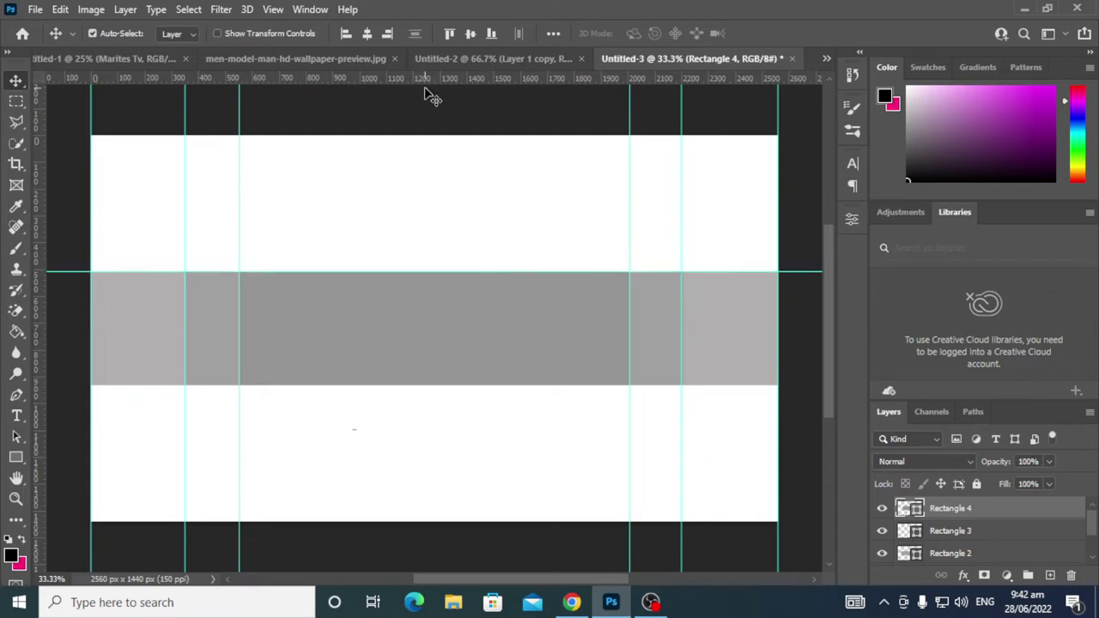
{"action": "mouse_move", "coordinate": [430, 79]}
{"action": "left_mouse_down"}
{"action": "mouse_move", "coordinate": [466, 298]}
{"action": "mouse_move", "coordinate": [466, 384]}
{"action": "left_mouse_up"}
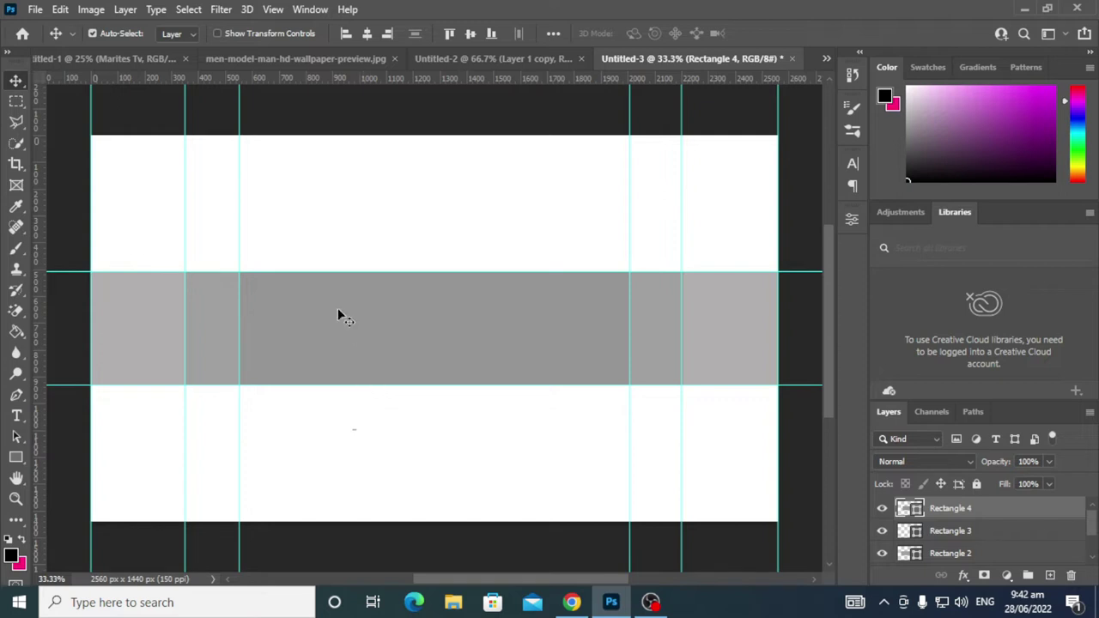
Add a vertical guide on the 1280 px centre line plus guides just either side.
{"action": "left_click_drag", "start_coordinate": [39, 343], "coordinate": [430, 371]}
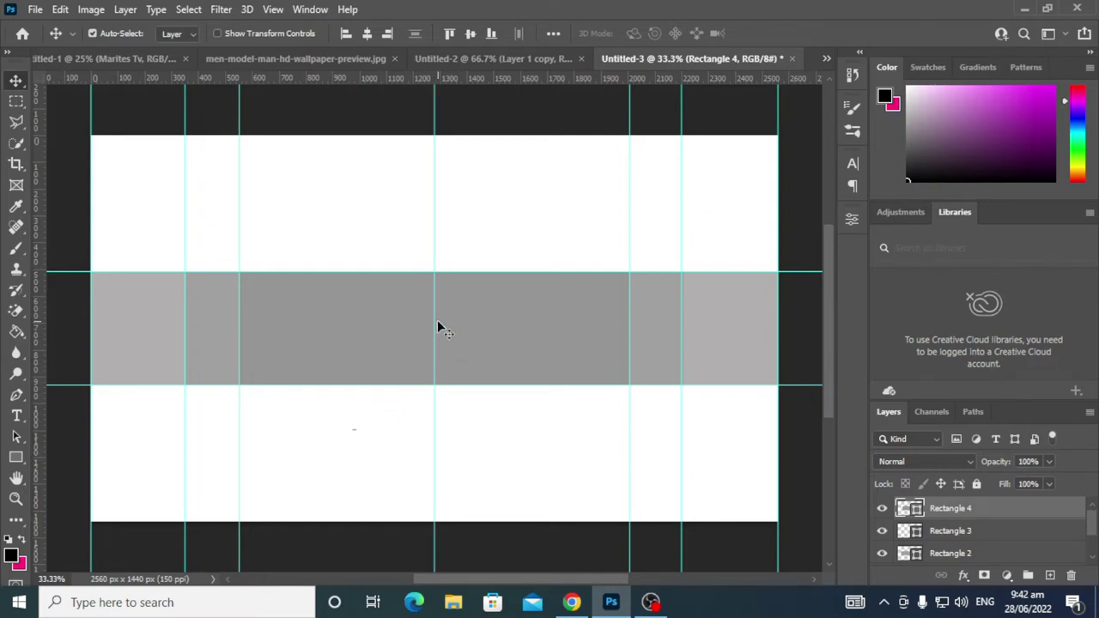
{"action": "left_click_drag", "start_coordinate": [435, 322], "coordinate": [430, 324]}
{"action": "left_click", "coordinate": [388, 491]}
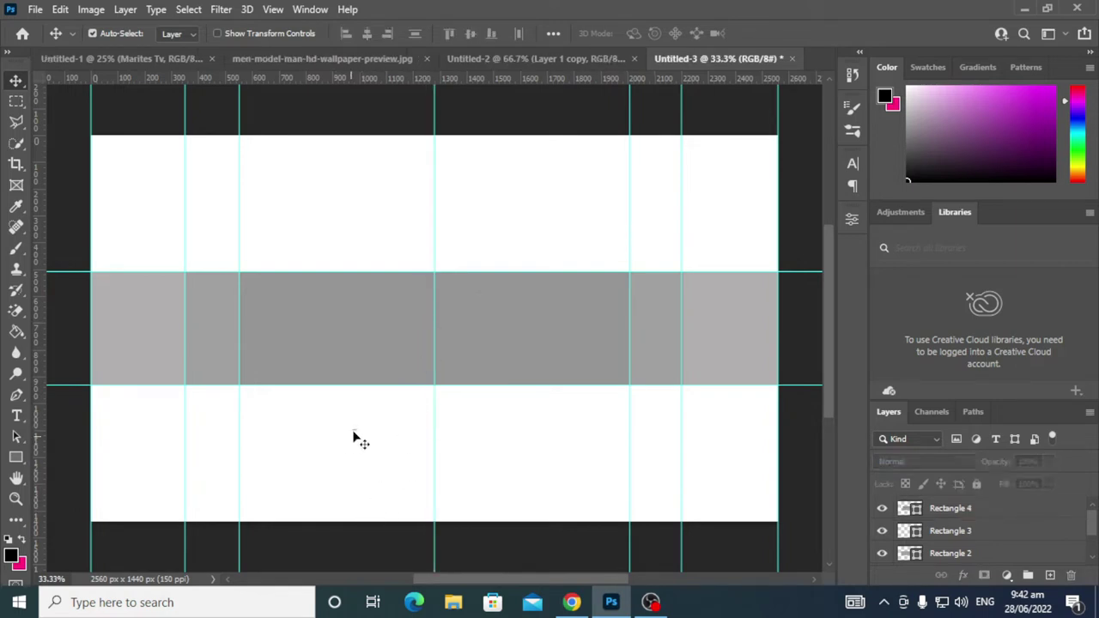
{"action": "left_click_drag", "start_coordinate": [38, 316], "coordinate": [392, 341]}
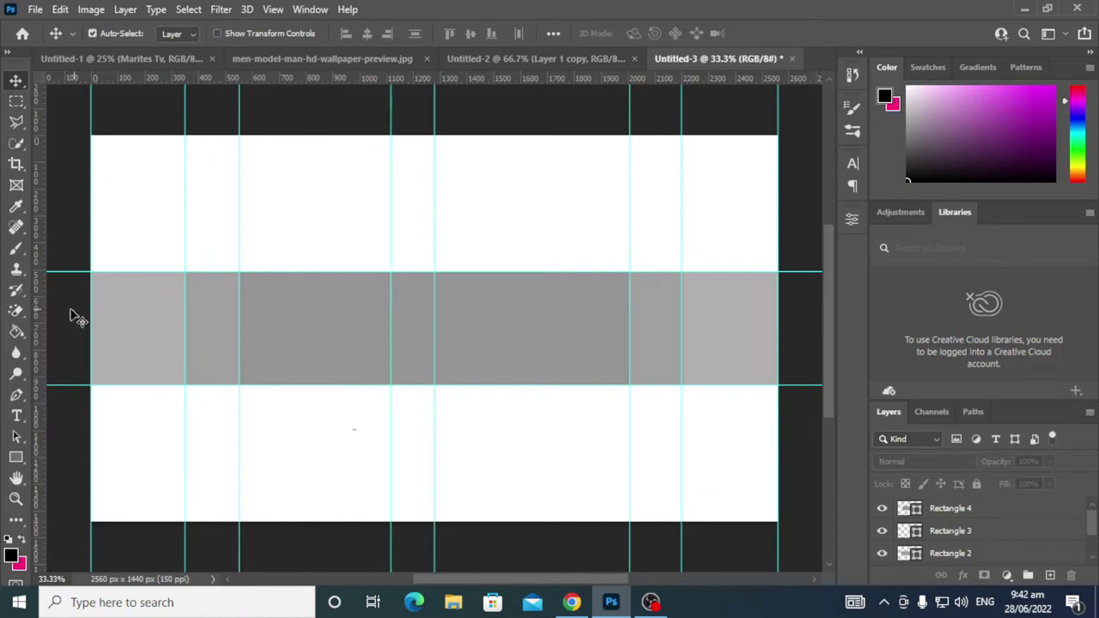
{"action": "left_click_drag", "start_coordinate": [39, 311], "coordinate": [478, 327]}
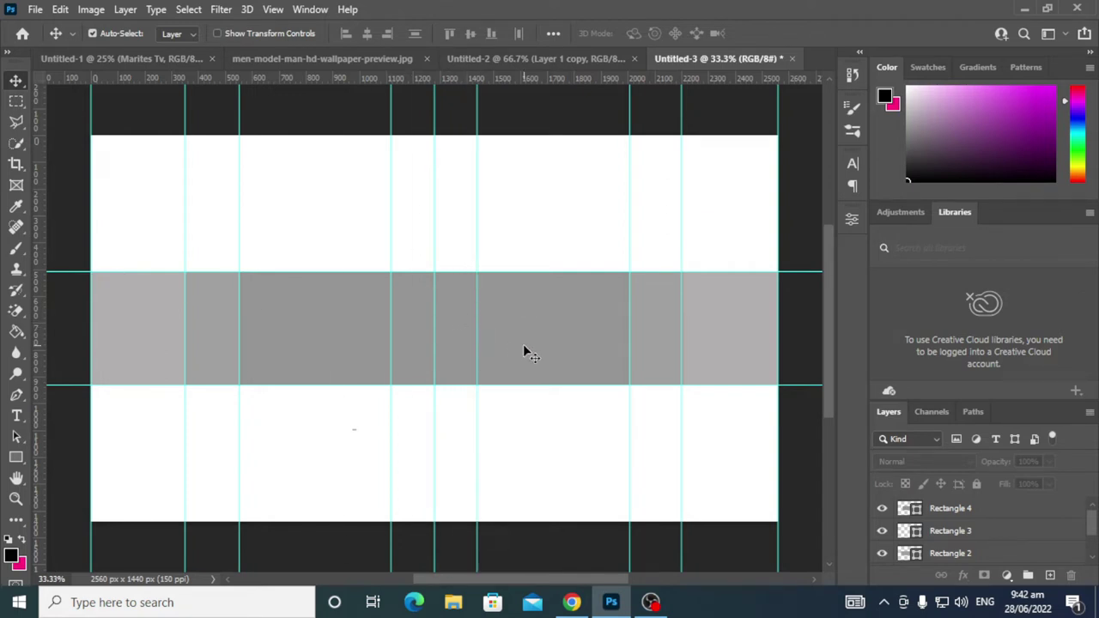
Create a 2560 x 1440 px rectangle.
{"action": "left_click", "coordinate": [16, 459]}
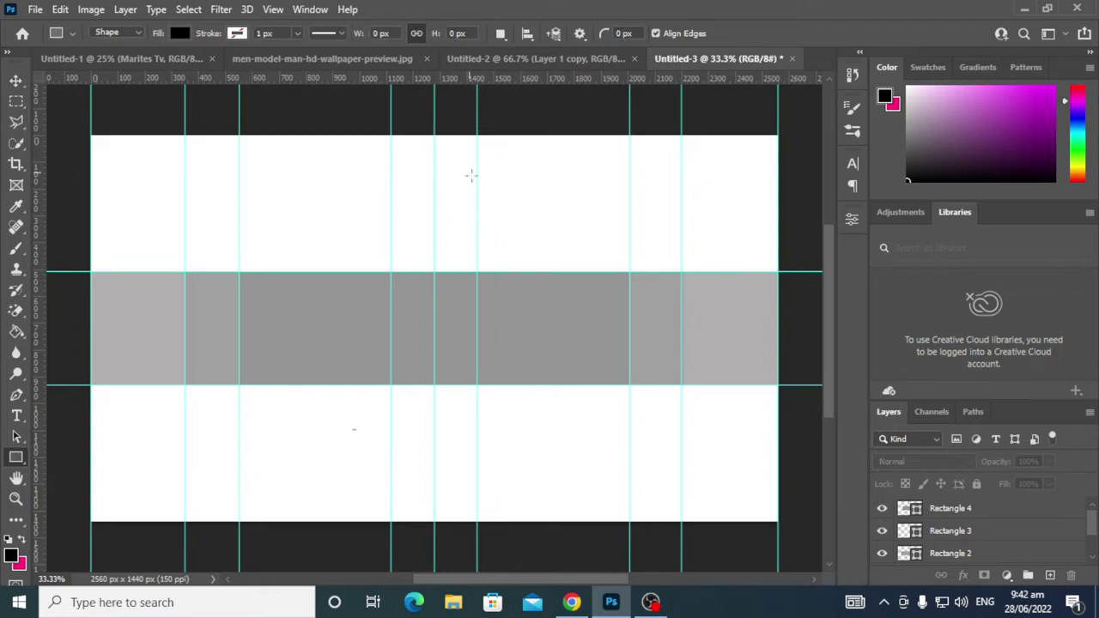
{"action": "left_click", "coordinate": [506, 191]}
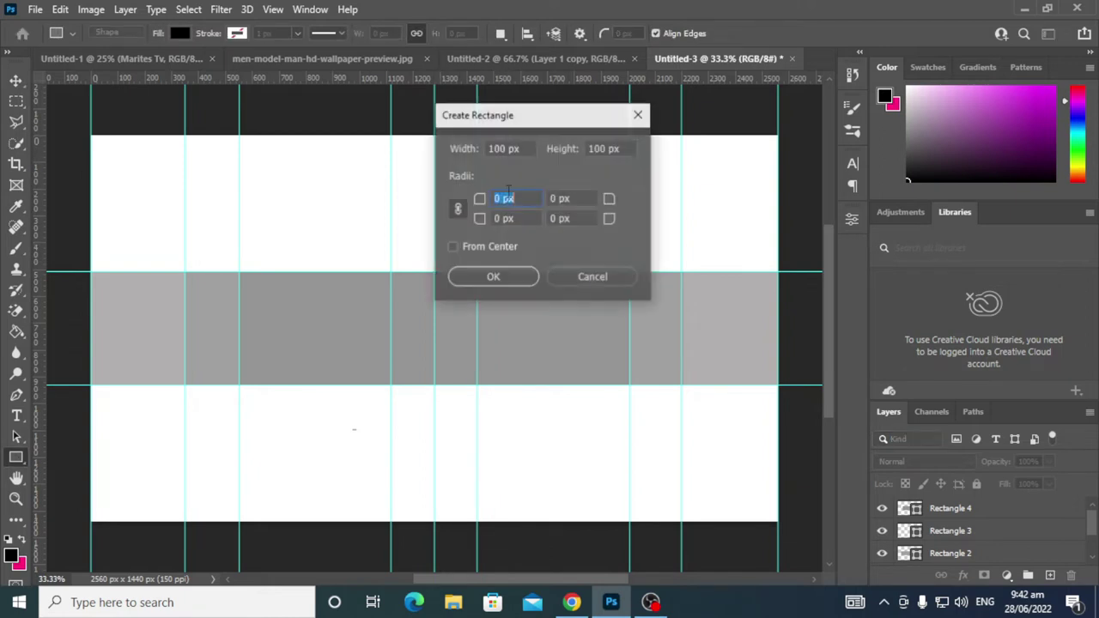
{"action": "left_click", "coordinate": [505, 148]}
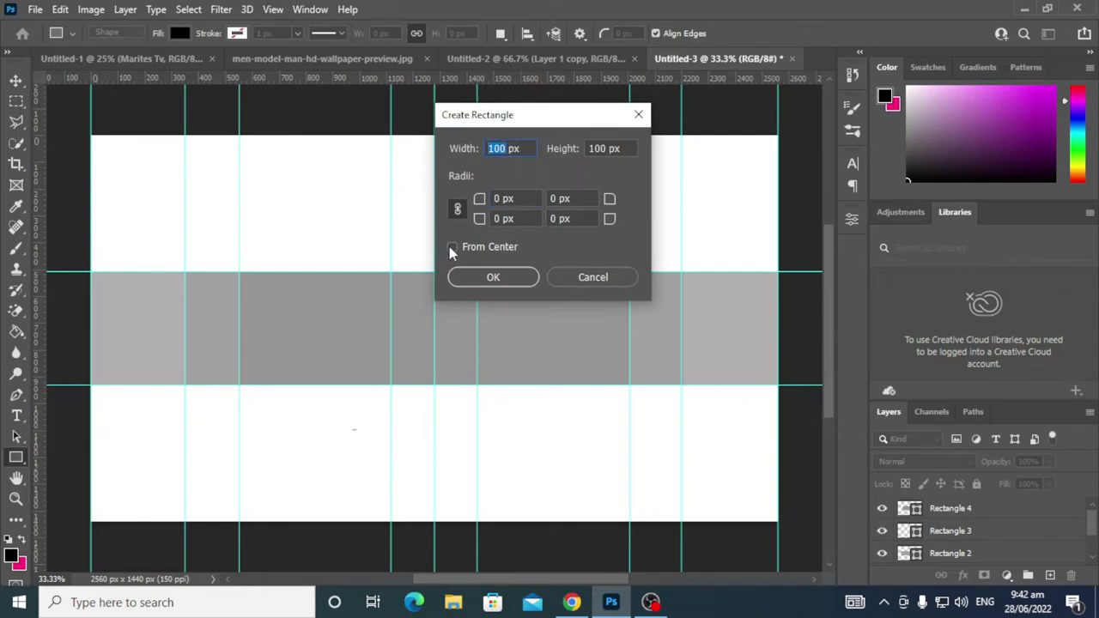
{"action": "type", "text": "256"}
{"action": "type", "text": "0"}
{"action": "left_click", "coordinate": [604, 148]}
{"action": "type", "text": "144"}
{"action": "left_click", "coordinate": [493, 276]}
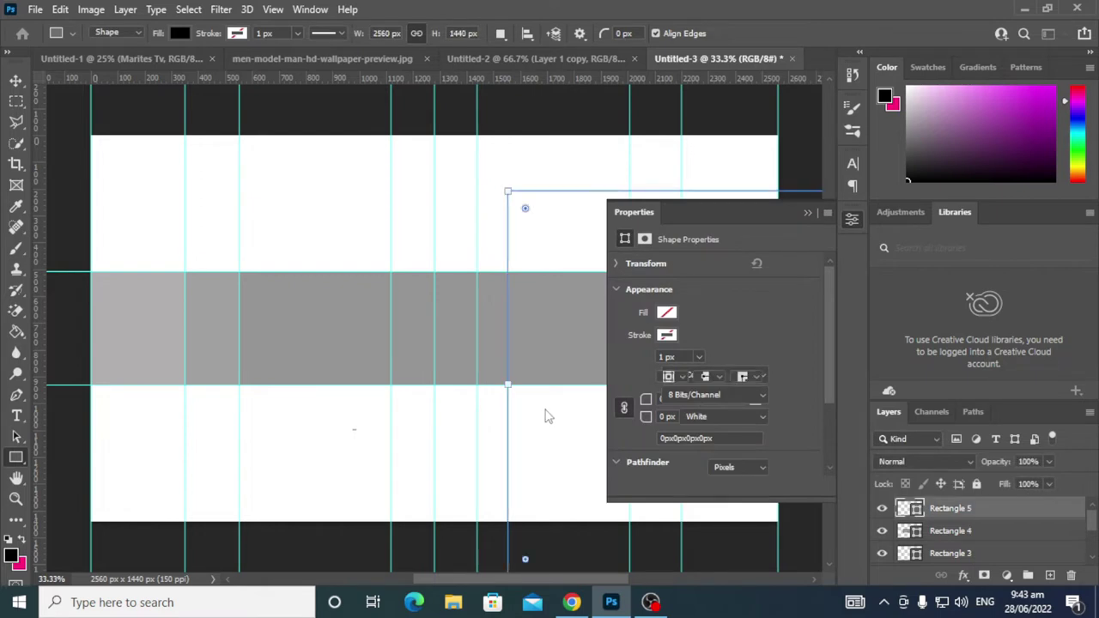
Centre the full-size rectangle horizontally and vertically on the canvas.
{"action": "left_click", "coordinate": [529, 33]}
{"action": "left_click", "coordinate": [478, 77]}
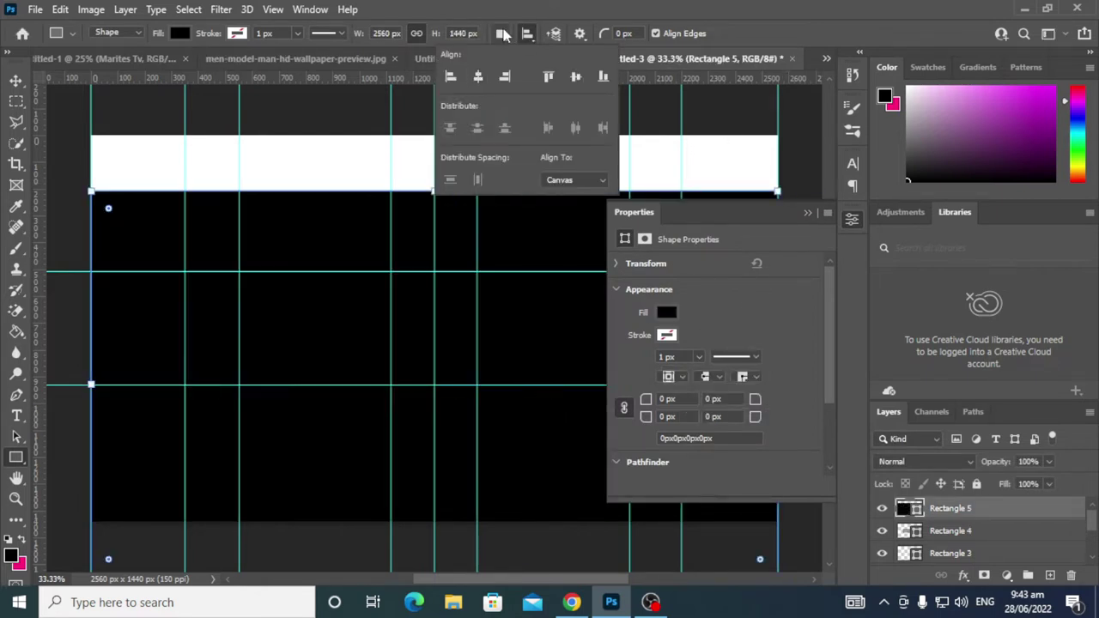
{"action": "left_click", "coordinate": [528, 35]}
{"action": "left_click", "coordinate": [577, 77]}
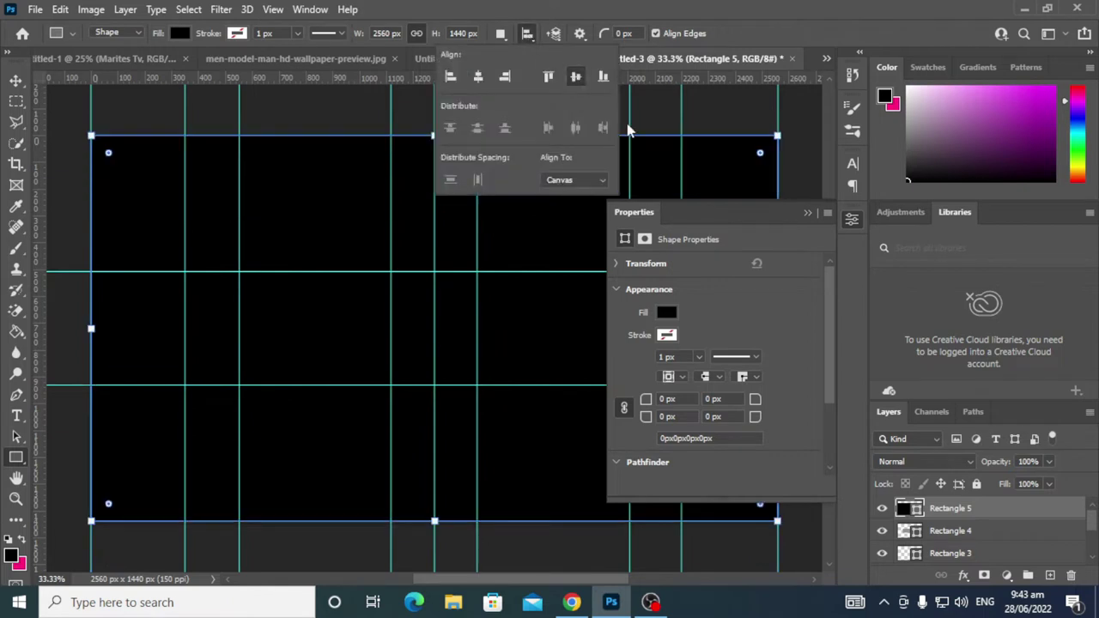
{"action": "left_click", "coordinate": [810, 147]}
{"action": "left_click", "coordinate": [592, 275]}
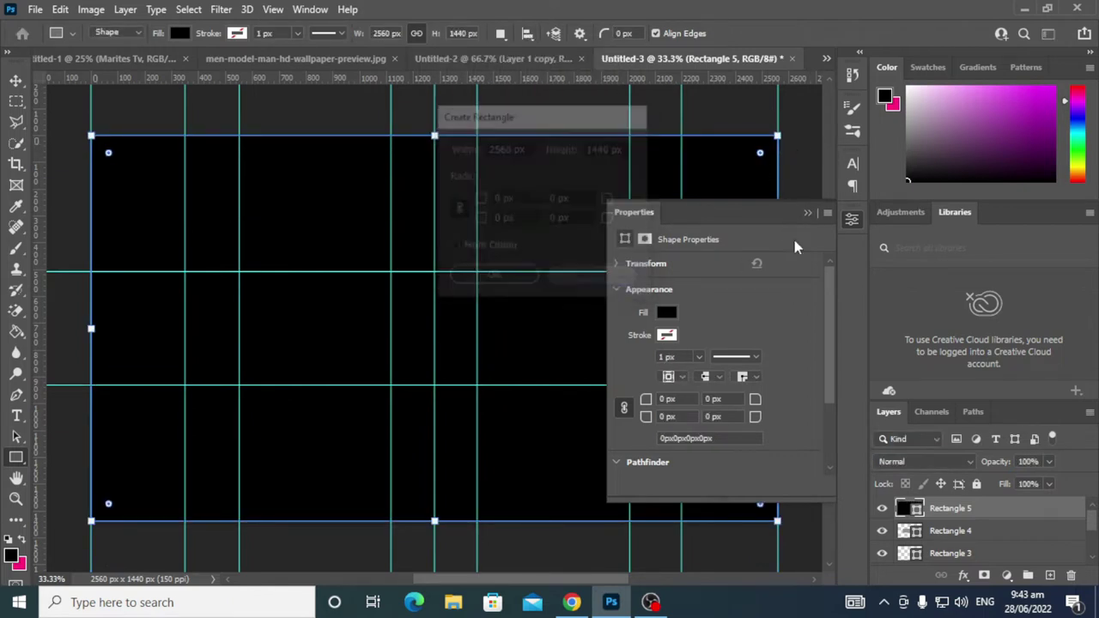
{"action": "left_click", "coordinate": [804, 214]}
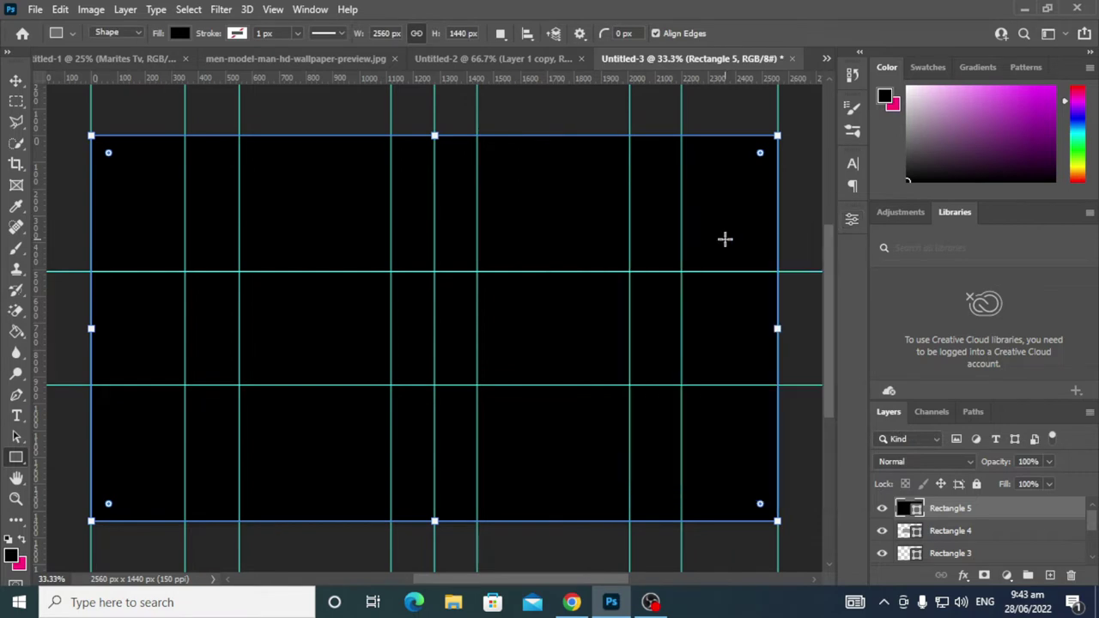
Fill the full-canvas rectangle bright yellow #ffde00.
{"action": "left_click", "coordinate": [15, 80]}
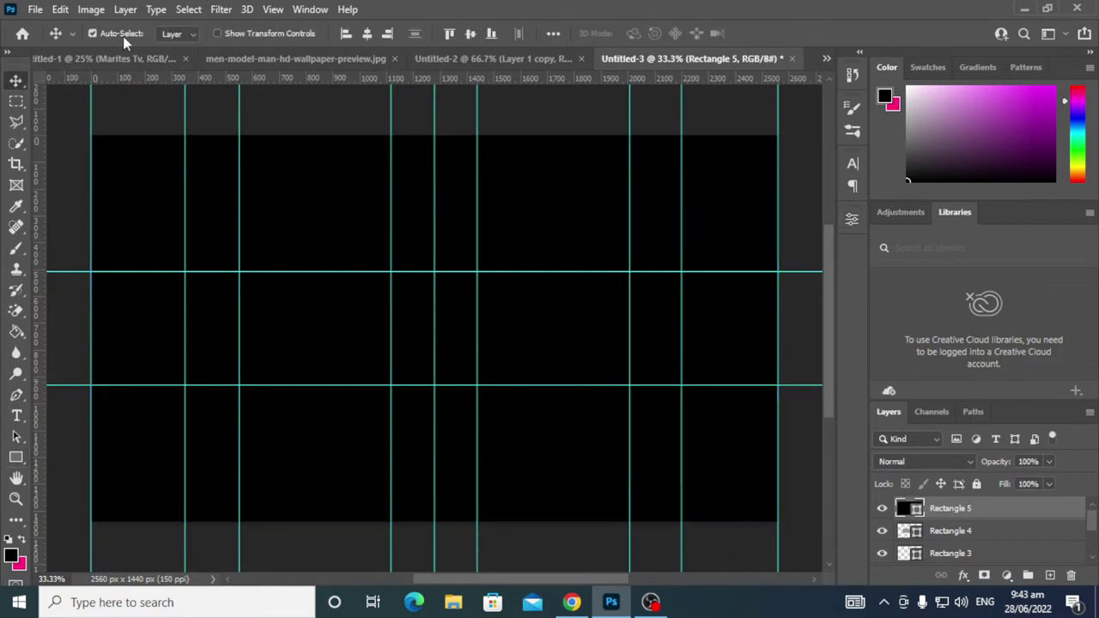
{"action": "double_click", "coordinate": [914, 509]}
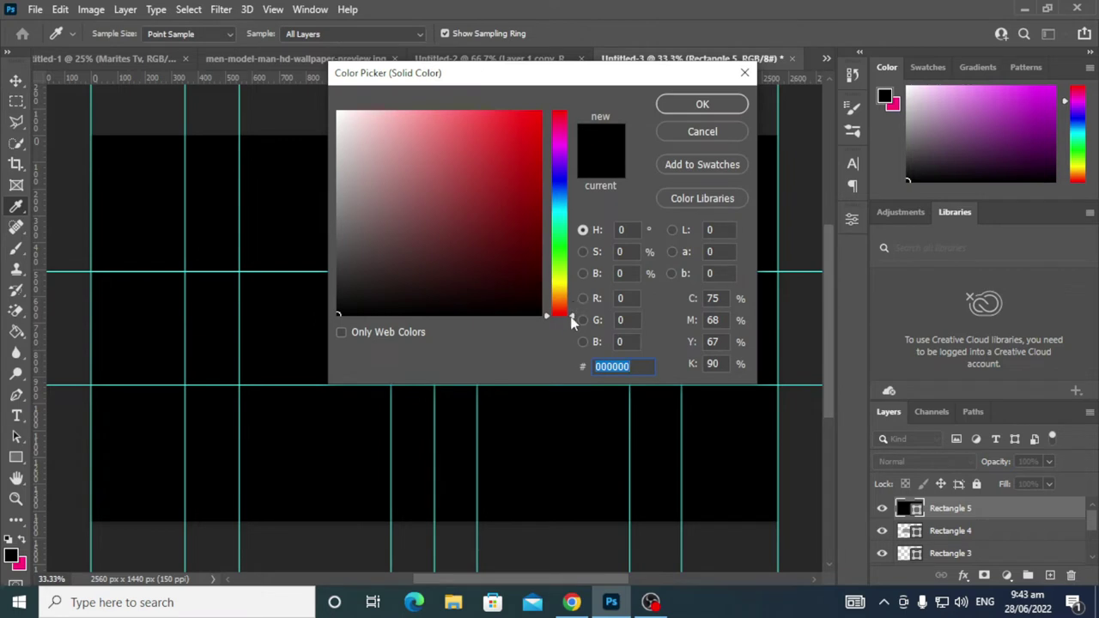
{"action": "left_click_drag", "start_coordinate": [573, 318], "coordinate": [581, 292]}
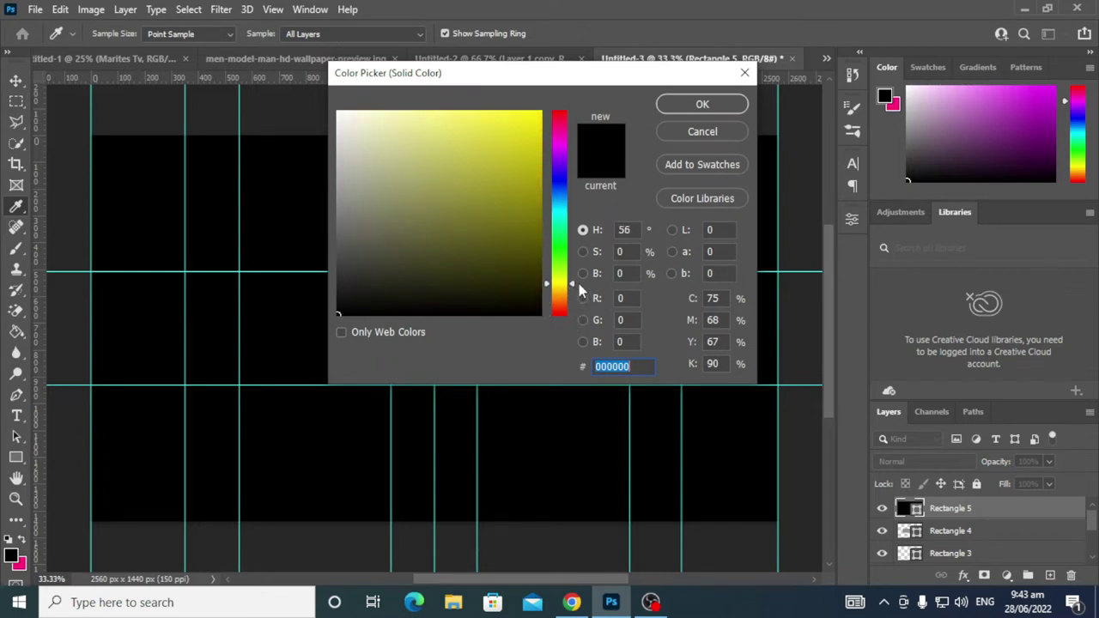
{"action": "left_click_drag", "start_coordinate": [530, 134], "coordinate": [542, 110]}
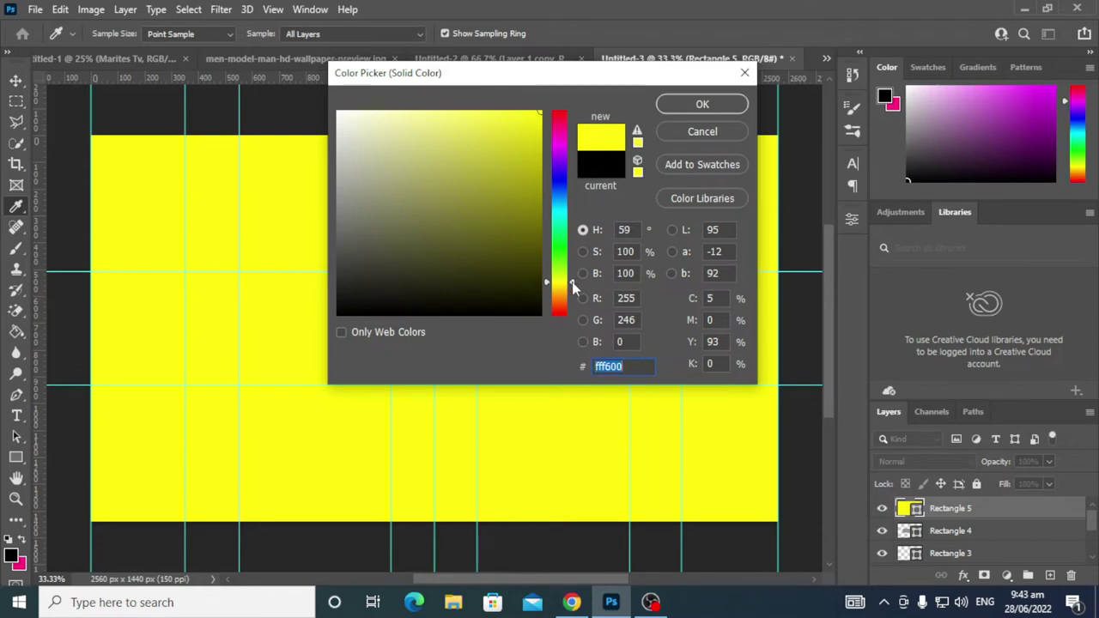
{"action": "left_click_drag", "start_coordinate": [572, 282], "coordinate": [573, 286]}
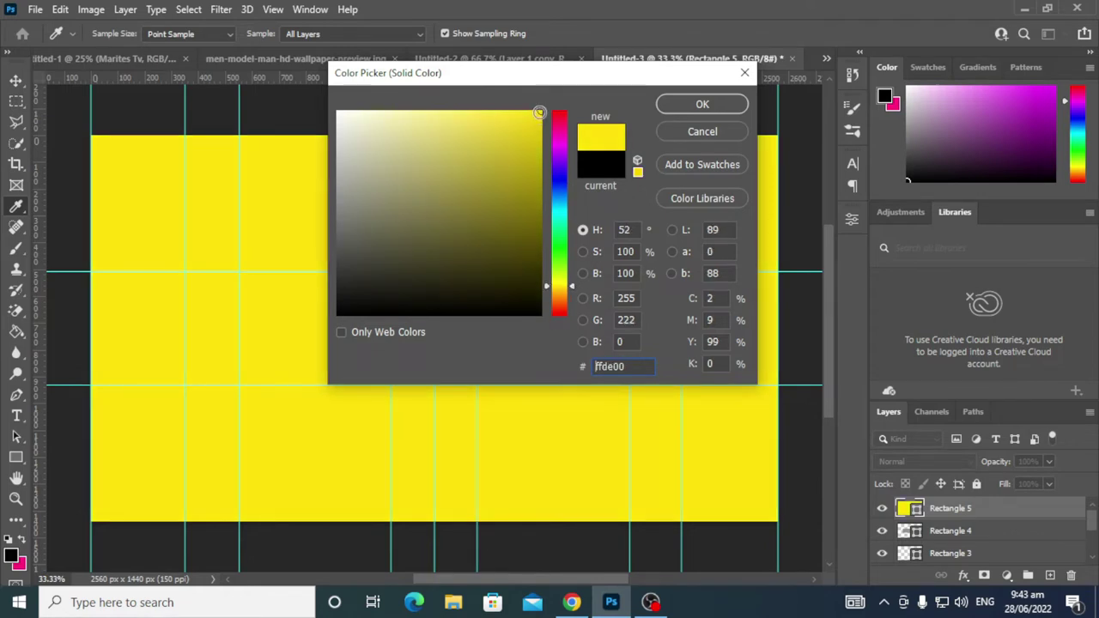
{"action": "left_click", "coordinate": [538, 113]}
{"action": "left_click", "coordinate": [706, 104]}
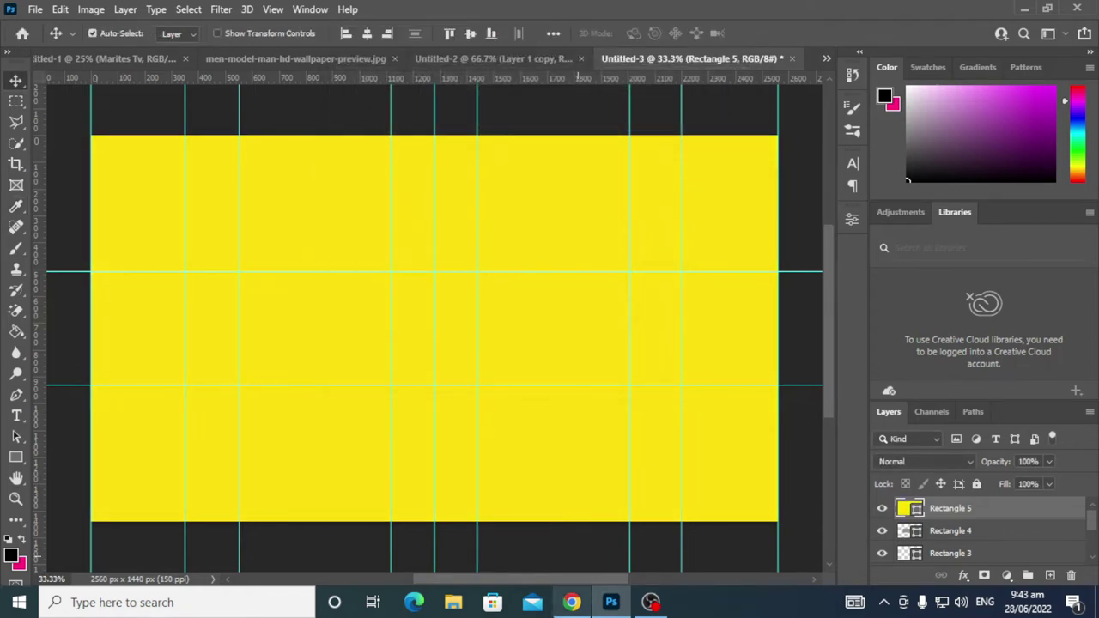
Free-transform the yellow rectangle to the canvas's right half and tilt it slightly clockwise.
{"action": "key", "text": "ctrl+t"}
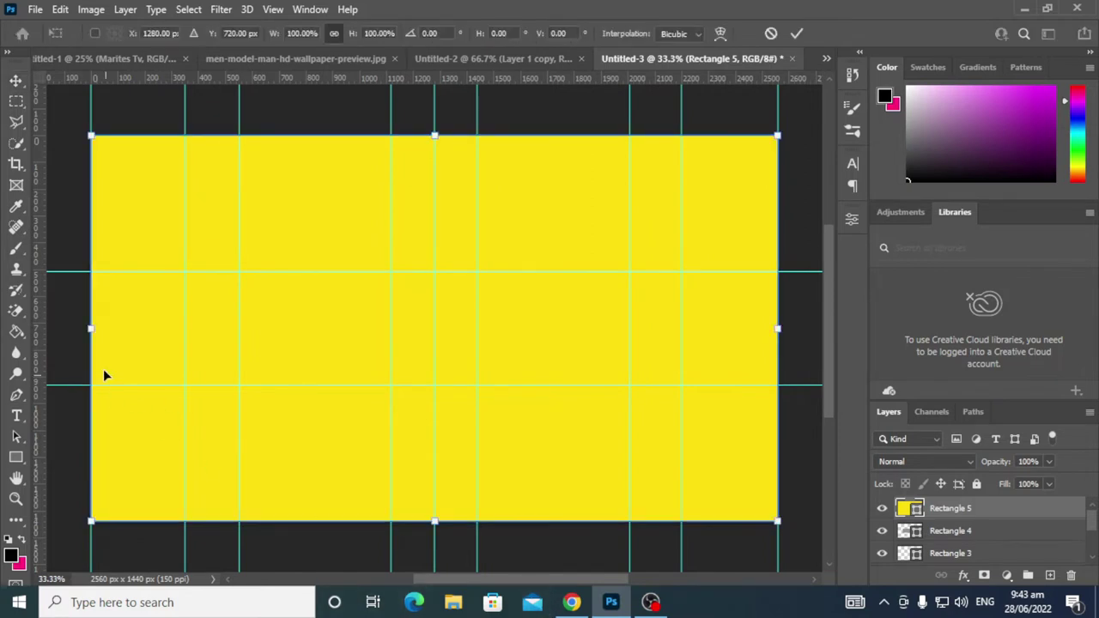
{"action": "mouse_move", "coordinate": [90, 328]}
{"action": "left_mouse_down"}
{"action": "mouse_move", "coordinate": [264, 331]}
{"action": "mouse_move", "coordinate": [220, 327]}
{"action": "left_mouse_up"}
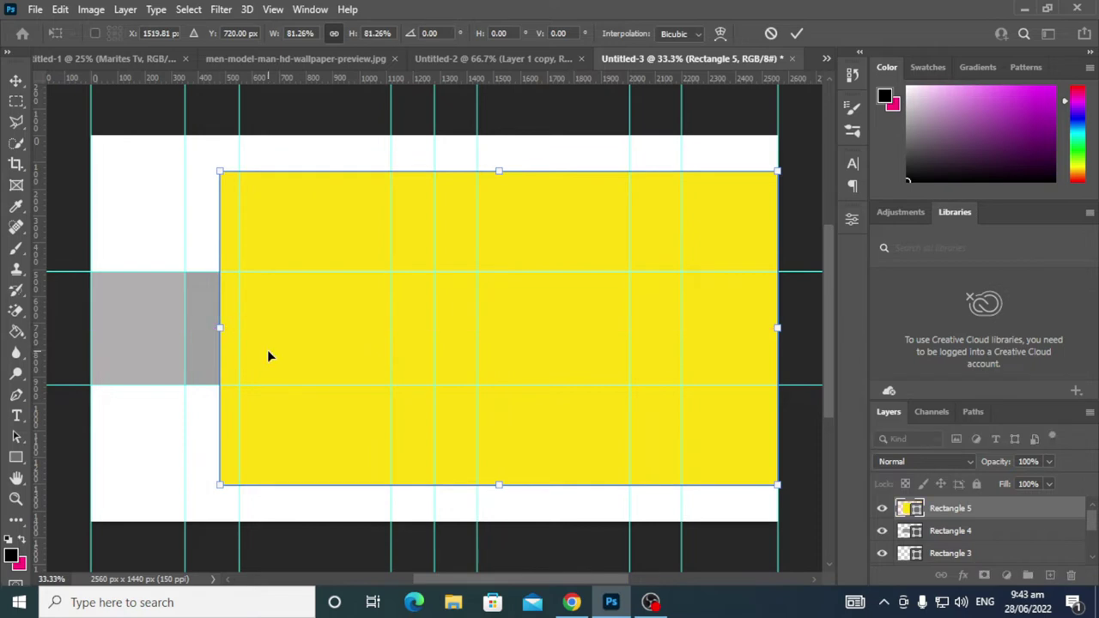
{"action": "key", "text": "ctrl+z"}
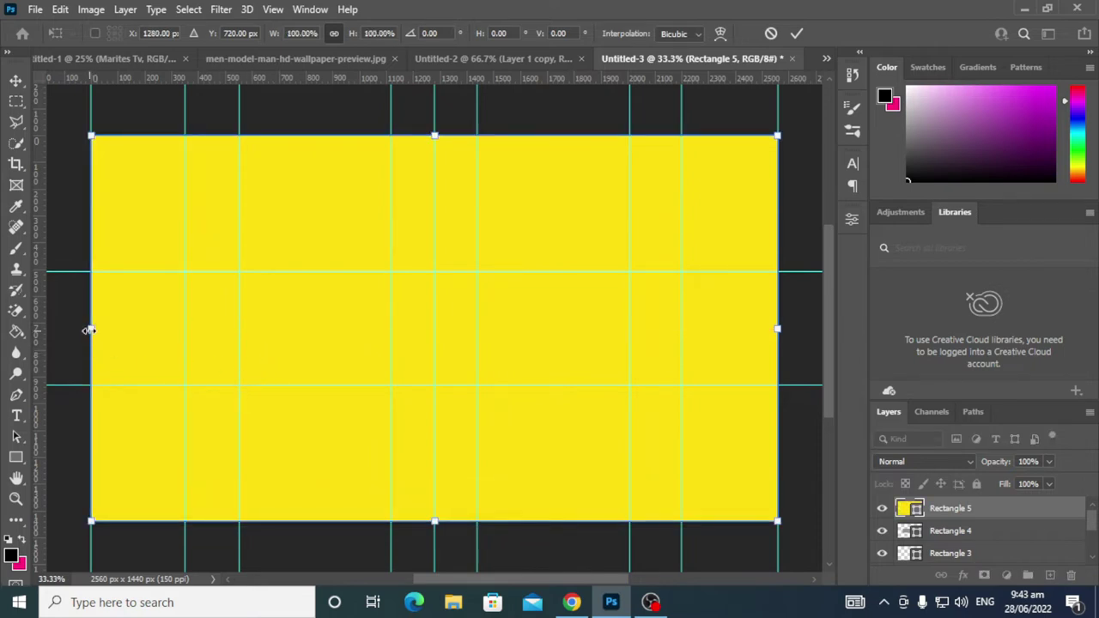
{"action": "left_click_drag", "start_coordinate": [89, 330], "coordinate": [468, 347]}
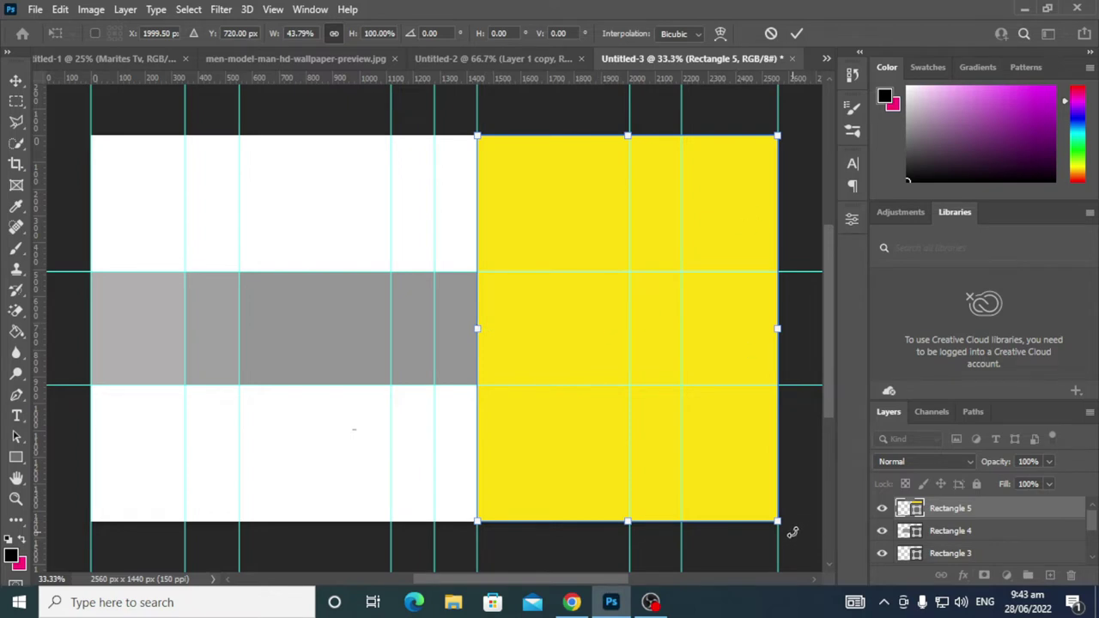
{"action": "mouse_move", "coordinate": [792, 533]}
{"action": "left_mouse_down"}
{"action": "mouse_move", "coordinate": [776, 570]}
{"action": "mouse_move", "coordinate": [784, 567]}
{"action": "left_mouse_up"}
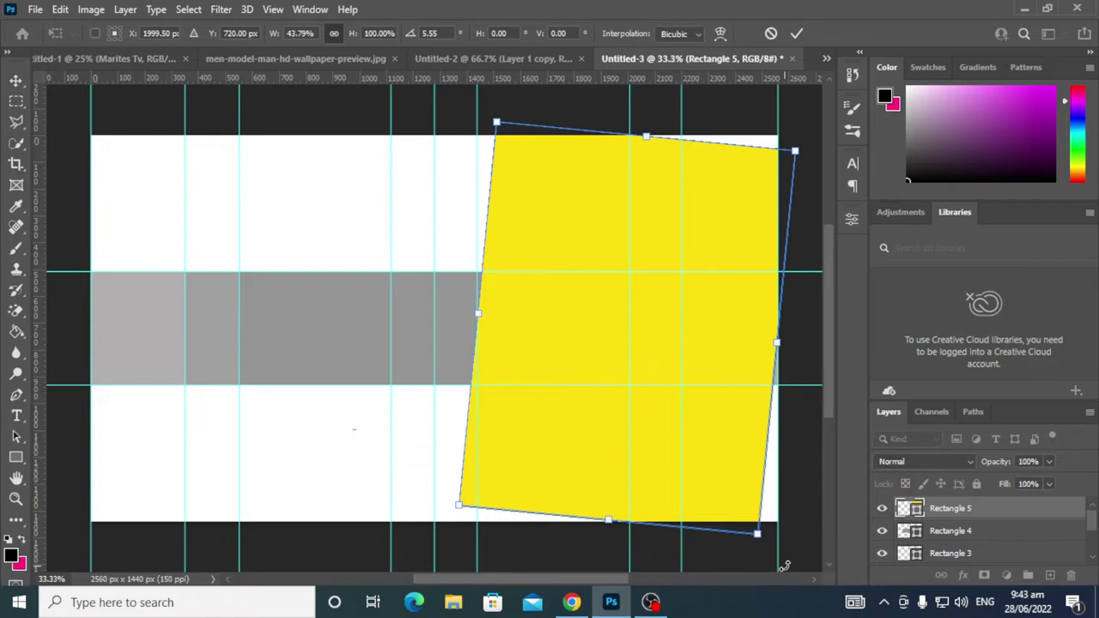
{"action": "left_click_drag", "start_coordinate": [560, 418], "coordinate": [574, 430]}
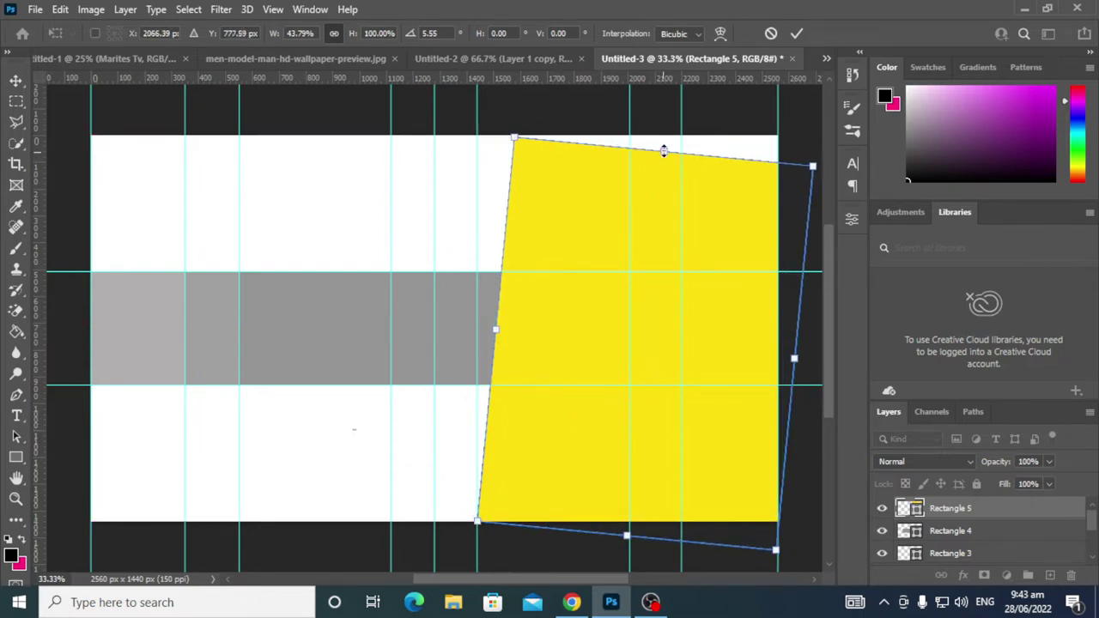
Stretch the tilted panel to about 114% height, reposition it, and commit.
{"action": "left_click_drag", "start_coordinate": [664, 151], "coordinate": [670, 111]}
{"action": "left_click_drag", "start_coordinate": [598, 326], "coordinate": [606, 350]}
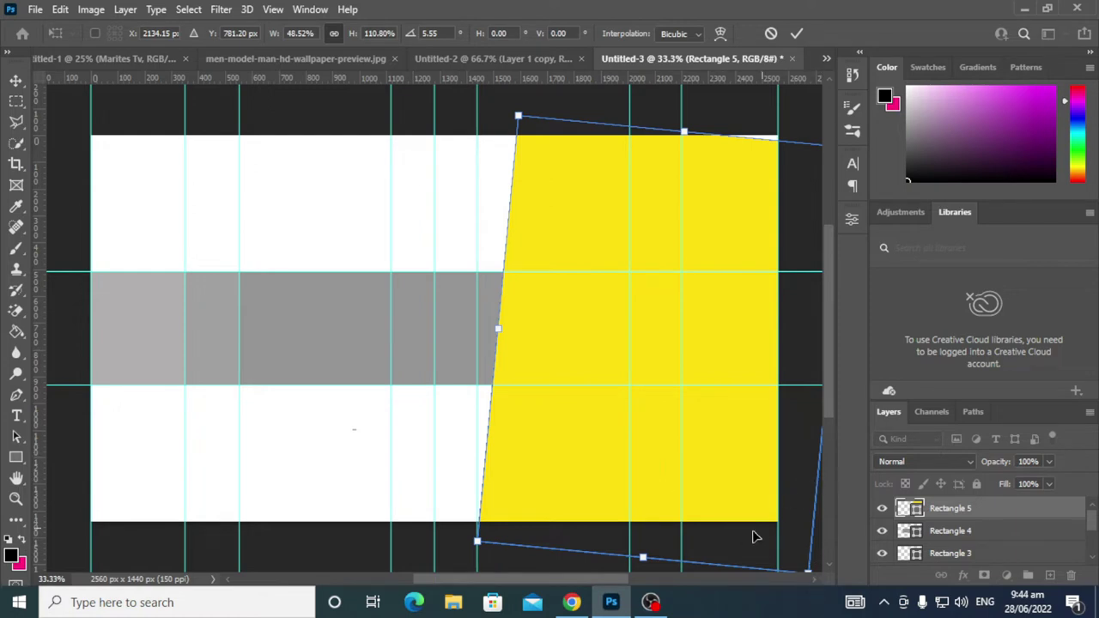
{"action": "left_click_drag", "start_coordinate": [595, 582], "coordinate": [611, 584]}
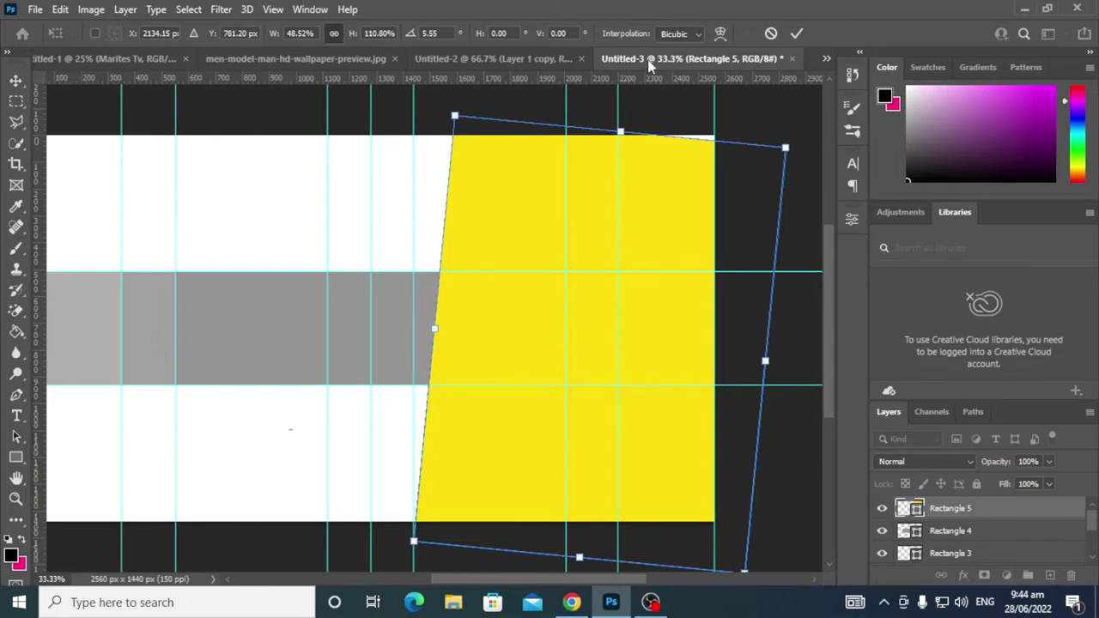
{"action": "left_click_drag", "start_coordinate": [623, 126], "coordinate": [622, 115]}
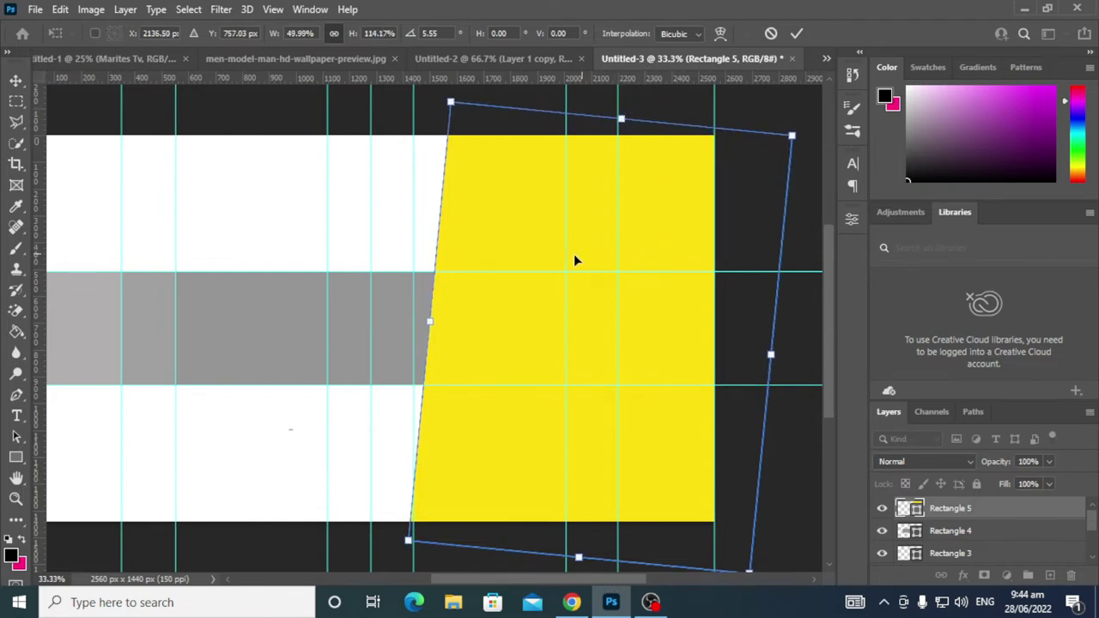
{"action": "left_click_drag", "start_coordinate": [516, 318], "coordinate": [509, 321]}
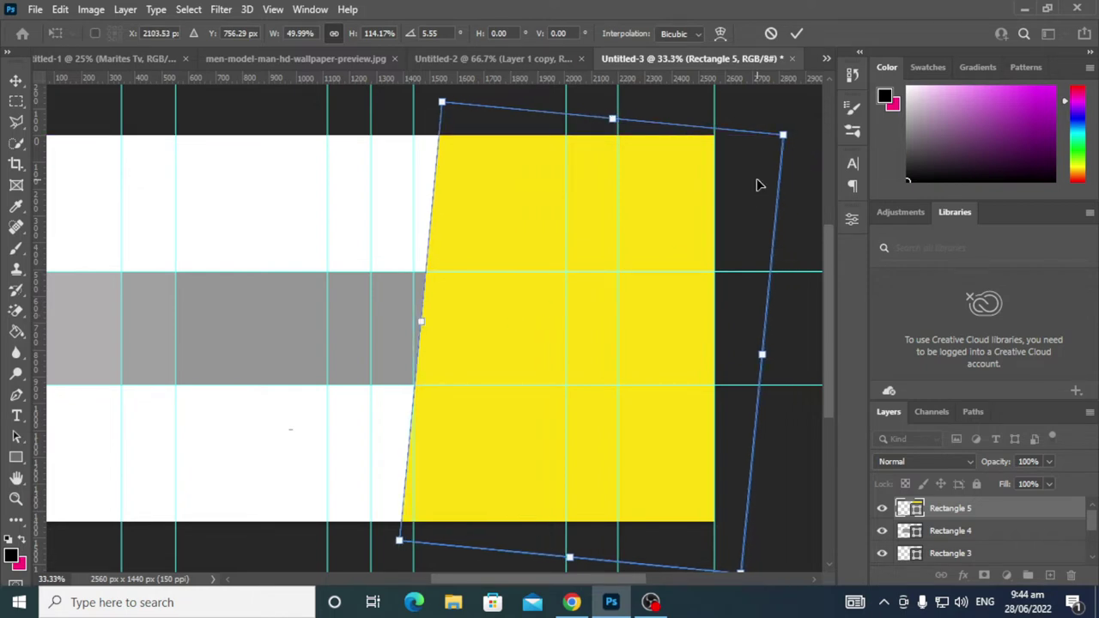
{"action": "left_click", "coordinate": [797, 33]}
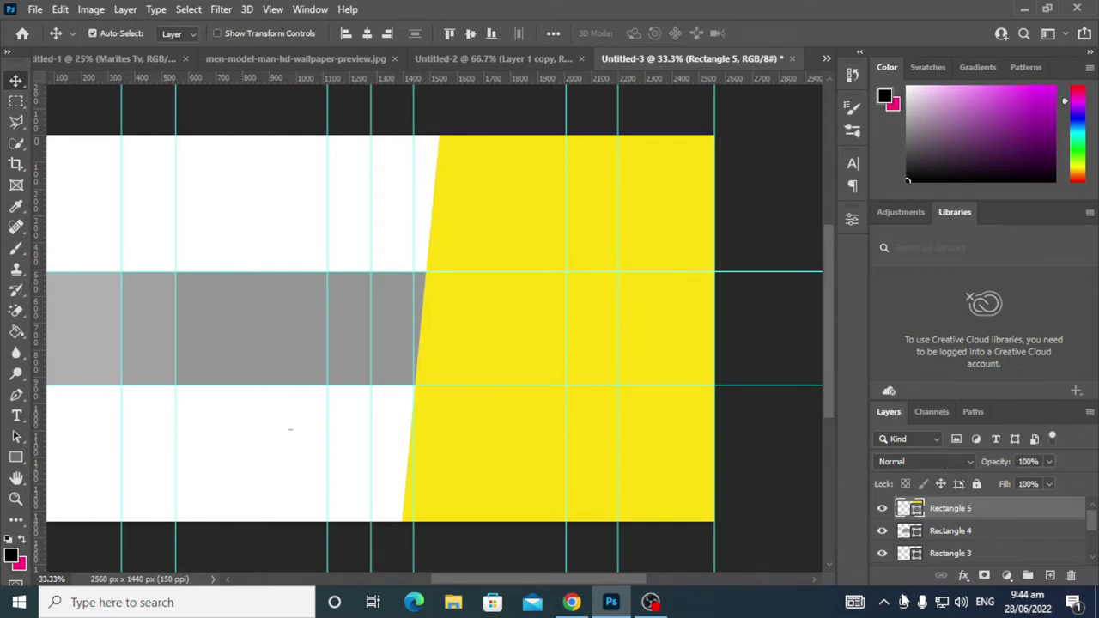
Add a black Outer Glow to Rectangle 5 with Normal blend mode and 100% range.
{"action": "right_click", "coordinate": [954, 514]}
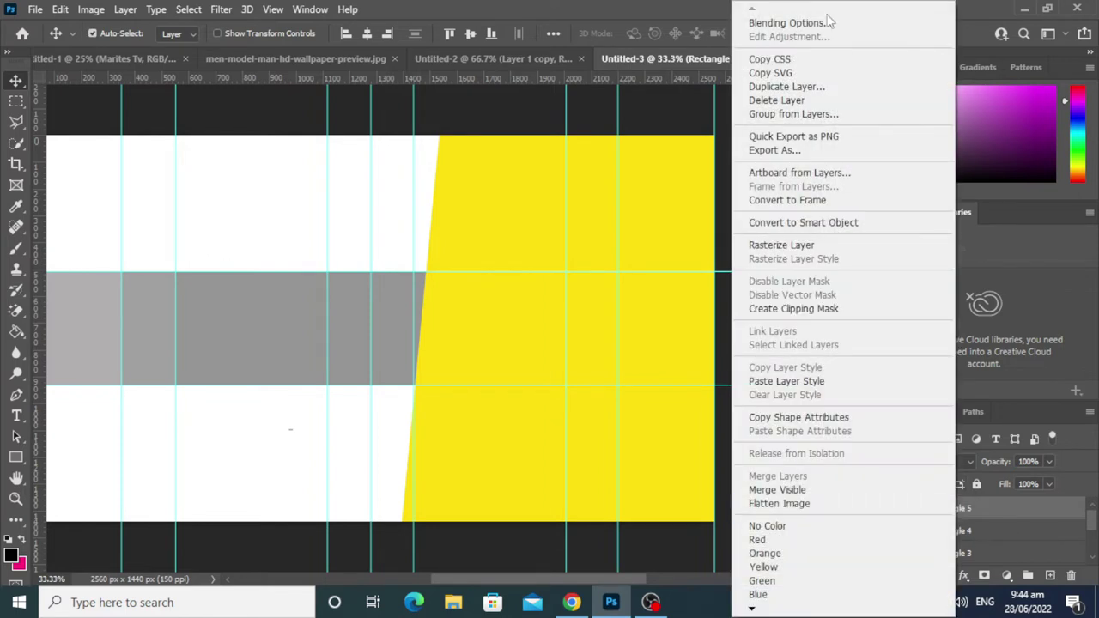
{"action": "left_click", "coordinate": [830, 23]}
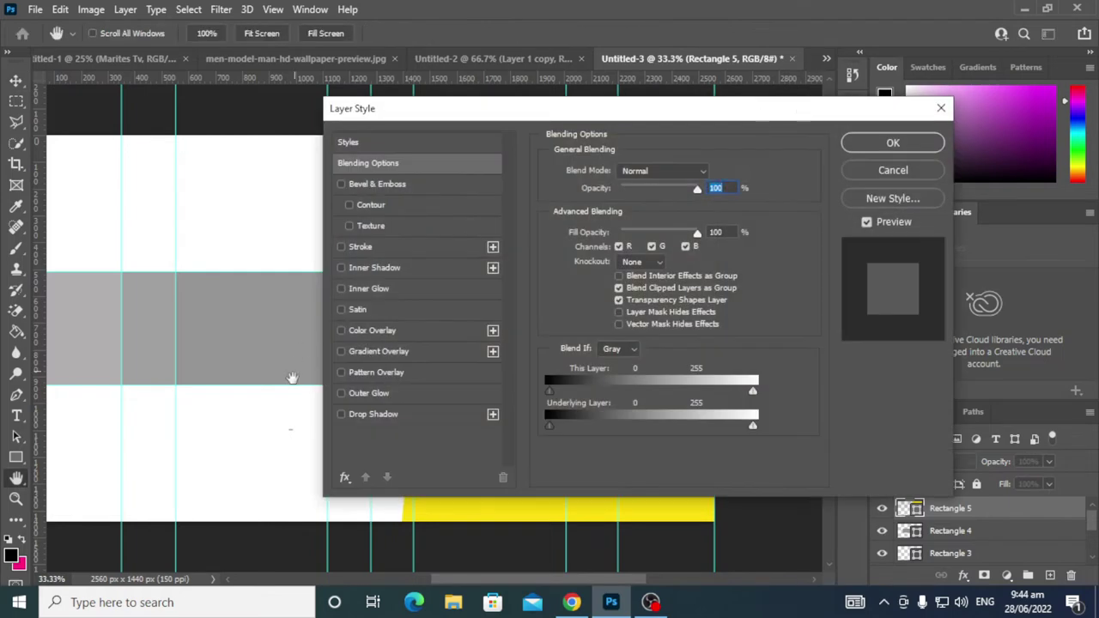
{"action": "left_click", "coordinate": [370, 392]}
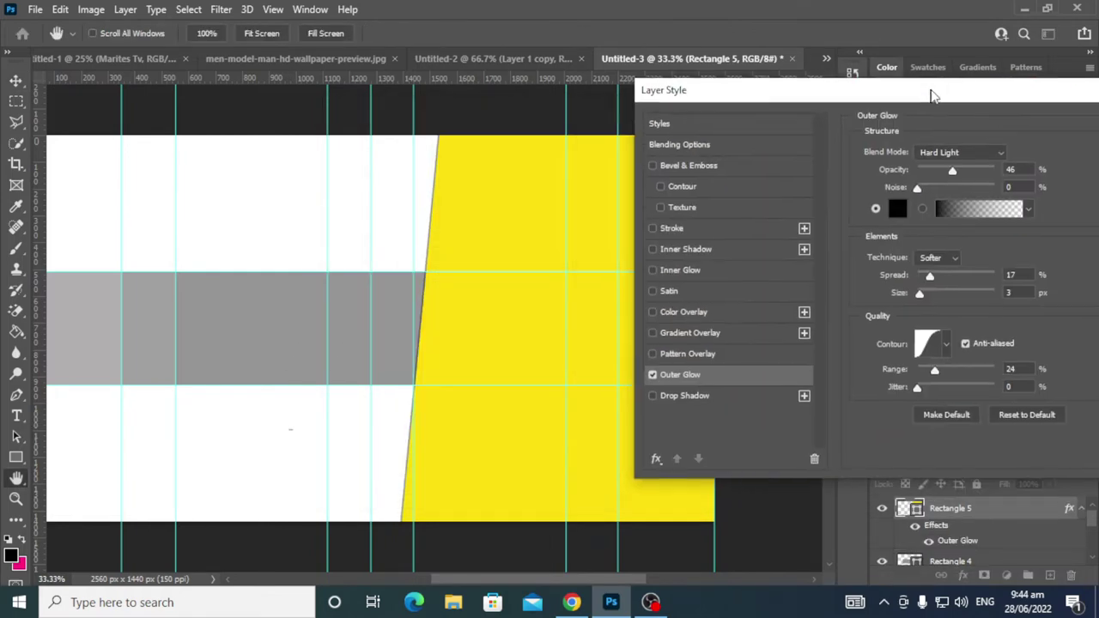
{"action": "left_click_drag", "start_coordinate": [620, 113], "coordinate": [876, 97]}
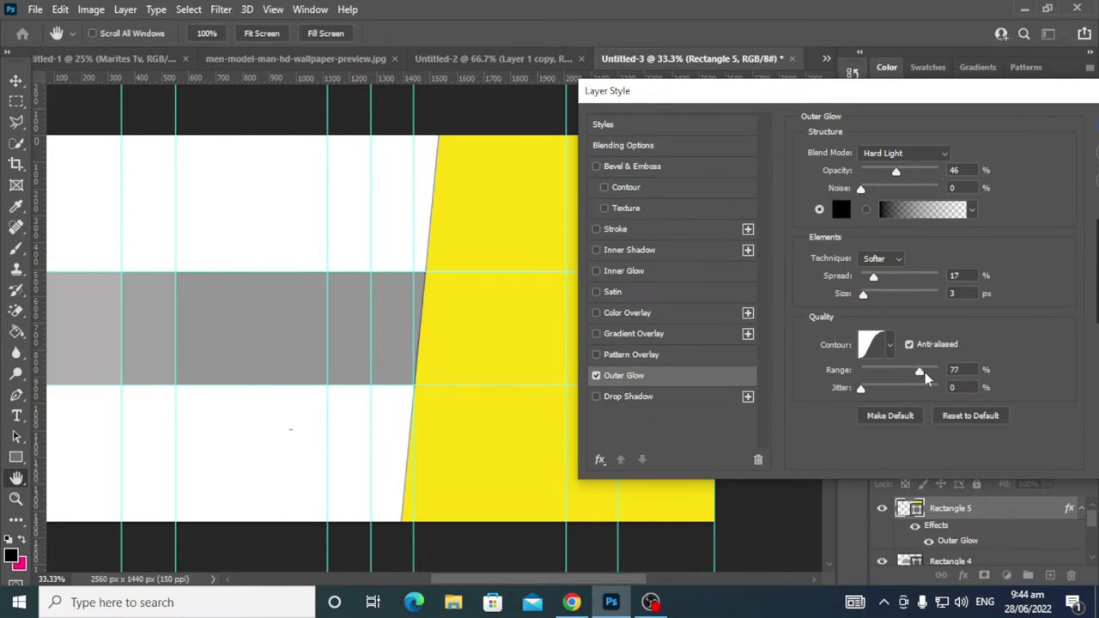
{"action": "left_click_drag", "start_coordinate": [882, 372], "coordinate": [940, 372]}
{"action": "left_click_drag", "start_coordinate": [895, 171], "coordinate": [898, 170]}
{"action": "left_click", "coordinate": [915, 152]}
{"action": "left_click", "coordinate": [870, 173]}
{"action": "left_click_drag", "start_coordinate": [899, 171], "coordinate": [941, 172]}
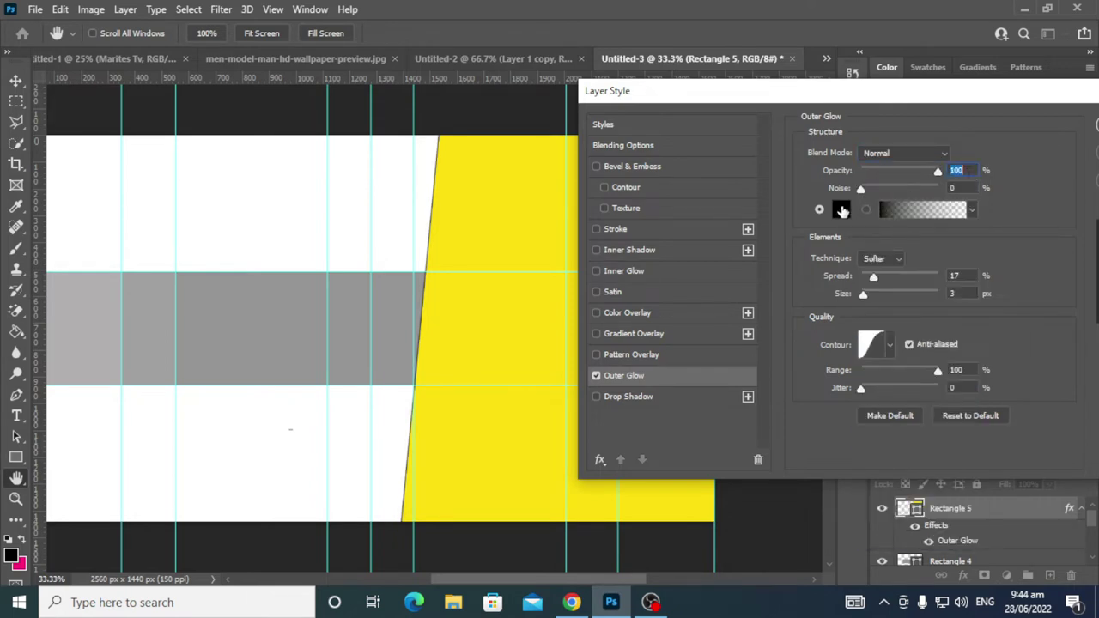
Set the glow to 75% opacity, 21% spread, 68 px size, linear contour, and apply.
{"action": "left_click_drag", "start_coordinate": [865, 297], "coordinate": [877, 278]}
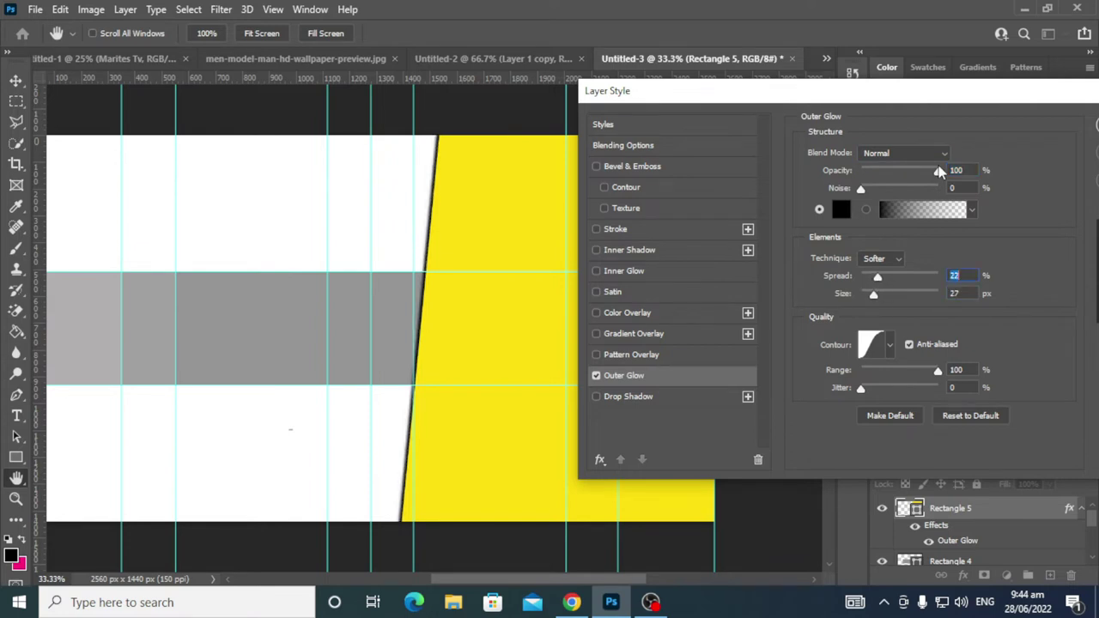
{"action": "left_click_drag", "start_coordinate": [938, 172], "coordinate": [924, 176]}
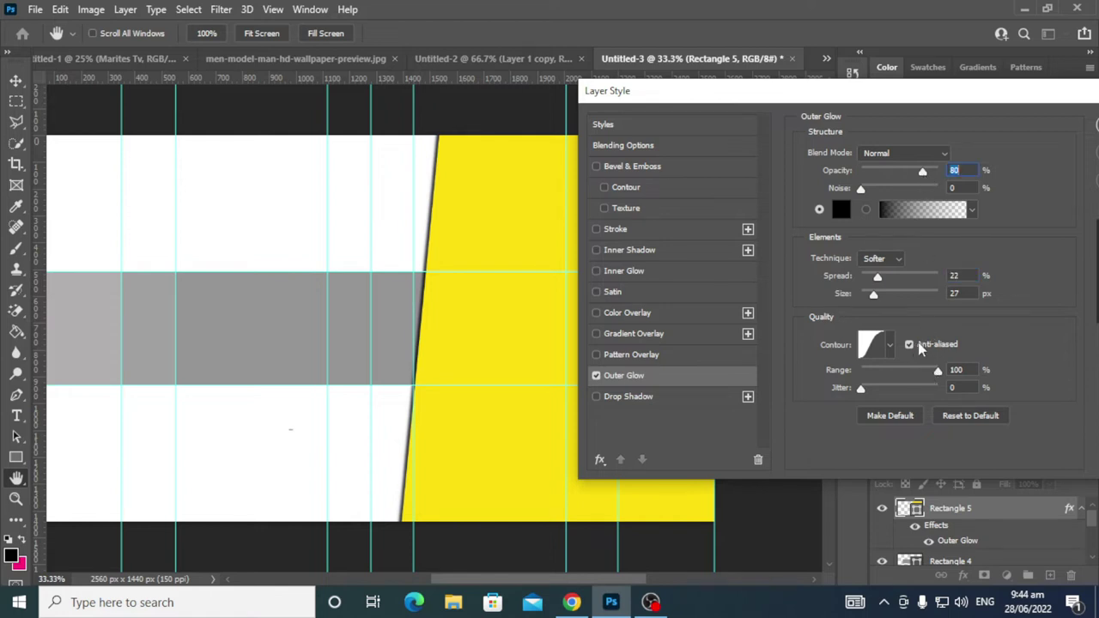
{"action": "left_click", "coordinate": [890, 350]}
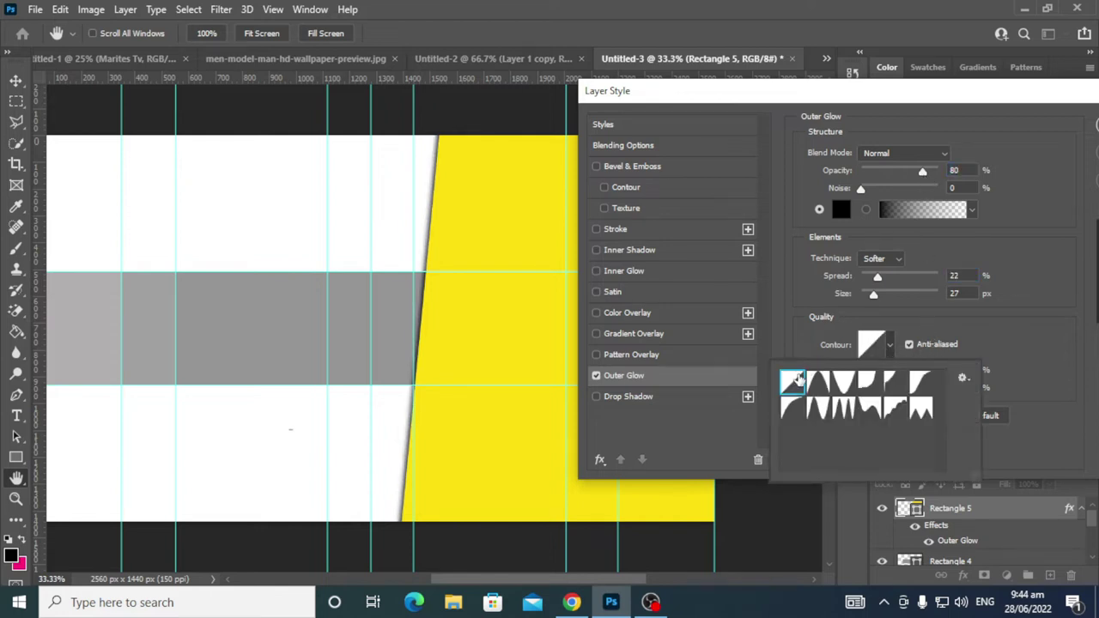
{"action": "left_click", "coordinate": [921, 171]}
{"action": "left_click_drag", "start_coordinate": [922, 172], "coordinate": [918, 172]}
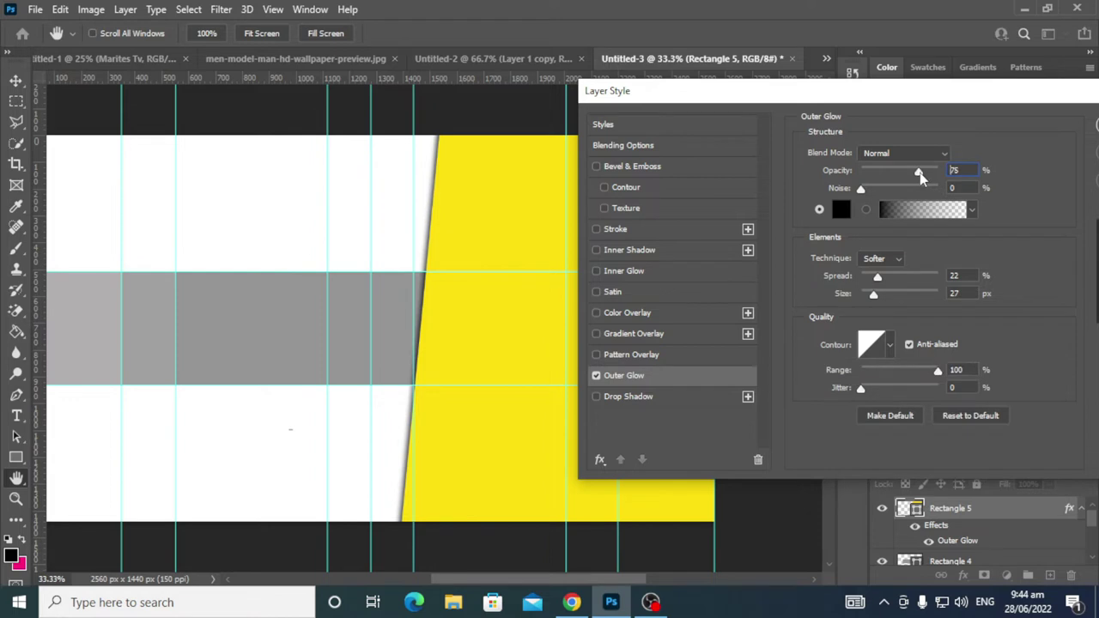
{"action": "left_click_drag", "start_coordinate": [879, 280], "coordinate": [887, 300]}
{"action": "left_click", "coordinate": [886, 297]}
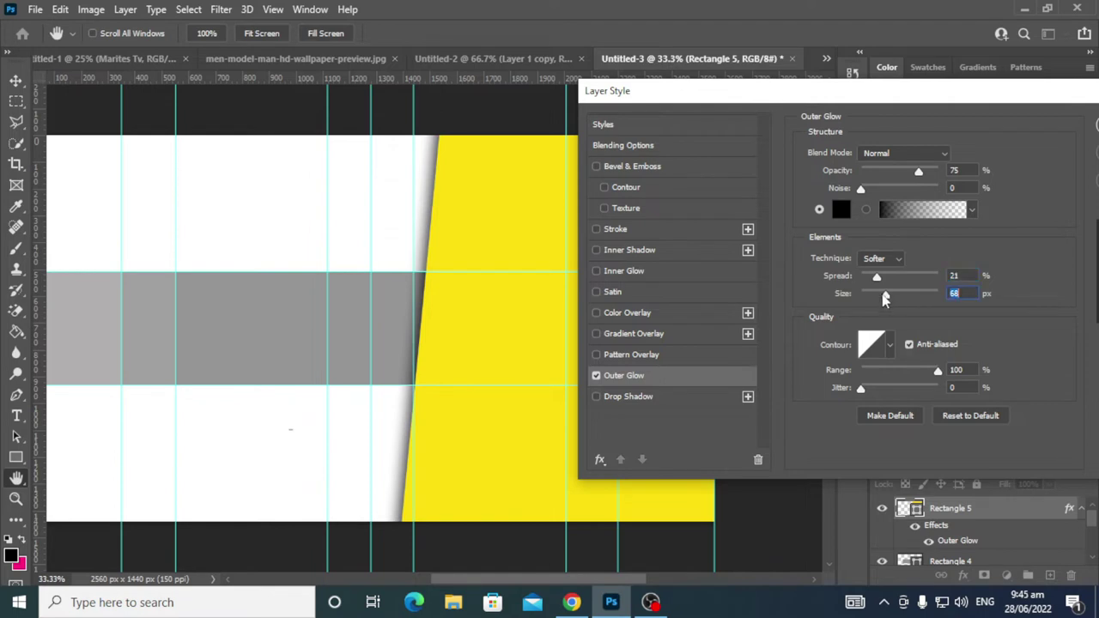
{"action": "left_click_drag", "start_coordinate": [1045, 101], "coordinate": [956, 98]}
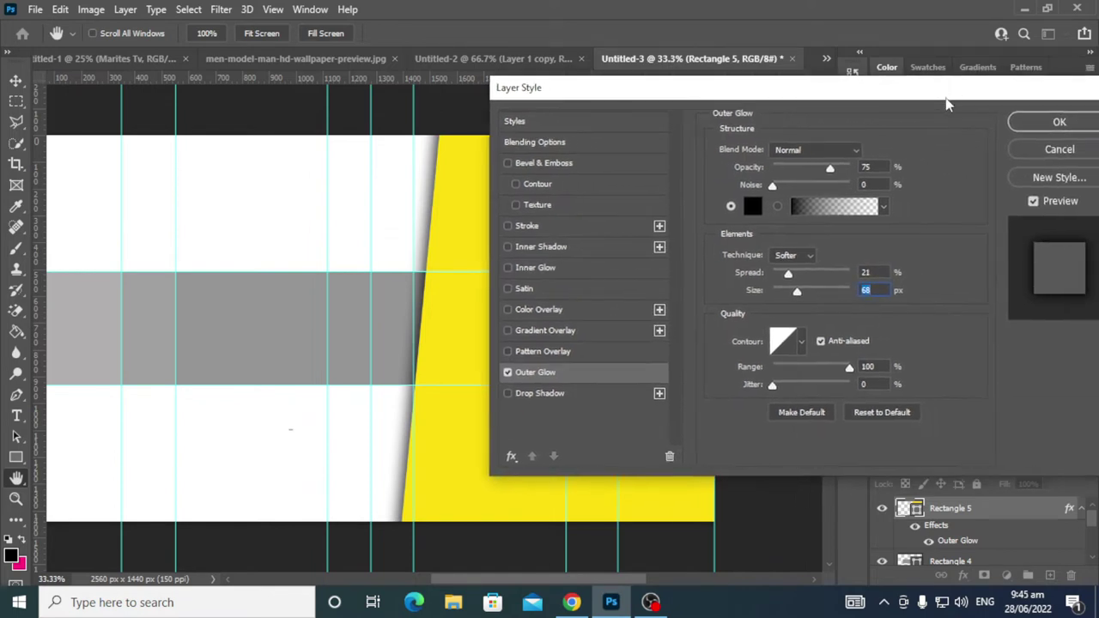
{"action": "left_click", "coordinate": [1049, 129]}
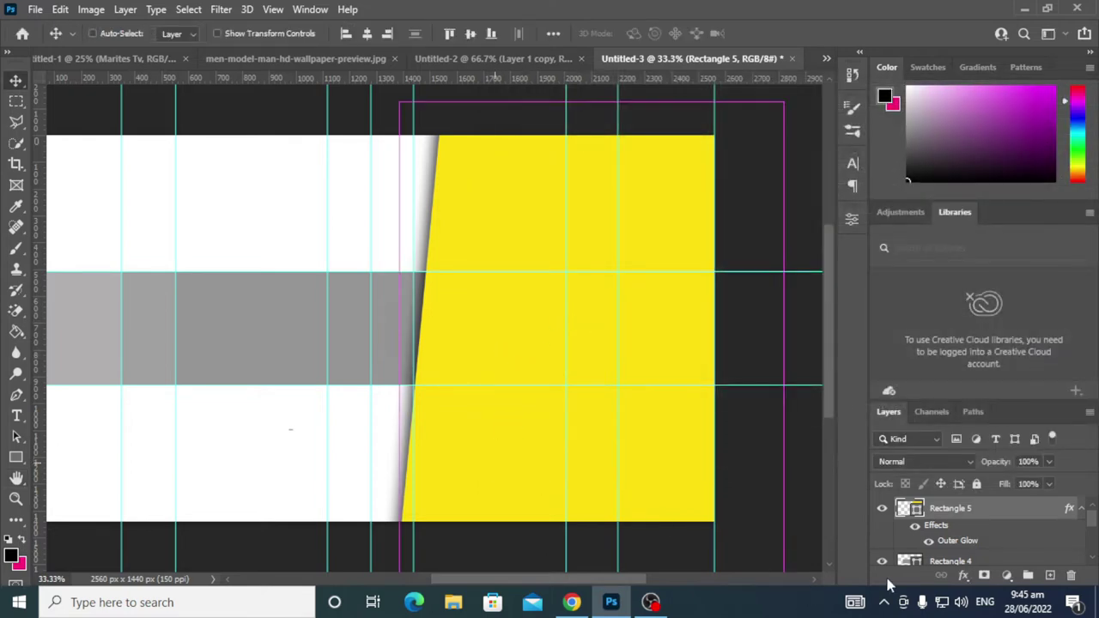
Duplicate the yellow shape, move the copy 52 px right, and rotate it about 1.8°.
{"action": "key", "text": "ctrl+j"}
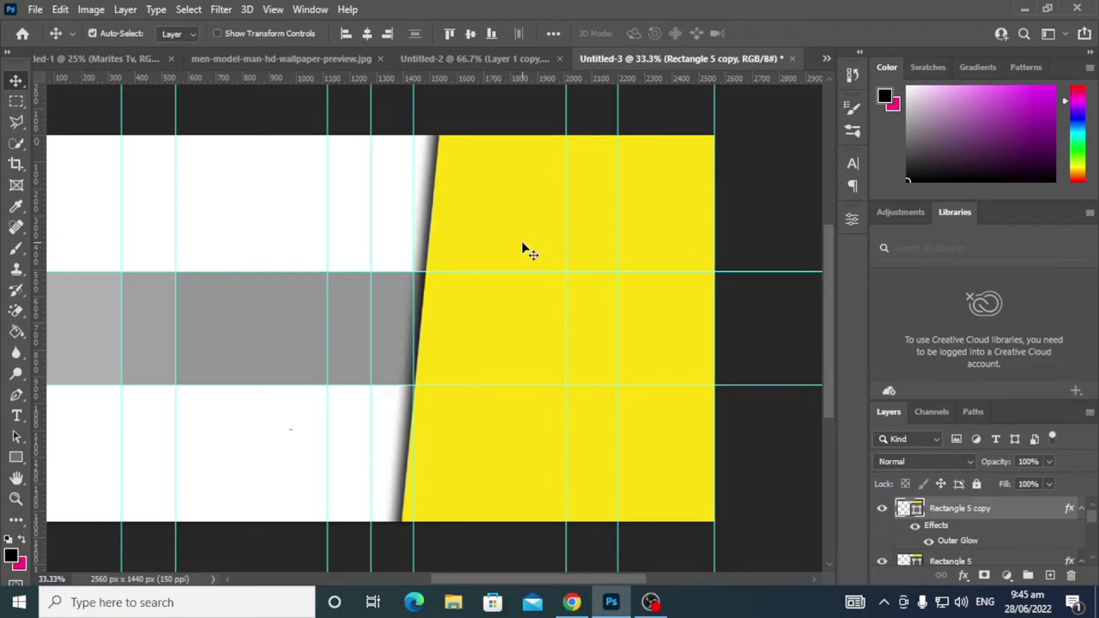
{"action": "mouse_move", "coordinate": [522, 243]}
{"action": "left_mouse_down"}
{"action": "mouse_move", "coordinate": [542, 250]}
{"action": "mouse_move", "coordinate": [520, 248]}
{"action": "left_mouse_up"}
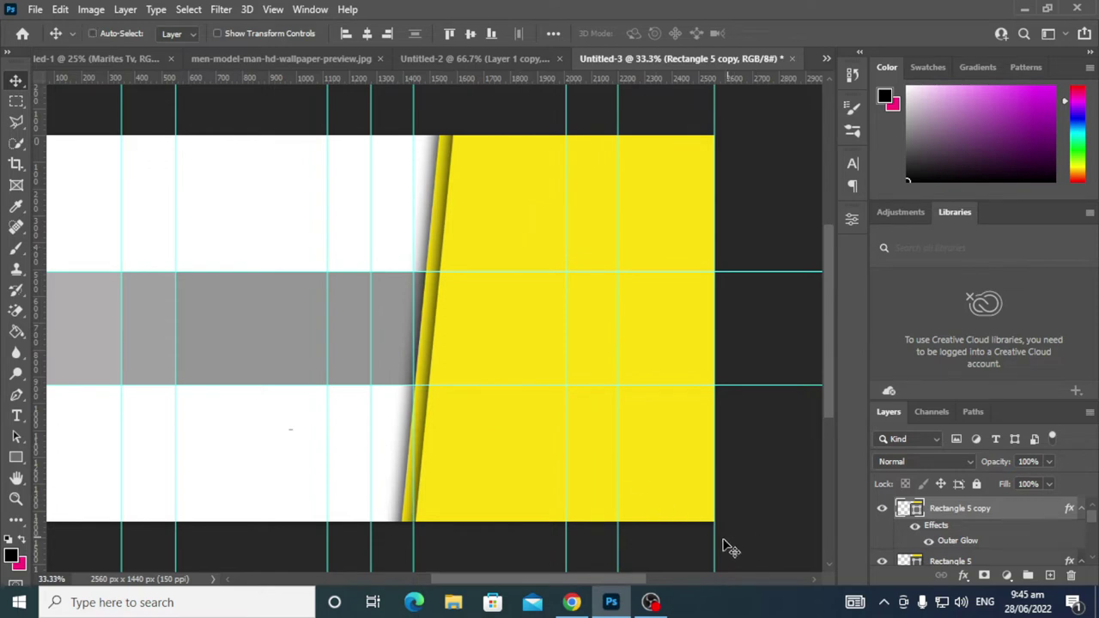
{"action": "key", "text": "ctrl+t"}
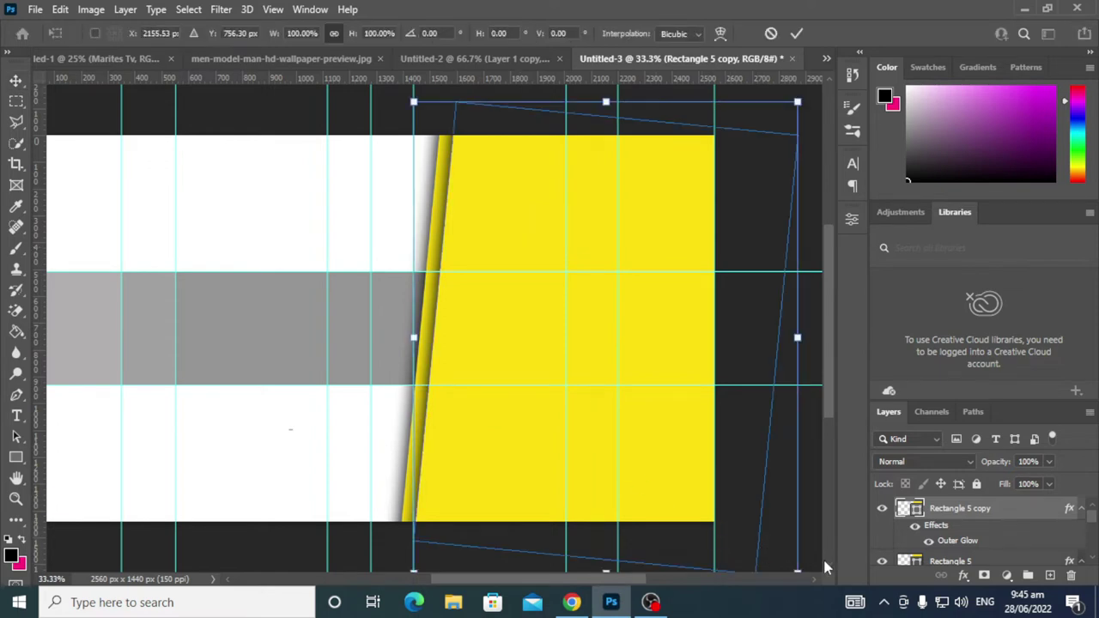
{"action": "key", "text": "ctrl+minus"}
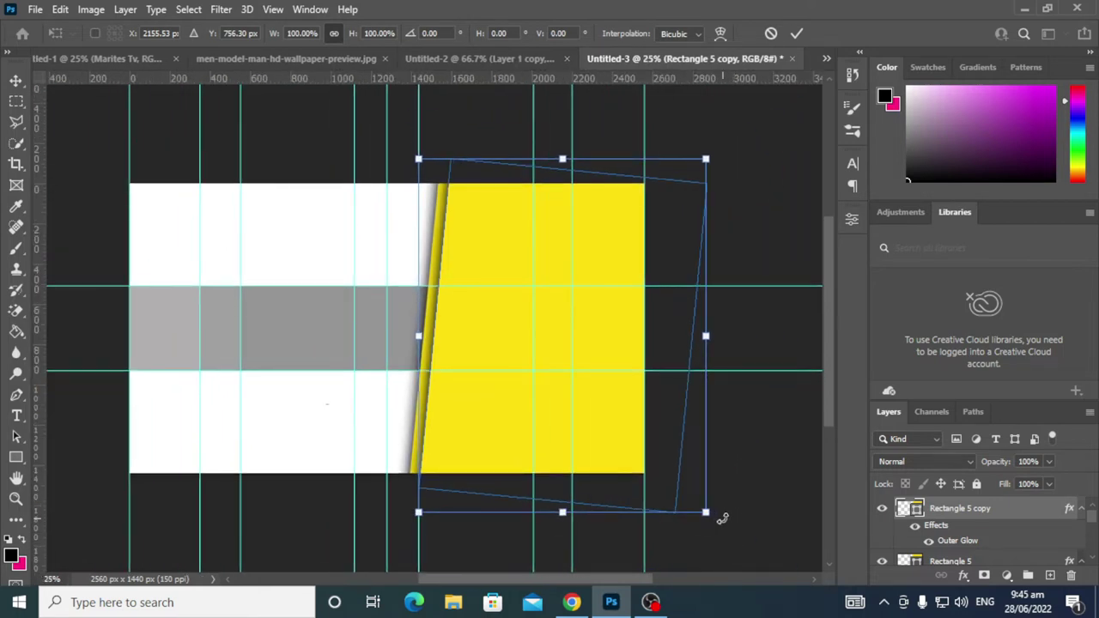
{"action": "left_click_drag", "start_coordinate": [722, 519], "coordinate": [716, 531]}
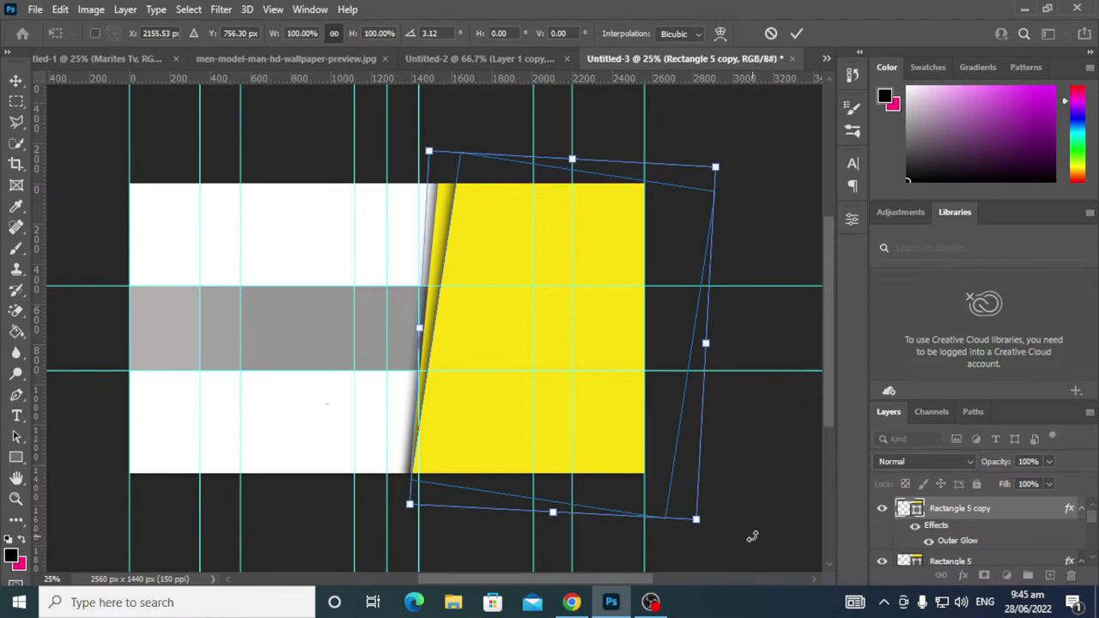
{"action": "key", "text": "Right"}
{"action": "key", "text": "Right"}
{"action": "key", "text": "Right"}
{"action": "key", "text": "Right"}
{"action": "key", "text": "Right"}
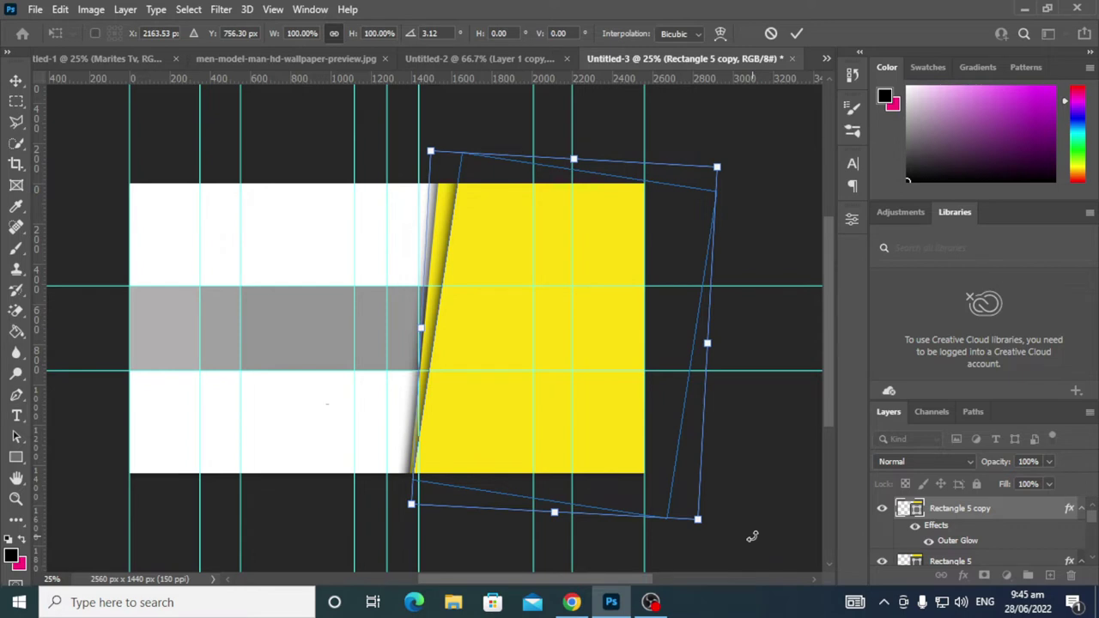
{"action": "left_click_drag", "start_coordinate": [712, 522], "coordinate": [726, 525]}
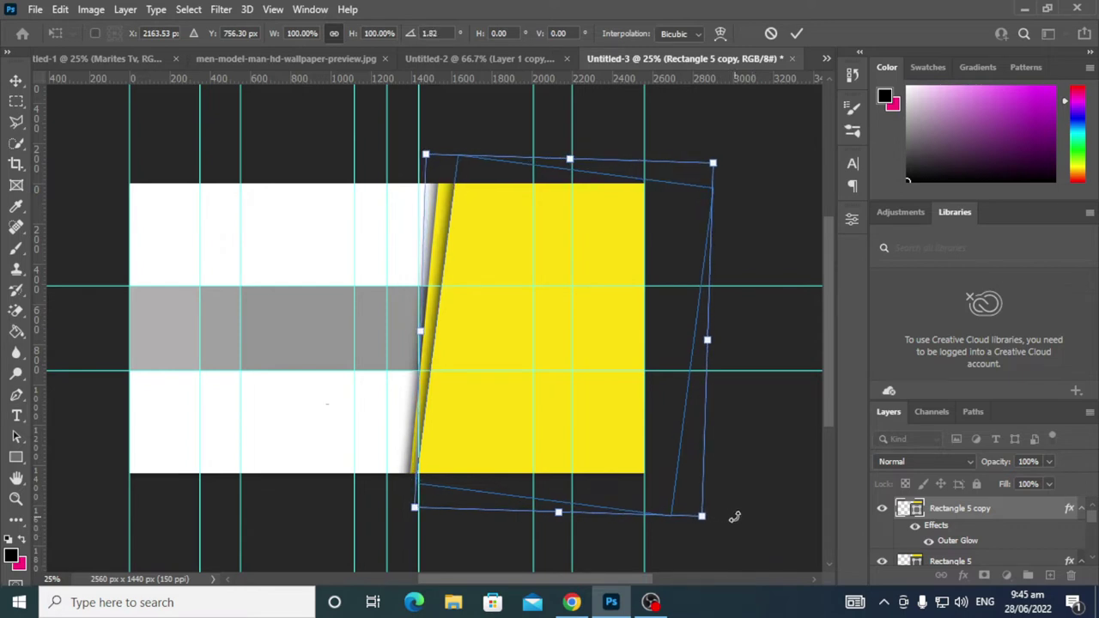
{"action": "left_click", "coordinate": [797, 33]}
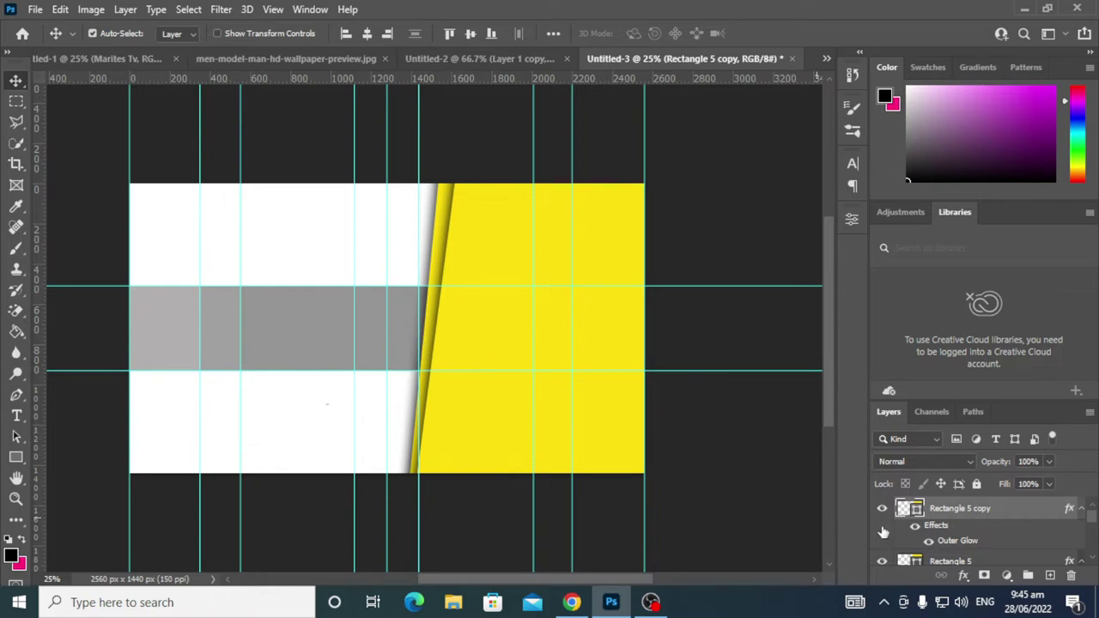
Nudge Rectangle 5 and its copy right, then select the copy layer alone.
{"action": "left_click", "coordinate": [957, 559], "text": "shift"}
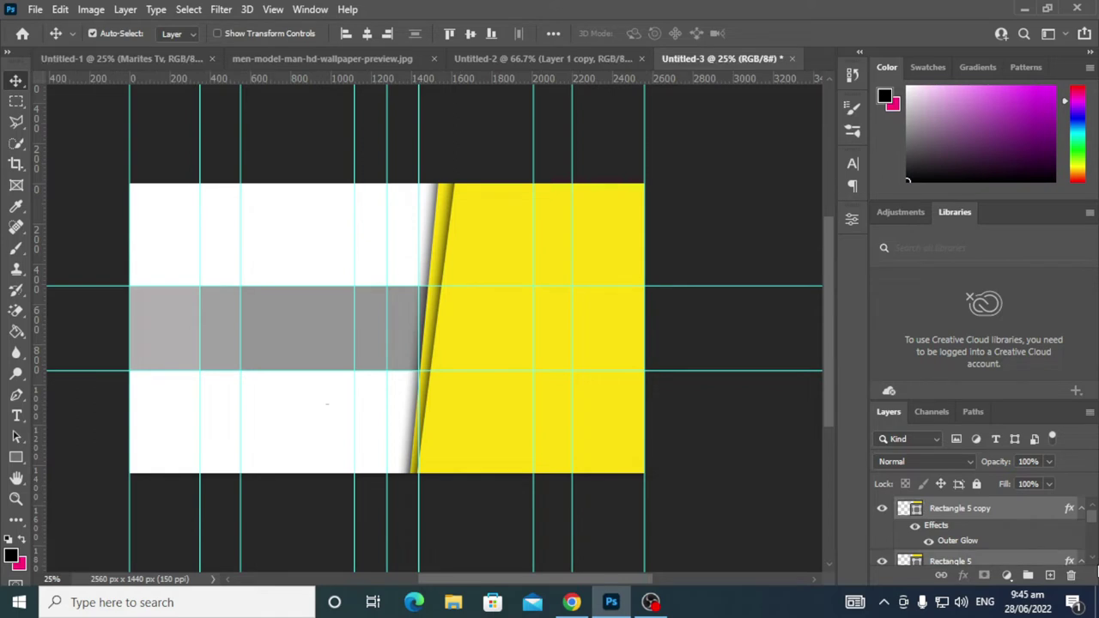
{"action": "key", "text": "Right"}
{"action": "key", "text": "Right"}
{"action": "key", "text": "Right"}
{"action": "key", "text": "Right"}
{"action": "key", "text": "Right"}
{"action": "key", "text": "Right"}
{"action": "key", "text": "Right"}
{"action": "key", "text": "Right"}
{"action": "key", "text": "Right"}
{"action": "key", "text": "Right"}
{"action": "key", "text": "Right"}
{"action": "key", "text": "Right"}
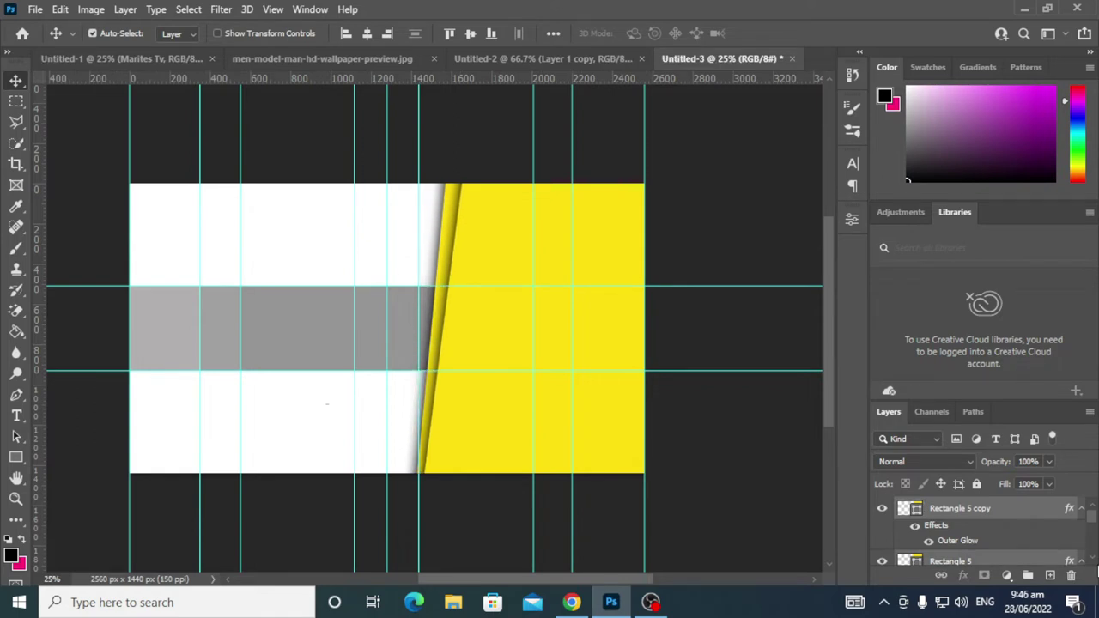
{"action": "key", "text": "Right"}
{"action": "key", "text": "Right"}
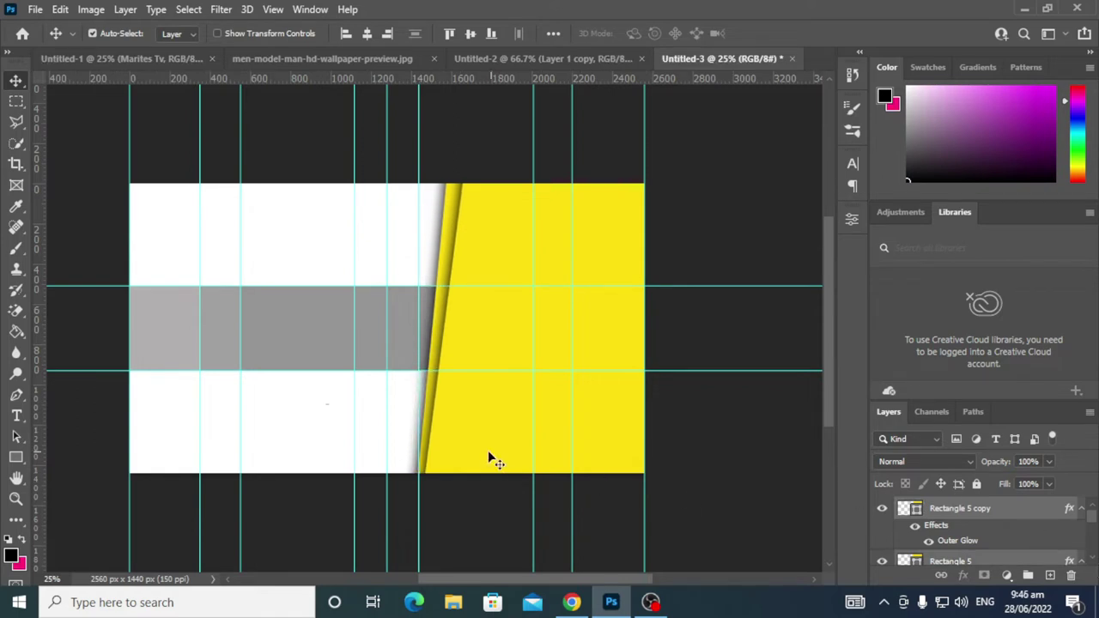
{"action": "key", "text": "ctrl+t"}
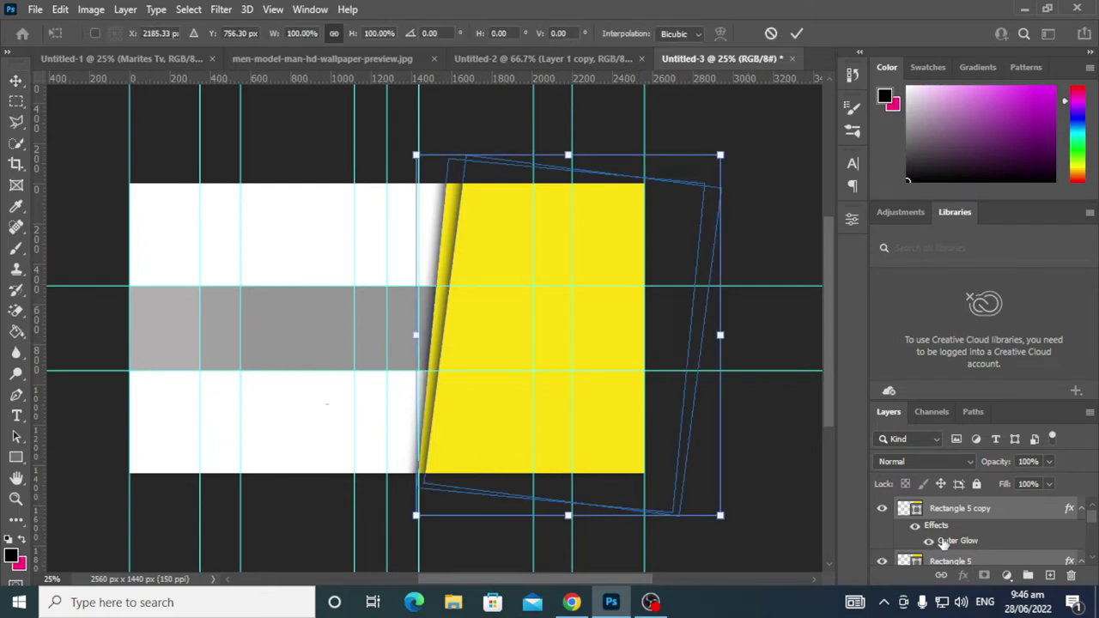
{"action": "left_click", "coordinate": [881, 509]}
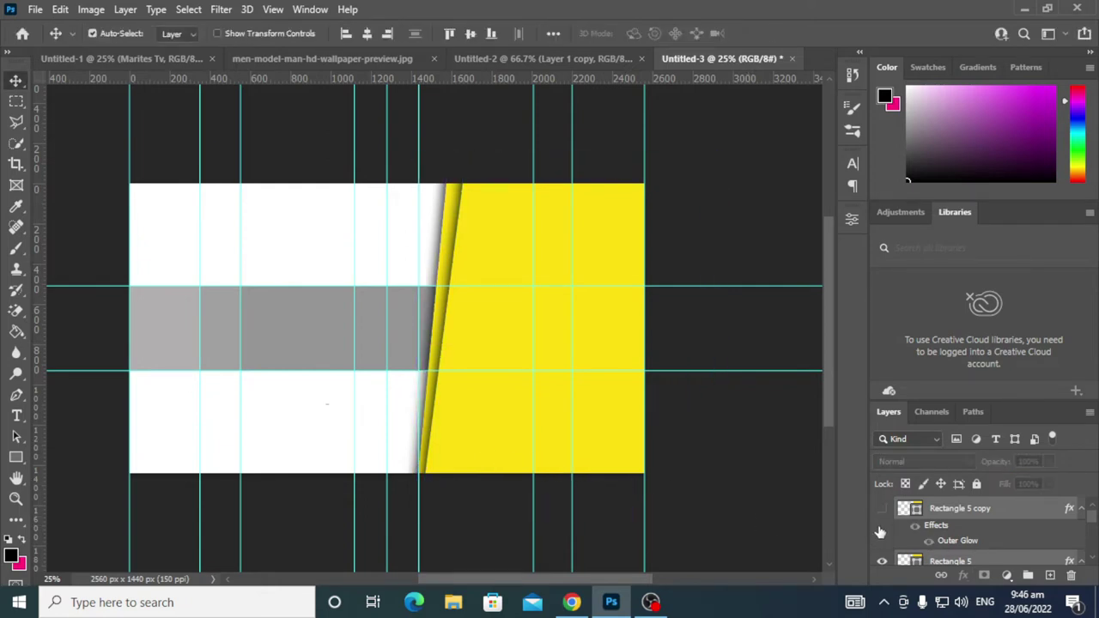
{"action": "left_click", "coordinate": [976, 524]}
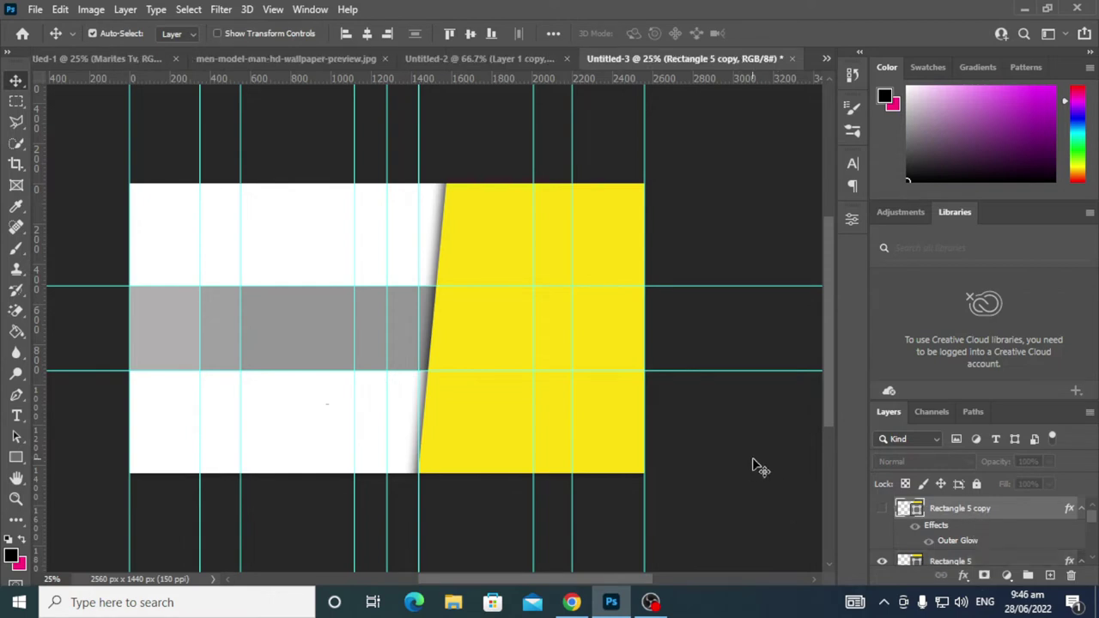
Show the copy, rotate it about 0.98°, and duplicate it as Rectangle 5 copy 2.
{"action": "left_click", "coordinate": [882, 508]}
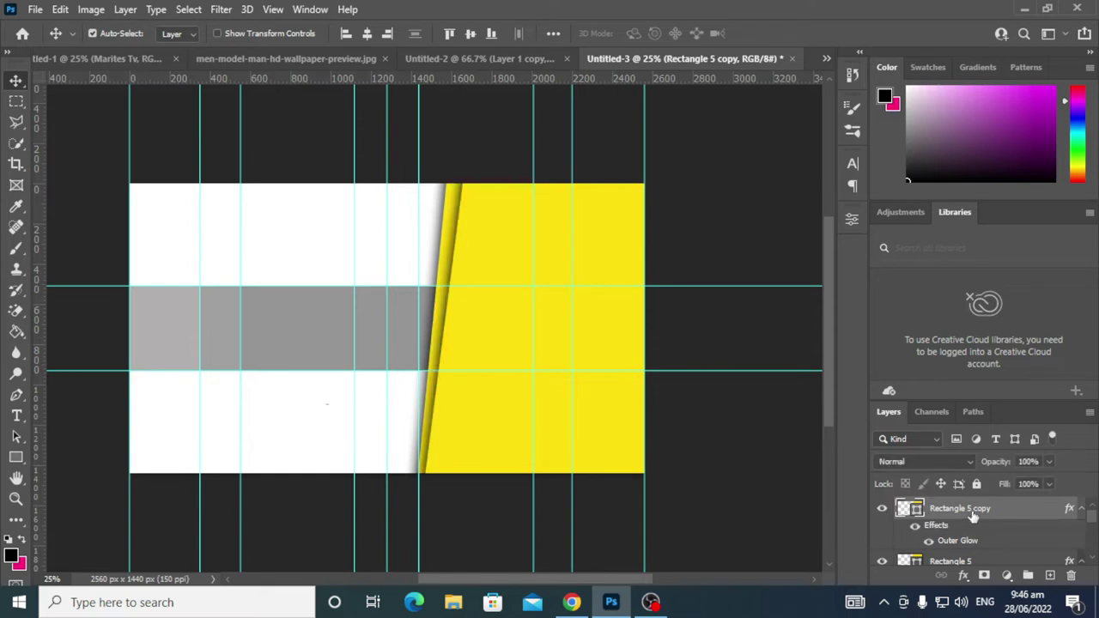
{"action": "key", "text": "ctrl+t"}
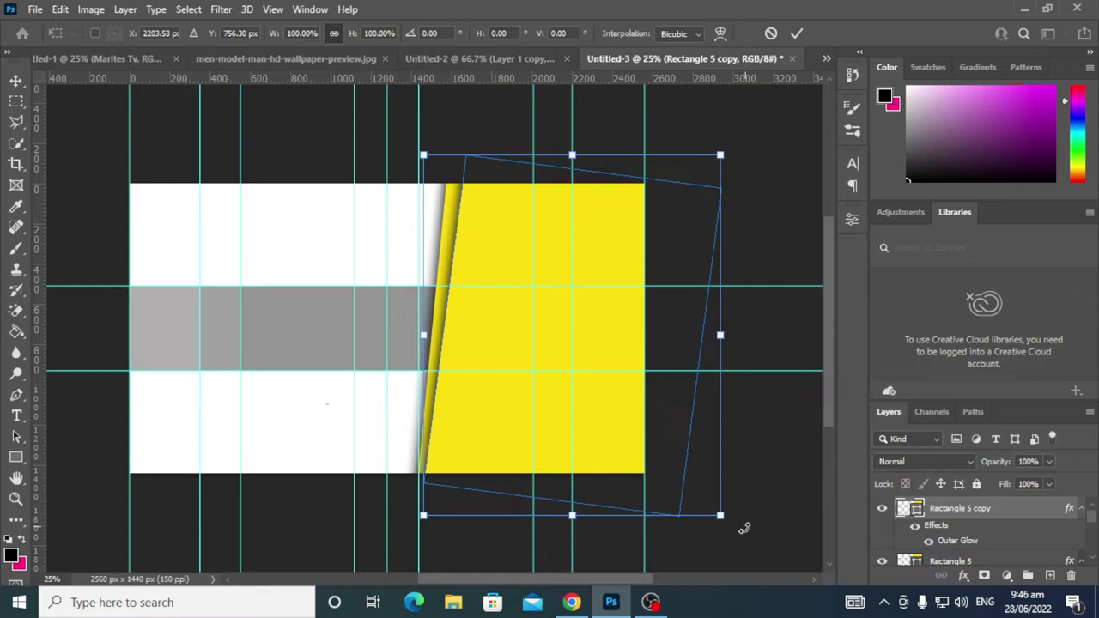
{"action": "left_click_drag", "start_coordinate": [744, 528], "coordinate": [744, 522]}
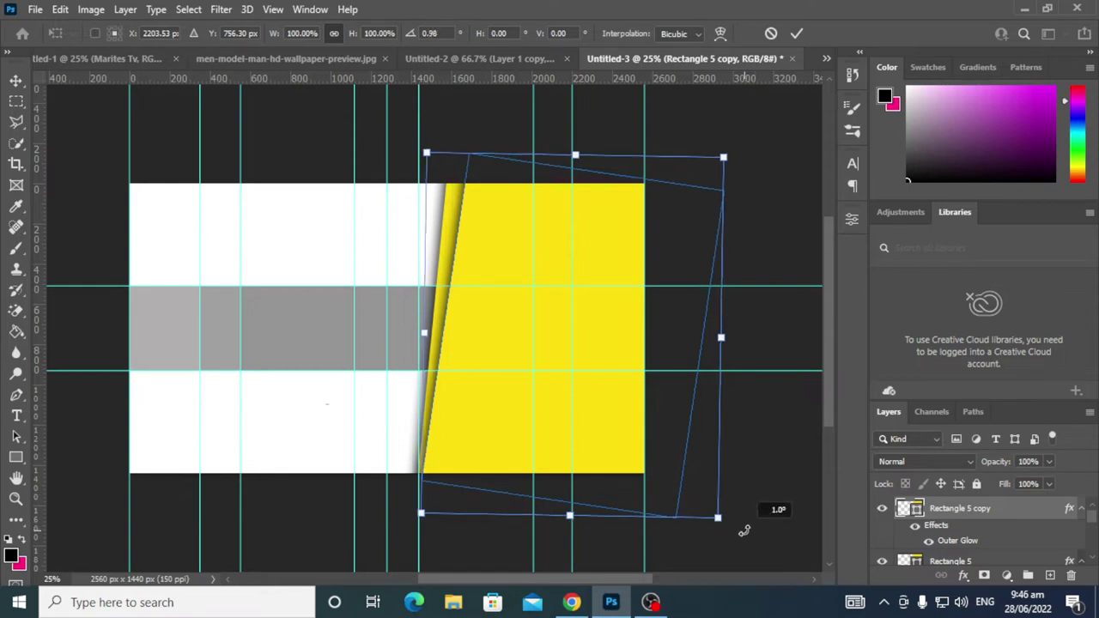
{"action": "left_click", "coordinate": [798, 33]}
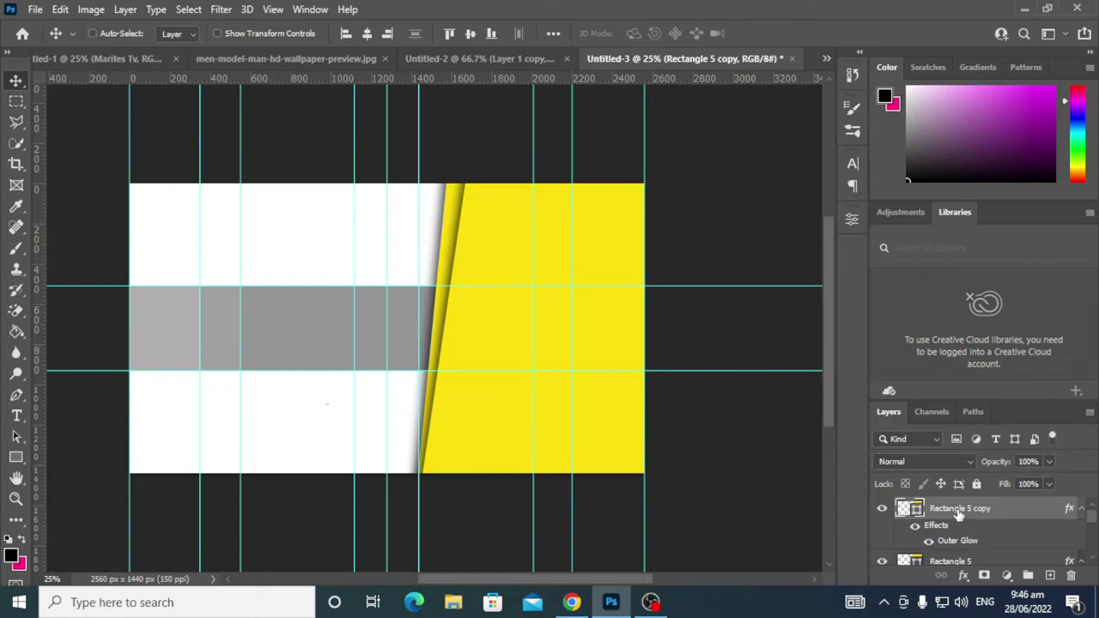
{"action": "key", "text": "ctrl+j"}
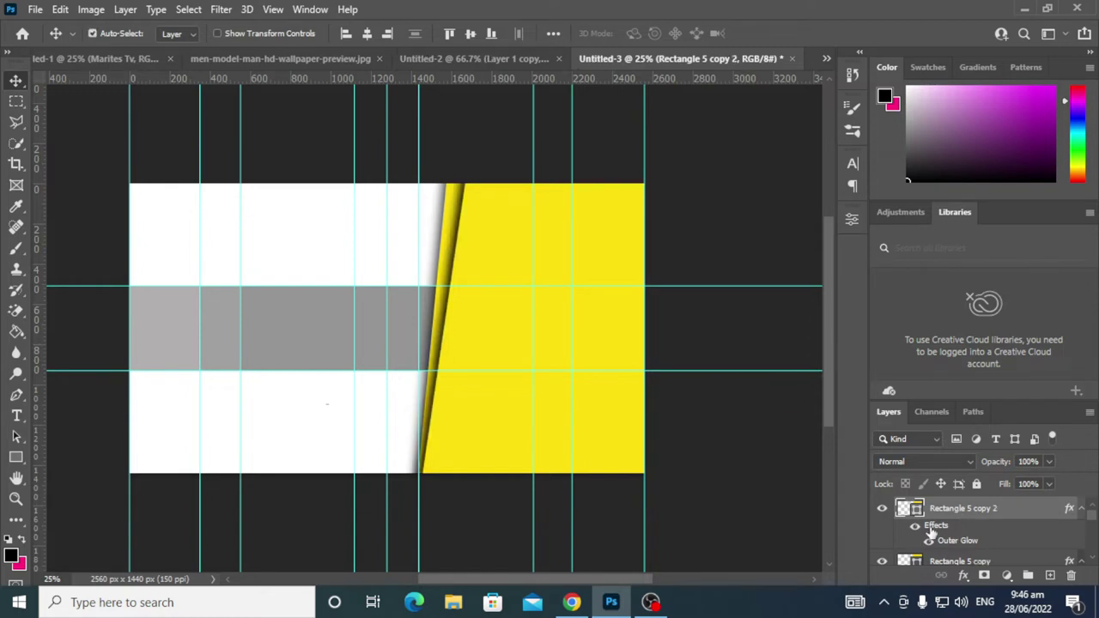
Offset Rectangle 5 copy 2, rotating it 2.67° and scaling it to 102%.
{"action": "key", "text": "shift+Right"}
{"action": "key", "text": "shift+Right"}
{"action": "key", "text": "shift+Right"}
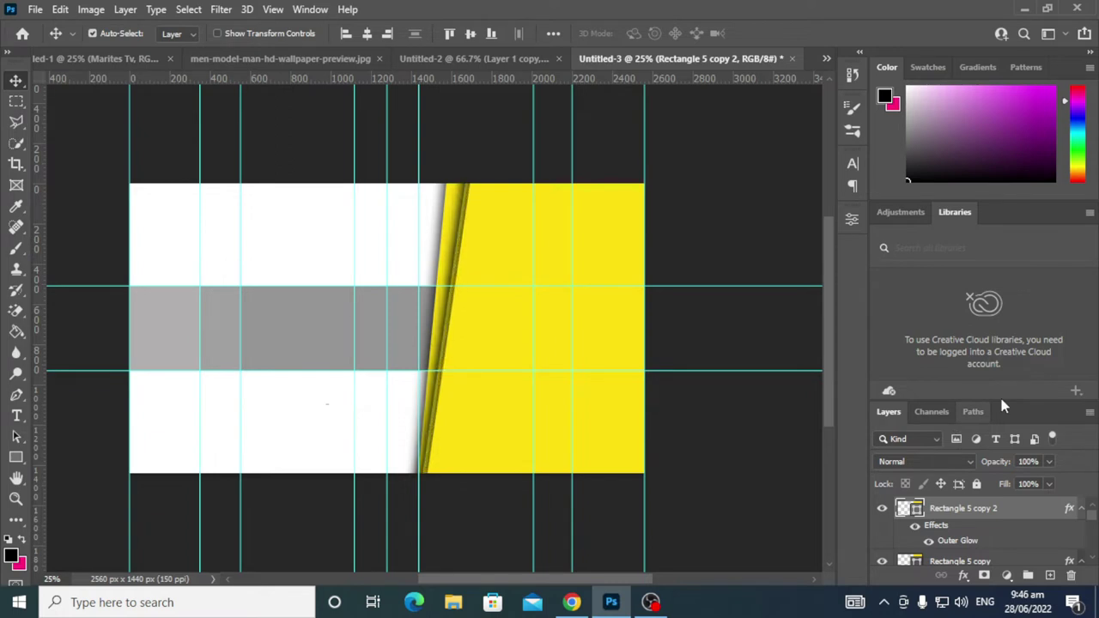
{"action": "key", "text": "shift+Right"}
{"action": "key", "text": "shift+Right"}
{"action": "key", "text": "shift+Right"}
{"action": "key", "text": "shift+Right"}
{"action": "key", "text": "shift+Right"}
{"action": "key", "text": "shift+Right"}
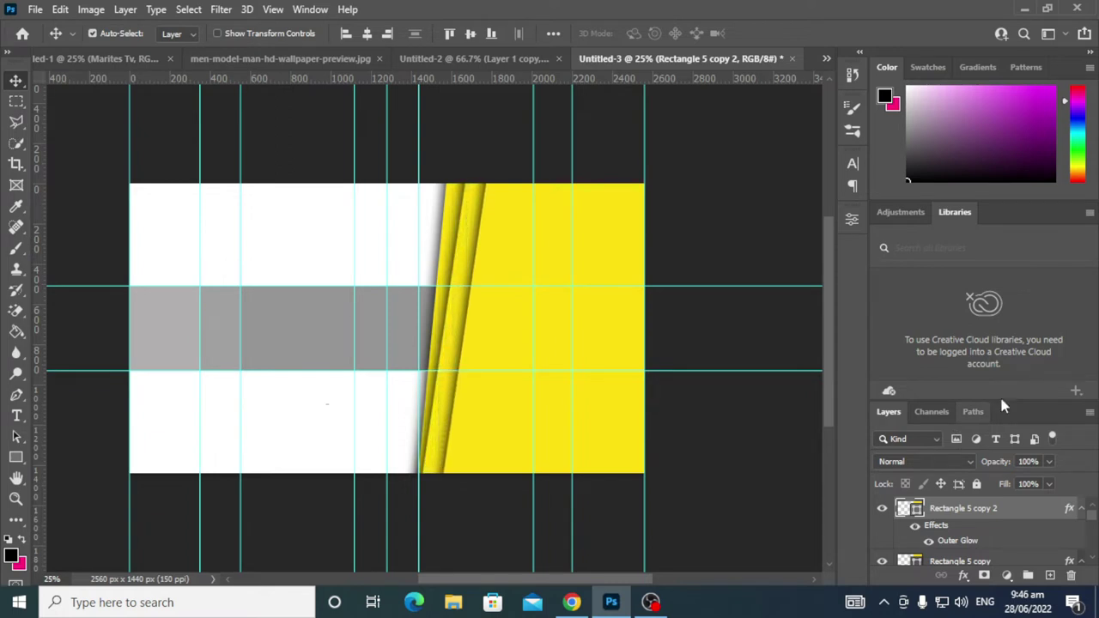
{"action": "key", "text": "ctrl+t"}
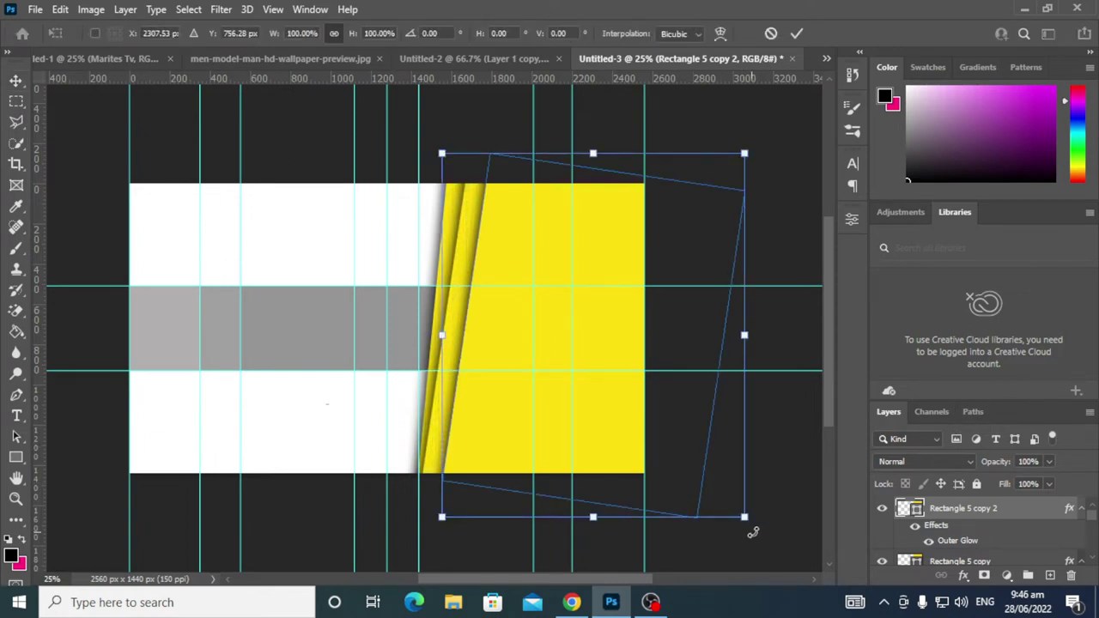
{"action": "left_click_drag", "start_coordinate": [750, 525], "coordinate": [747, 534]}
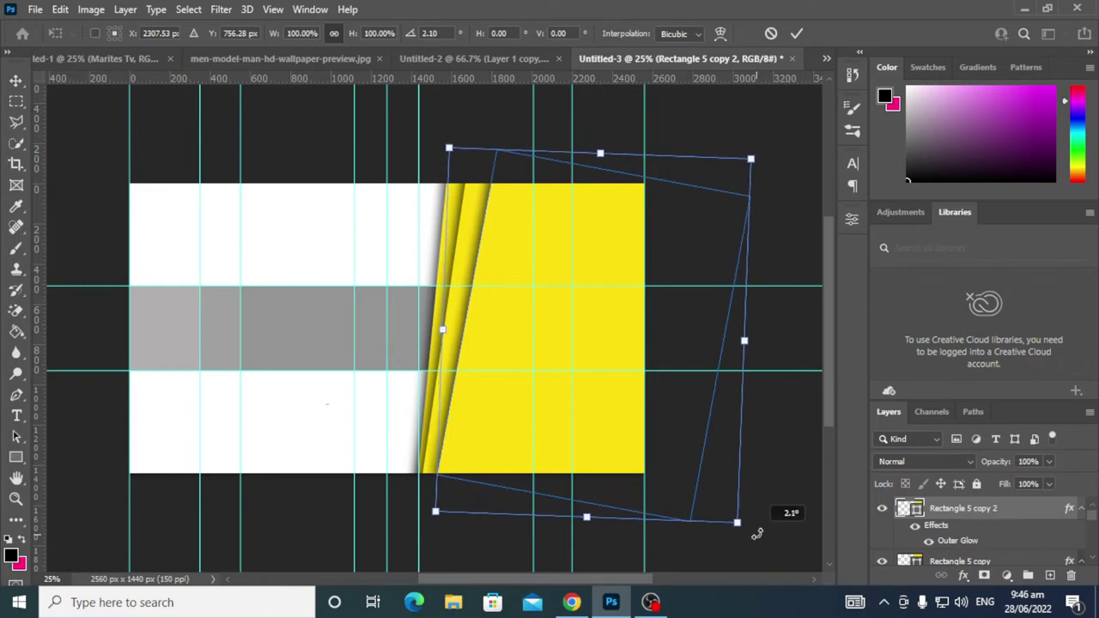
{"action": "left_click_drag", "start_coordinate": [586, 521], "coordinate": [585, 525]}
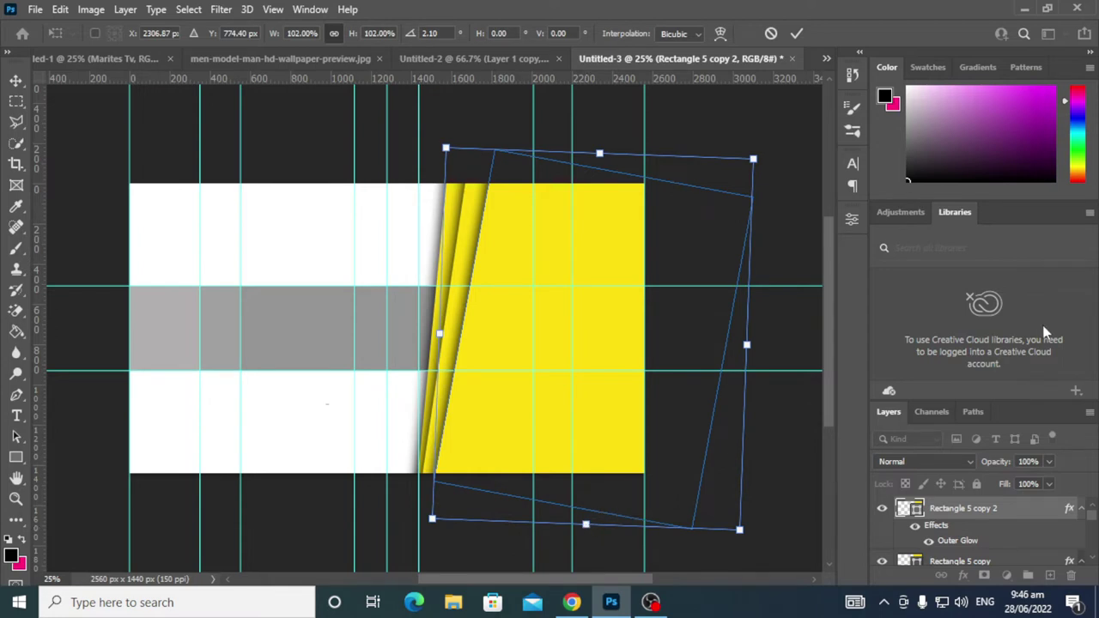
{"action": "key", "text": "Left"}
{"action": "key", "text": "Left"}
{"action": "key", "text": "Left"}
{"action": "key", "text": "Left"}
{"action": "key", "text": "Left"}
{"action": "key", "text": "Left"}
{"action": "key", "text": "Left"}
{"action": "key", "text": "Left"}
{"action": "key", "text": "Left"}
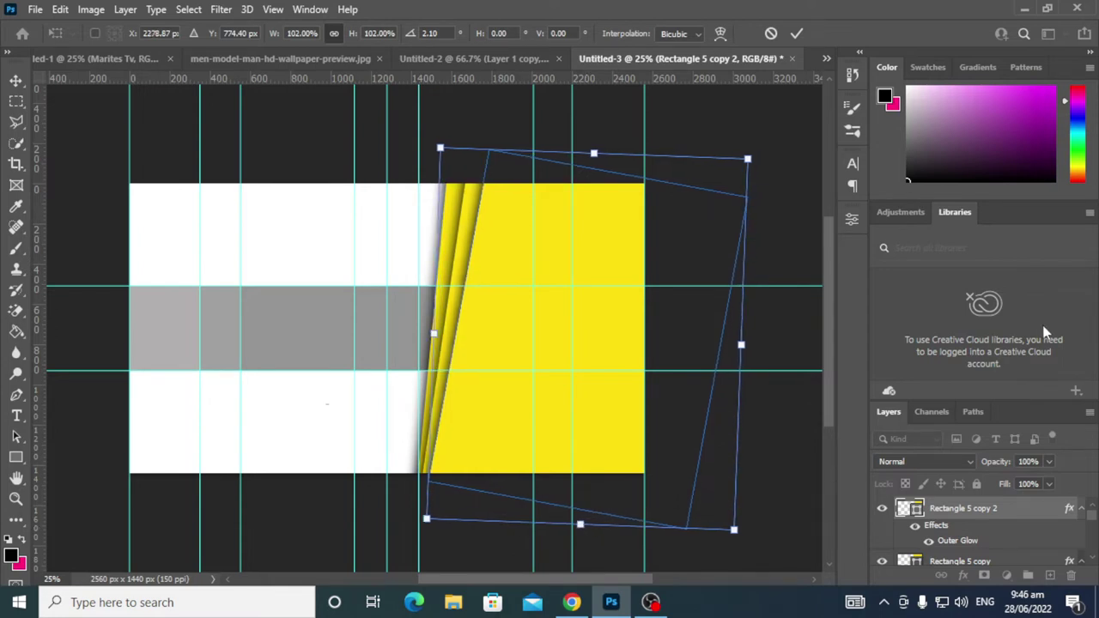
{"action": "key", "text": "Left"}
{"action": "key", "text": "Left"}
{"action": "key", "text": "Left"}
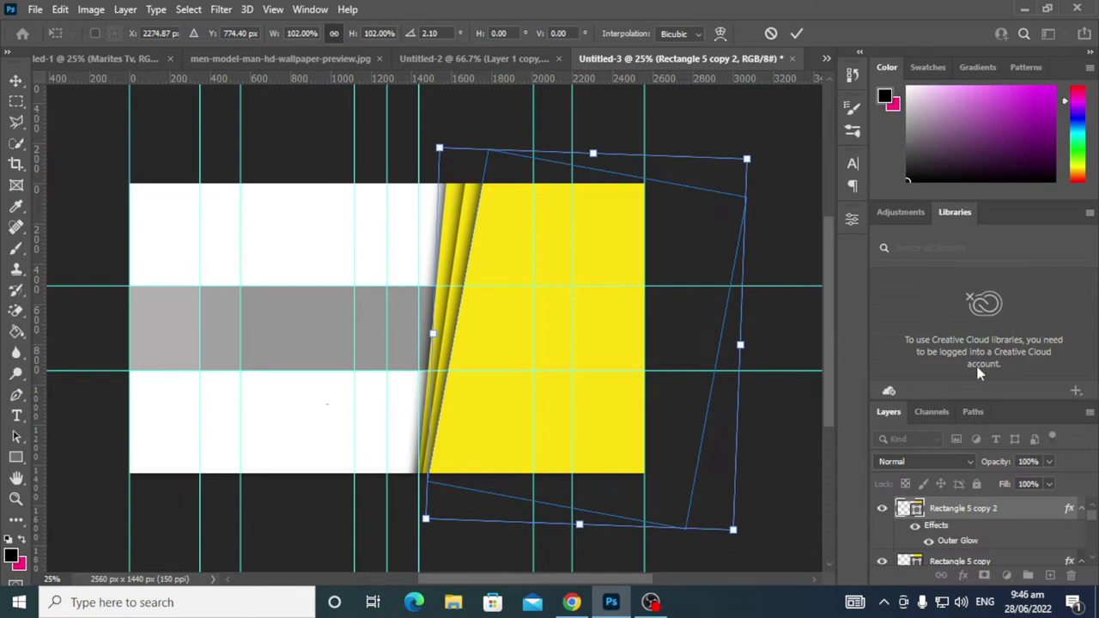
{"action": "left_click_drag", "start_coordinate": [763, 538], "coordinate": [767, 547]}
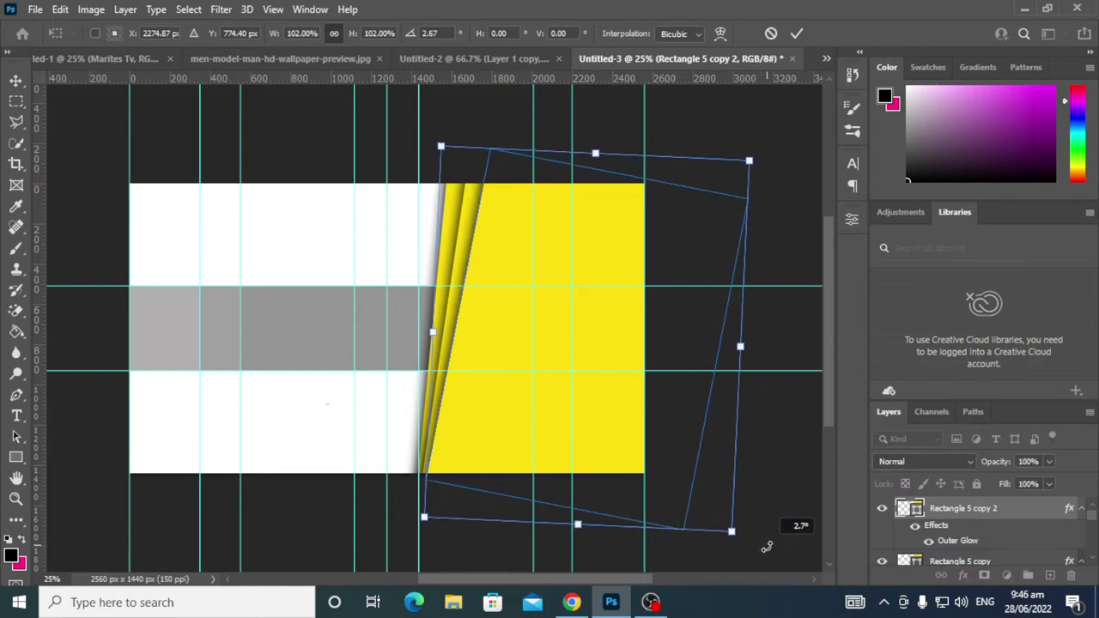
{"action": "left_click", "coordinate": [797, 32]}
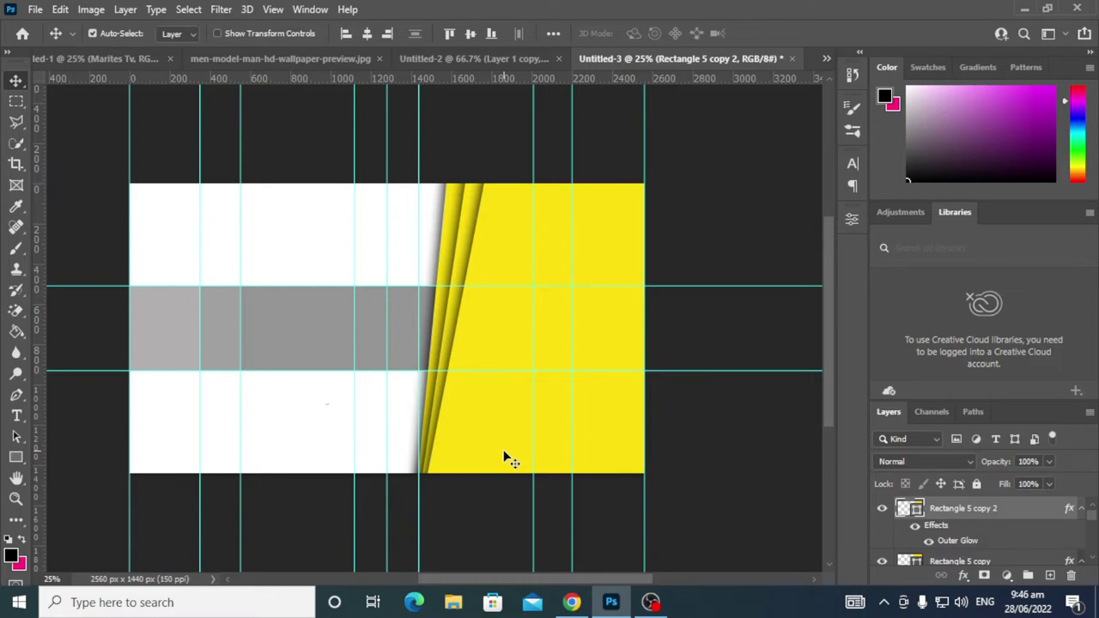
Put the Rectangle 5 stripe layers into a new layer group.
{"action": "scroll", "coordinate": [978, 542], "scroll_direction": "down", "scroll_amount": 1}
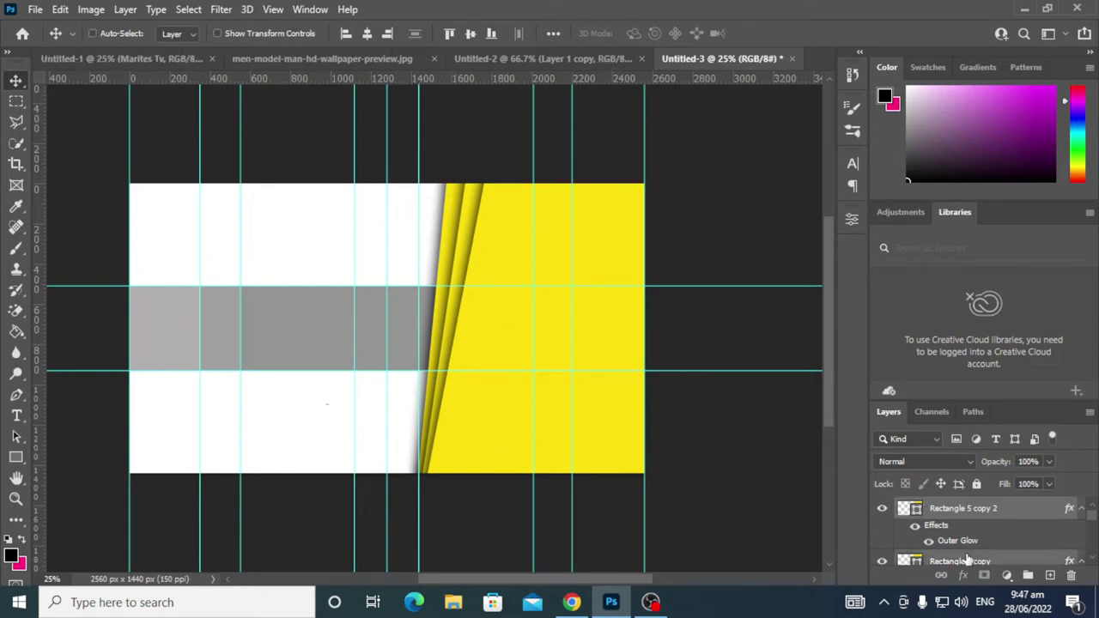
{"action": "scroll", "coordinate": [977, 542], "scroll_direction": "down", "scroll_amount": 1}
{"action": "scroll", "coordinate": [977, 541], "scroll_direction": "down", "scroll_amount": 1}
{"action": "scroll", "coordinate": [979, 528], "scroll_direction": "up", "scroll_amount": 1}
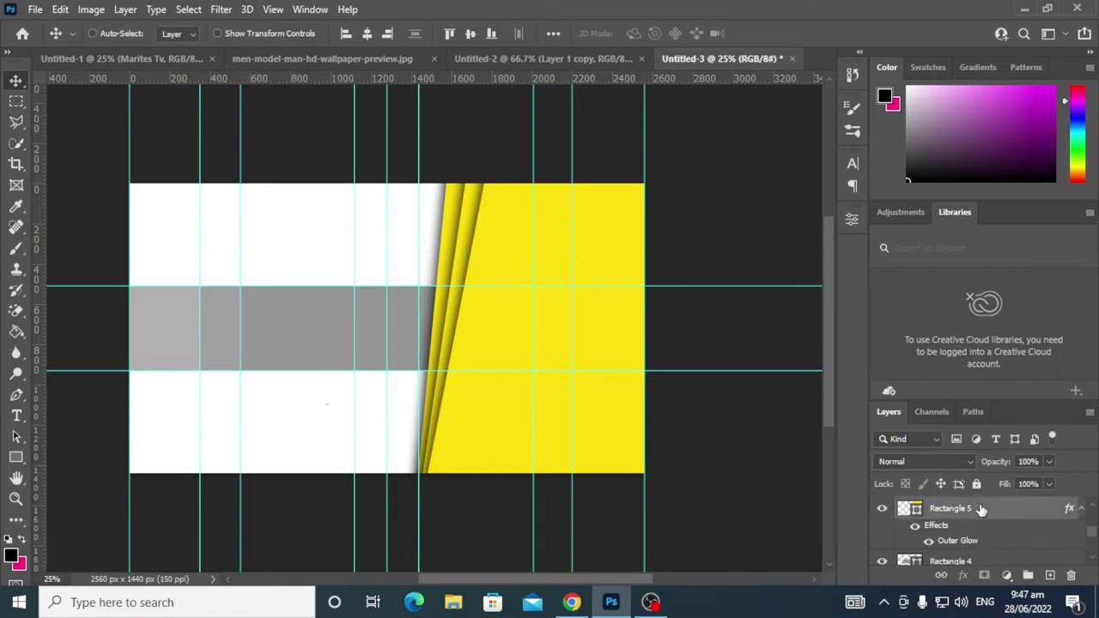
{"action": "scroll", "coordinate": [980, 522], "scroll_direction": "up", "scroll_amount": 1}
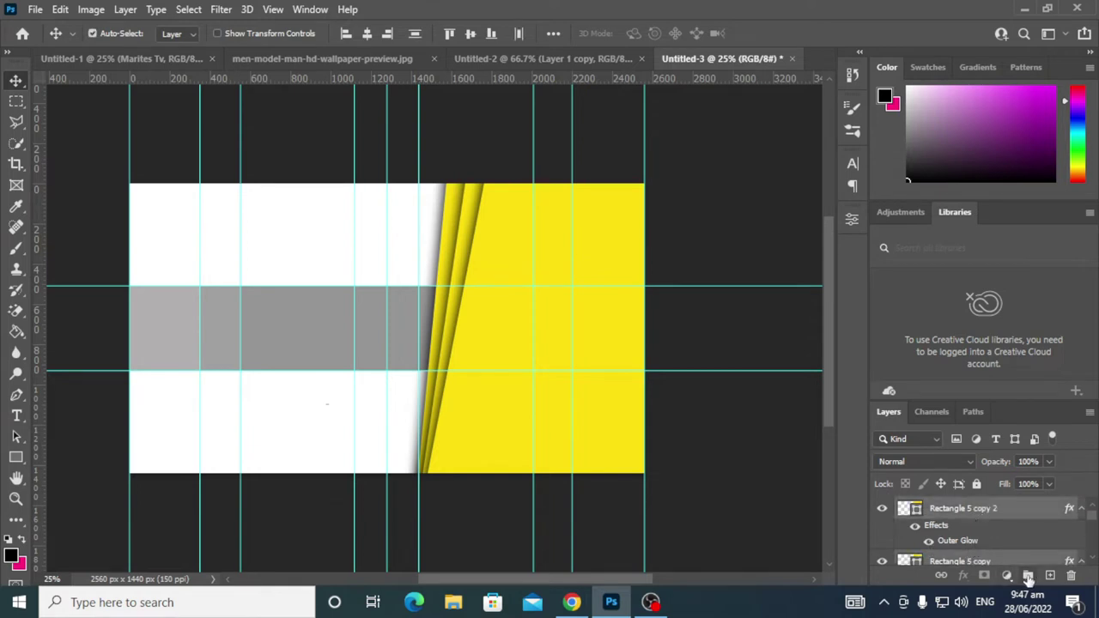
{"action": "left_click_drag", "start_coordinate": [980, 522], "coordinate": [1027, 575]}
Rename the group 'left shape', expand it, and select Rectangle 5 copy 2.
{"action": "double_click", "coordinate": [942, 507]}
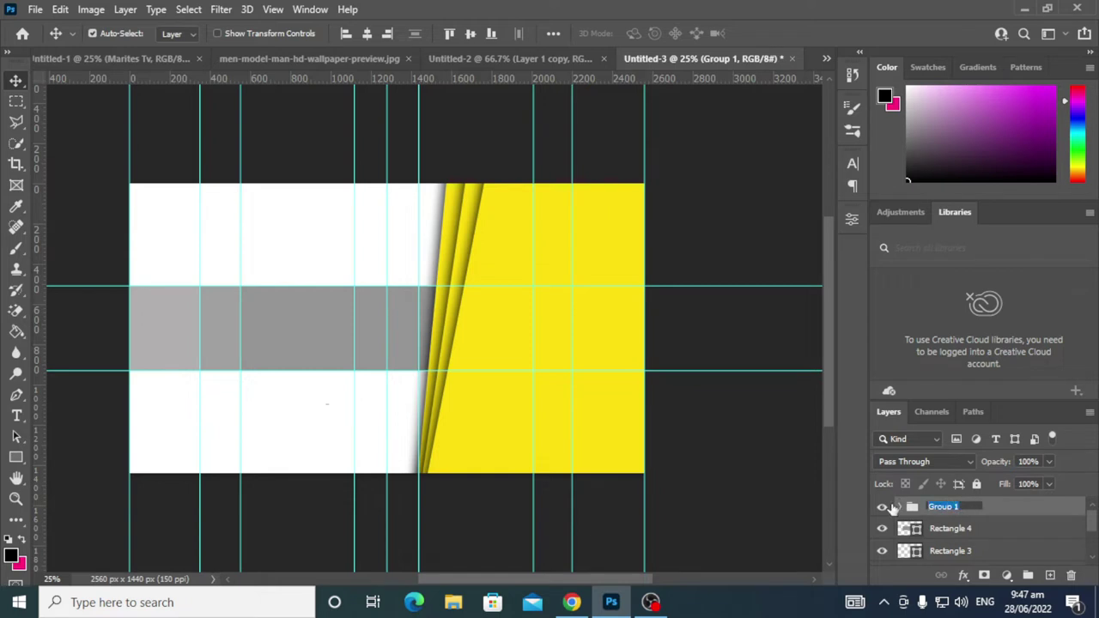
{"action": "type", "text": "left shape"}
{"action": "left_click", "coordinate": [898, 507]}
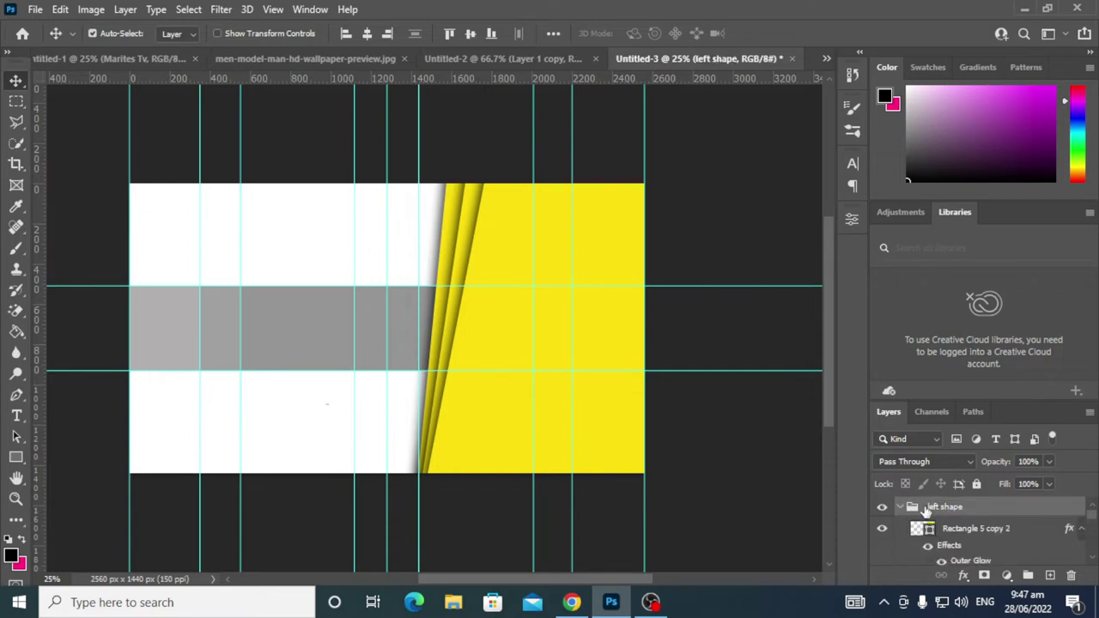
{"action": "left_click", "coordinate": [901, 507]}
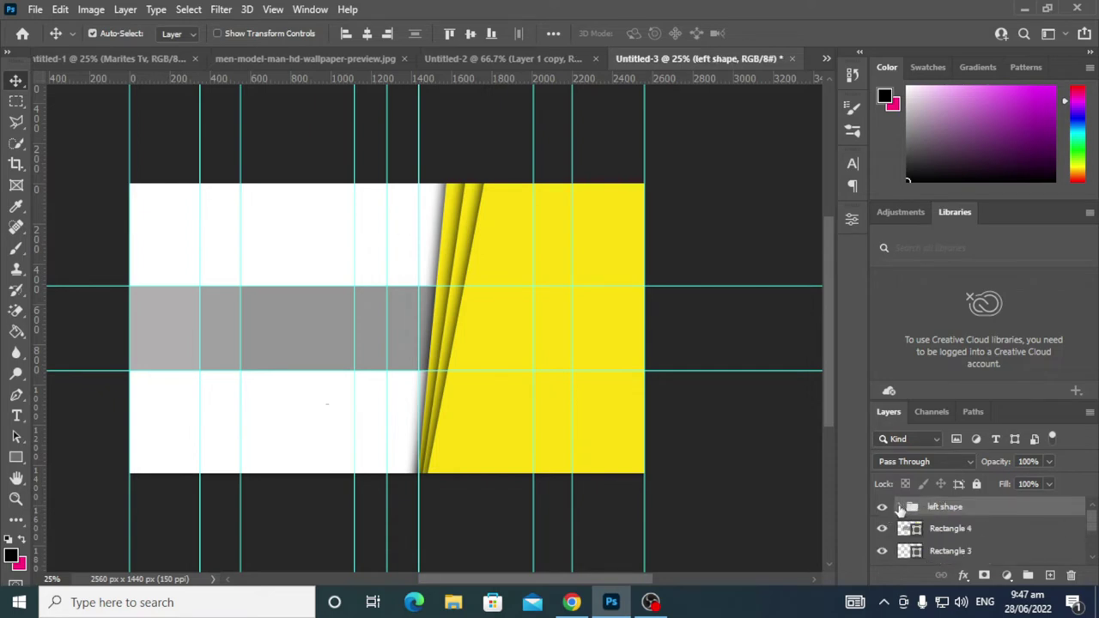
{"action": "left_click", "coordinate": [898, 508]}
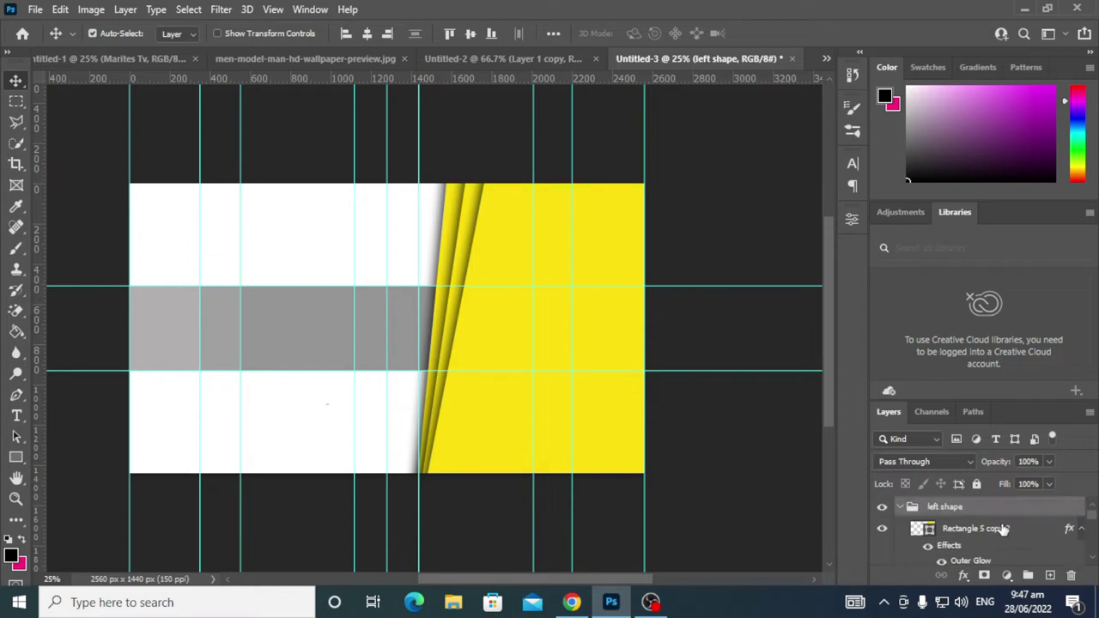
{"action": "left_click", "coordinate": [990, 532]}
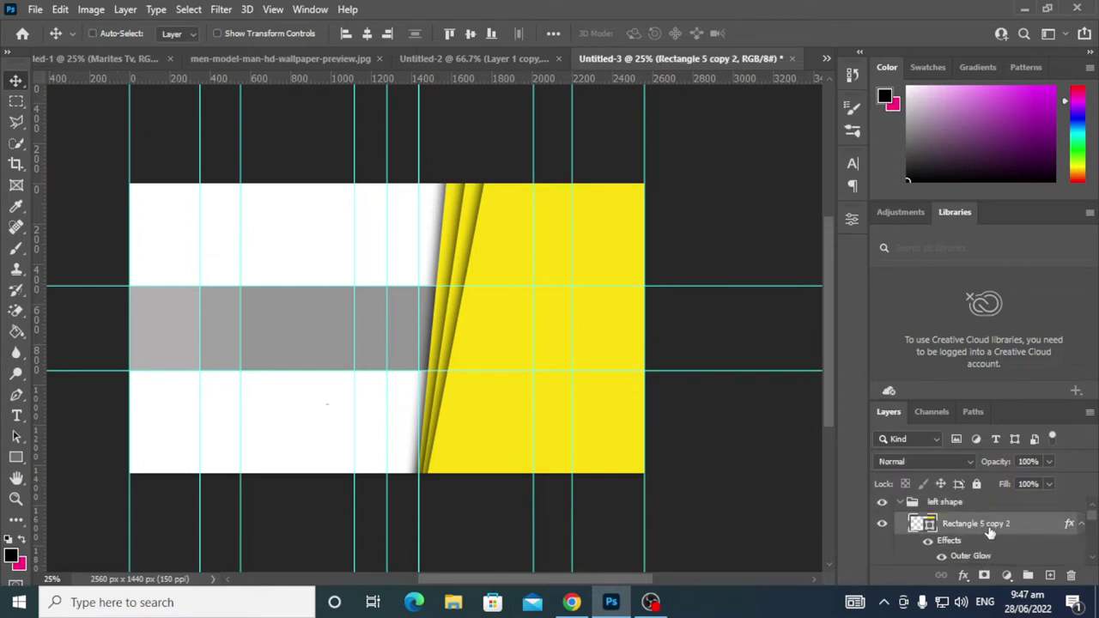
Select Rectangle 5 and Rectangle 5 copy and duplicate them with Ctrl+J.
{"action": "scroll", "coordinate": [990, 531], "scroll_direction": "down", "scroll_amount": 1}
{"action": "left_click", "coordinate": [972, 558]}
{"action": "scroll", "coordinate": [979, 556], "scroll_direction": "down", "scroll_amount": 2}
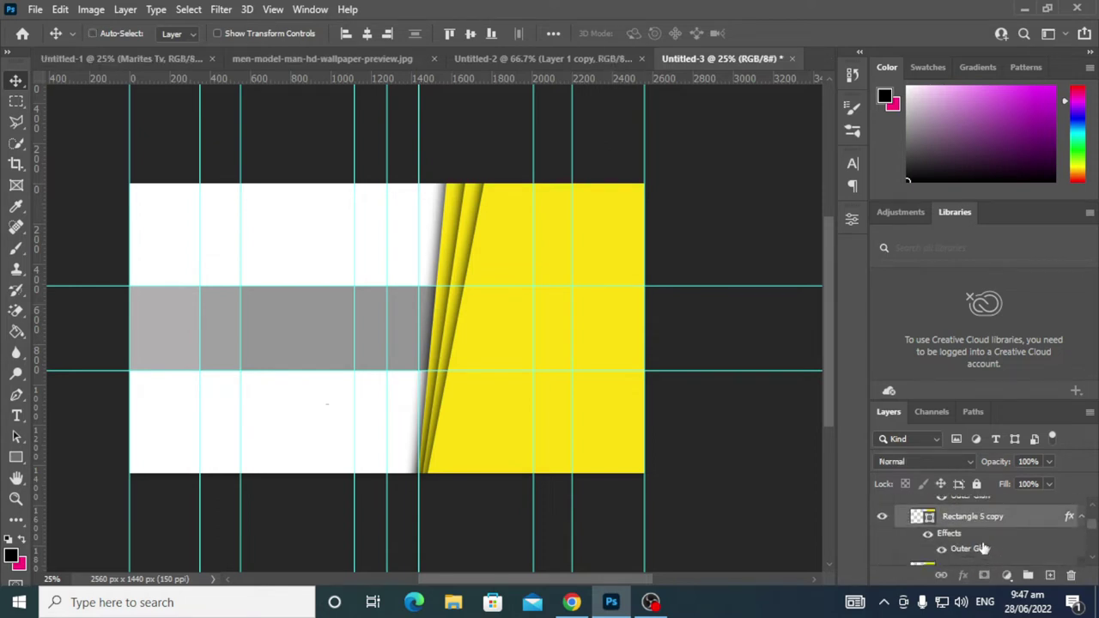
{"action": "scroll", "coordinate": [983, 549], "scroll_direction": "down", "scroll_amount": 1}
{"action": "left_click", "coordinate": [980, 550], "text": "shift"}
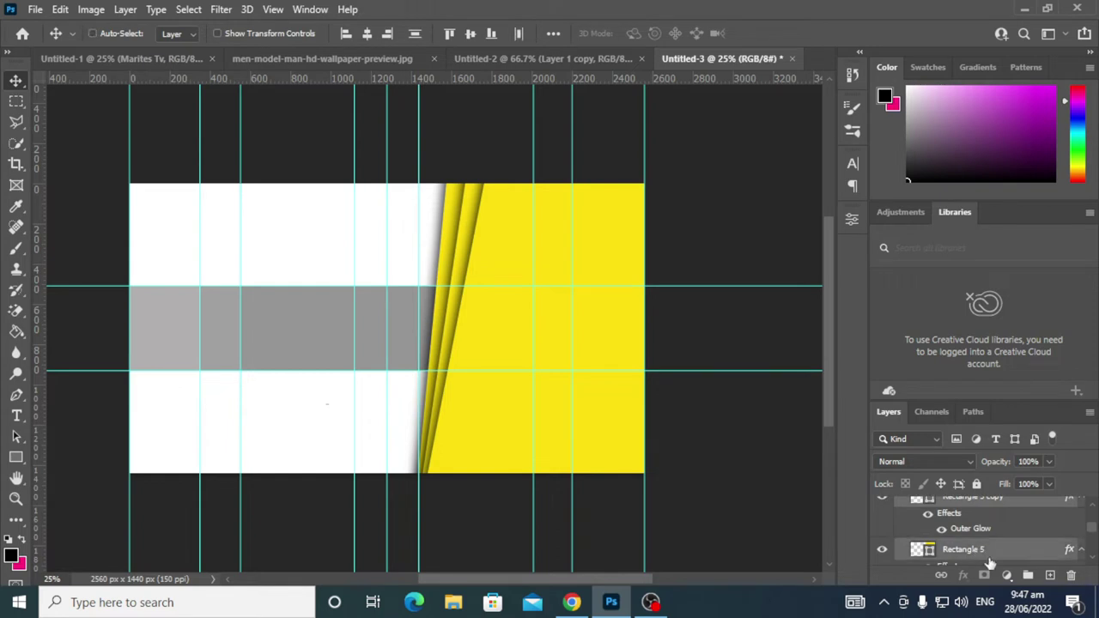
{"action": "left_click_drag", "start_coordinate": [991, 572], "coordinate": [989, 566]}
{"action": "key", "text": "ctrl+j"}
Select the Rectangle 5 copy and copy 2 stripe layers together.
{"action": "scroll", "coordinate": [996, 558], "scroll_direction": "up", "scroll_amount": 3}
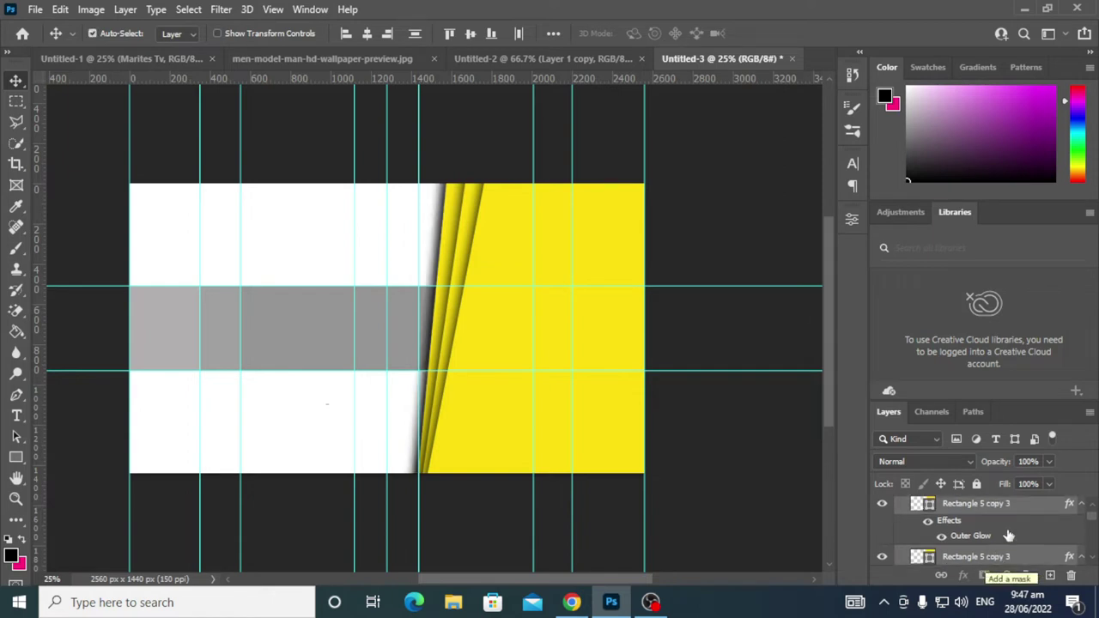
{"action": "scroll", "coordinate": [1009, 537], "scroll_direction": "down", "scroll_amount": 1}
{"action": "scroll", "coordinate": [1009, 541], "scroll_direction": "down", "scroll_amount": 1}
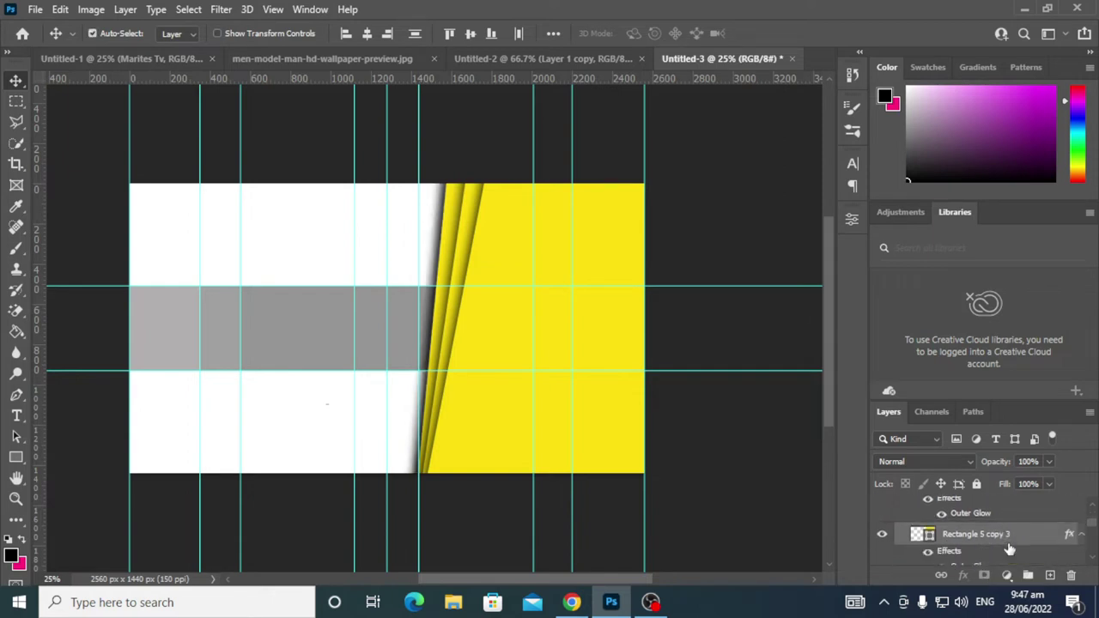
{"action": "scroll", "coordinate": [1010, 545], "scroll_direction": "down", "scroll_amount": 1}
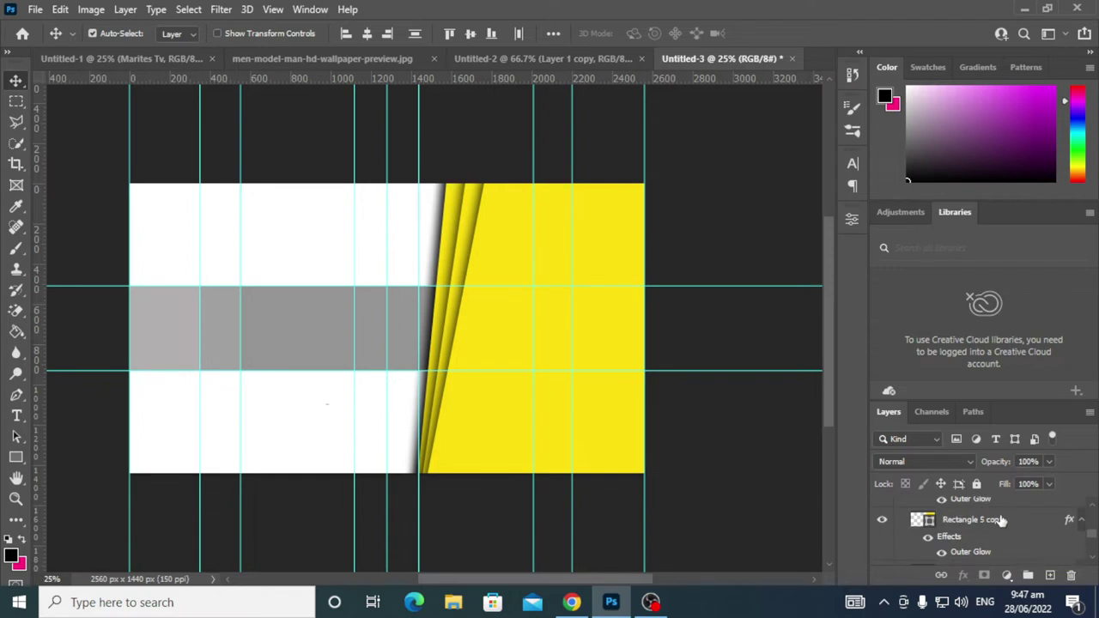
{"action": "left_click", "coordinate": [1001, 520]}
{"action": "scroll", "coordinate": [1004, 538], "scroll_direction": "up", "scroll_amount": 1}
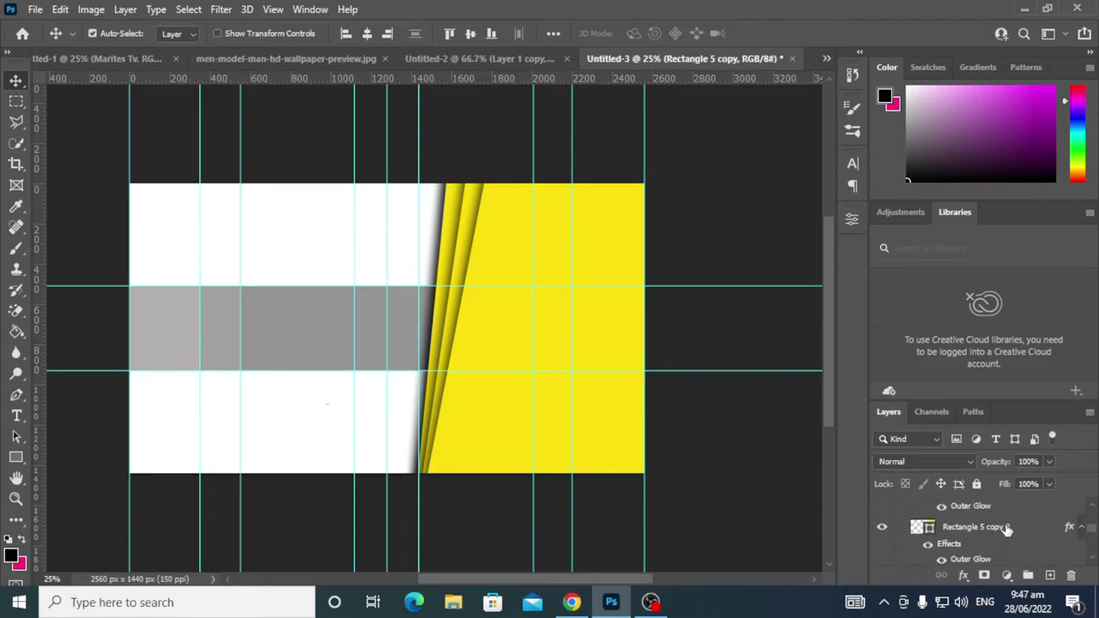
{"action": "left_click", "coordinate": [1009, 528]}
{"action": "scroll", "coordinate": [1010, 530], "scroll_direction": "up", "scroll_amount": 1}
{"action": "scroll", "coordinate": [1011, 534], "scroll_direction": "up", "scroll_amount": 1}
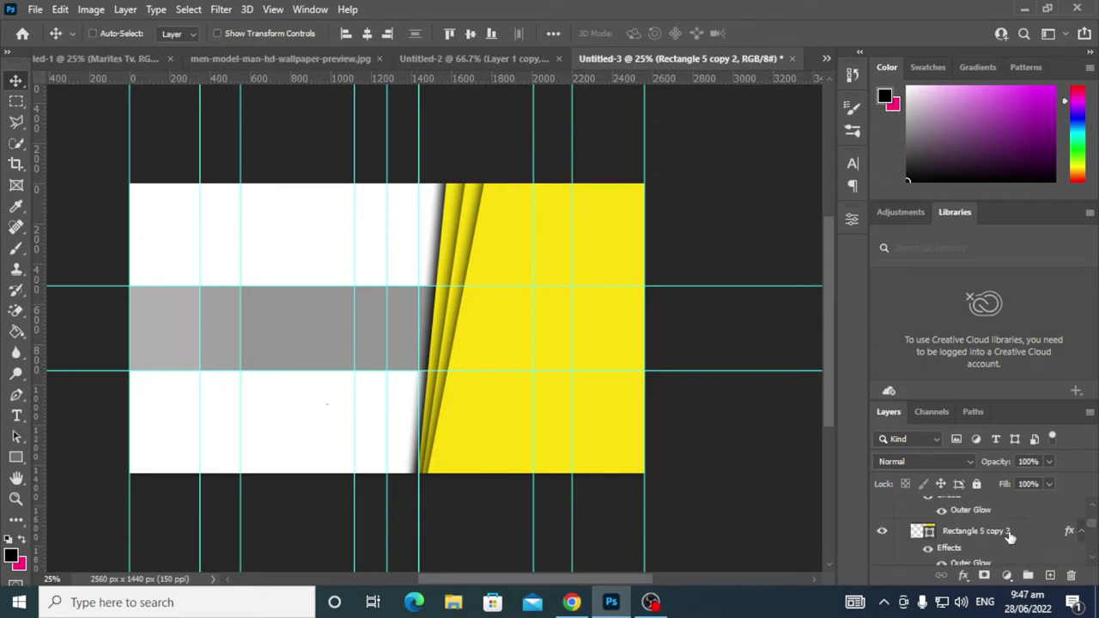
{"action": "left_click", "coordinate": [1010, 534], "text": "ctrl"}
Alt-drag the selected stripe layers above the left shape group to duplicate them.
{"action": "scroll", "coordinate": [996, 528], "scroll_direction": "down", "scroll_amount": 1}
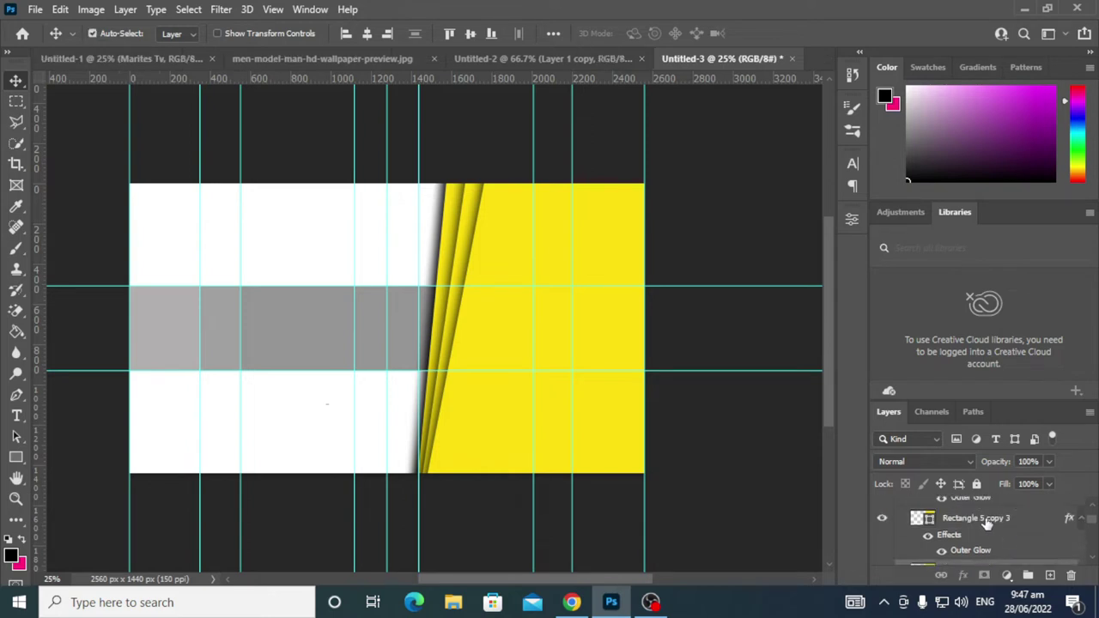
{"action": "scroll", "coordinate": [992, 525], "scroll_direction": "down", "scroll_amount": 1}
{"action": "scroll", "coordinate": [1005, 530], "scroll_direction": "up", "scroll_amount": 2}
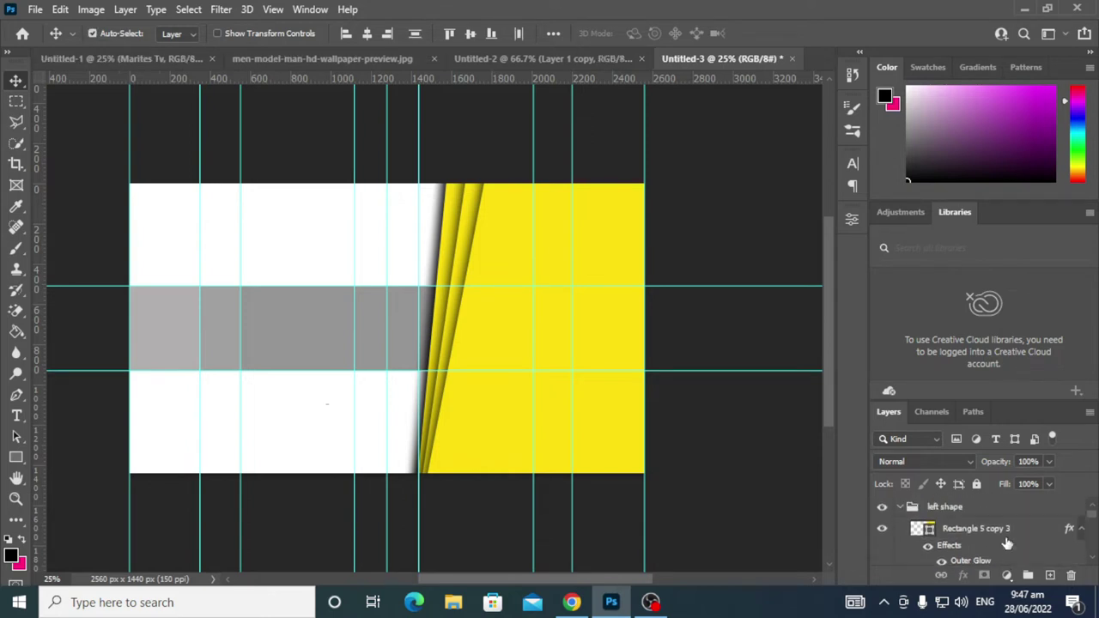
{"action": "scroll", "coordinate": [1012, 545], "scroll_direction": "down", "scroll_amount": 1}
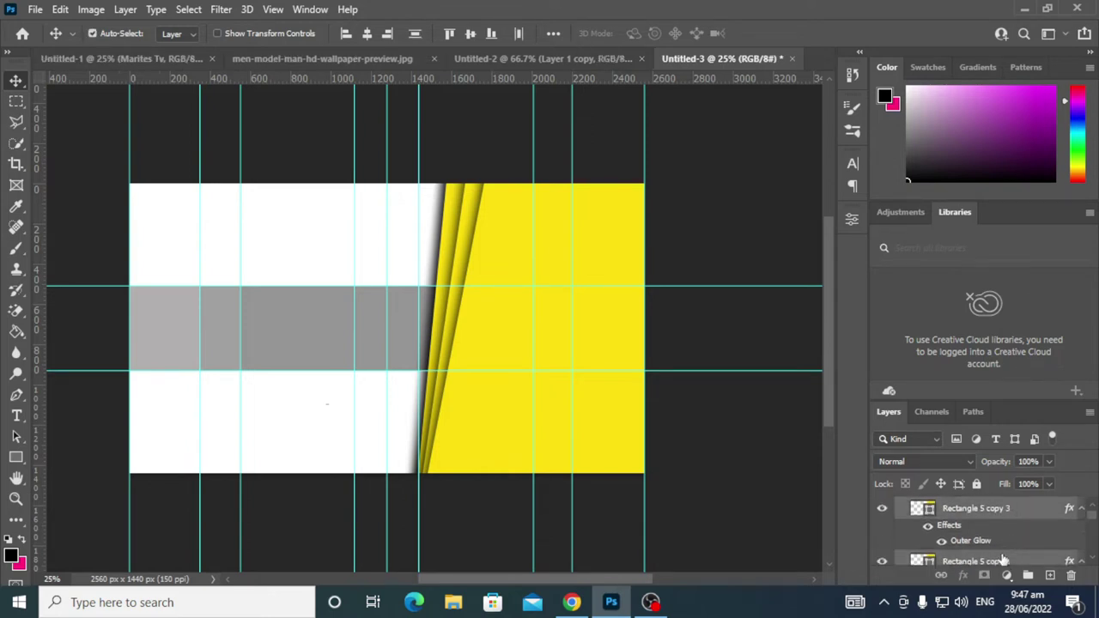
{"action": "scroll", "coordinate": [1013, 554], "scroll_direction": "down", "scroll_amount": 1}
{"action": "scroll", "coordinate": [1014, 558], "scroll_direction": "down", "scroll_amount": 1}
{"action": "scroll", "coordinate": [1022, 556], "scroll_direction": "down", "scroll_amount": 1}
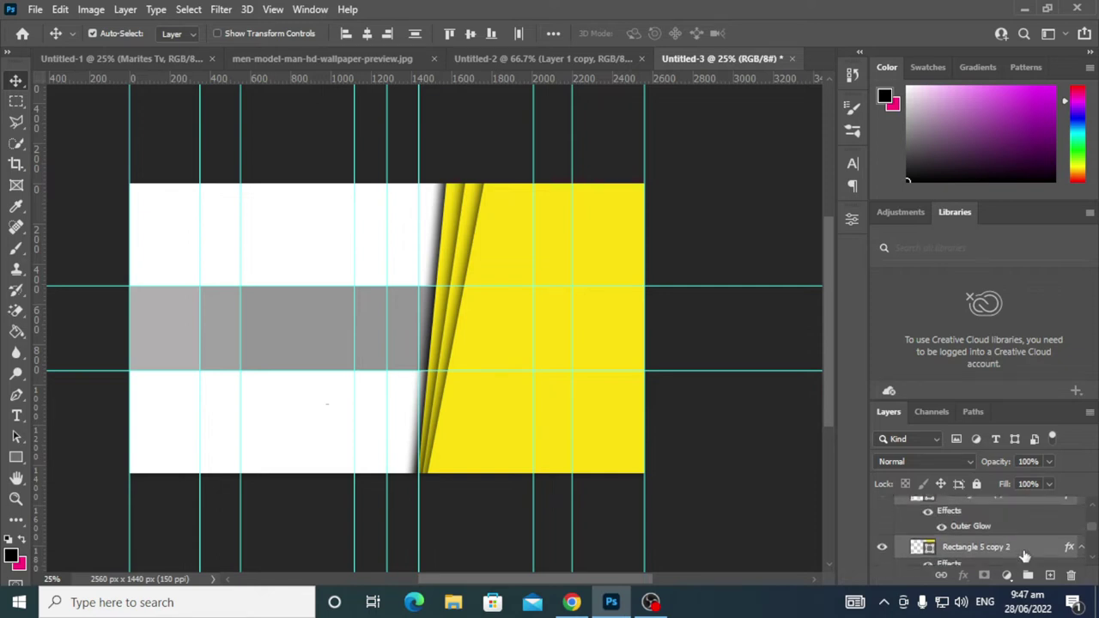
{"action": "scroll", "coordinate": [1021, 551], "scroll_direction": "up", "scroll_amount": 1}
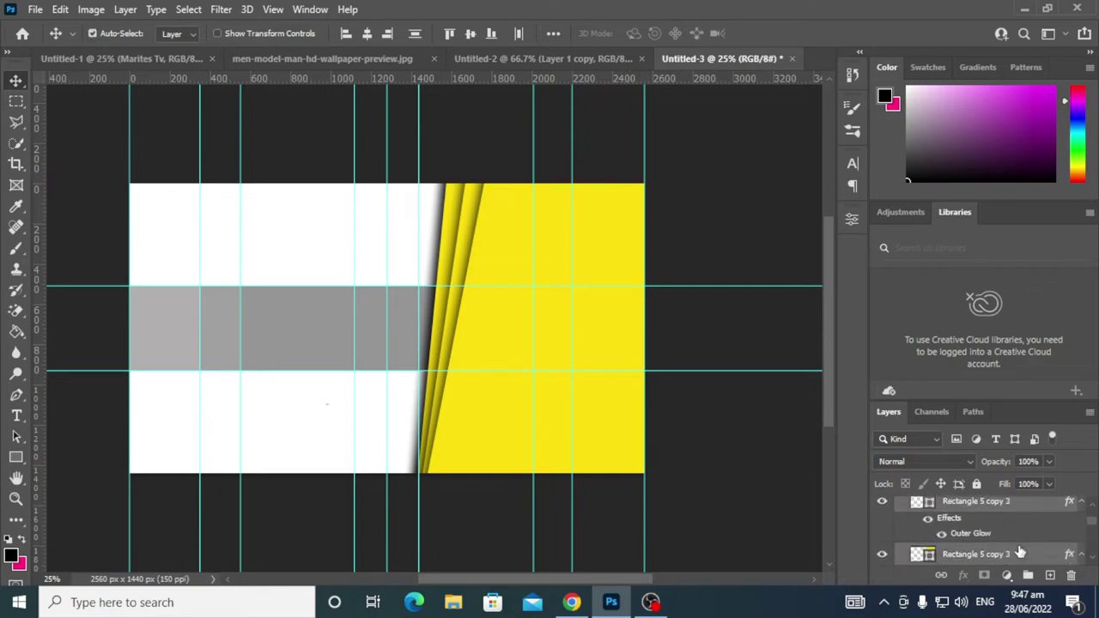
{"action": "left_click_drag", "start_coordinate": [1020, 550], "coordinate": [987, 506]}
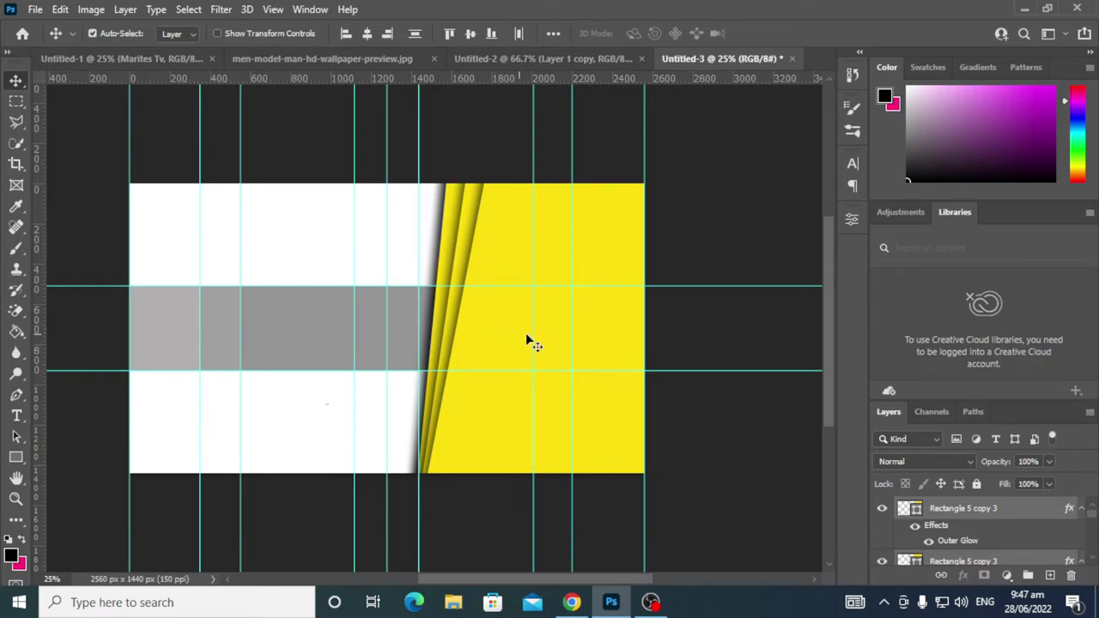
Nudge the copied stripes six Shift-steps left and enter Free Transform.
{"action": "key", "text": "shift+Left"}
{"action": "key", "text": "shift+Left"}
{"action": "key", "text": "shift+Left"}
{"action": "key", "text": "shift+Left"}
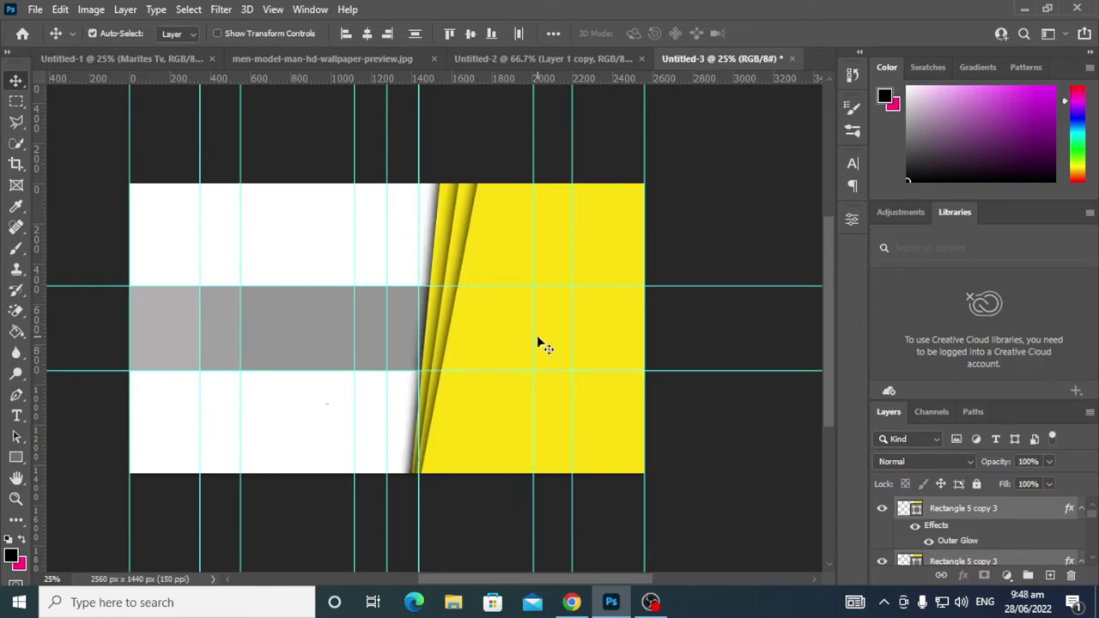
{"action": "key", "text": "shift+Left"}
{"action": "key", "text": "shift+Left"}
{"action": "key", "text": "shift+Left"}
{"action": "key", "text": "shift+Left"}
{"action": "key", "text": "shift+Left"}
{"action": "key", "text": "shift+Left"}
{"action": "key", "text": "shift+Left"}
{"action": "key", "text": "shift+Left"}
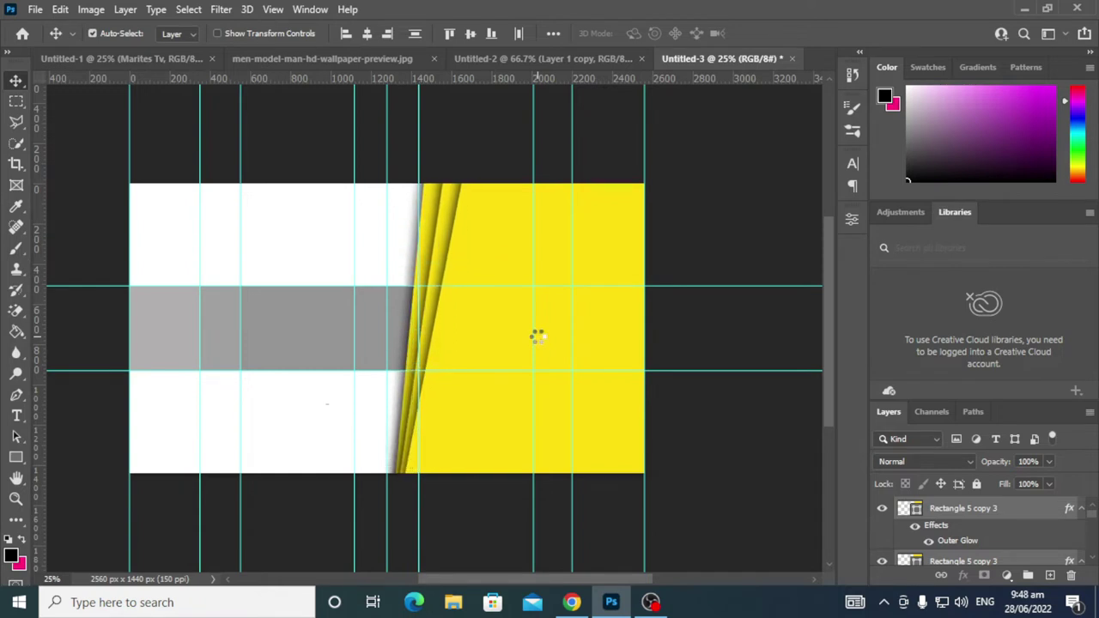
{"action": "key", "text": "shift+Left"}
{"action": "key", "text": "shift+Left"}
{"action": "key", "text": "shift+Left"}
{"action": "key", "text": "shift+Left"}
{"action": "key", "text": "shift+Left"}
{"action": "key", "text": "shift+Left"}
{"action": "key", "text": "shift+Left"}
{"action": "key", "text": "shift+Left"}
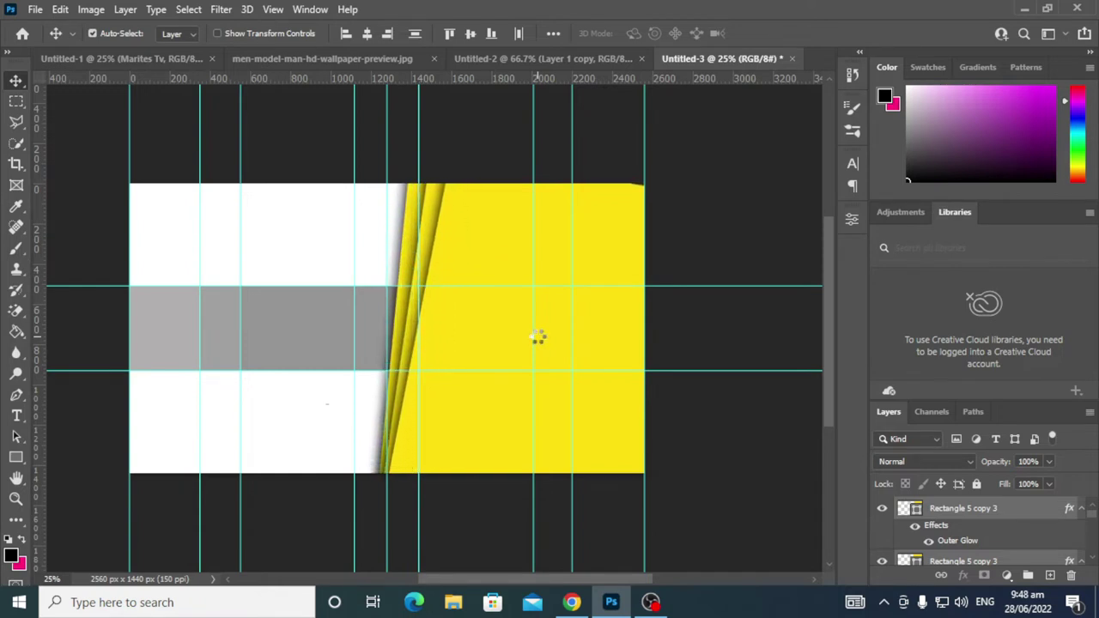
{"action": "key", "text": "shift+Left"}
{"action": "key", "text": "shift+Left"}
{"action": "key", "text": "shift+Left"}
{"action": "key", "text": "shift+Left"}
{"action": "key", "text": "shift+Left"}
{"action": "key", "text": "shift+Left"}
{"action": "key", "text": "shift+Left"}
{"action": "key", "text": "shift+Left"}
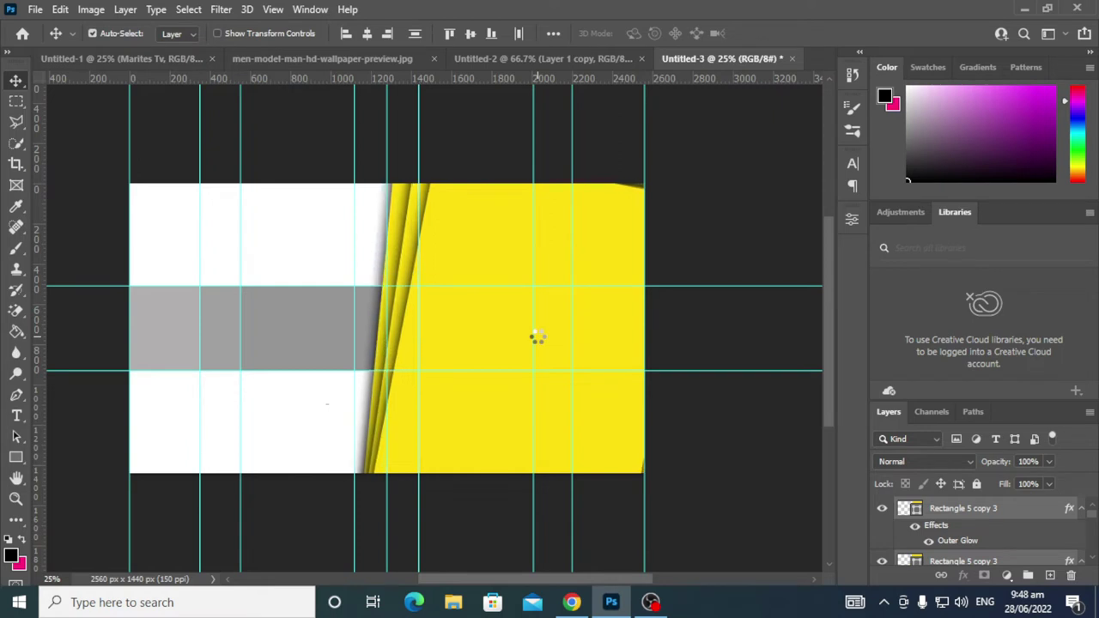
{"action": "key", "text": "shift+Left"}
{"action": "key", "text": "shift+Left"}
{"action": "key", "text": "shift+Left"}
{"action": "key", "text": "shift+Left"}
{"action": "key", "text": "shift+Left"}
{"action": "key", "text": "shift+Left"}
{"action": "key", "text": "shift+Left"}
{"action": "key", "text": "shift+Left"}
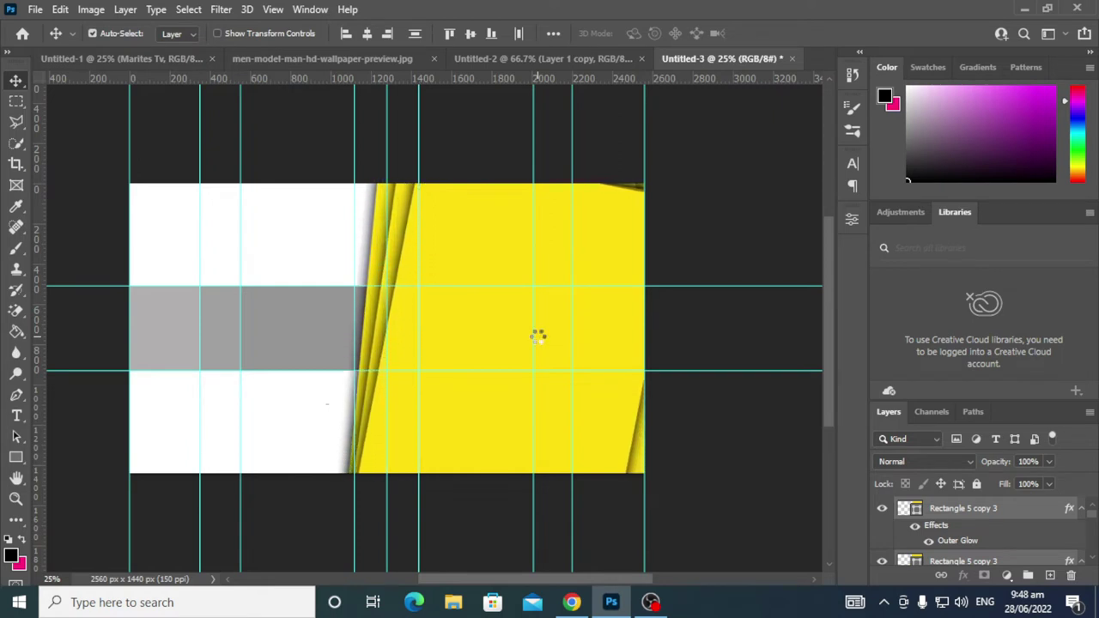
{"action": "key", "text": "shift+Left"}
{"action": "key", "text": "shift+Left"}
{"action": "key", "text": "shift+Left"}
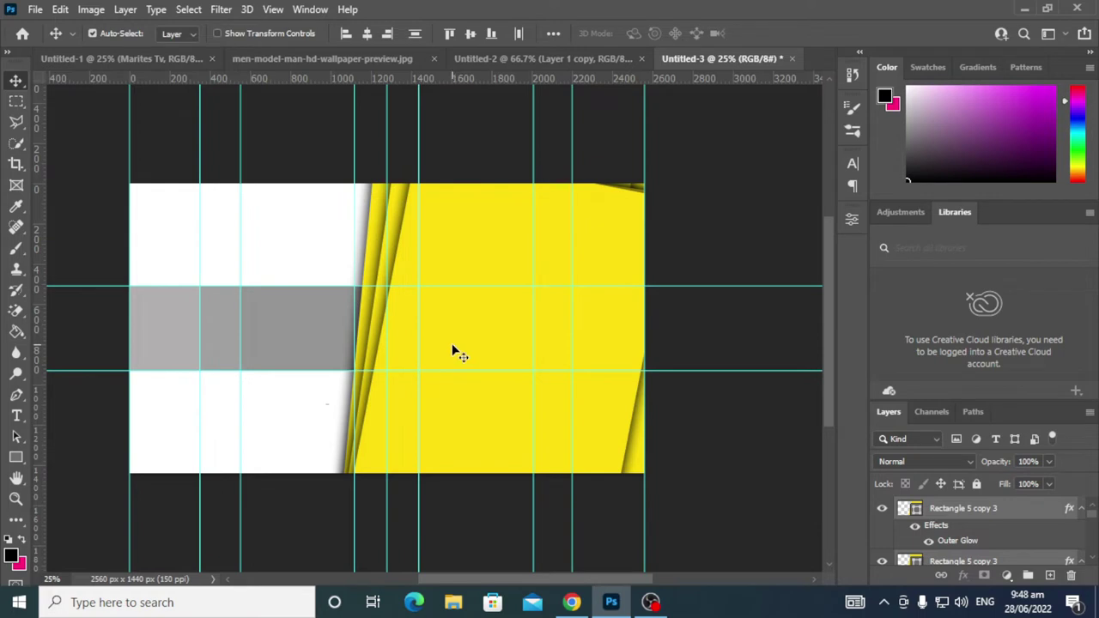
{"action": "key", "text": "ctrl"}
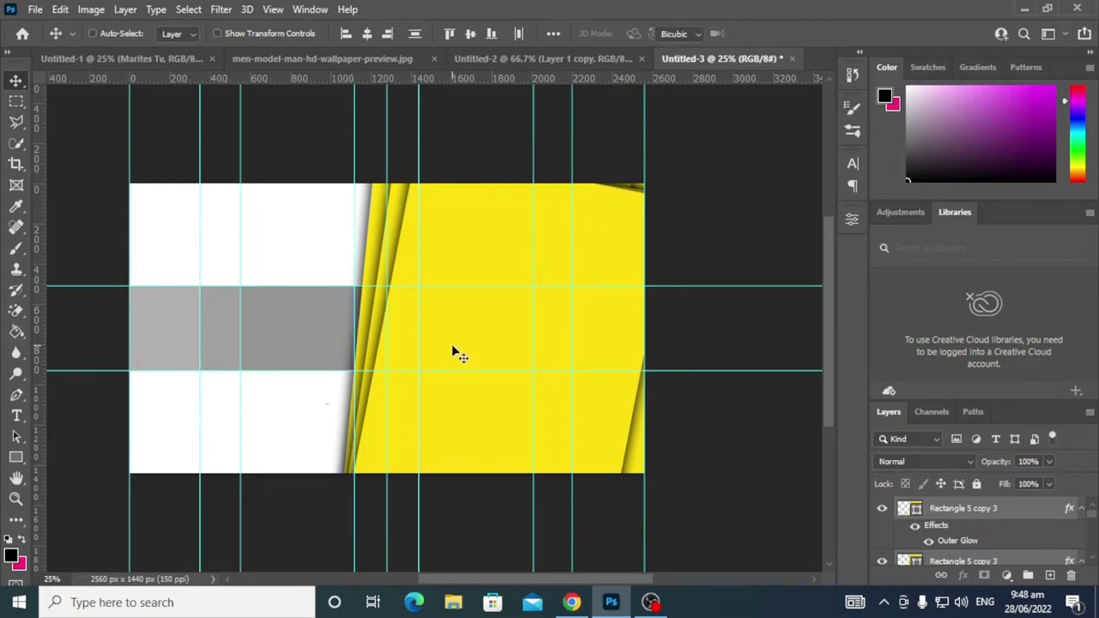
{"action": "key", "text": "ctrl+t"}
Flip the copied stripes horizontally and position them on the banner's left side.
{"action": "right_click", "coordinate": [493, 342]}
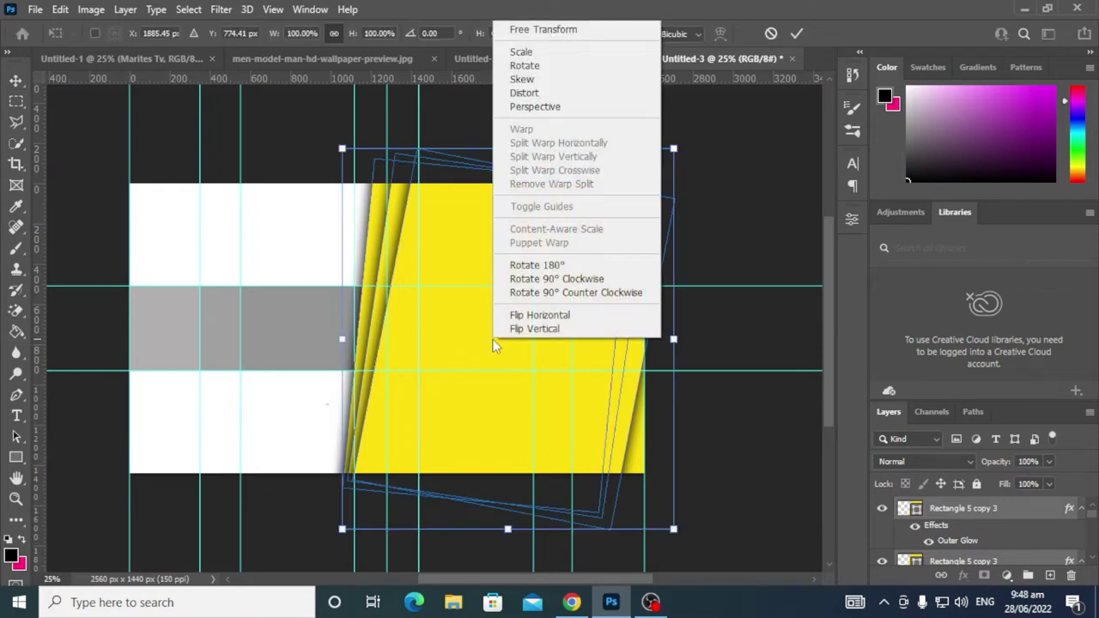
{"action": "left_click", "coordinate": [572, 320]}
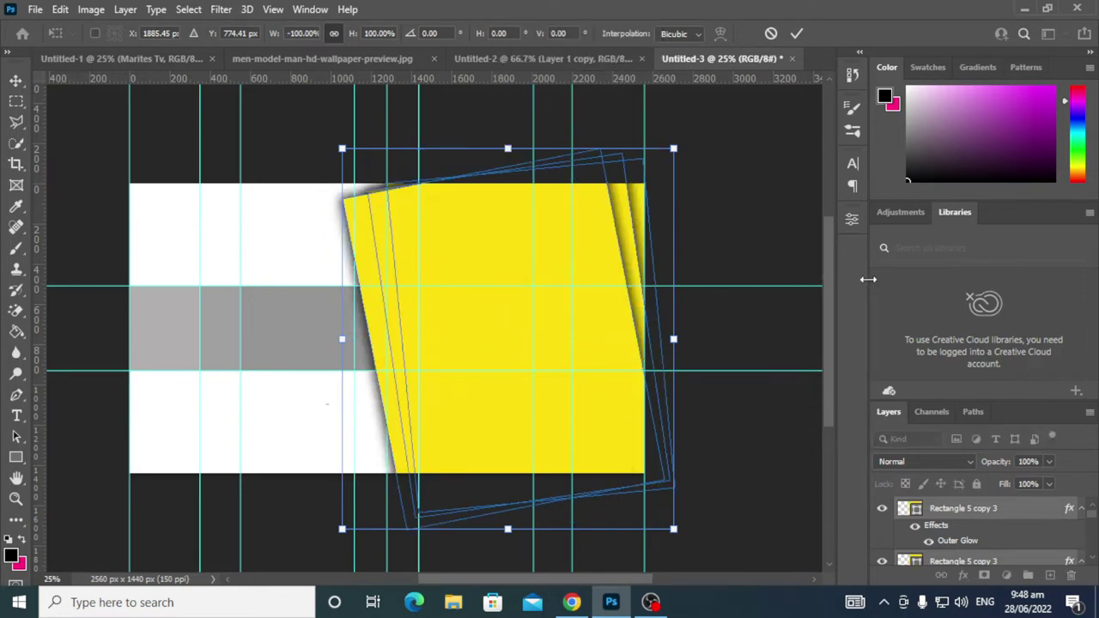
{"action": "key", "text": "Left"}
{"action": "key", "text": "Left"}
{"action": "key", "text": "Left"}
{"action": "key", "text": "Left"}
{"action": "key", "text": "Left"}
{"action": "key", "text": "Left"}
{"action": "key", "text": "Left"}
{"action": "key", "text": "Left"}
{"action": "key", "text": "Left"}
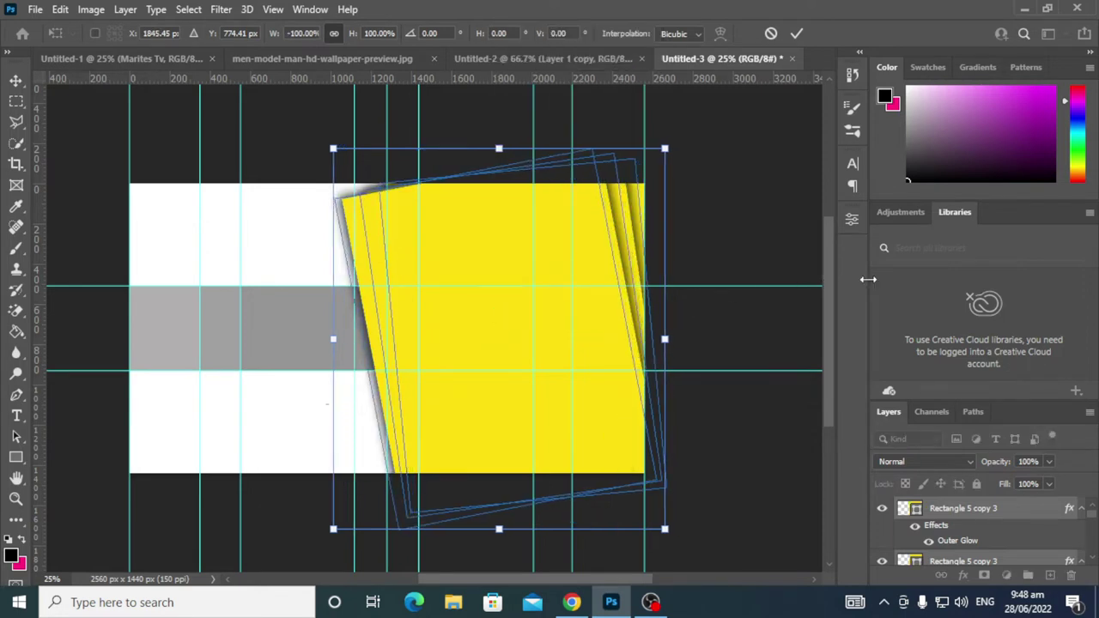
{"action": "key", "text": "Left"}
{"action": "key", "text": "Left"}
{"action": "key", "text": "Left"}
{"action": "key", "text": "Left"}
{"action": "key", "text": "Left"}
{"action": "key", "text": "Left"}
{"action": "key", "text": "Left"}
{"action": "key", "text": "Left"}
{"action": "key", "text": "Left"}
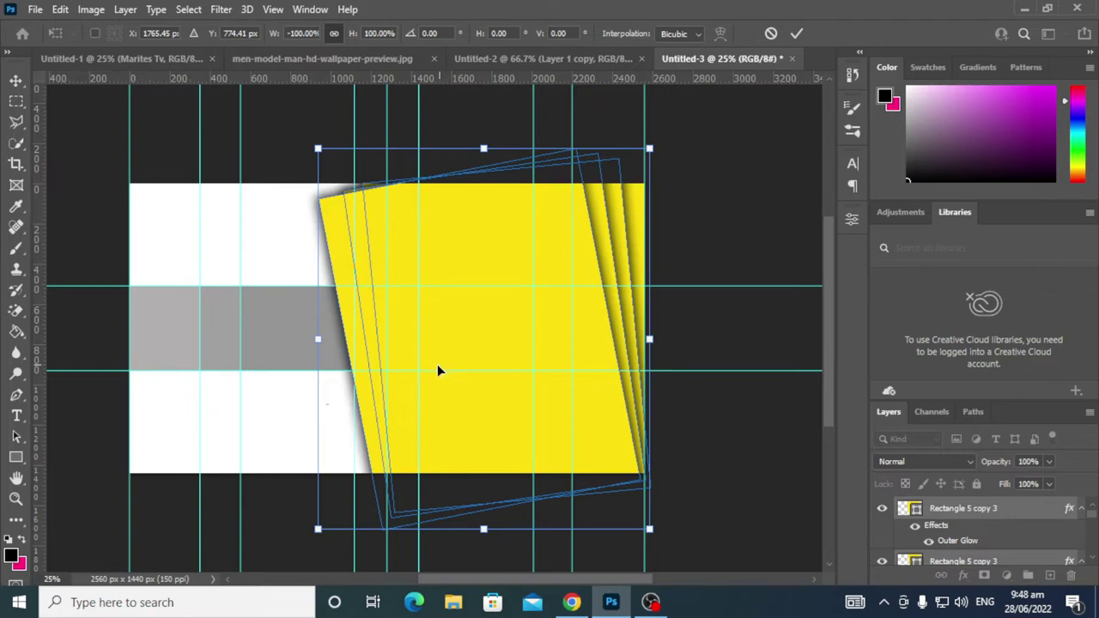
{"action": "left_click_drag", "start_coordinate": [498, 326], "coordinate": [206, 330]}
{"action": "key", "text": "Left"}
{"action": "key", "text": "Left"}
{"action": "key", "text": "Left"}
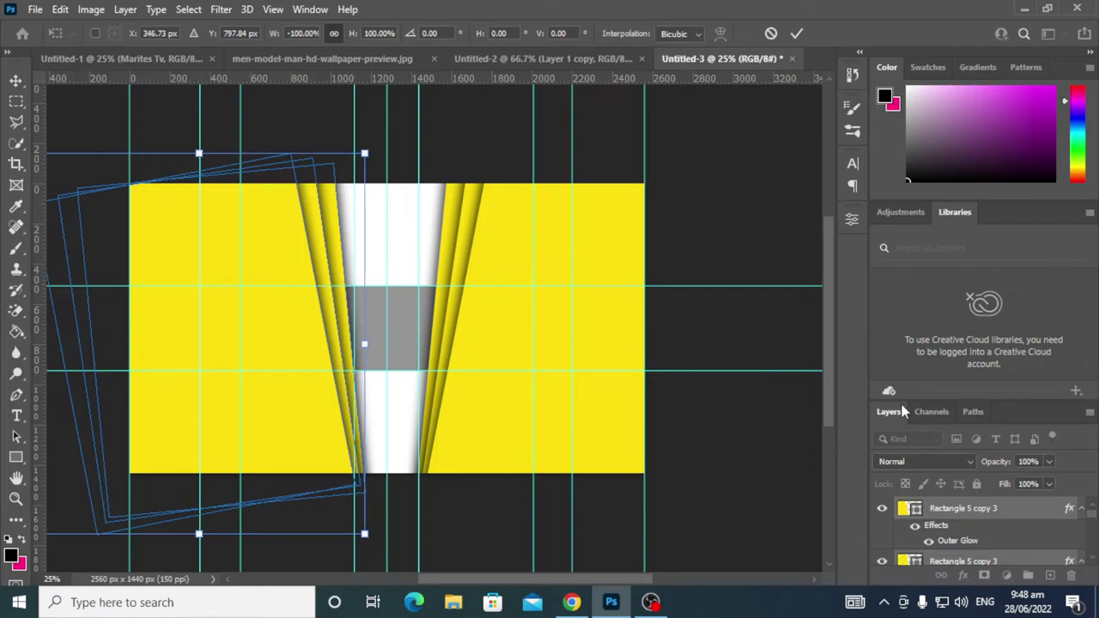
{"action": "key", "text": "Left"}
{"action": "key", "text": "Left"}
{"action": "key", "text": "Left"}
{"action": "key", "text": "Left"}
{"action": "key", "text": "Left"}
{"action": "key", "text": "Left"}
{"action": "key", "text": "Right"}
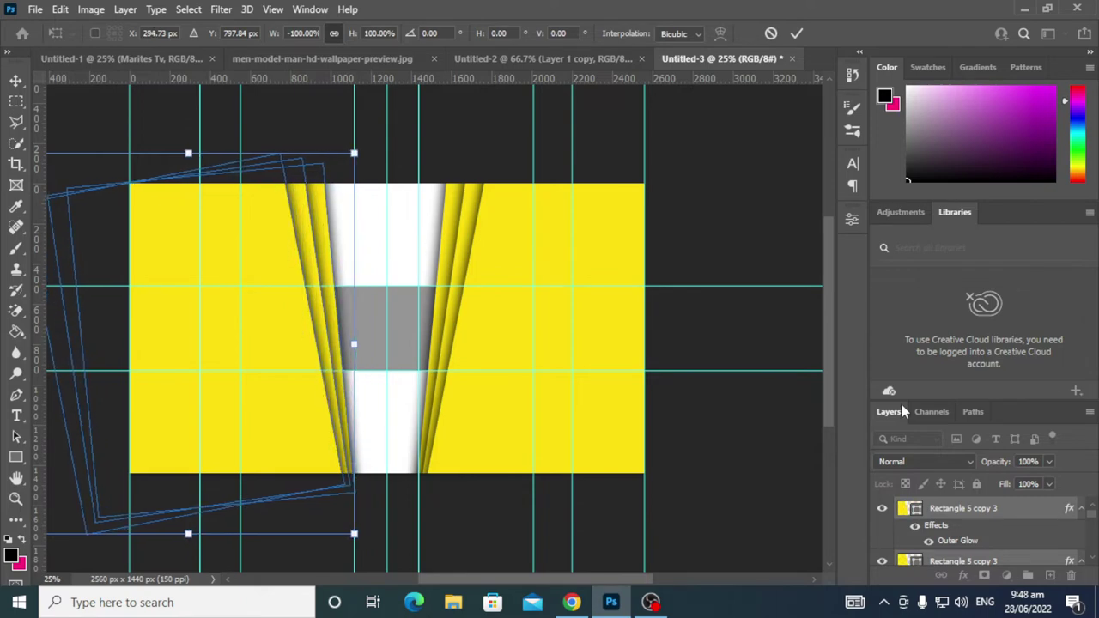
{"action": "key", "text": "Right"}
{"action": "key", "text": "Right"}
{"action": "key", "text": "Right"}
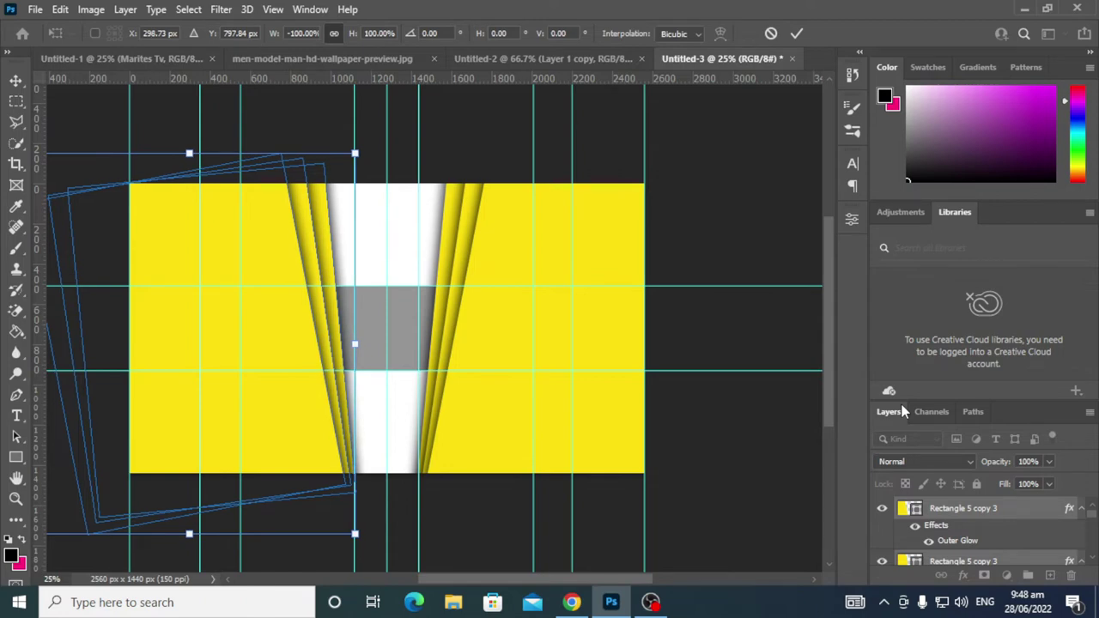
{"action": "left_click", "coordinate": [797, 32]}
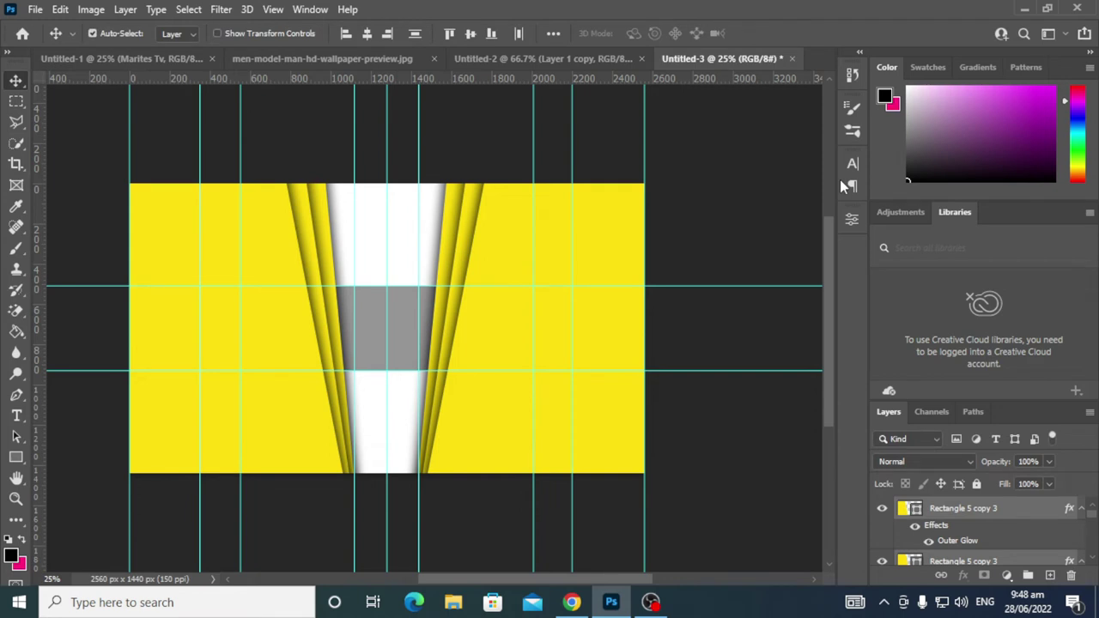
Hide the grey Rectangle 4 layer to reveal the white central wedge.
{"action": "scroll", "coordinate": [1004, 525], "scroll_direction": "down", "scroll_amount": 5}
{"action": "scroll", "coordinate": [976, 511], "scroll_direction": "down", "scroll_amount": 5}
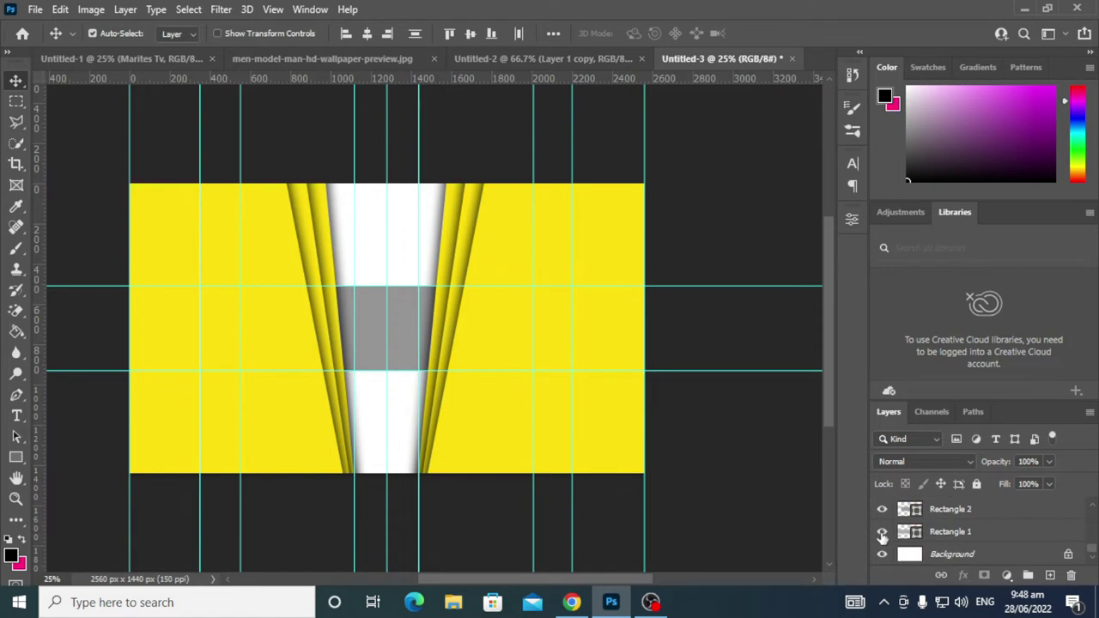
{"action": "scroll", "coordinate": [883, 528], "scroll_direction": "up", "scroll_amount": 1}
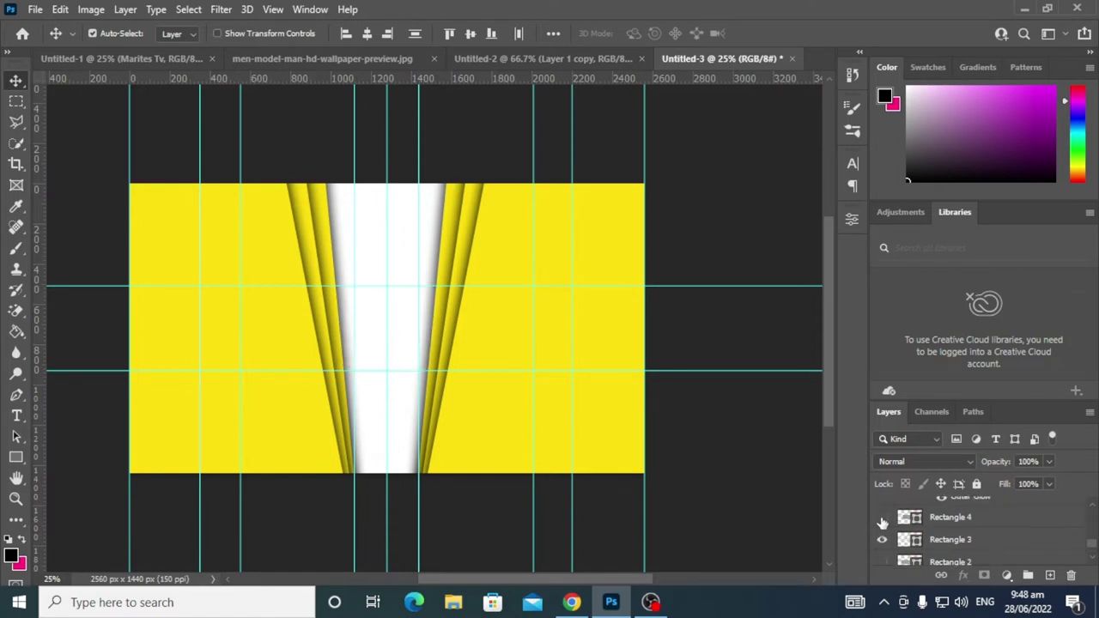
{"action": "left_click", "coordinate": [882, 517]}
{"action": "scroll", "coordinate": [978, 540], "scroll_direction": "up", "scroll_amount": 2}
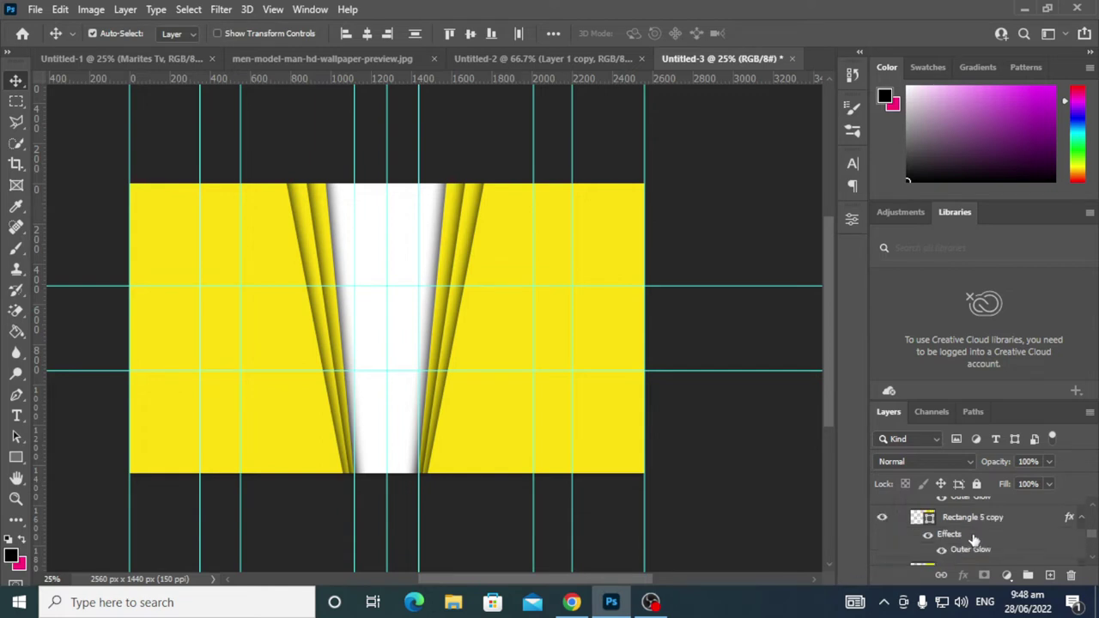
{"action": "scroll", "coordinate": [973, 541], "scroll_direction": "up", "scroll_amount": 2}
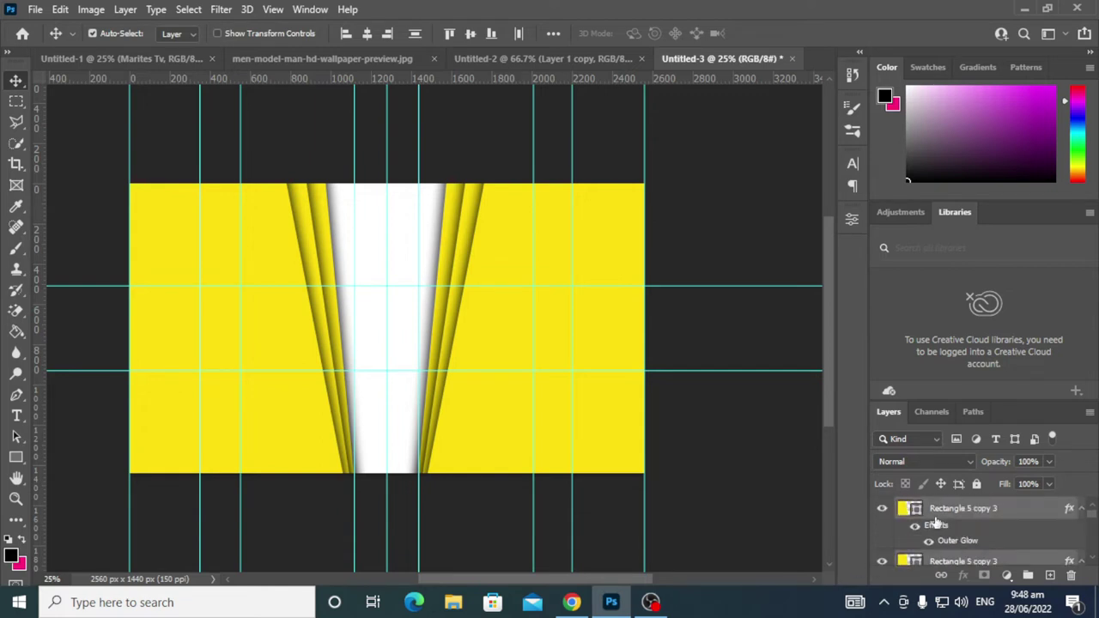
{"action": "scroll", "coordinate": [979, 532], "scroll_direction": "up", "scroll_amount": 1}
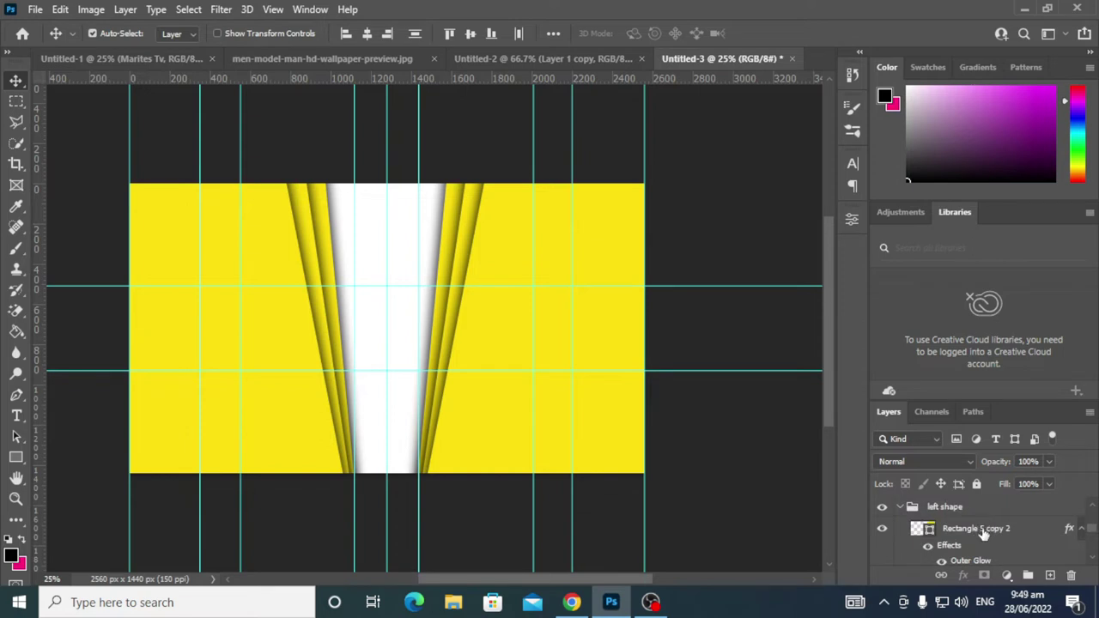
{"action": "scroll", "coordinate": [979, 533], "scroll_direction": "up", "scroll_amount": 1}
{"action": "scroll", "coordinate": [967, 529], "scroll_direction": "up", "scroll_amount": 2}
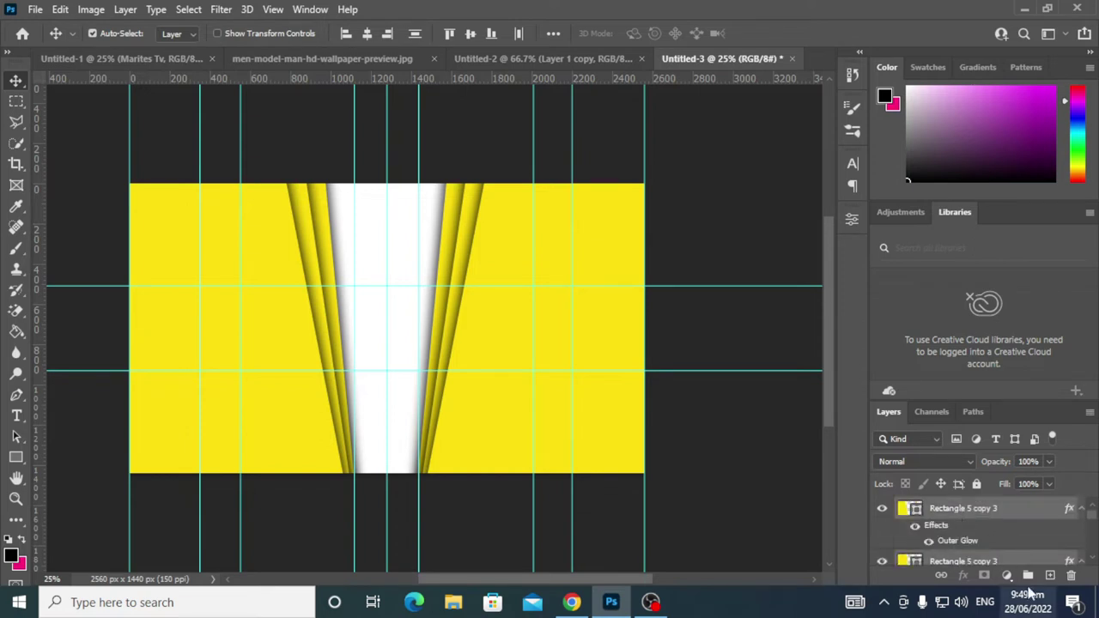
Group the copied stripe layers and name the group 'right shape'.
{"action": "left_click", "coordinate": [1028, 575]}
{"action": "double_click", "coordinate": [942, 507]}
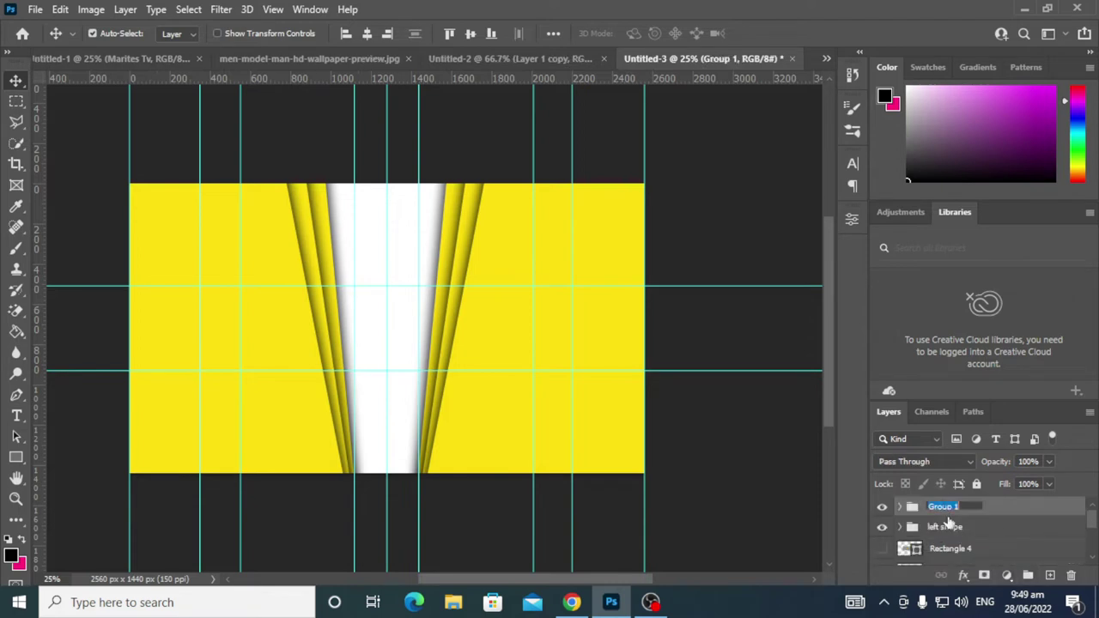
{"action": "type", "text": "right shape"}
{"action": "left_click", "coordinate": [977, 527]}
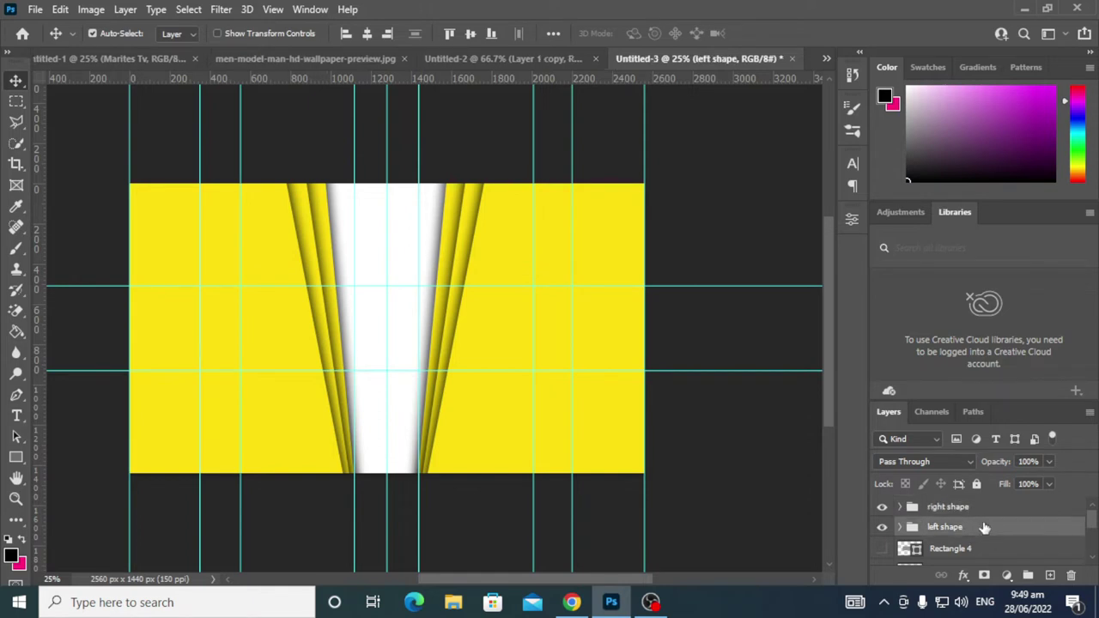
{"action": "left_click", "coordinate": [974, 507]}
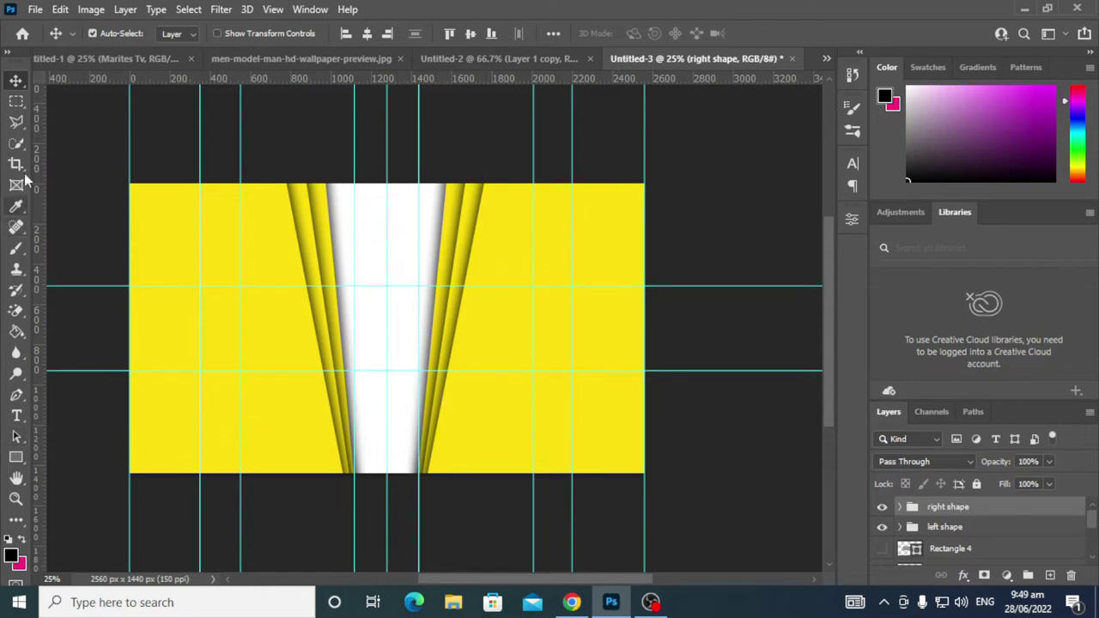
Browse the brush presets, then set the shape tool to Custom Shape.
{"action": "left_click", "coordinate": [15, 248]}
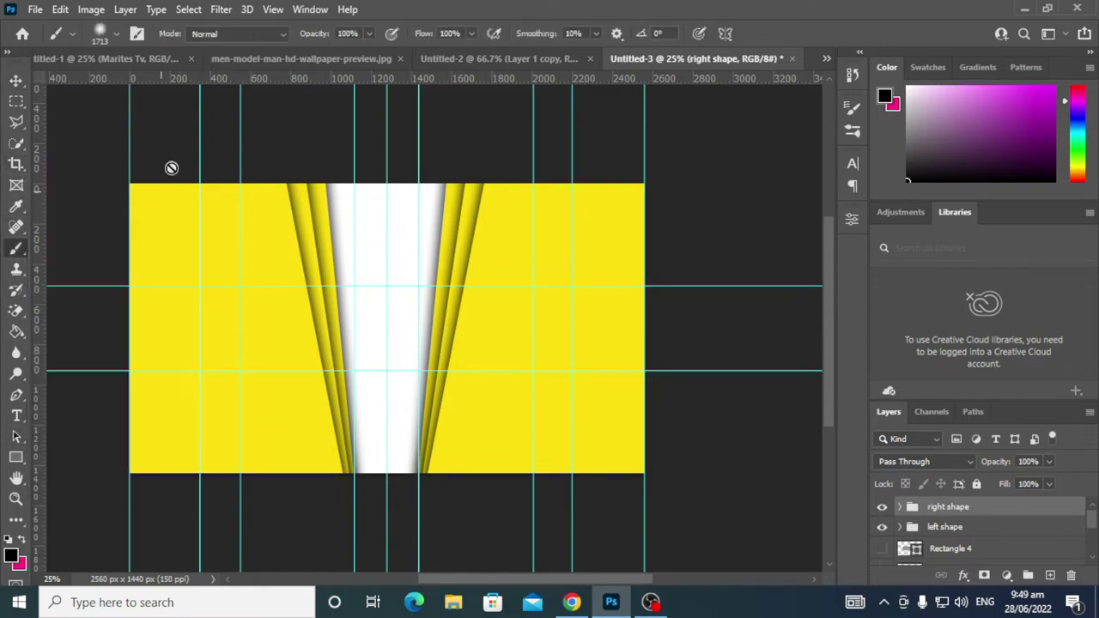
{"action": "left_click", "coordinate": [114, 34]}
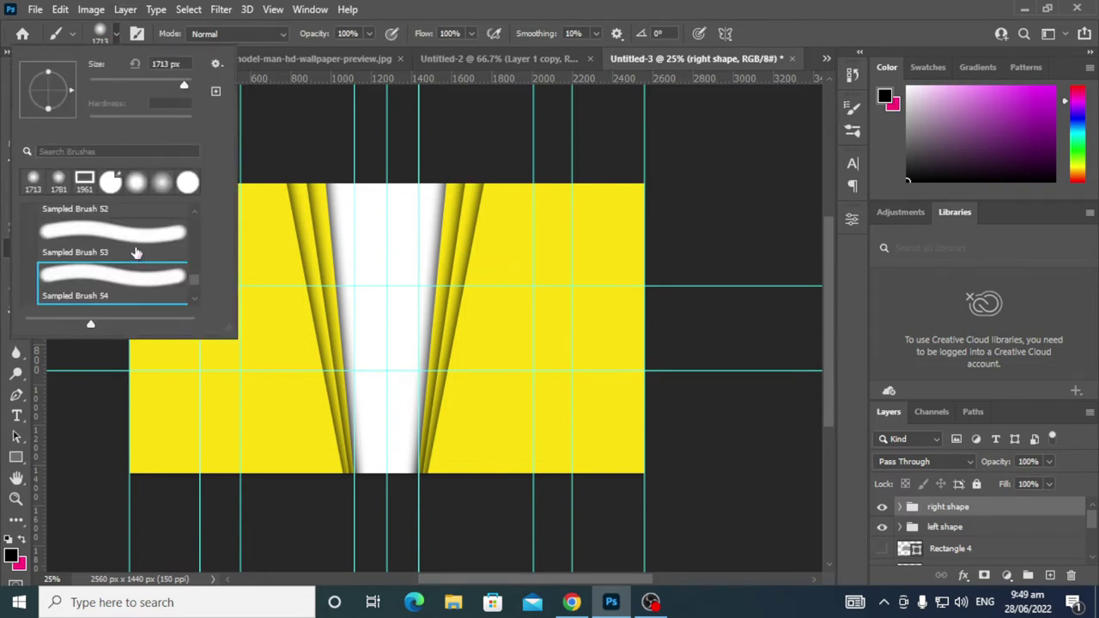
{"action": "scroll", "coordinate": [136, 252], "scroll_direction": "down", "scroll_amount": 1}
{"action": "scroll", "coordinate": [136, 251], "scroll_direction": "down", "scroll_amount": 1}
{"action": "scroll", "coordinate": [136, 251], "scroll_direction": "up", "scroll_amount": 2}
{"action": "scroll", "coordinate": [136, 252], "scroll_direction": "up", "scroll_amount": 2}
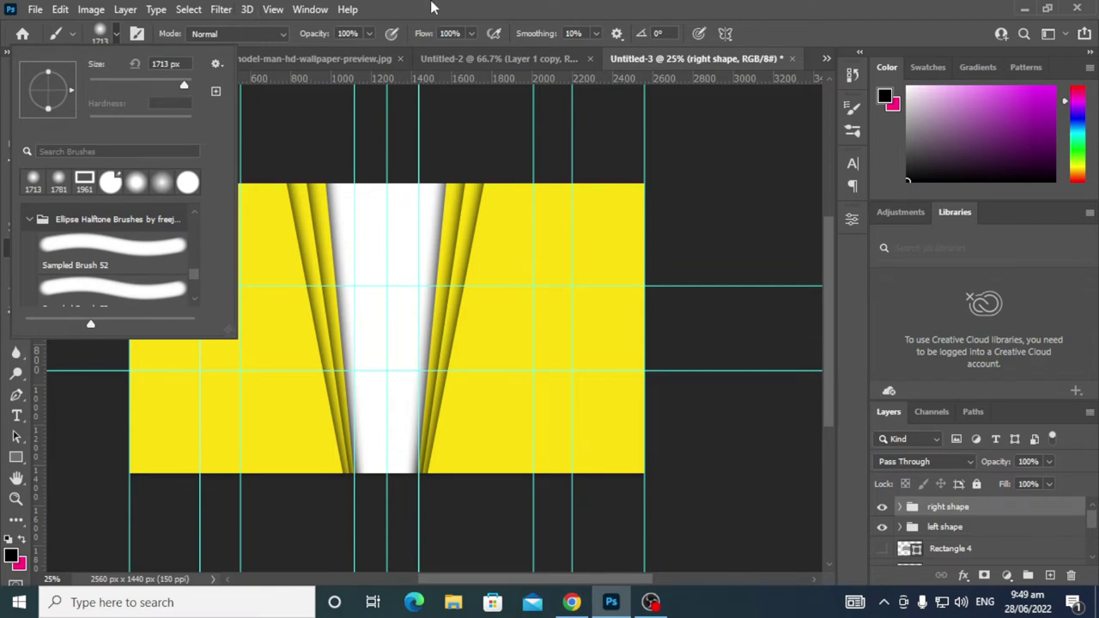
{"action": "key", "text": "Escape"}
{"action": "left_click", "coordinate": [16, 457]}
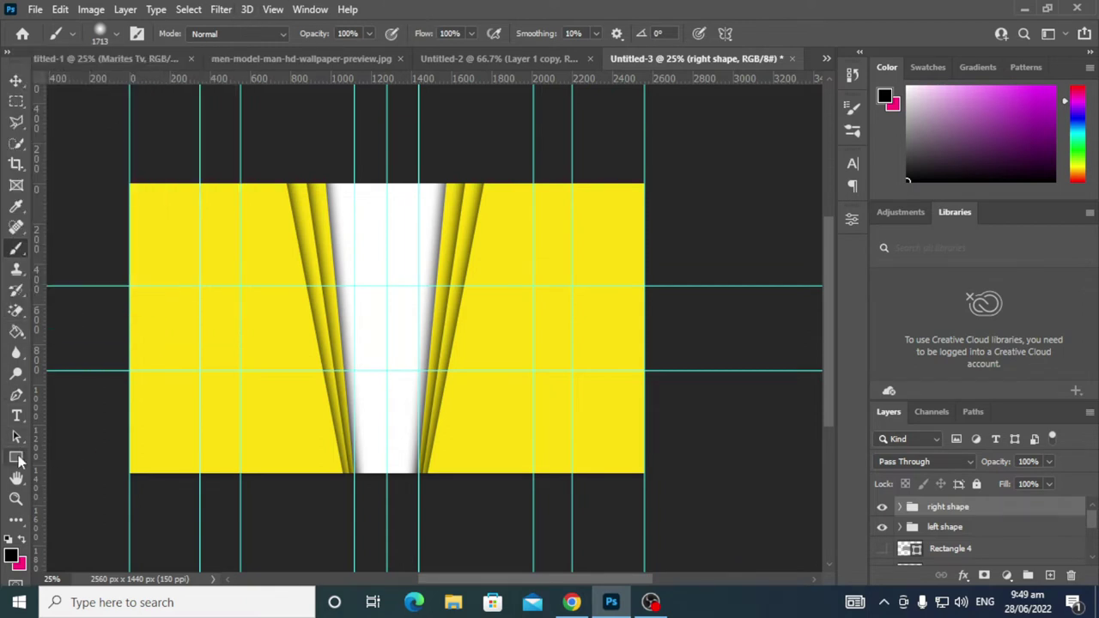
{"action": "left_click", "coordinate": [97, 535]}
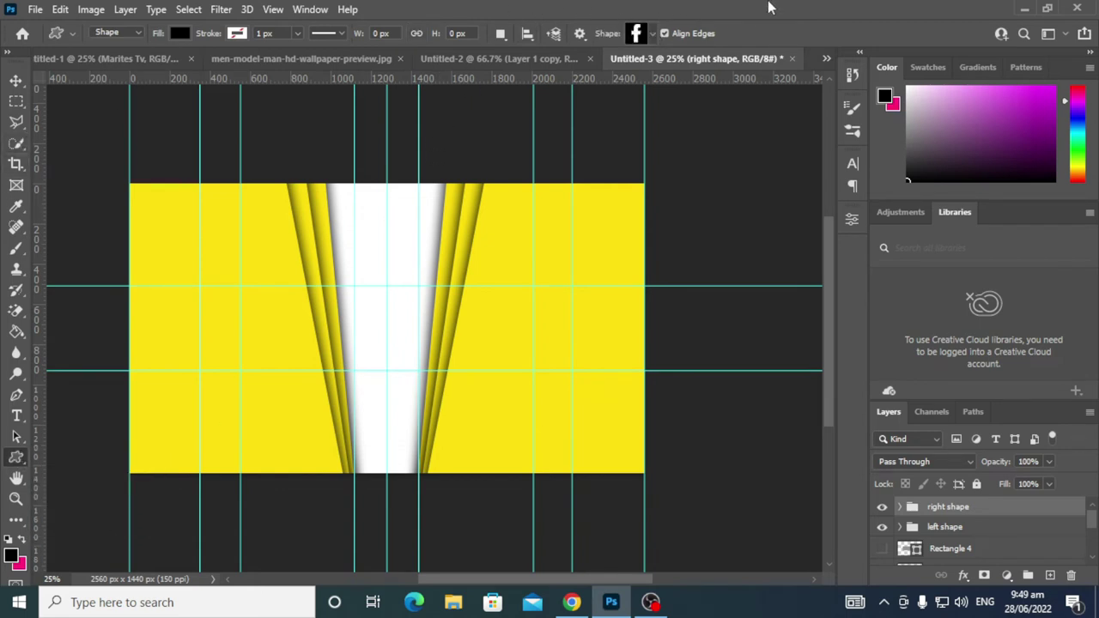
Switch back to the Brush tool and pick a halftone brush preset.
{"action": "left_click", "coordinate": [17, 248]}
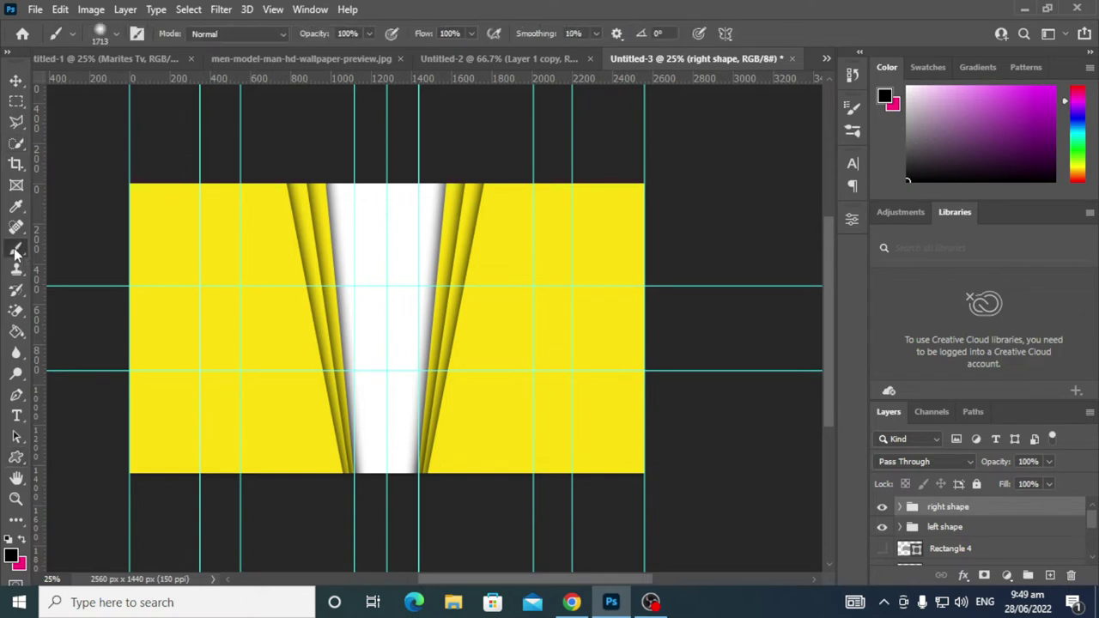
{"action": "left_click", "coordinate": [118, 34]}
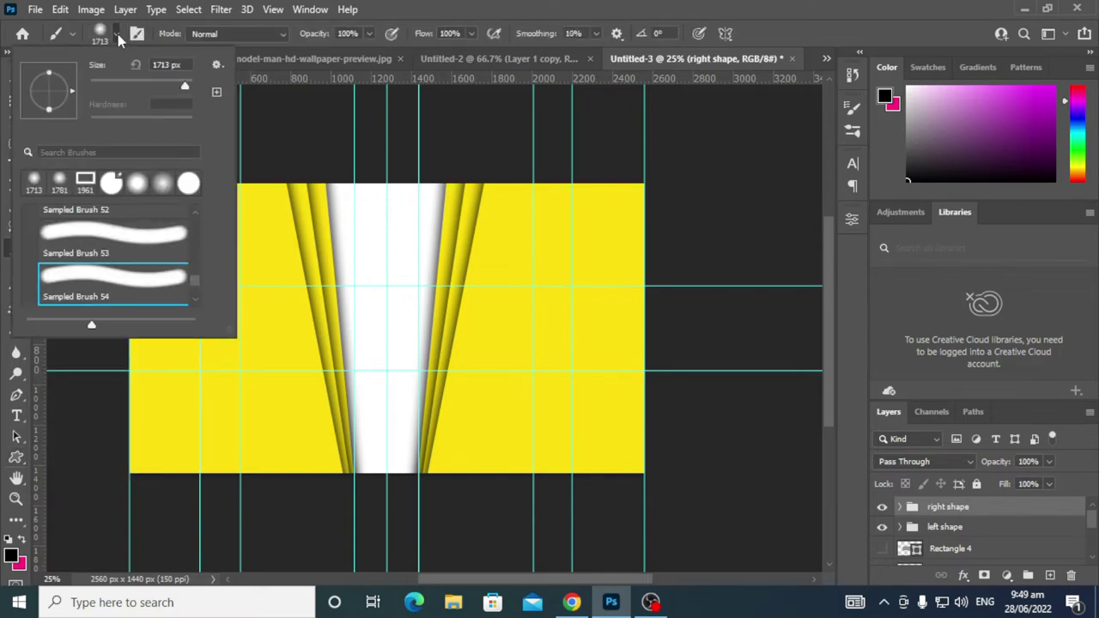
{"action": "scroll", "coordinate": [94, 249], "scroll_direction": "down", "scroll_amount": 1}
{"action": "scroll", "coordinate": [94, 249], "scroll_direction": "down", "scroll_amount": 1}
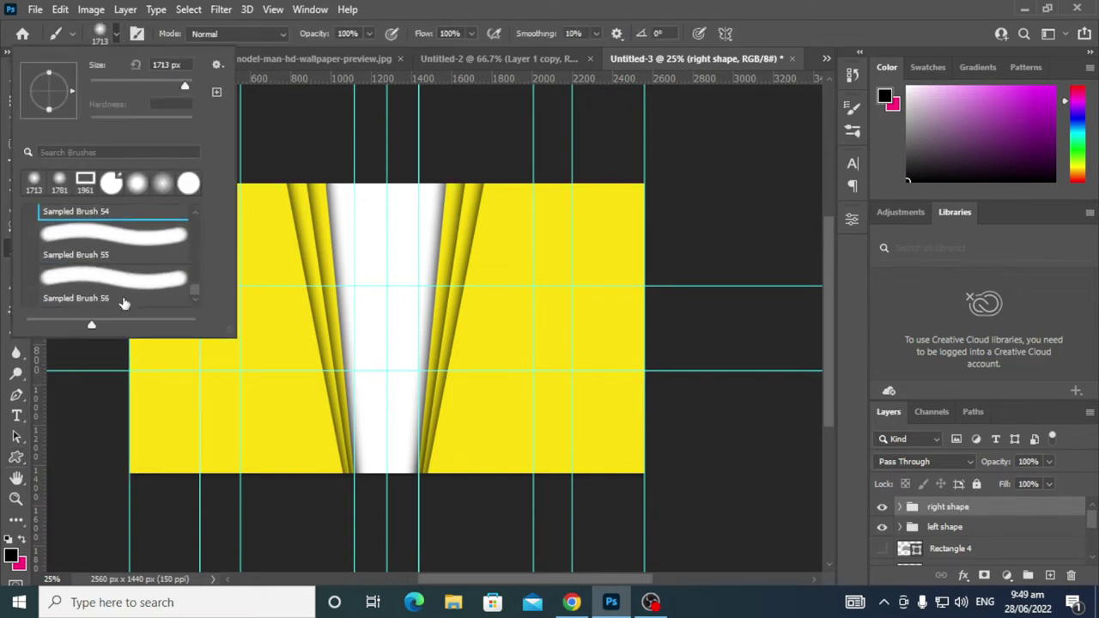
{"action": "scroll", "coordinate": [121, 284], "scroll_direction": "up", "scroll_amount": 5}
{"action": "scroll", "coordinate": [111, 275], "scroll_direction": "up", "scroll_amount": 2}
{"action": "scroll", "coordinate": [103, 271], "scroll_direction": "down", "scroll_amount": 1}
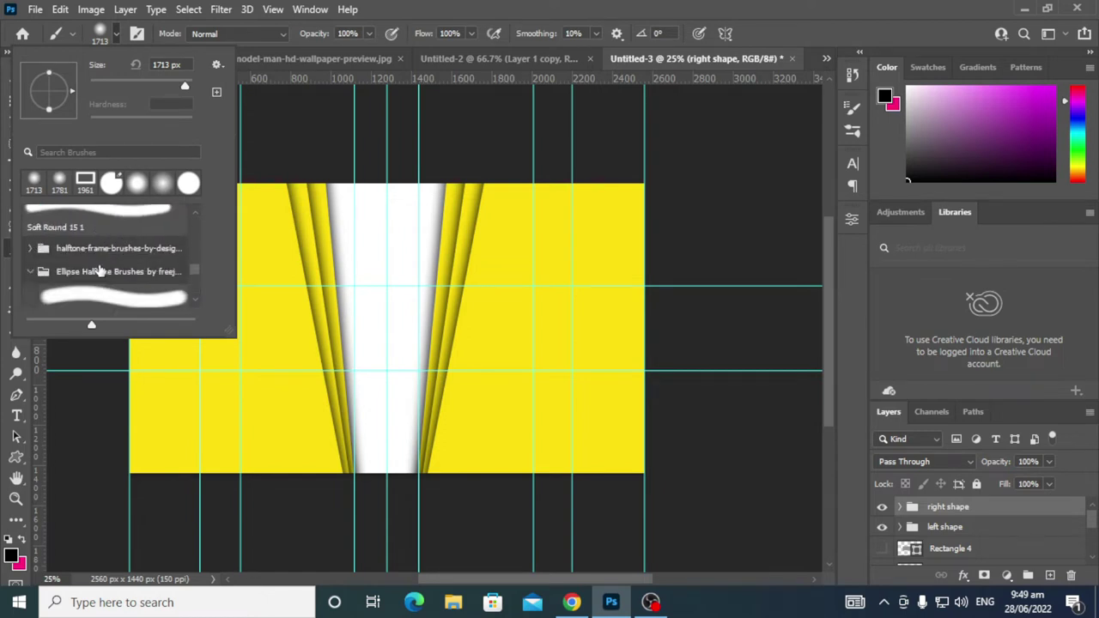
{"action": "scroll", "coordinate": [152, 271], "scroll_direction": "down", "scroll_amount": 2}
{"action": "scroll", "coordinate": [153, 273], "scroll_direction": "down", "scroll_amount": 1}
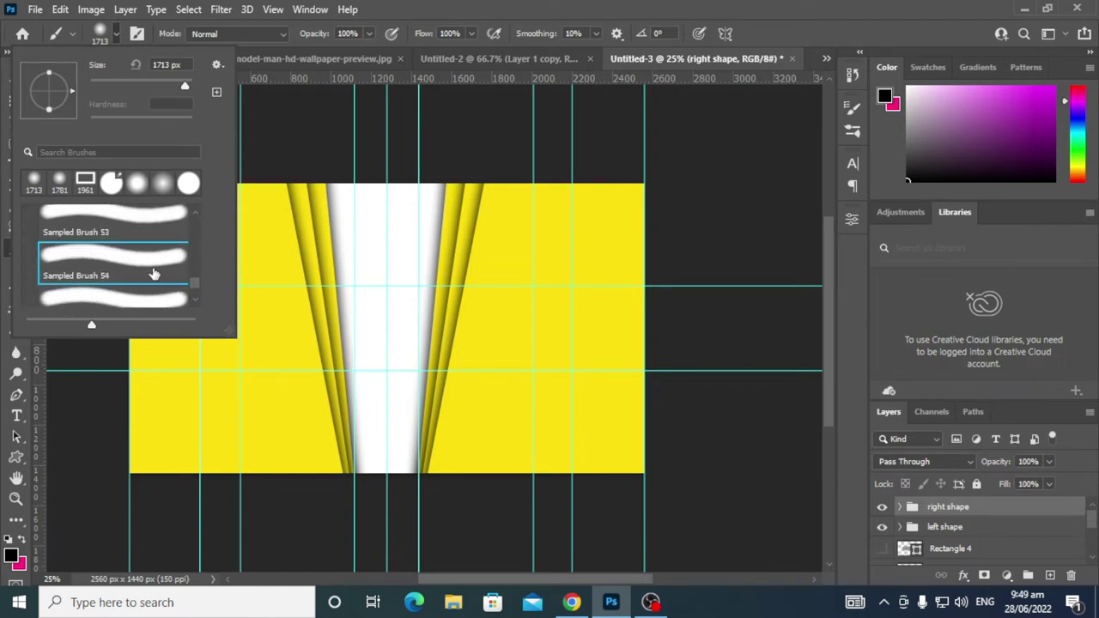
{"action": "left_click", "coordinate": [526, 7]}
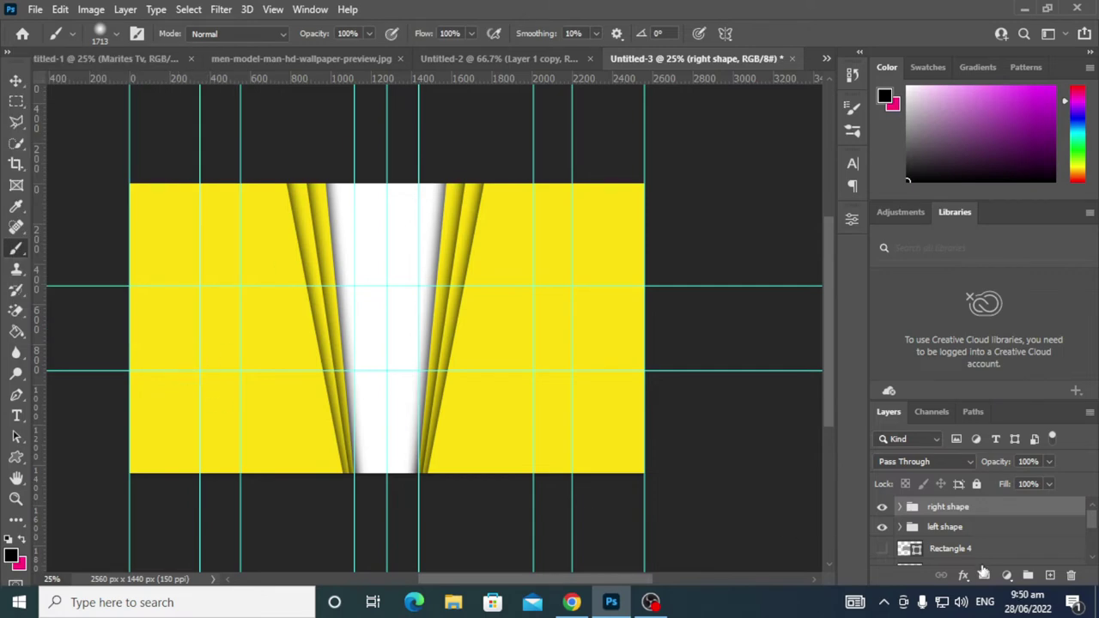
Stamp black halftone dots on a new layer at the banner's left edge.
{"action": "left_click", "coordinate": [1051, 576]}
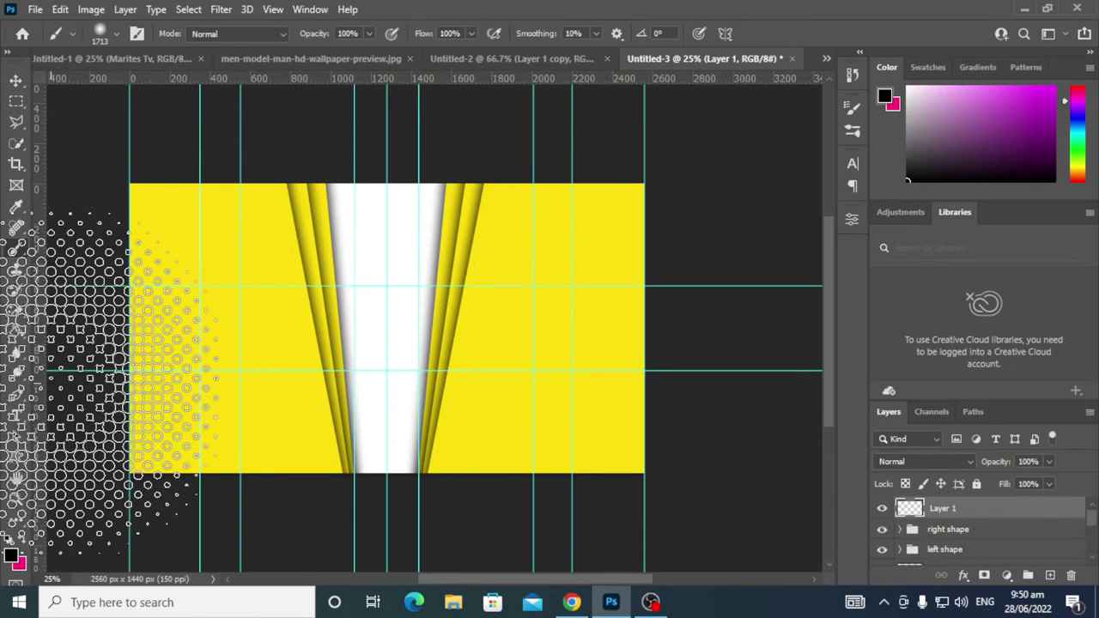
{"action": "key", "text": "ctrl+minus"}
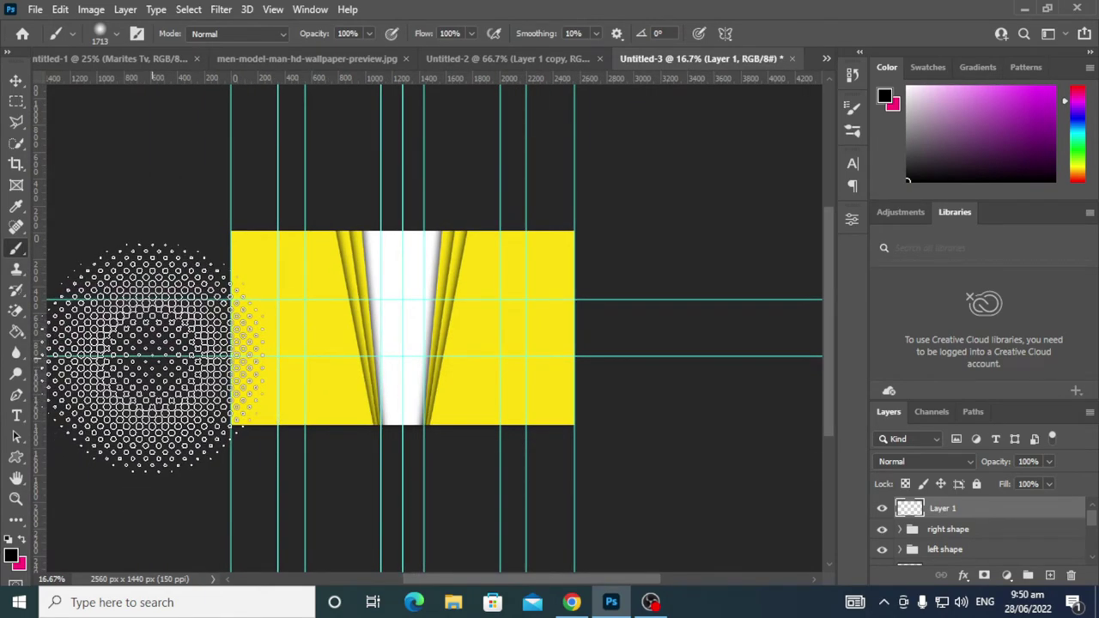
{"action": "left_click", "coordinate": [140, 358]}
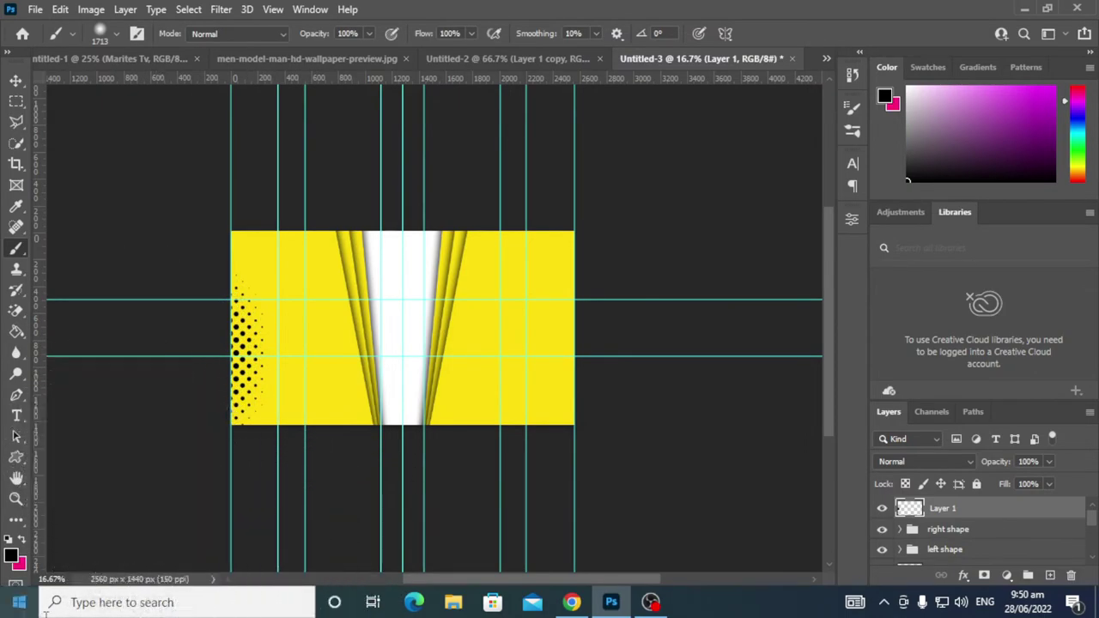
{"action": "left_click", "coordinate": [16, 82]}
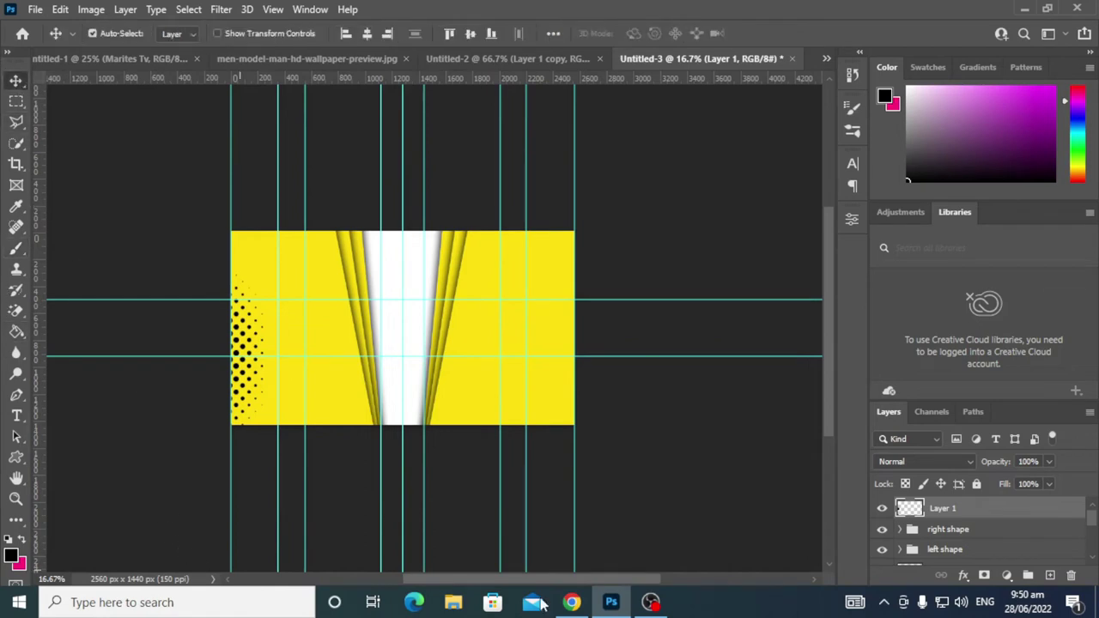
Rotate the halftone dots layer to about -12.4° and scale it to 128.94%.
{"action": "key", "text": "ctrl+t"}
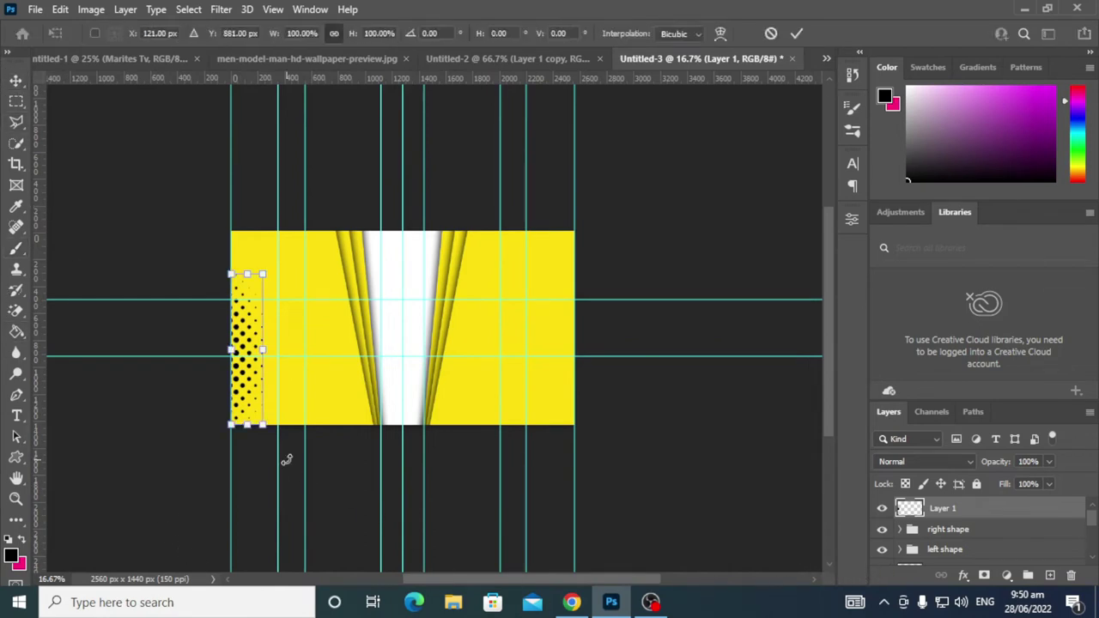
{"action": "left_click_drag", "start_coordinate": [263, 457], "coordinate": [277, 451]}
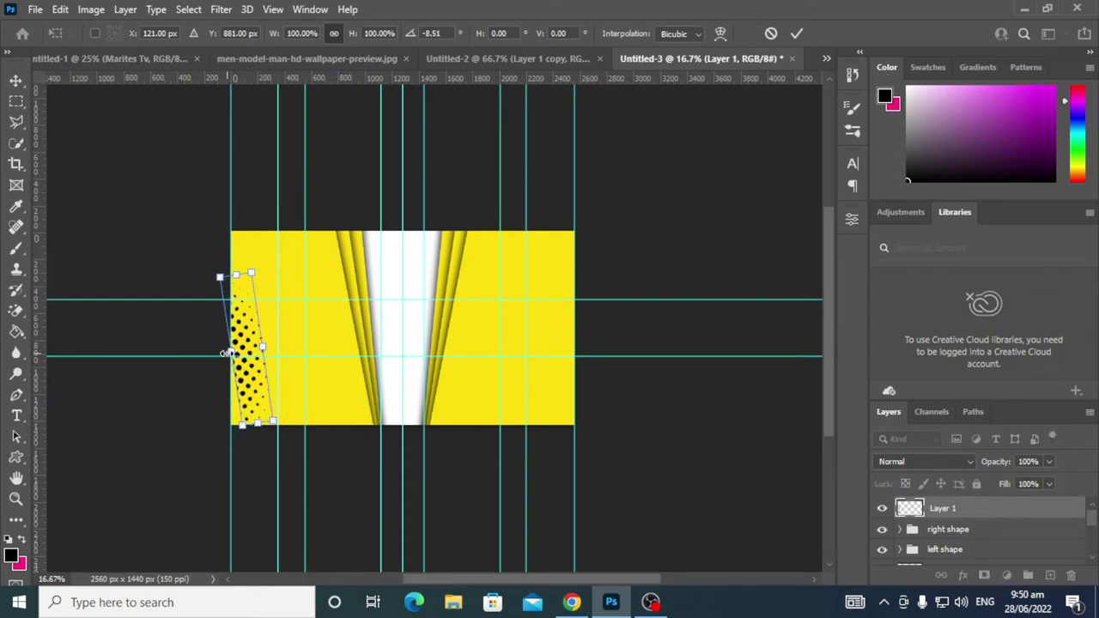
{"action": "left_click_drag", "start_coordinate": [225, 353], "coordinate": [221, 353]}
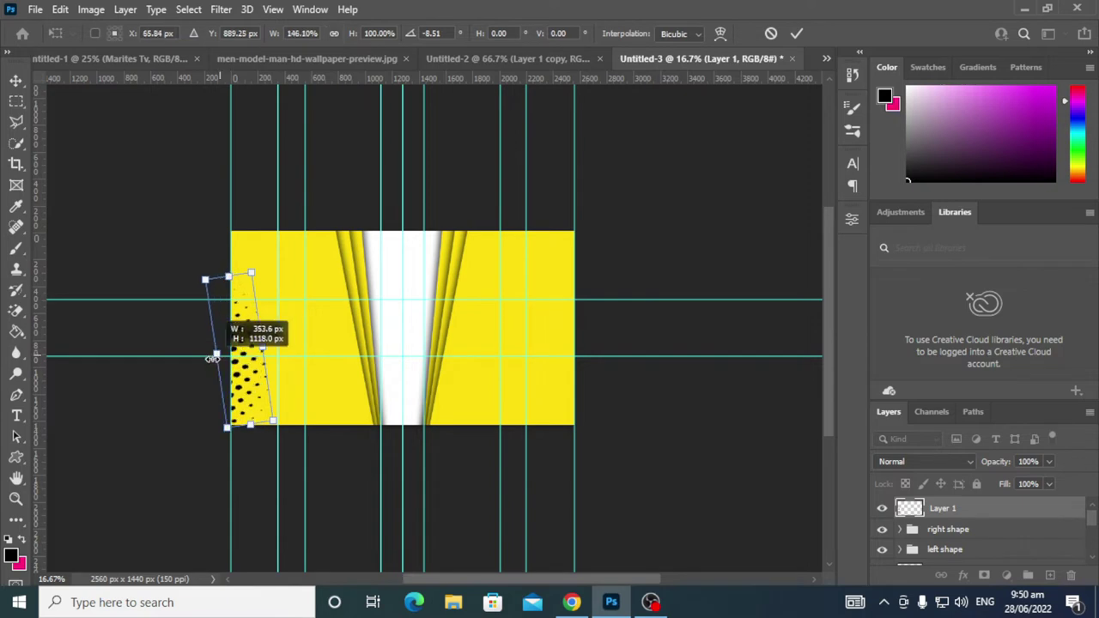
{"action": "key", "text": "ctrl+z"}
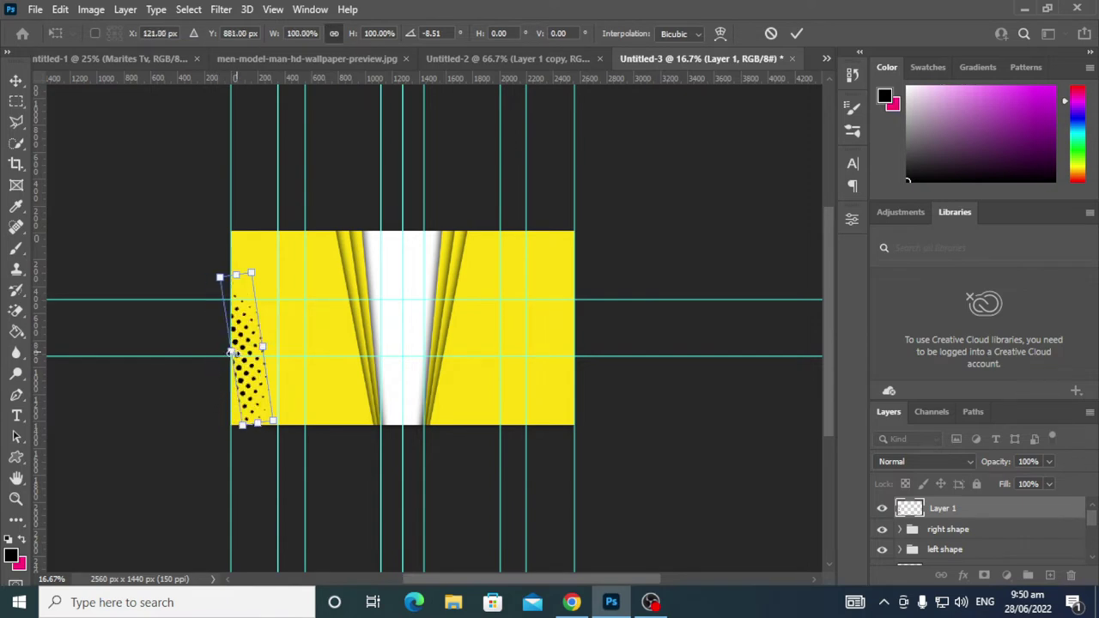
{"action": "left_click_drag", "start_coordinate": [232, 352], "coordinate": [221, 356]}
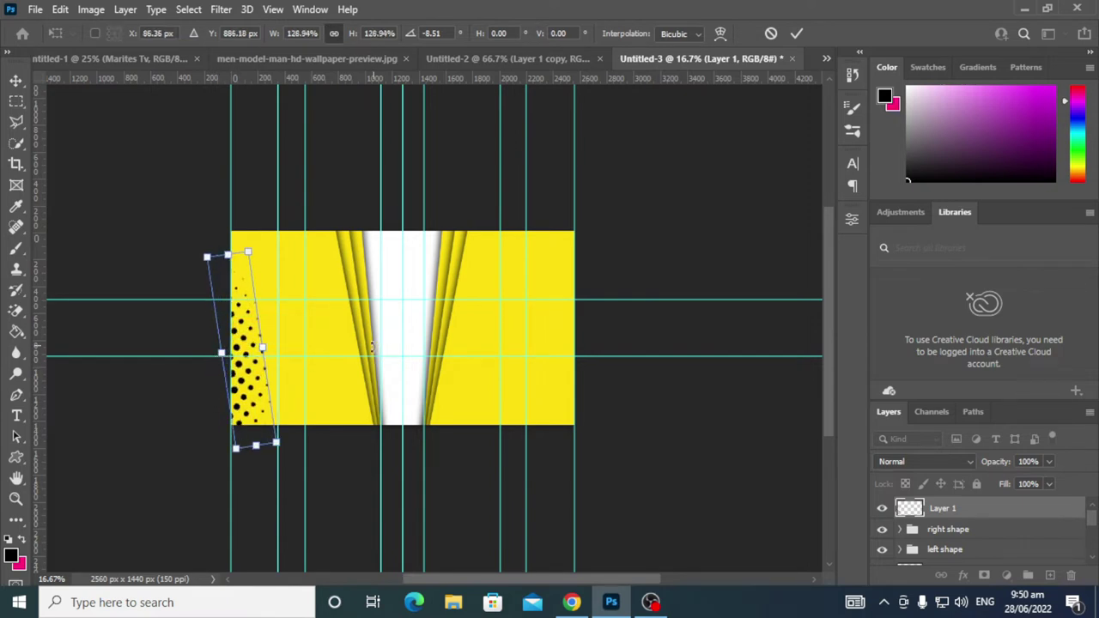
{"action": "left_click_drag", "start_coordinate": [187, 249], "coordinate": [179, 246]}
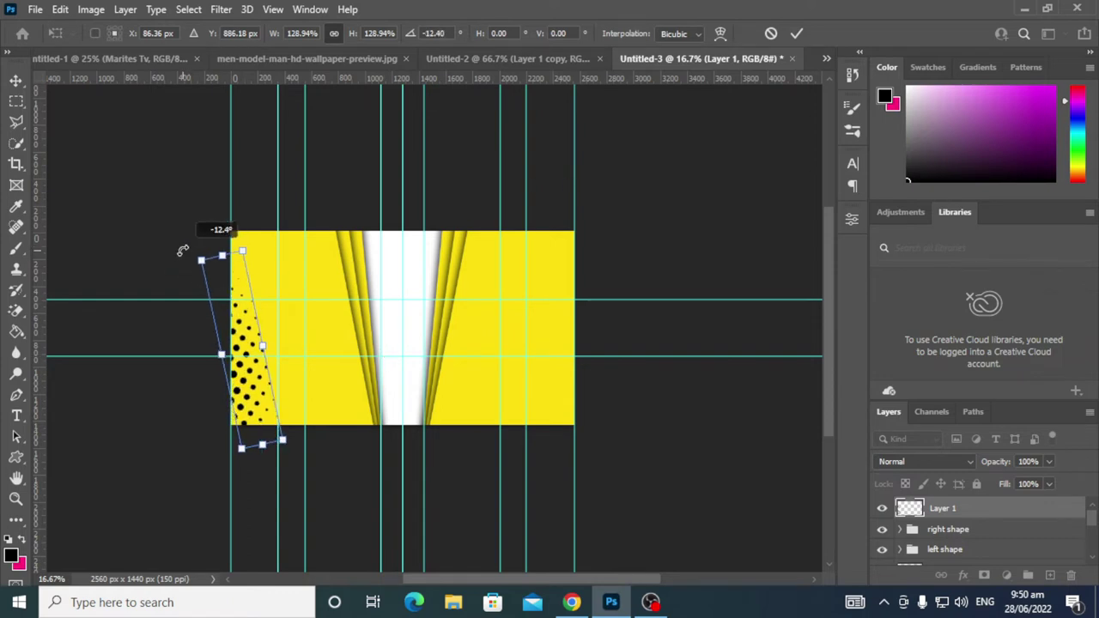
{"action": "left_click", "coordinate": [798, 34]}
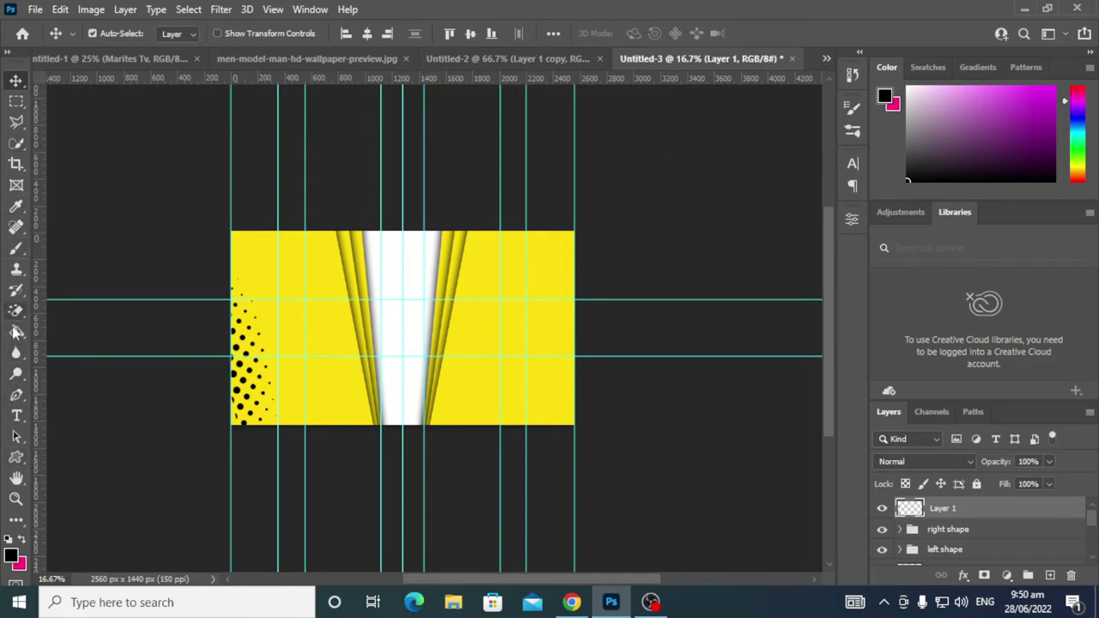
Draw a black 684 x 75 px rectangle bar on the banner's right side.
{"action": "left_click", "coordinate": [17, 459]}
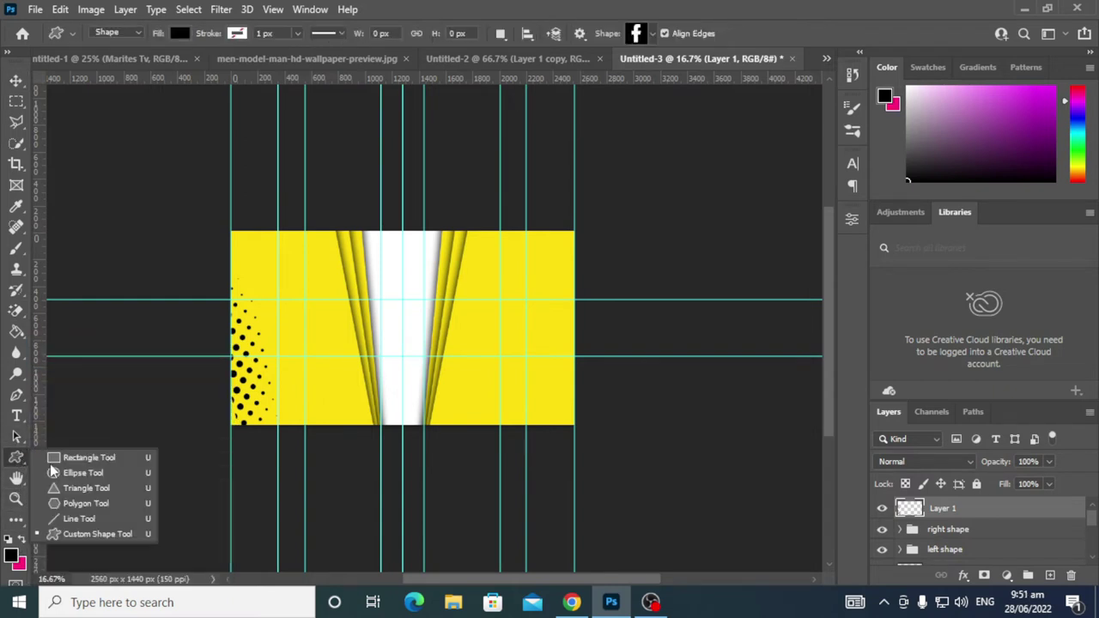
{"action": "left_click", "coordinate": [100, 456]}
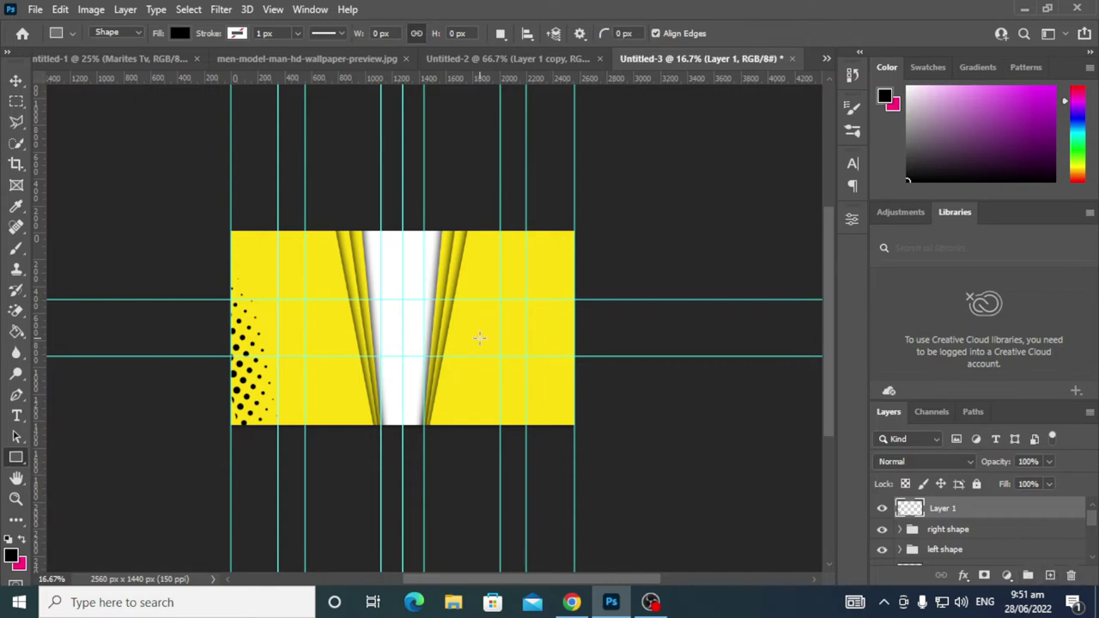
{"action": "left_click_drag", "start_coordinate": [483, 323], "coordinate": [580, 334]}
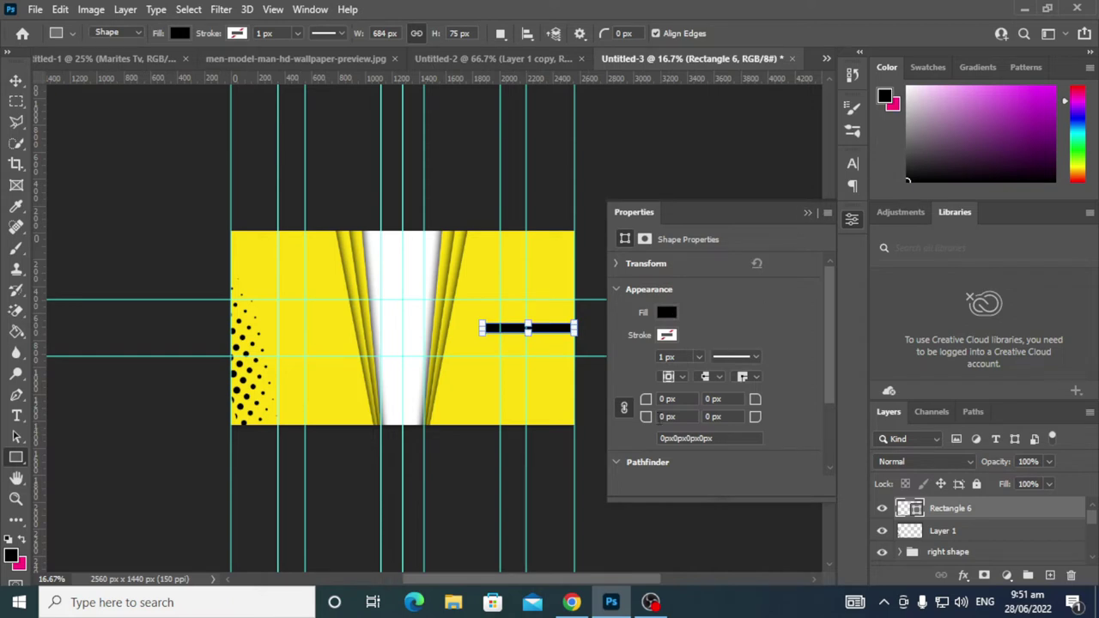
{"action": "left_click_drag", "start_coordinate": [644, 403], "coordinate": [650, 407]}
{"action": "left_click", "coordinate": [807, 212]}
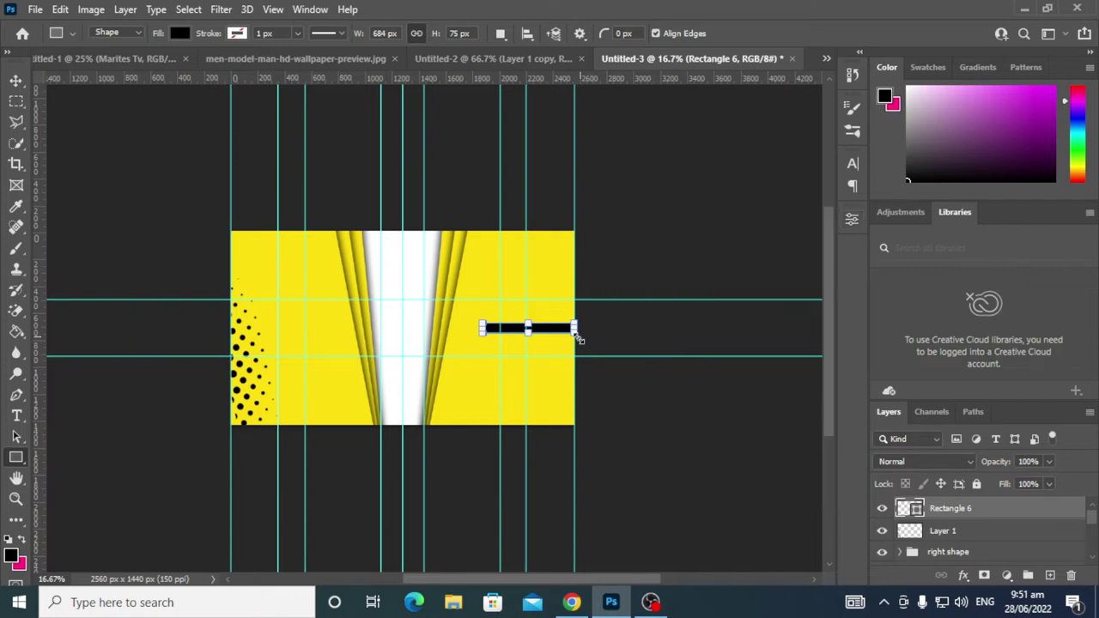
{"action": "left_click", "coordinate": [16, 80]}
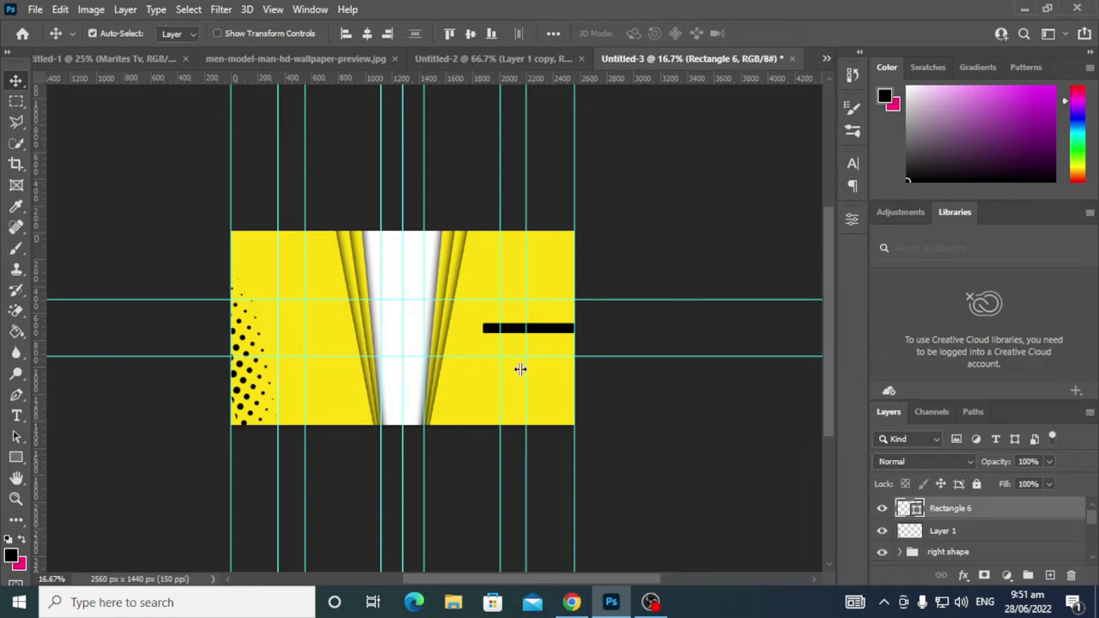
Close the Character panel and collapse the Brushes and History panels.
{"action": "left_click", "coordinate": [855, 182]}
{"action": "left_click", "coordinate": [859, 163]}
{"action": "left_click", "coordinate": [858, 163]}
{"action": "left_click", "coordinate": [856, 133]}
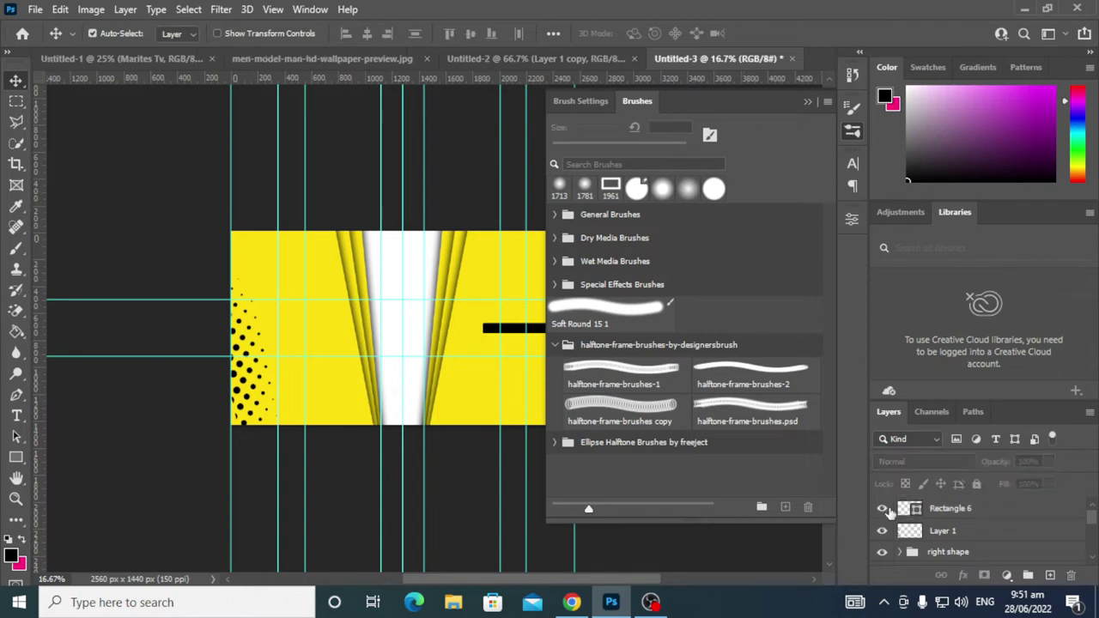
{"action": "left_click", "coordinate": [747, 549]}
{"action": "left_click", "coordinate": [944, 512]}
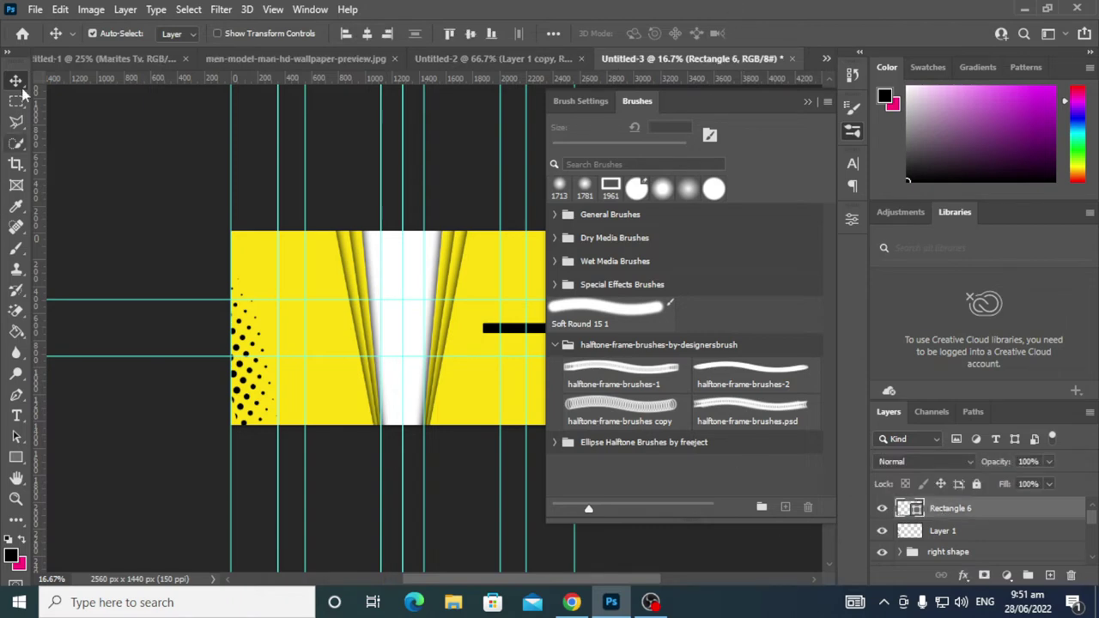
{"action": "left_click", "coordinate": [580, 100]}
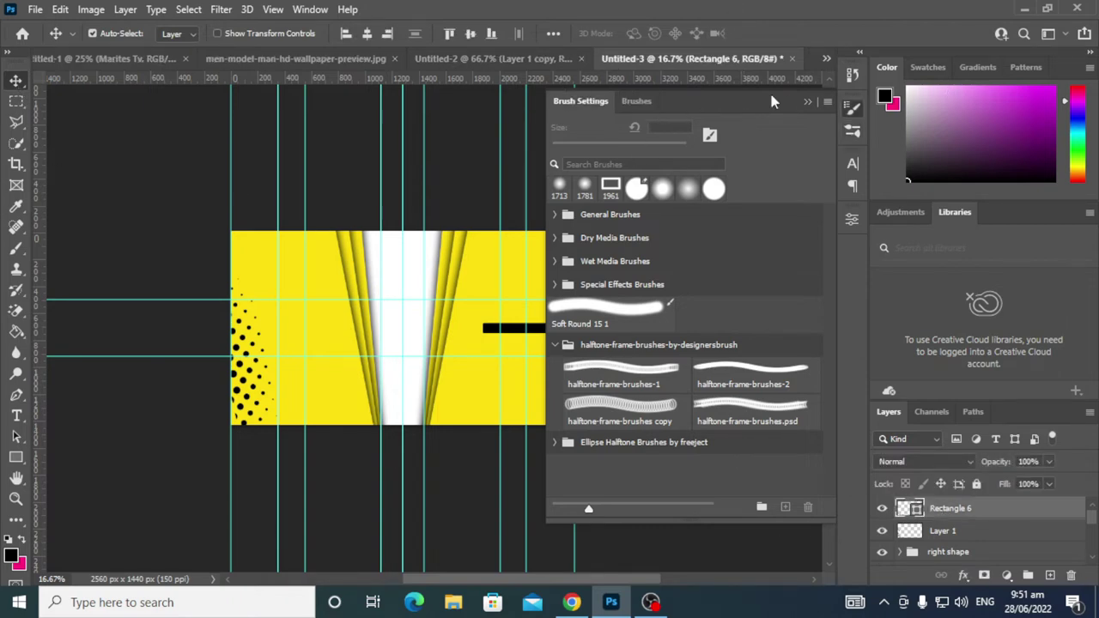
{"action": "left_click", "coordinate": [807, 101]}
{"action": "left_click", "coordinate": [853, 79]}
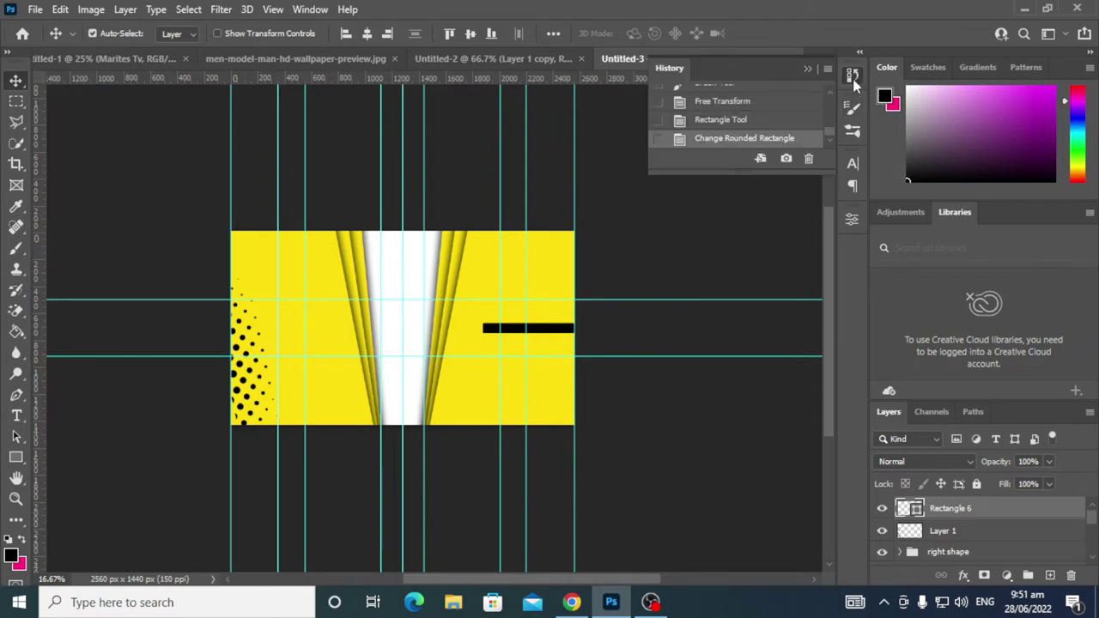
{"action": "left_click", "coordinate": [853, 79]}
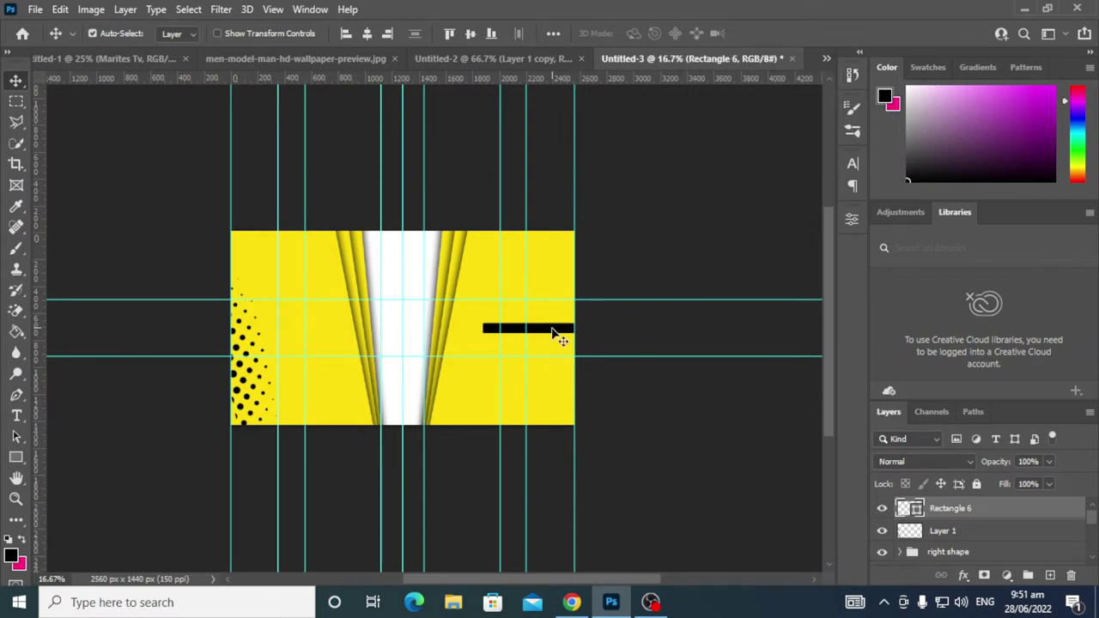
Start a transform on the black bar and put away the Character/Paragraph panel.
{"action": "key", "text": "ctrl+t"}
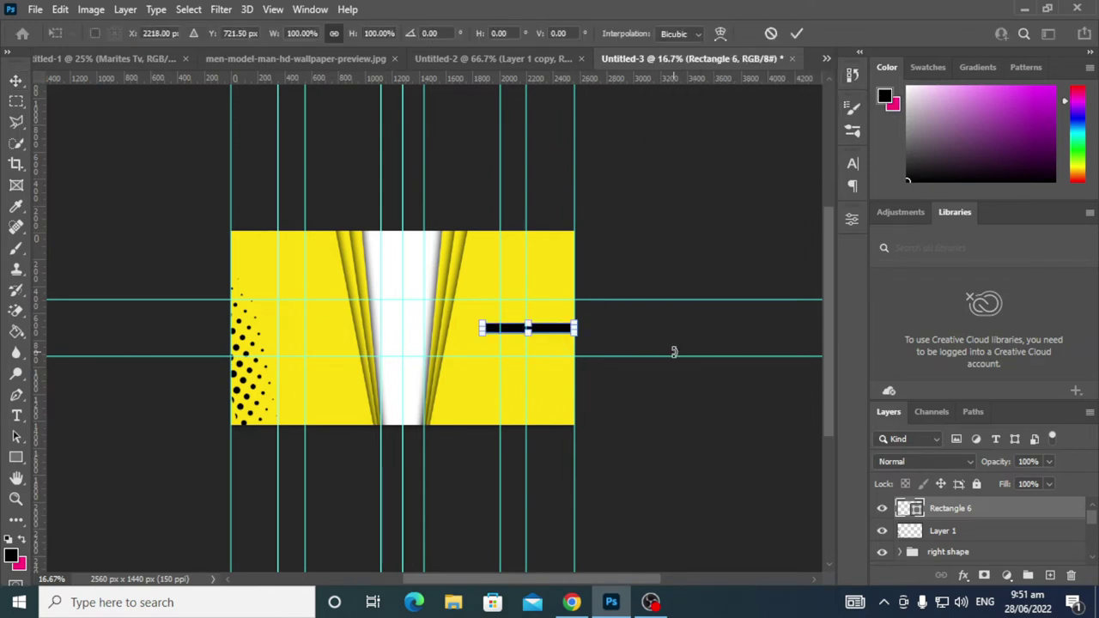
{"action": "left_click", "coordinate": [853, 129]}
{"action": "left_click", "coordinate": [807, 103]}
{"action": "left_click", "coordinate": [853, 163]}
{"action": "left_click", "coordinate": [855, 187]}
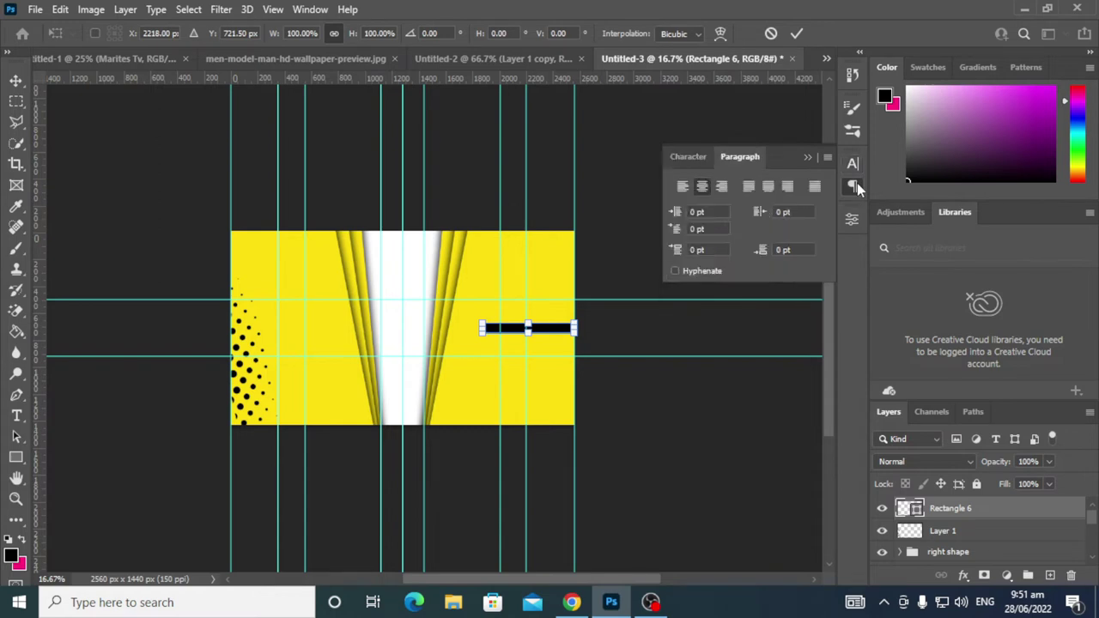
{"action": "left_click", "coordinate": [678, 158]}
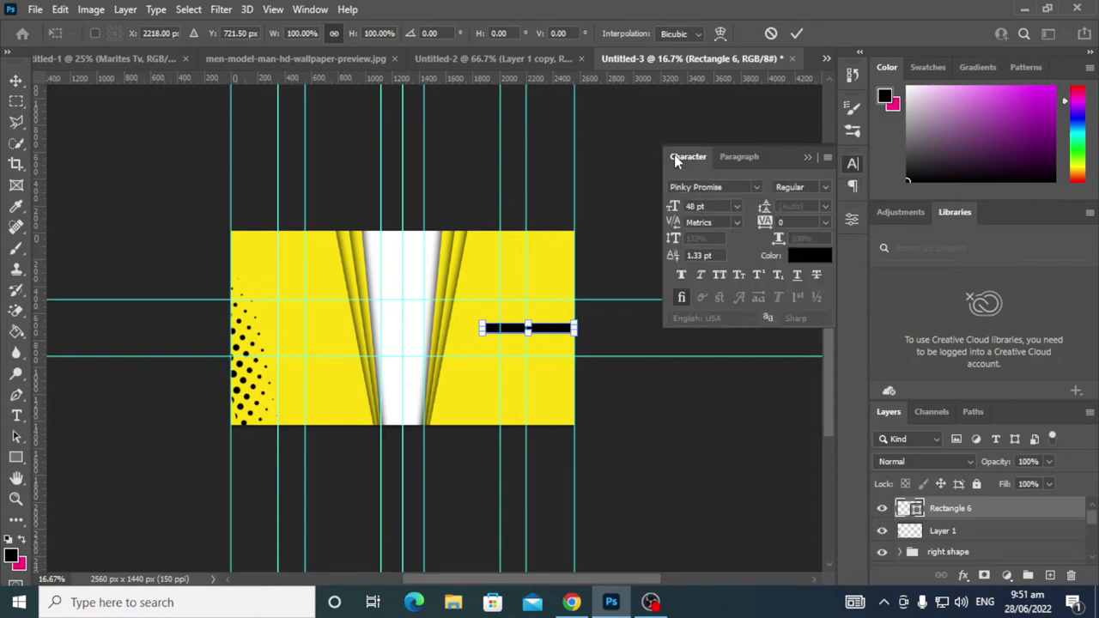
{"action": "left_click", "coordinate": [806, 159]}
Round all four corners of Rectangle 6 to 34 px in Properties, then collapse it.
{"action": "left_click", "coordinate": [850, 222]}
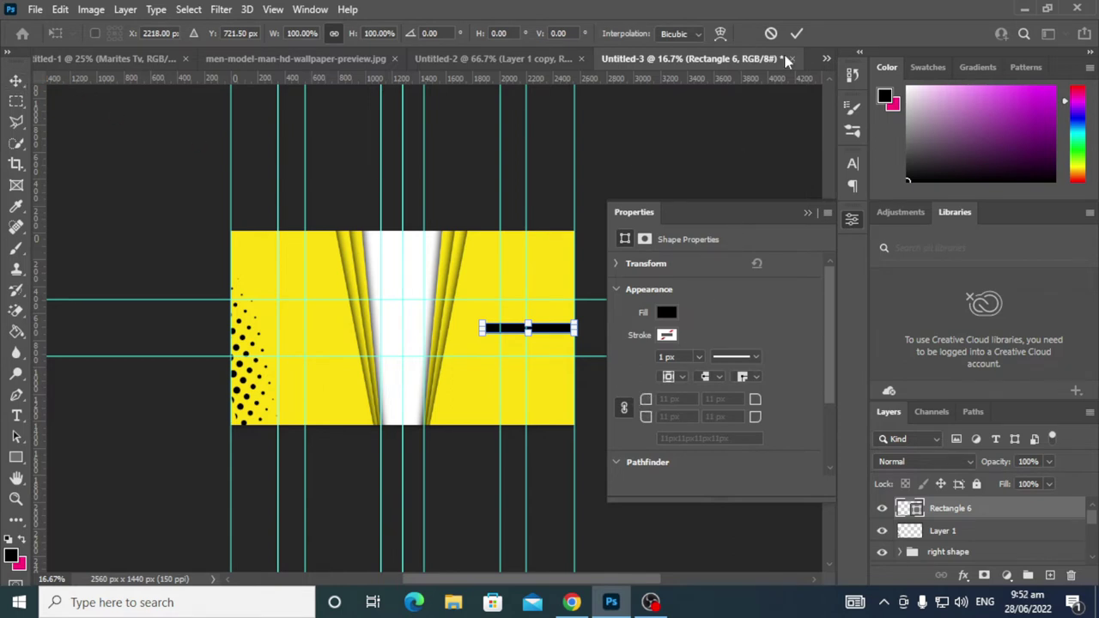
{"action": "left_click", "coordinate": [771, 33]}
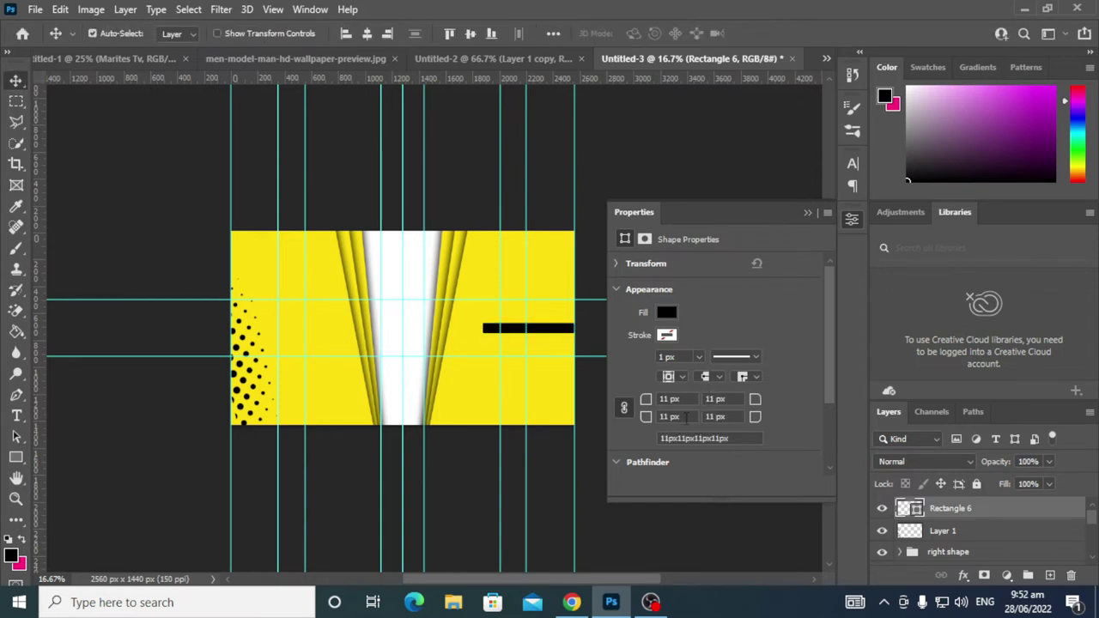
{"action": "left_click_drag", "start_coordinate": [645, 402], "coordinate": [652, 404]}
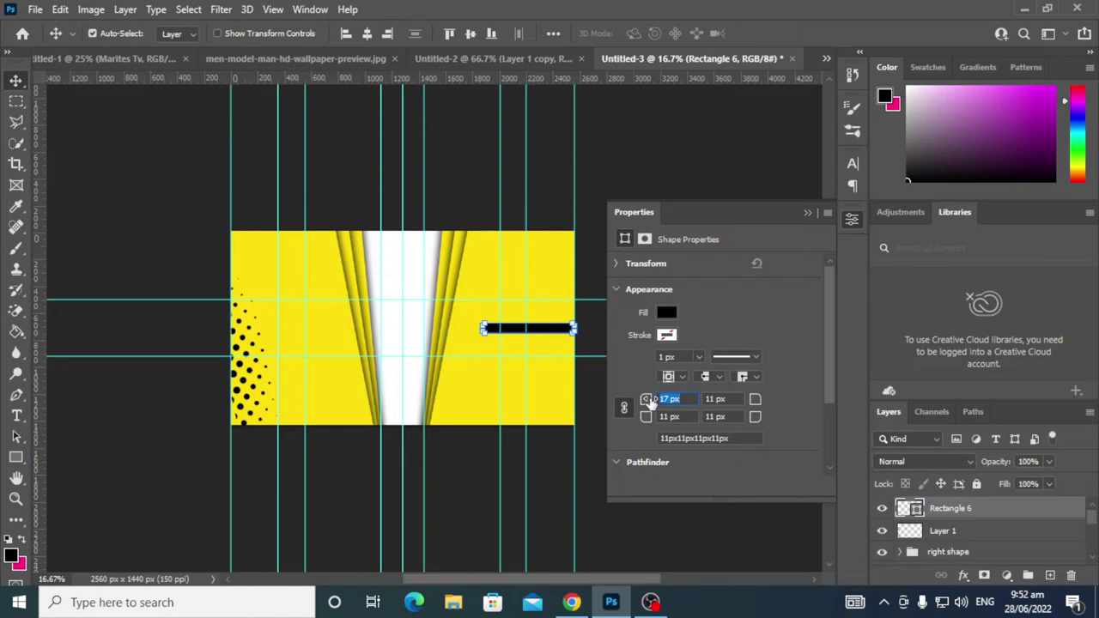
{"action": "left_click_drag", "start_coordinate": [650, 402], "coordinate": [663, 404]}
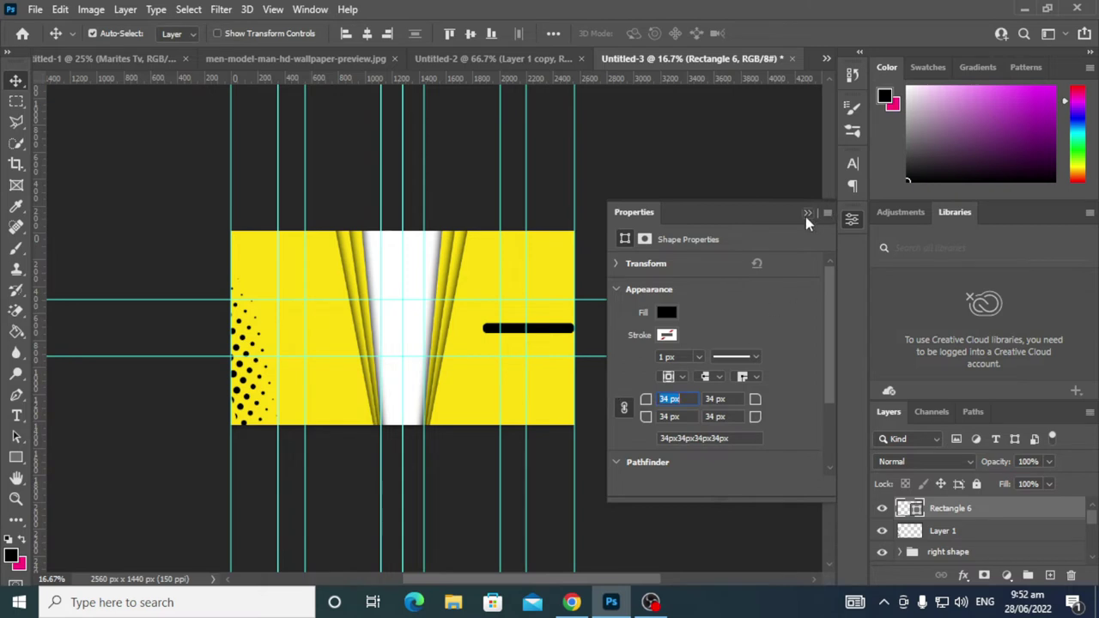
{"action": "left_click", "coordinate": [807, 214]}
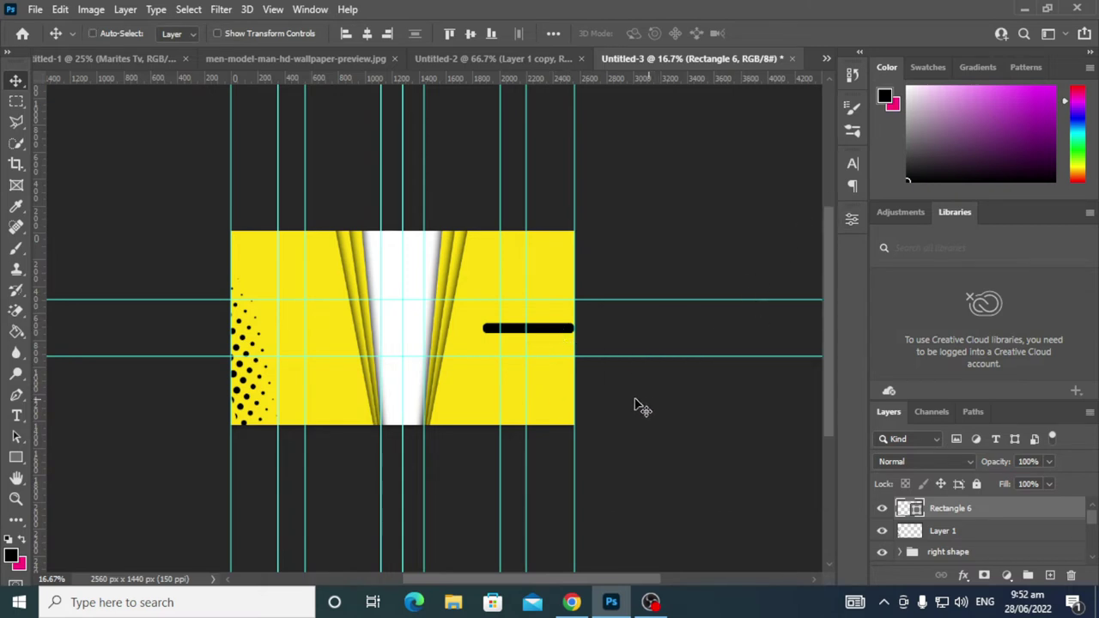
Tilt the black pill about -41° onto the right edge, then view the finished Untitled-1 banner.
{"action": "key", "text": "ctrl+t"}
{"action": "mouse_move", "coordinate": [589, 344]}
{"action": "left_mouse_down"}
{"action": "mouse_move", "coordinate": [601, 333]}
{"action": "mouse_move", "coordinate": [595, 292]}
{"action": "left_mouse_up"}
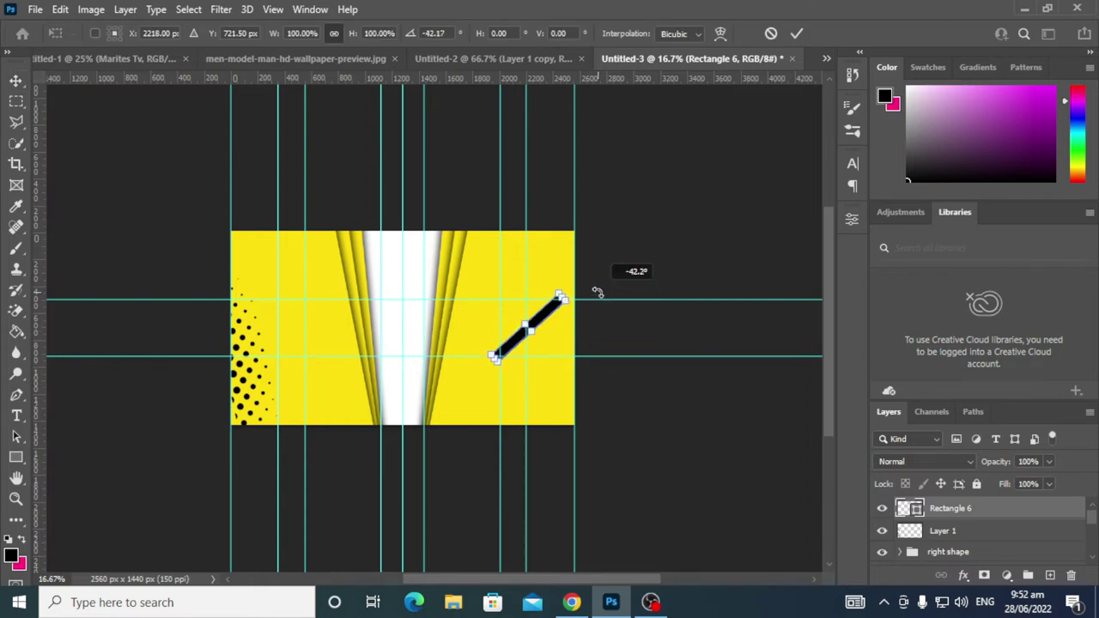
{"action": "left_click_drag", "start_coordinate": [545, 320], "coordinate": [585, 298]}
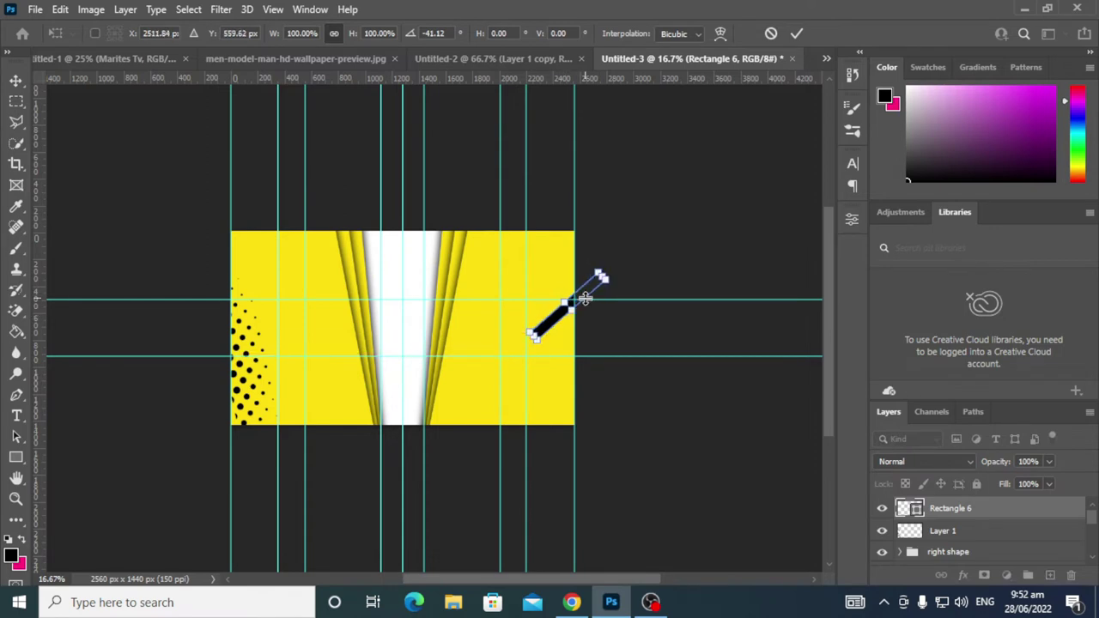
{"action": "scroll", "coordinate": [584, 298], "scroll_direction": "left", "scroll_amount": 2}
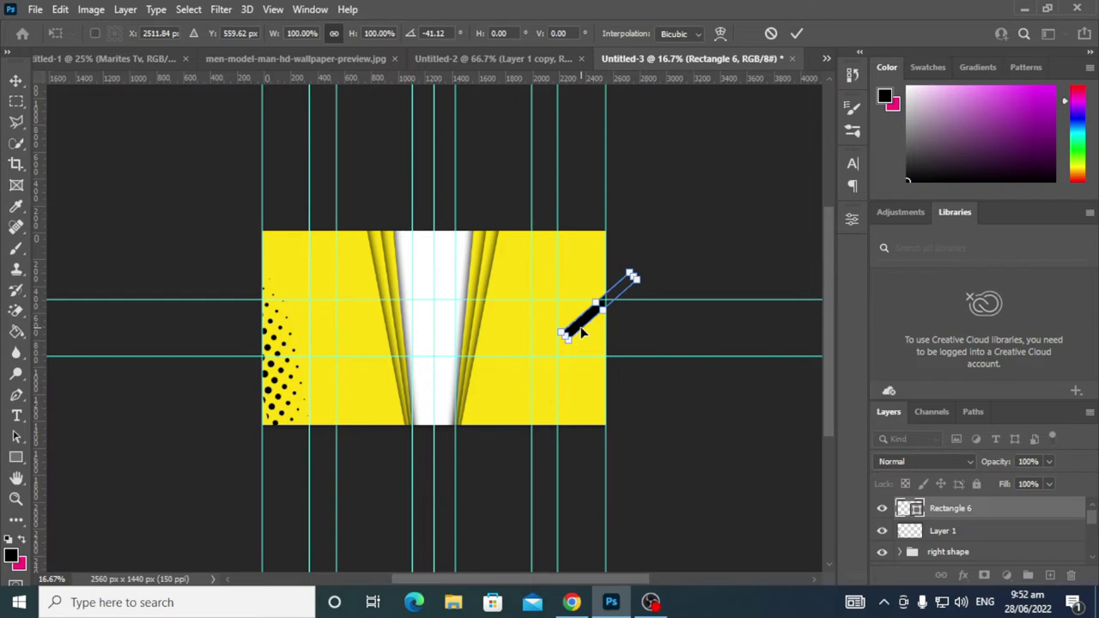
{"action": "left_click", "coordinate": [795, 34]}
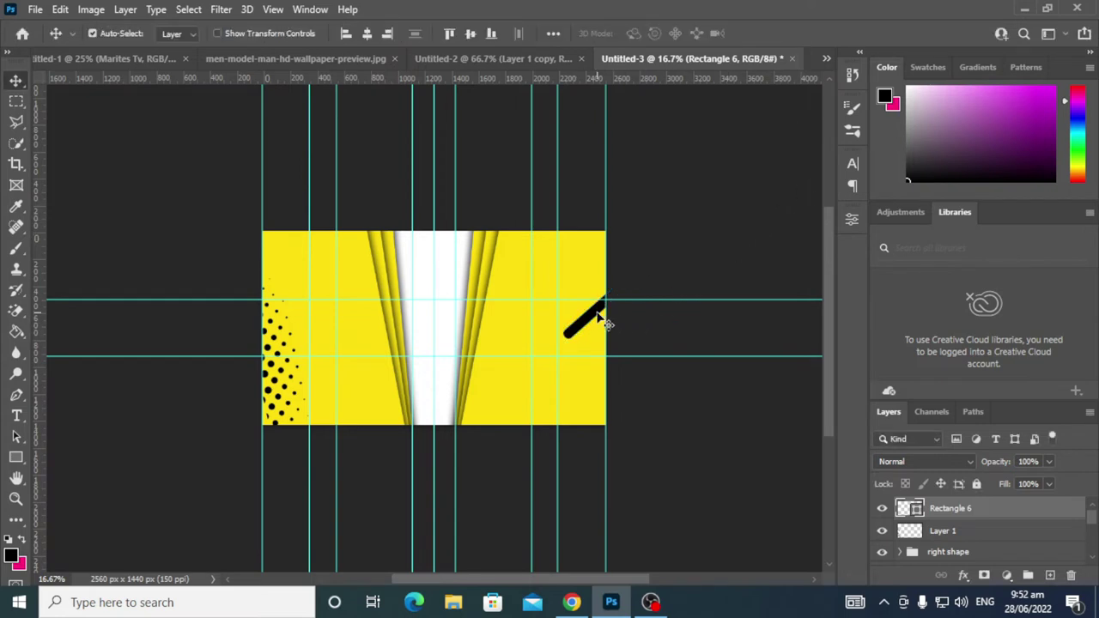
{"action": "key", "text": "shift+Right"}
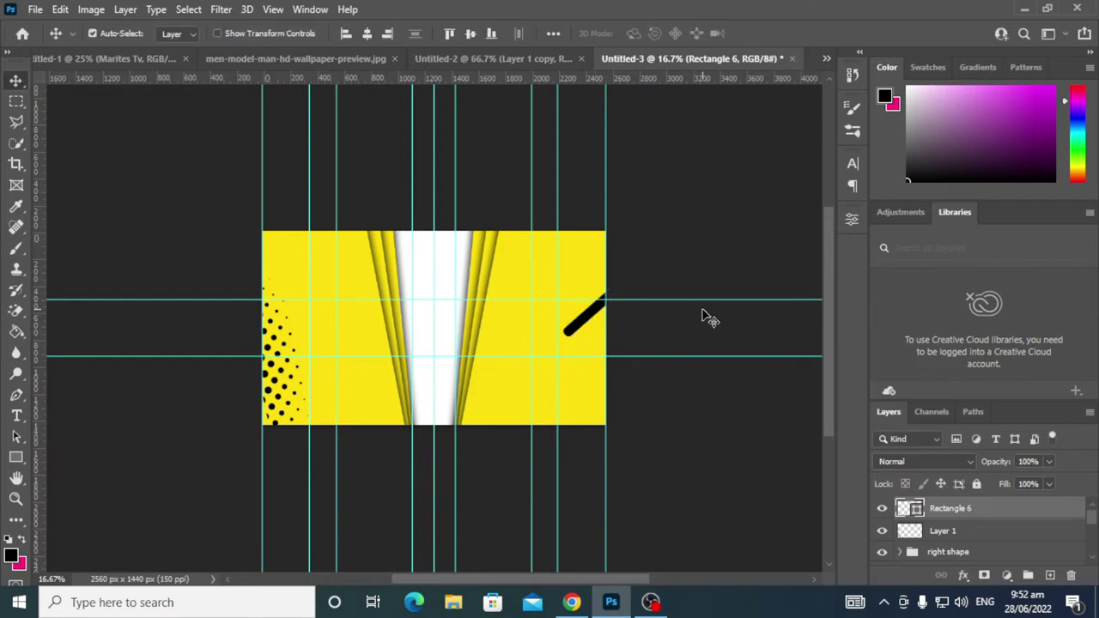
{"action": "key", "text": "shift+Right"}
{"action": "key", "text": "shift+Right"}
{"action": "key", "text": "shift+Right"}
{"action": "key", "text": "shift+Right"}
{"action": "key", "text": "shift+Right"}
{"action": "key", "text": "shift+Right"}
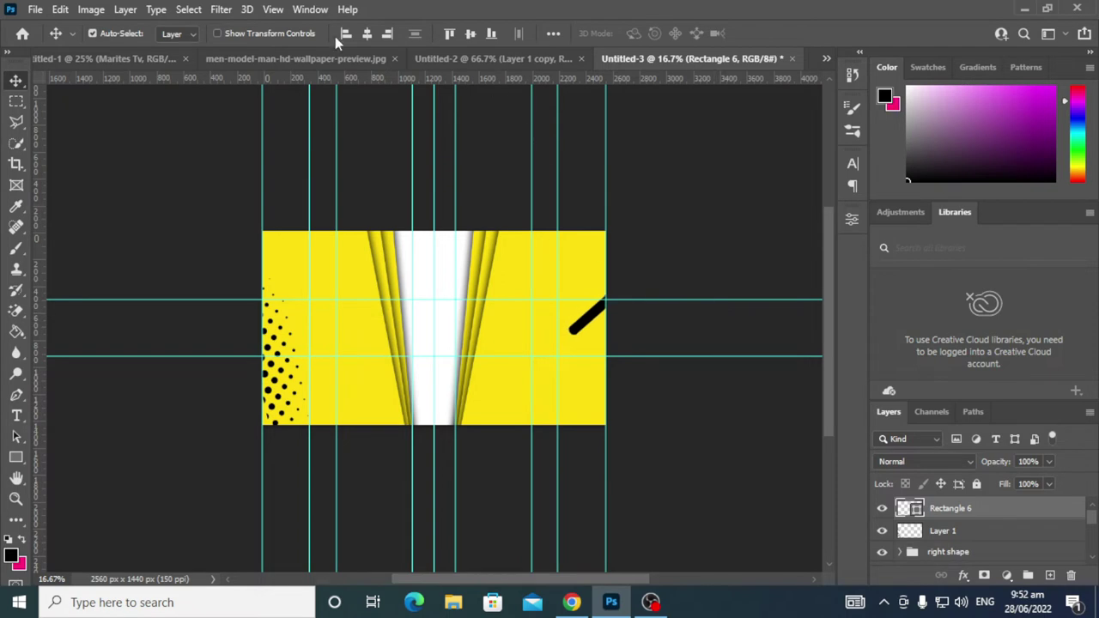
{"action": "left_click", "coordinate": [100, 58]}
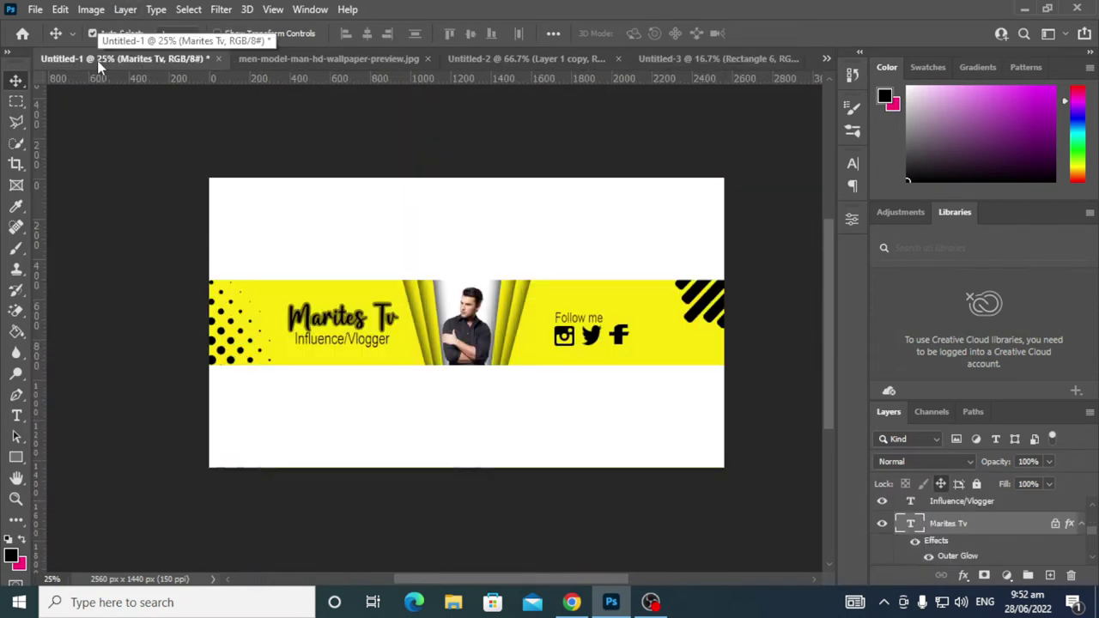
Back on Untitled-3, zoom in and shift the diagonal bar left and down.
{"action": "left_click", "coordinate": [693, 58]}
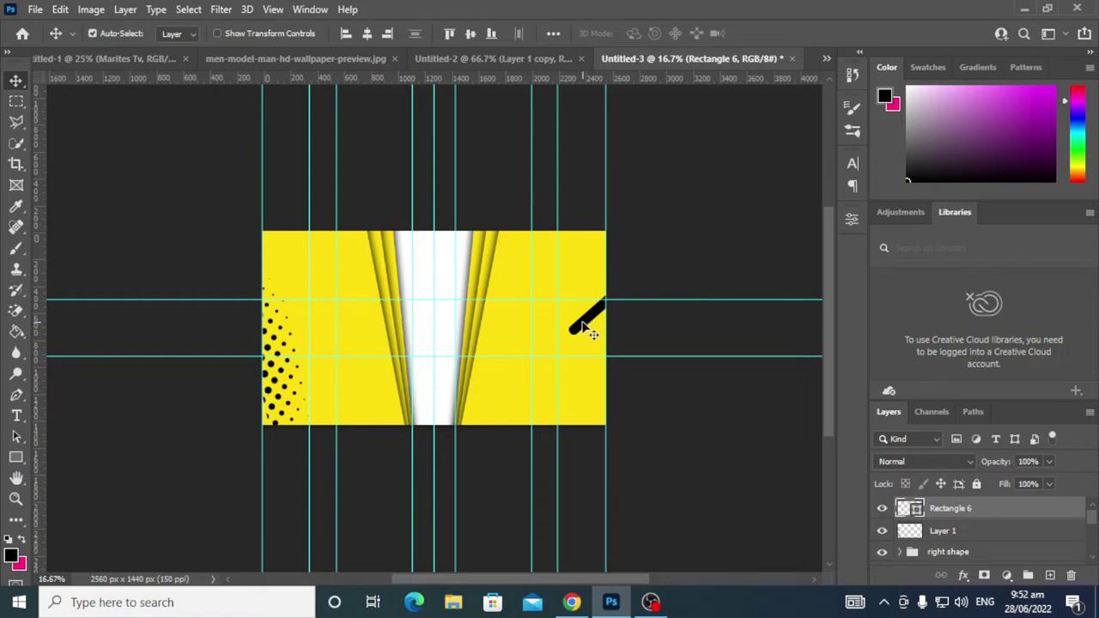
{"action": "key", "text": "ctrl+plus"}
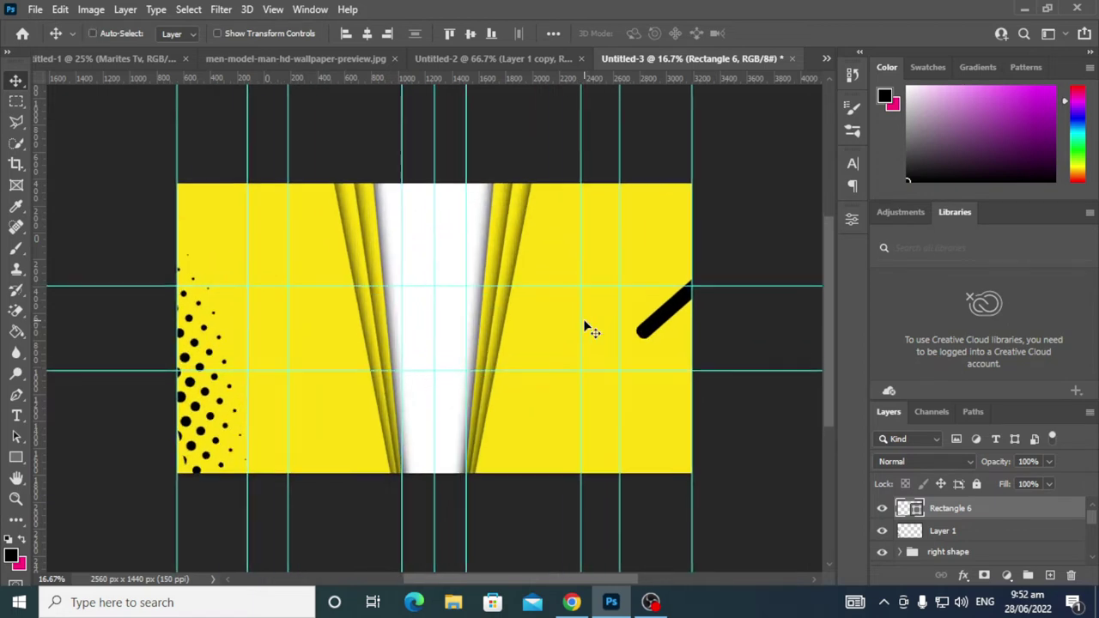
{"action": "key", "text": "ctrl+plus"}
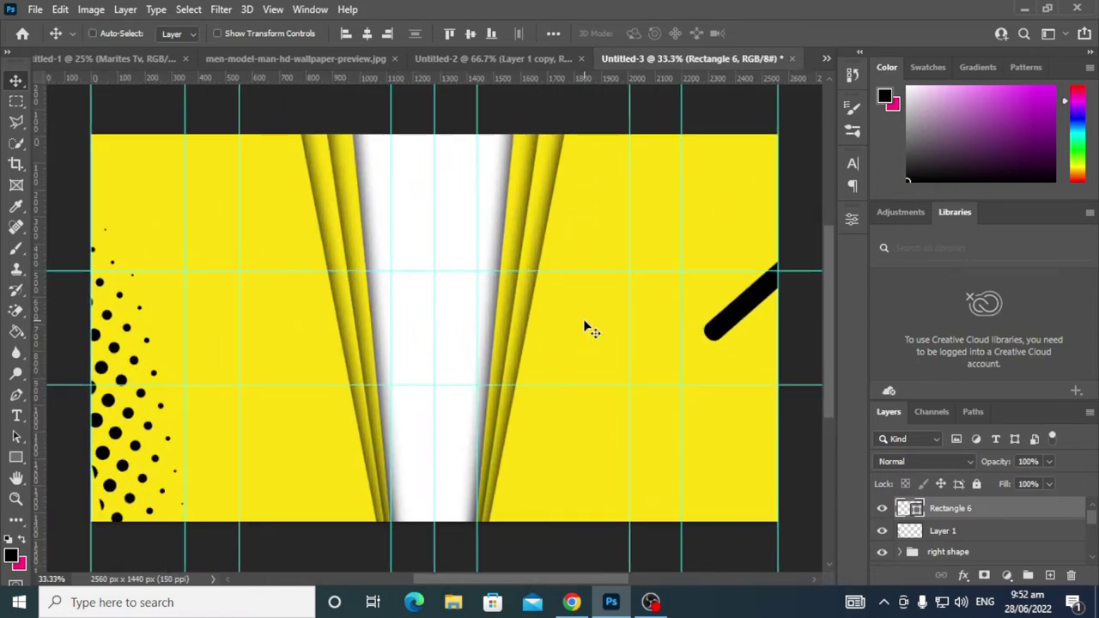
{"action": "left_click_drag", "start_coordinate": [770, 291], "coordinate": [747, 303]}
{"action": "key", "text": "Down"}
{"action": "key", "text": "Down"}
{"action": "key", "text": "Down"}
{"action": "key", "text": "Down"}
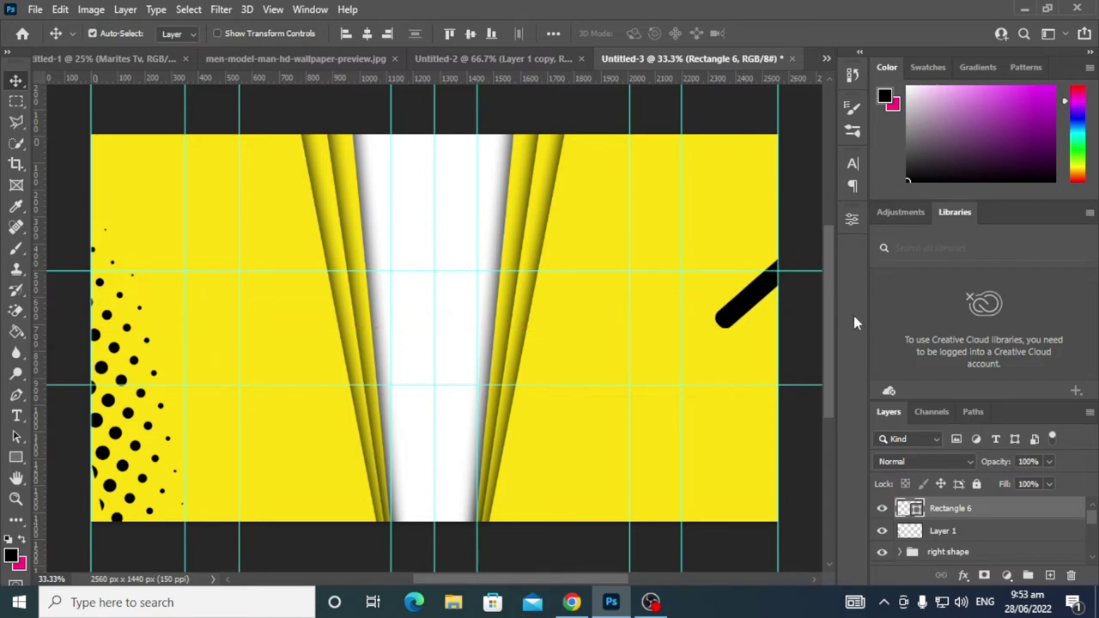
{"action": "key", "text": "Down"}
{"action": "key", "text": "Down"}
{"action": "key", "text": "Down"}
Duplicate the diagonal bar and space the copy just below the original.
{"action": "key", "text": "ctrl+j"}
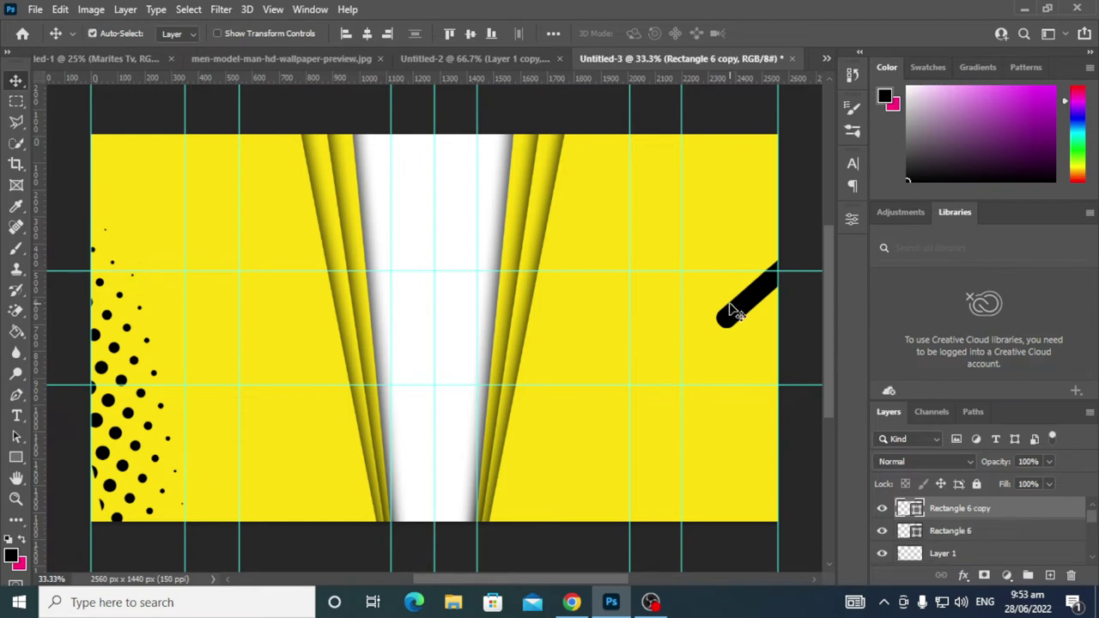
{"action": "key", "text": "Down"}
{"action": "key", "text": "Down"}
{"action": "key", "text": "Down"}
{"action": "key", "text": "Down"}
{"action": "key", "text": "Down"}
{"action": "key", "text": "Down"}
{"action": "key", "text": "Down"}
{"action": "key", "text": "shift+Down"}
{"action": "key", "text": "shift+Down"}
{"action": "key", "text": "shift+Down"}
{"action": "key", "text": "shift+Down"}
{"action": "key", "text": "shift+Down"}
{"action": "key", "text": "shift+Down"}
{"action": "key", "text": "shift+Down"}
{"action": "key", "text": "shift+Down"}
{"action": "key", "text": "shift+Up"}
{"action": "key", "text": "shift+Up"}
{"action": "key", "text": "shift+Up"}
{"action": "key", "text": "shift+Up"}
{"action": "key", "text": "shift+Up"}
{"action": "key", "text": "shift+Up"}
{"action": "key", "text": "shift+Up"}
{"action": "key", "text": "shift+Up"}
{"action": "key", "text": "shift+Up"}
{"action": "key", "text": "shift+Up"}
{"action": "key", "text": "shift+Up"}
{"action": "key", "text": "shift+Up"}
{"action": "key", "text": "shift+Up"}
{"action": "key", "text": "shift+Up"}
{"action": "key", "text": "shift+Down"}
{"action": "key", "text": "shift+Down"}
{"action": "key", "text": "shift+Down"}
{"action": "key", "text": "shift+Down"}
{"action": "key", "text": "shift+Down"}
{"action": "key", "text": "shift+Down"}
{"action": "key", "text": "shift+Up"}
{"action": "key", "text": "shift+Up"}
{"action": "key", "text": "shift+Up"}
{"action": "key", "text": "shift+Up"}
{"action": "key", "text": "shift+Up"}
{"action": "key", "text": "shift+Down"}
{"action": "key", "text": "shift+Up"}
{"action": "key", "text": "shift+Up"}
{"action": "key", "text": "shift+Down"}
{"action": "key", "text": "shift+Down"}
Add a third bar below at the right edge and nudge the first two bars left.
{"action": "key", "text": "ctrl+j"}
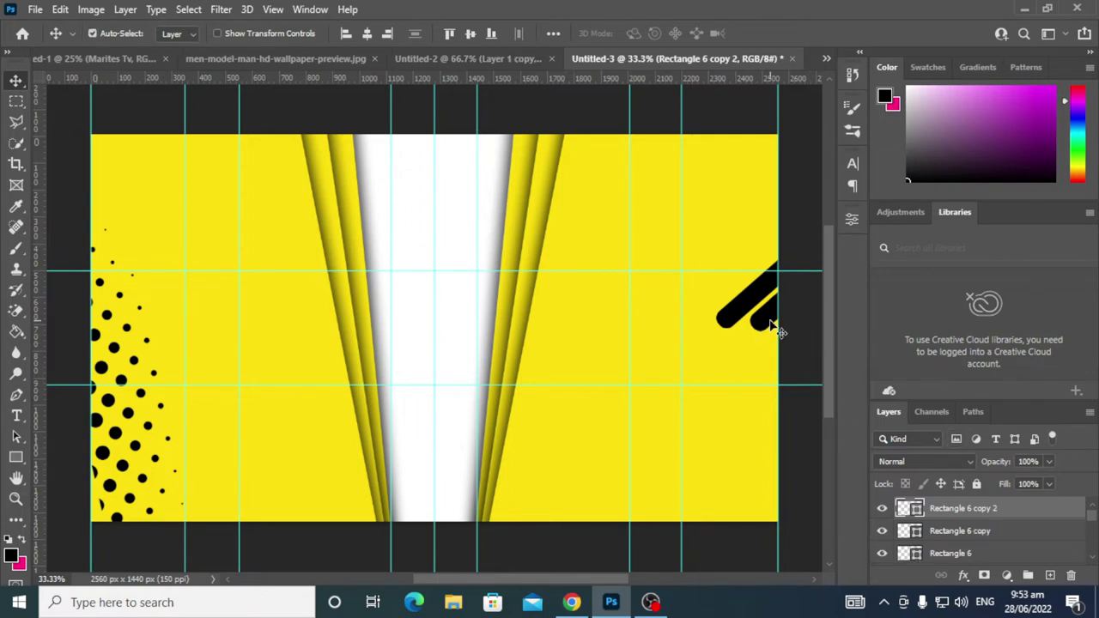
{"action": "left_click_drag", "start_coordinate": [775, 321], "coordinate": [787, 342]}
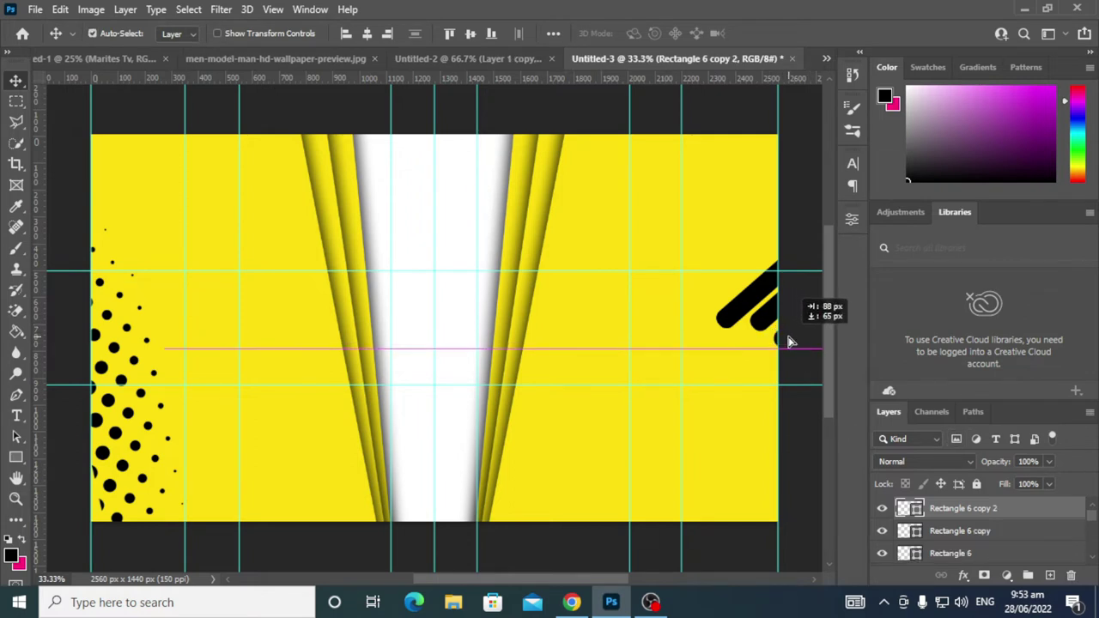
{"action": "left_click_drag", "start_coordinate": [787, 342], "coordinate": [789, 343]}
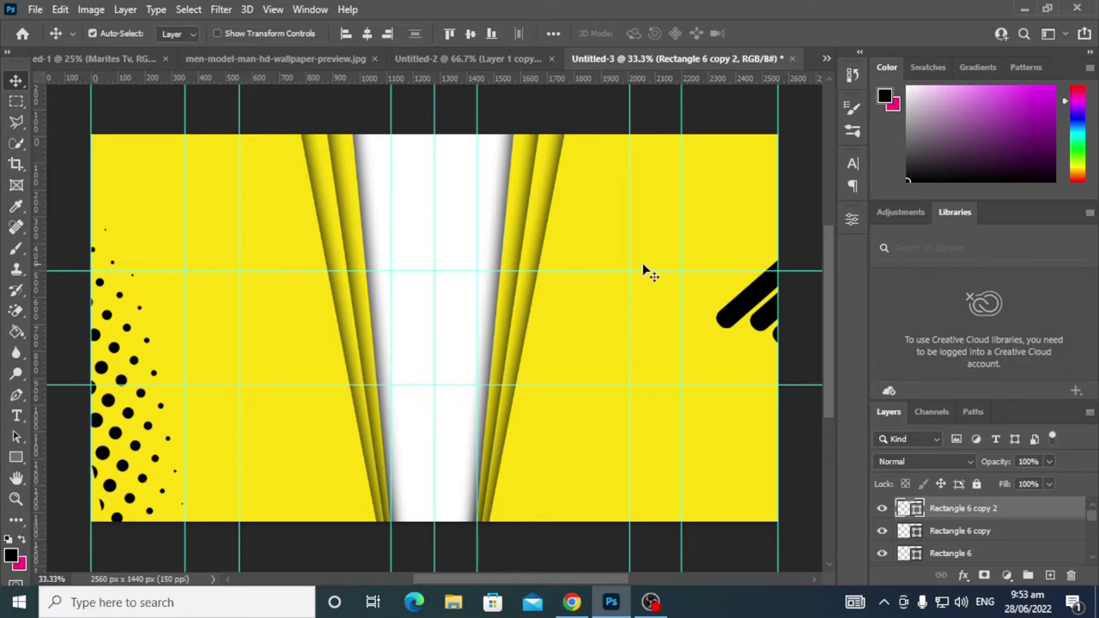
{"action": "left_click", "coordinate": [734, 315]}
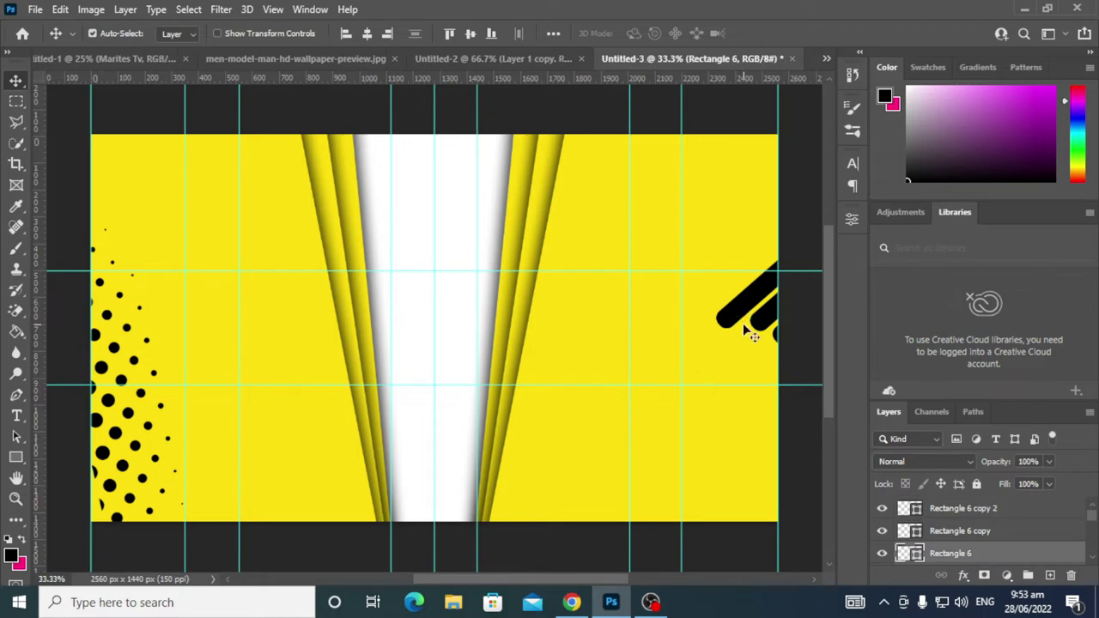
{"action": "key", "text": "Left"}
{"action": "key", "text": "Left"}
{"action": "key", "text": "Left"}
{"action": "key", "text": "Left"}
{"action": "key", "text": "Left"}
{"action": "key", "text": "Left"}
{"action": "key", "text": "Left"}
{"action": "key", "text": "Left"}
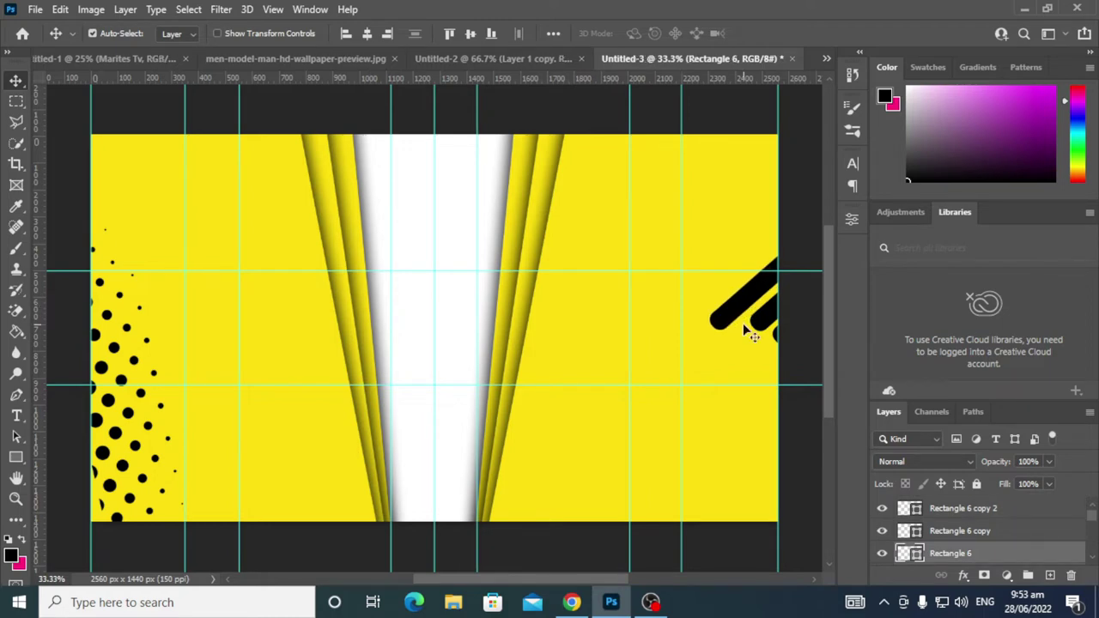
{"action": "key", "text": "Left"}
{"action": "key", "text": "Left"}
{"action": "key", "text": "Left"}
{"action": "key", "text": "Left"}
{"action": "key", "text": "Left"}
{"action": "key", "text": "Left"}
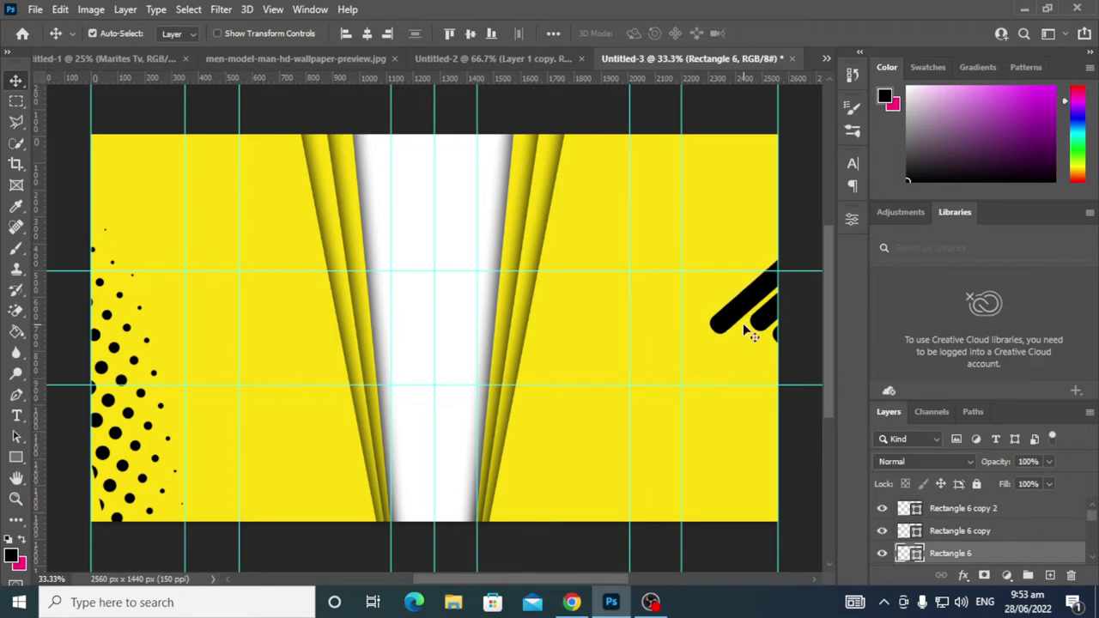
{"action": "left_click", "coordinate": [767, 318]}
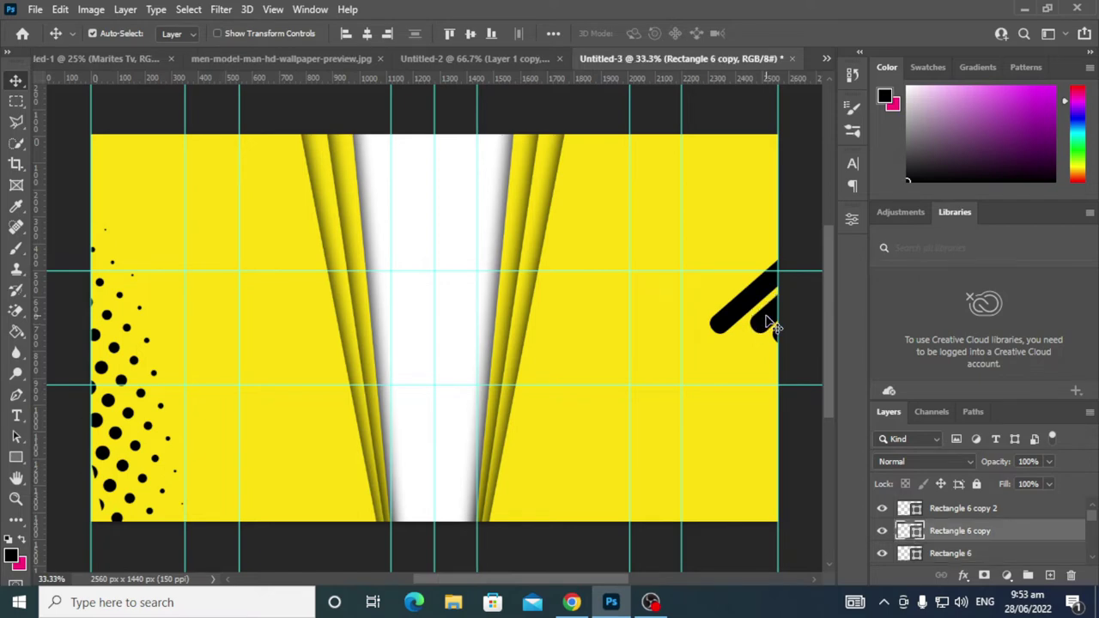
{"action": "key", "text": "Left"}
{"action": "key", "text": "Left"}
{"action": "key", "text": "Left"}
{"action": "key", "text": "Left"}
{"action": "key", "text": "Left"}
{"action": "key", "text": "Left"}
{"action": "key", "text": "Left"}
{"action": "key", "text": "Left"}
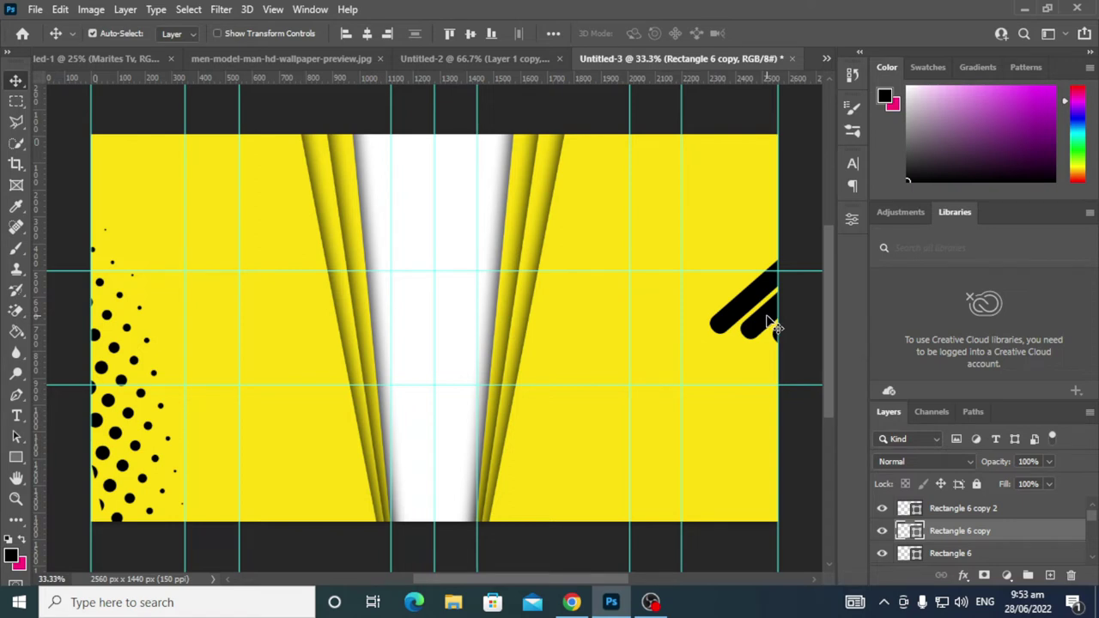
{"action": "left_click", "coordinate": [776, 339]}
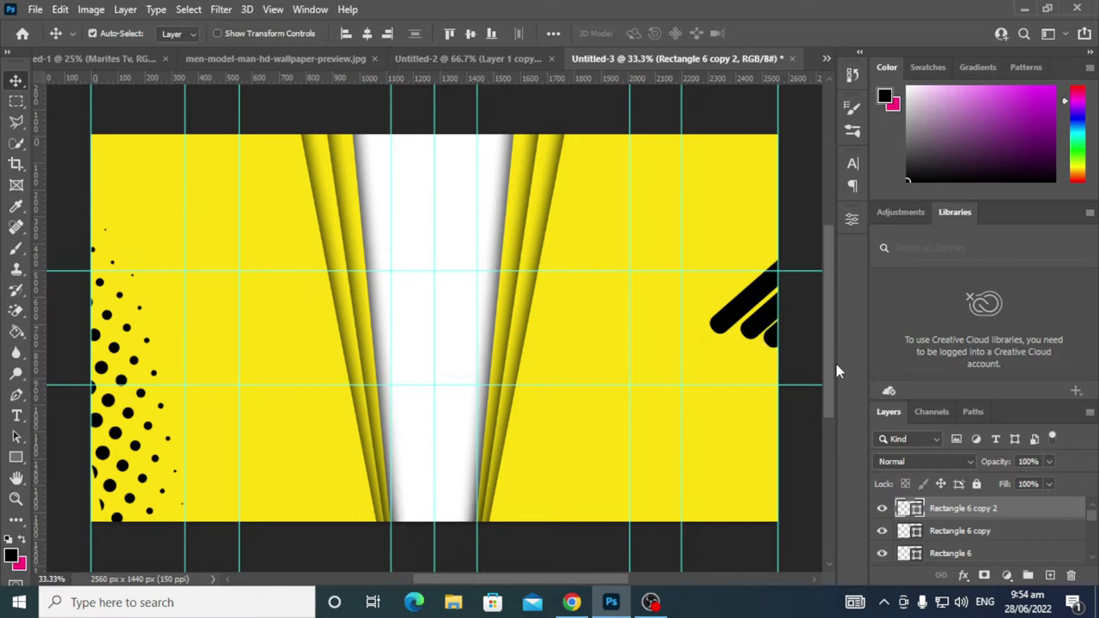
Copy the first bar into two more stripes above the others, nudged slightly right.
{"action": "left_click", "coordinate": [752, 298]}
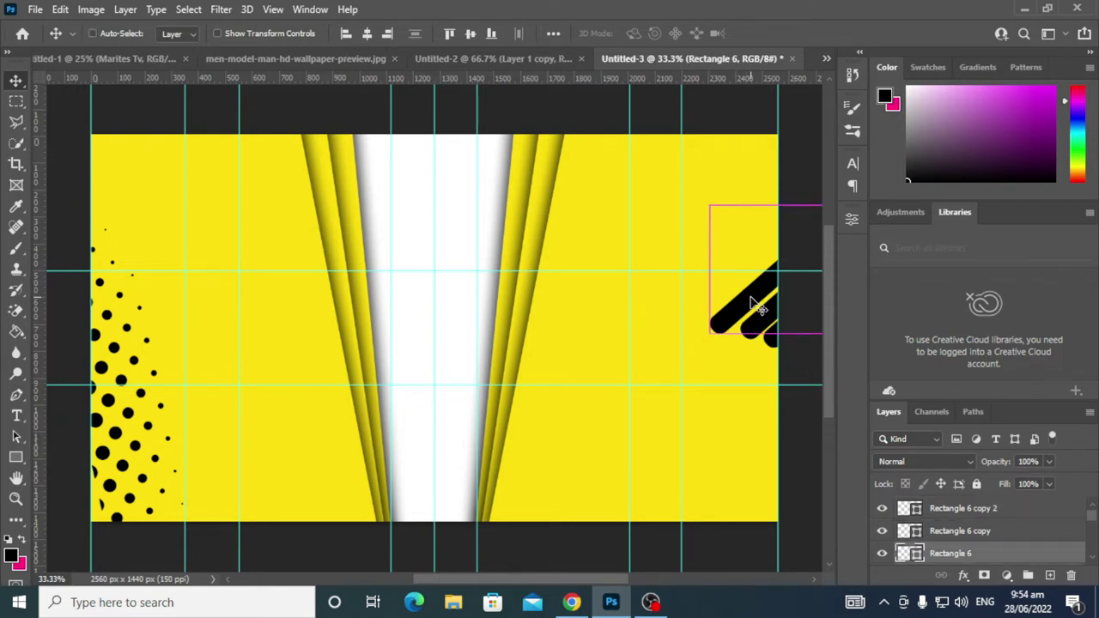
{"action": "left_click", "coordinate": [751, 300], "text": "alt"}
{"action": "left_click_drag", "start_coordinate": [753, 303], "coordinate": [756, 264]}
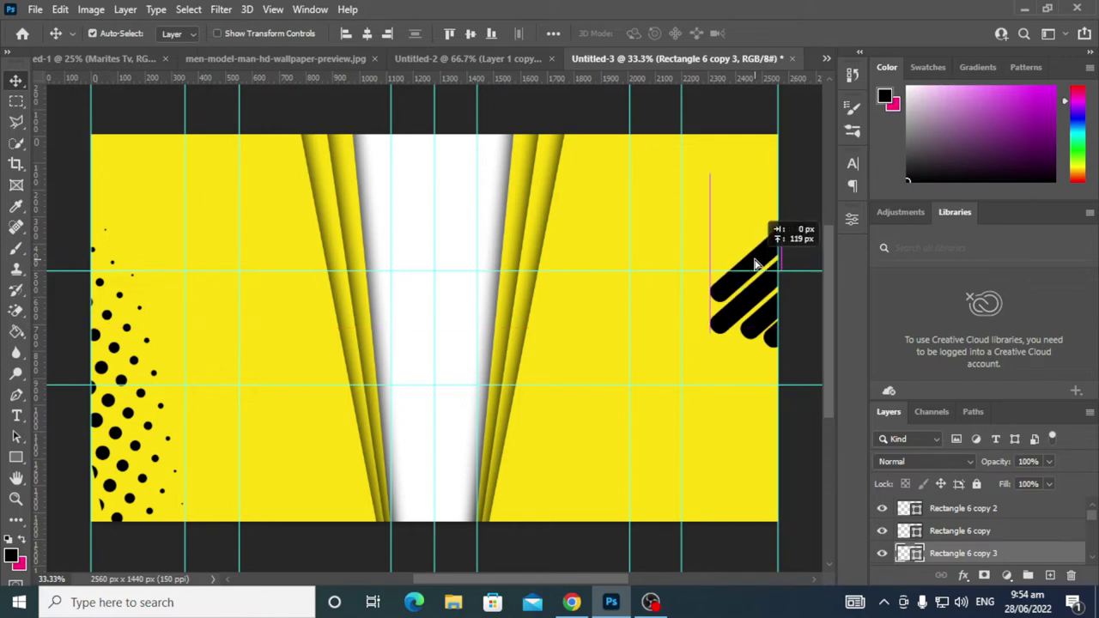
{"action": "left_click_drag", "start_coordinate": [756, 264], "coordinate": [755, 264]}
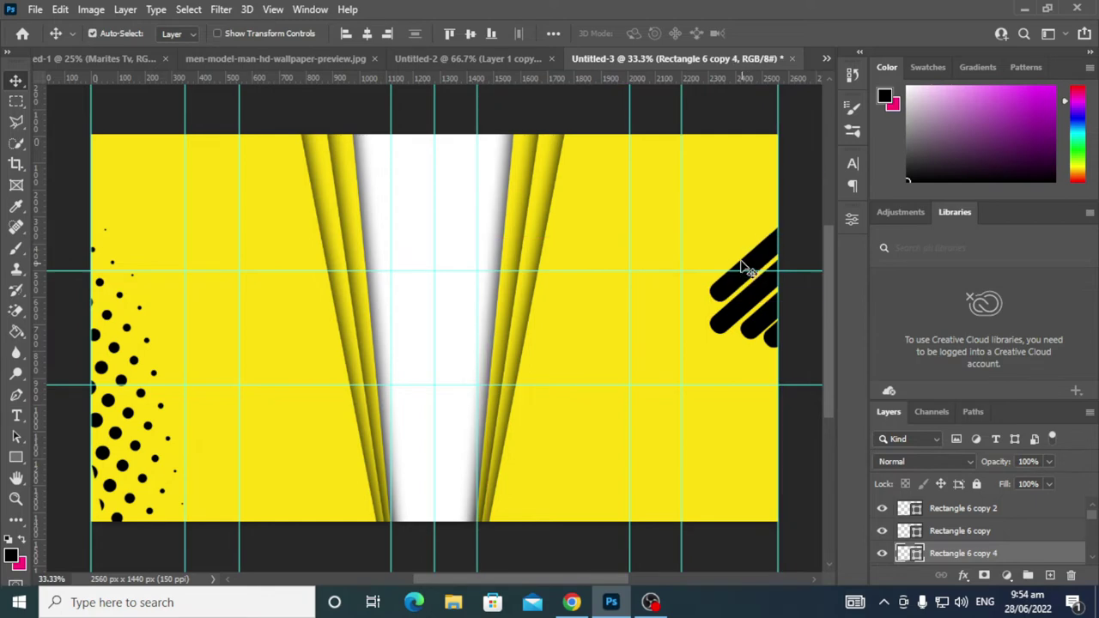
{"action": "left_click_drag", "start_coordinate": [741, 273], "coordinate": [727, 249]}
{"action": "key", "text": "Right"}
{"action": "key", "text": "Right"}
{"action": "key", "text": "Right"}
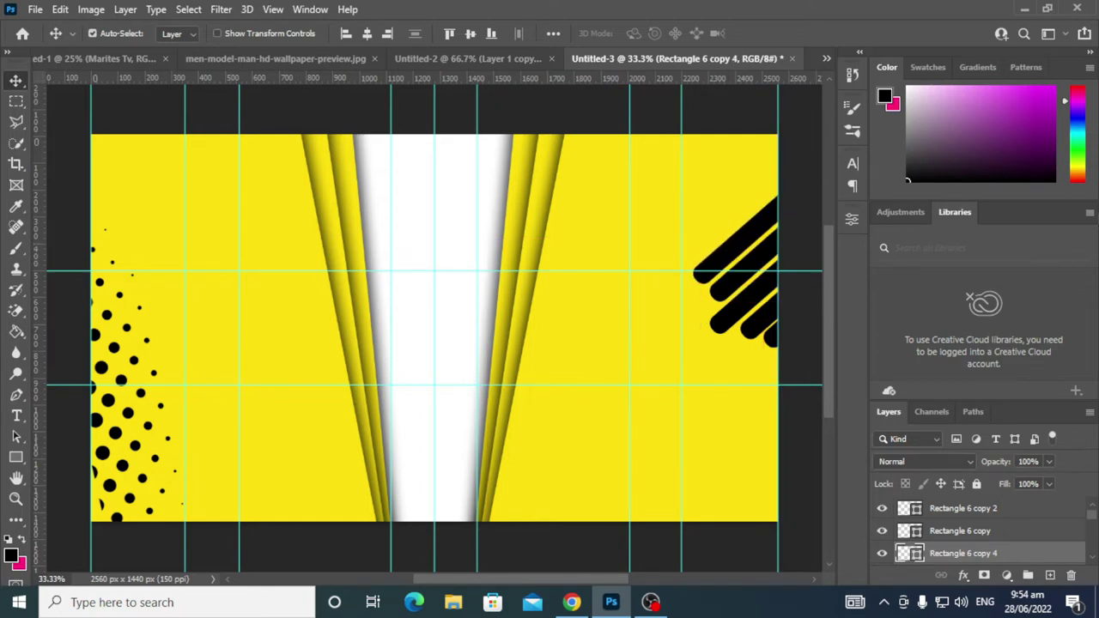
{"action": "key", "text": "Right"}
{"action": "key", "text": "Right"}
{"action": "key", "text": "Right"}
{"action": "key", "text": "Right"}
{"action": "key", "text": "Right"}
{"action": "key", "text": "Right"}
{"action": "key", "text": "Right"}
{"action": "key", "text": "Right"}
{"action": "key", "text": "Right"}
Group the black stripe layers into a group named 'shape design'.
{"action": "left_click", "coordinate": [917, 512]}
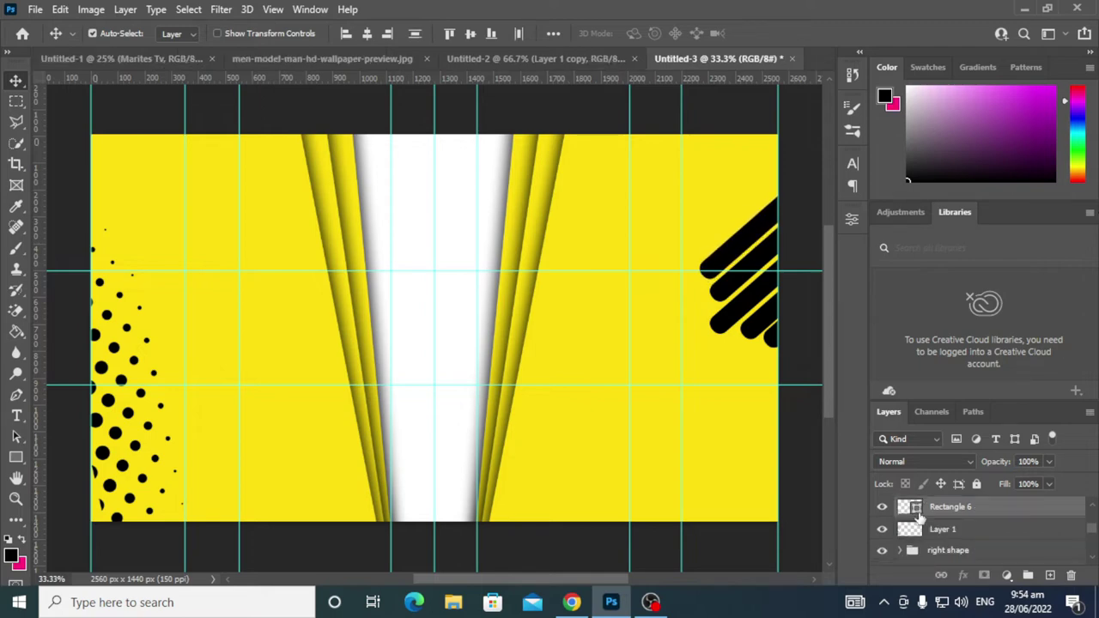
{"action": "left_click", "coordinate": [1049, 574]}
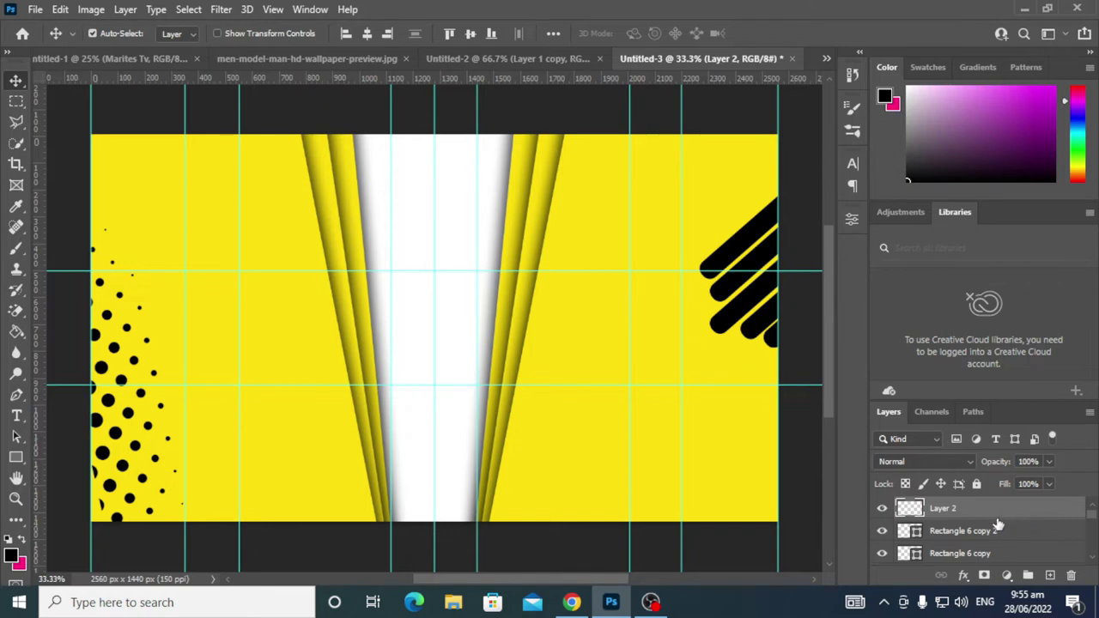
{"action": "key", "text": "ctrl+z"}
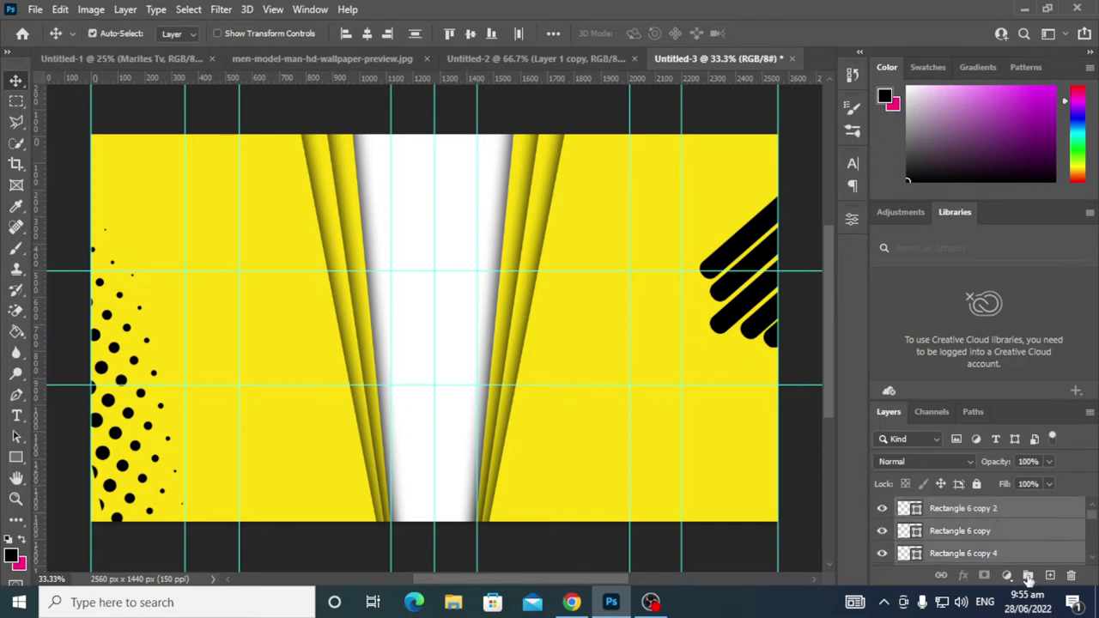
{"action": "left_click", "coordinate": [1028, 574]}
{"action": "double_click", "coordinate": [942, 508]}
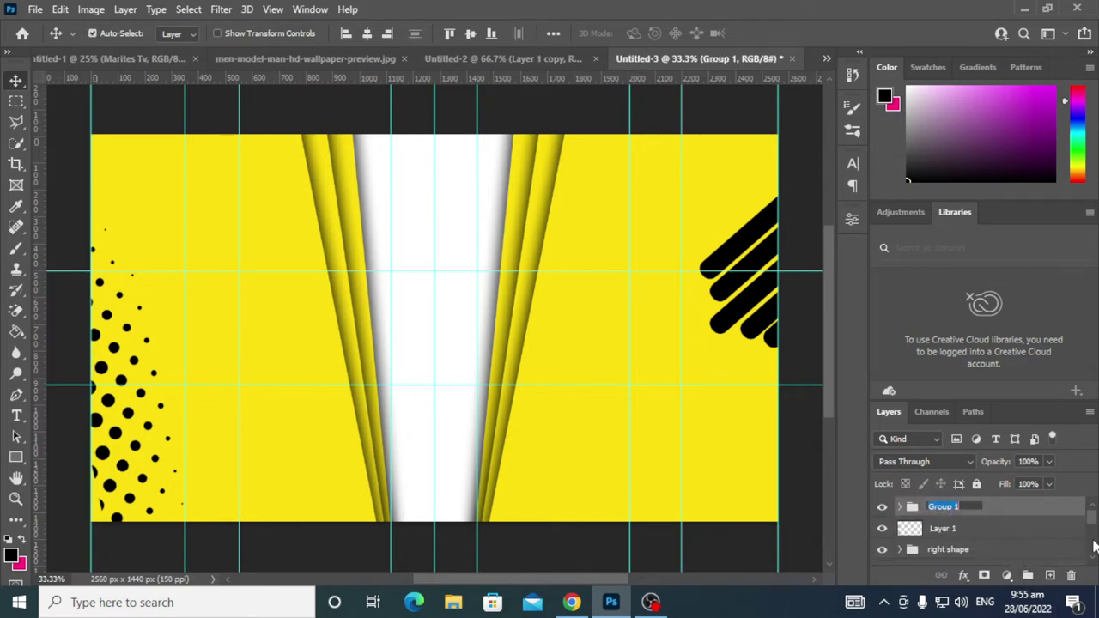
{"action": "type", "text": "shad"}
{"action": "type", "text": "re"}
{"action": "key", "text": "BackSpace"}
{"action": "type", "text": "es"}
{"action": "type", "text": "ign"}
{"action": "key", "text": "Return"}
Reposition the bottom stripe at the right edge and place a duplicate lower.
{"action": "left_click", "coordinate": [745, 246]}
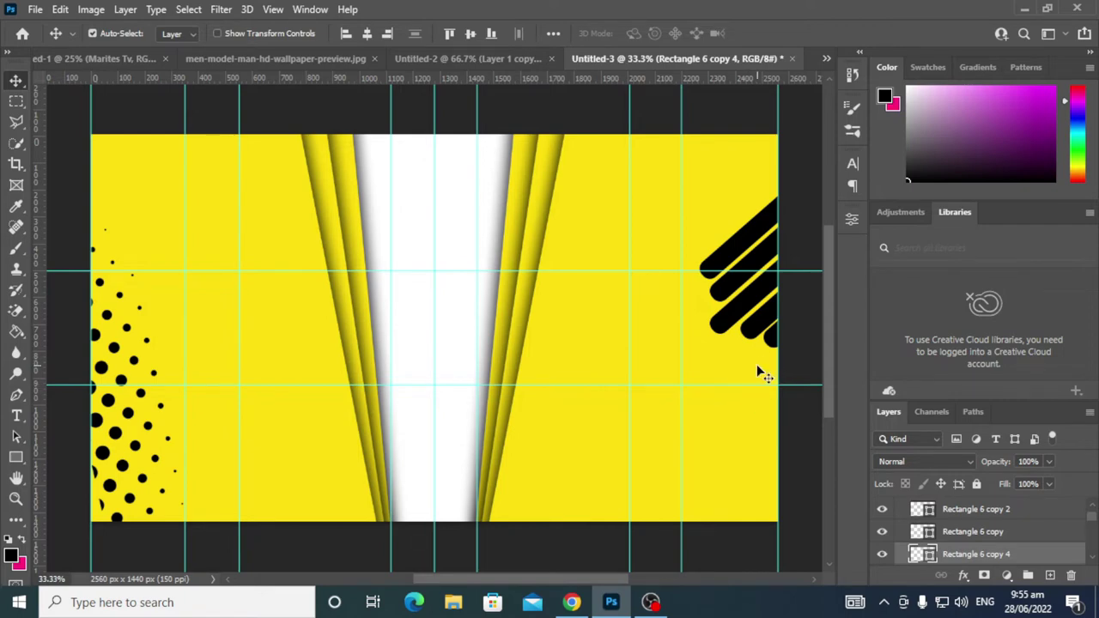
{"action": "left_click", "coordinate": [724, 325]}
{"action": "mouse_move", "coordinate": [724, 328]}
{"action": "left_mouse_down"}
{"action": "mouse_move", "coordinate": [713, 337]}
{"action": "mouse_move", "coordinate": [736, 335]}
{"action": "left_mouse_up"}
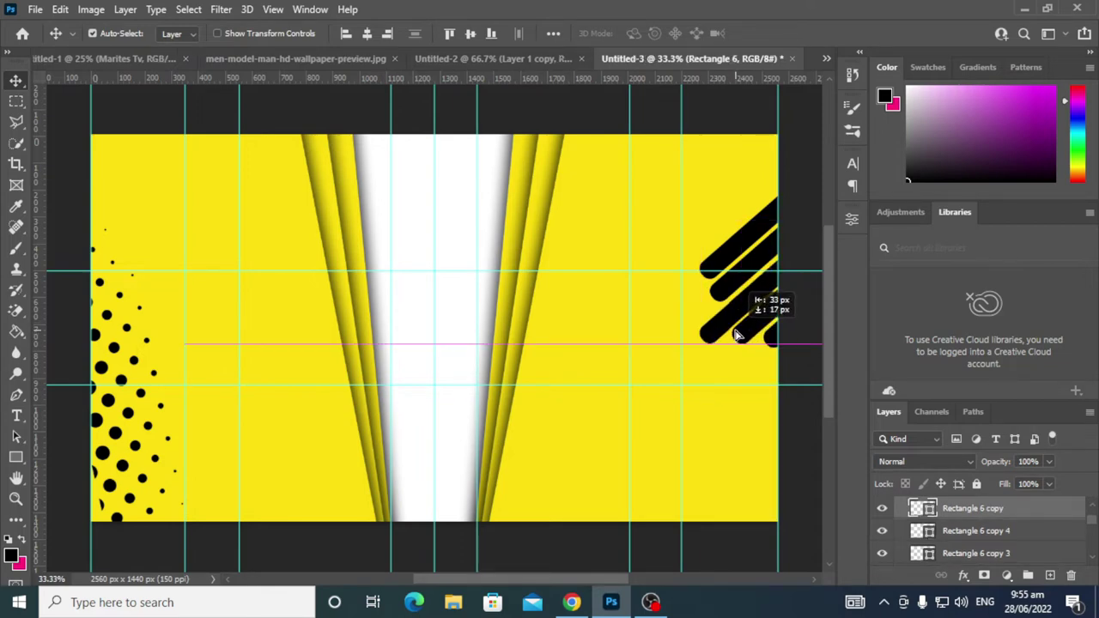
{"action": "left_click_drag", "start_coordinate": [736, 335], "coordinate": [764, 341]}
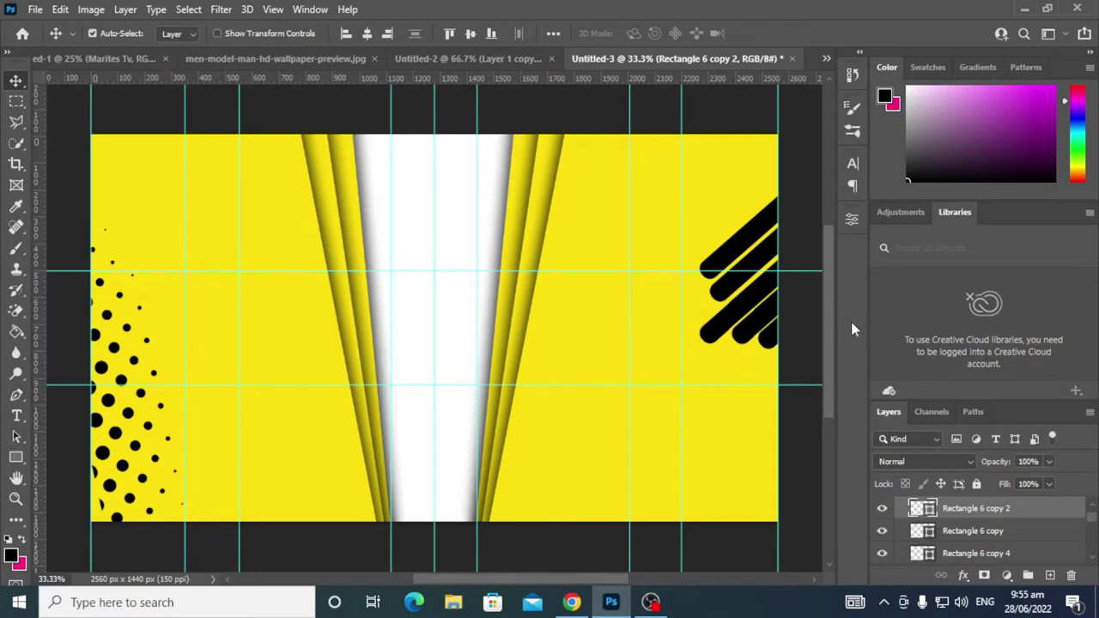
{"action": "key", "text": "Down"}
{"action": "key", "text": "Down"}
{"action": "key", "text": "Down"}
Shift the upper stripes a few pixels down and right to pack them flush.
{"action": "left_click", "coordinate": [765, 318]}
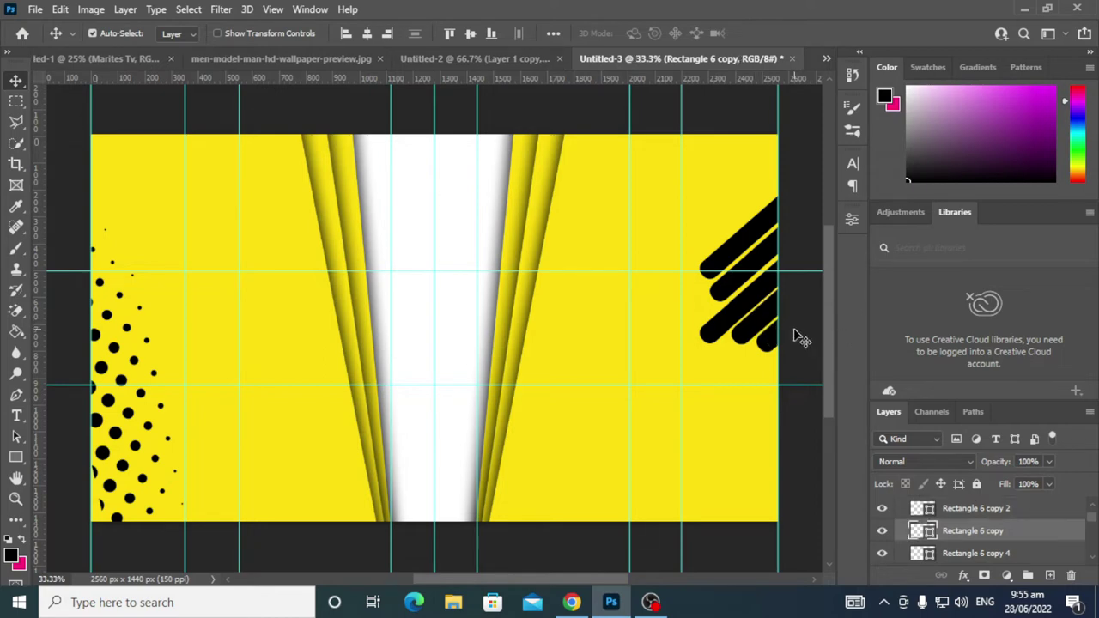
{"action": "left_click", "coordinate": [773, 348]}
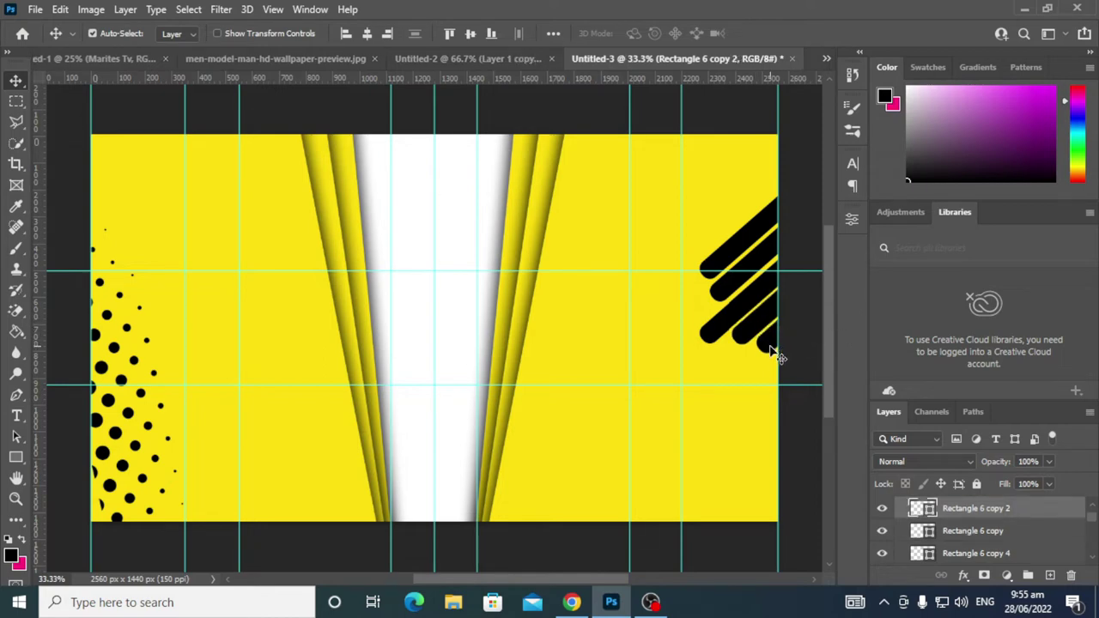
{"action": "left_click", "coordinate": [763, 265]}
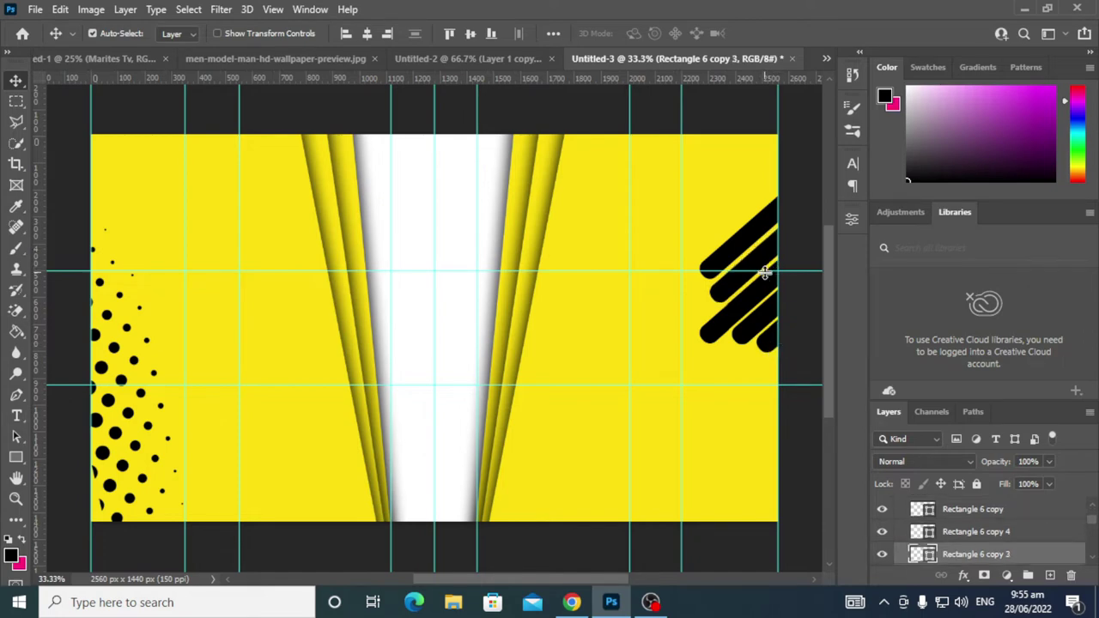
{"action": "left_click_drag", "start_coordinate": [767, 279], "coordinate": [768, 283]}
{"action": "left_click", "coordinate": [726, 255]}
{"action": "left_click_drag", "start_coordinate": [726, 255], "coordinate": [728, 261]}
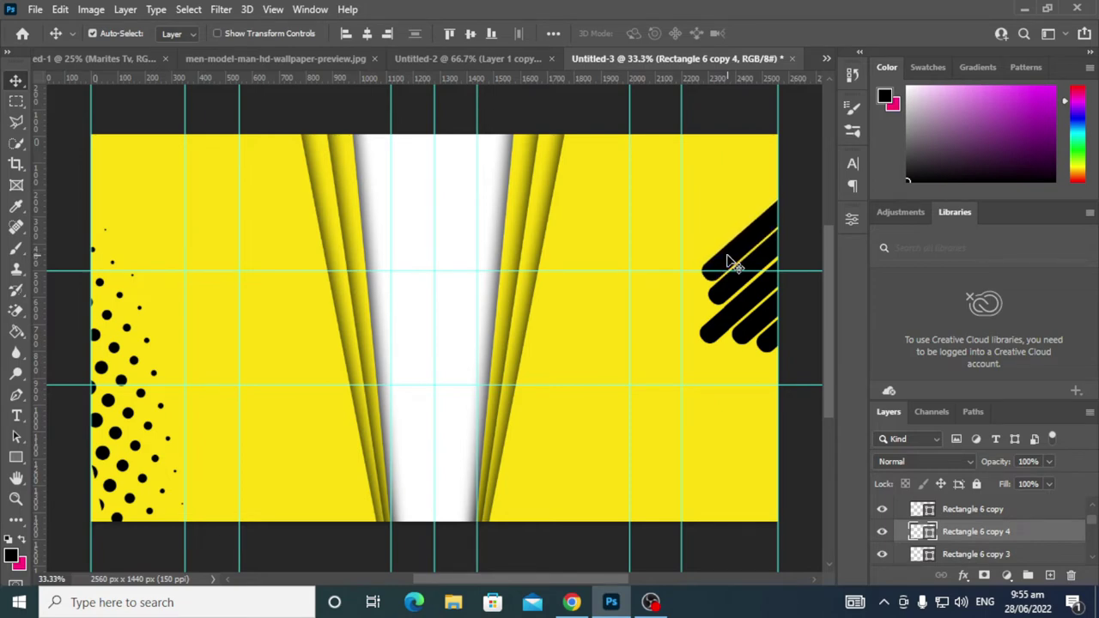
{"action": "left_click_drag", "start_coordinate": [726, 260], "coordinate": [729, 263]}
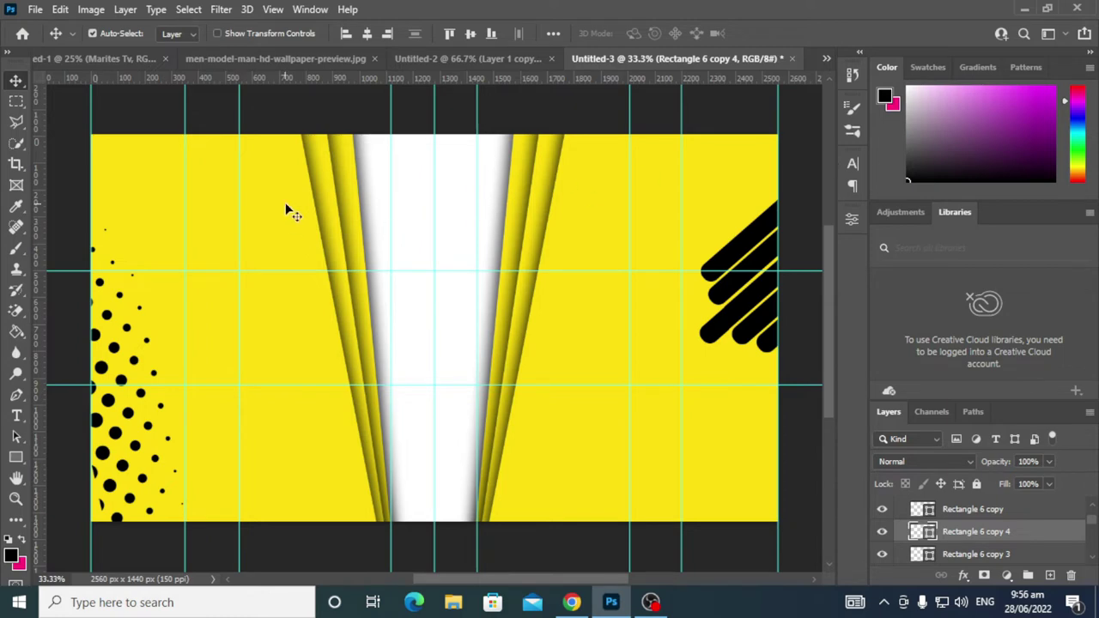
Select the banner's top band down to the first guide and select the shape design group.
{"action": "left_click", "coordinate": [18, 103]}
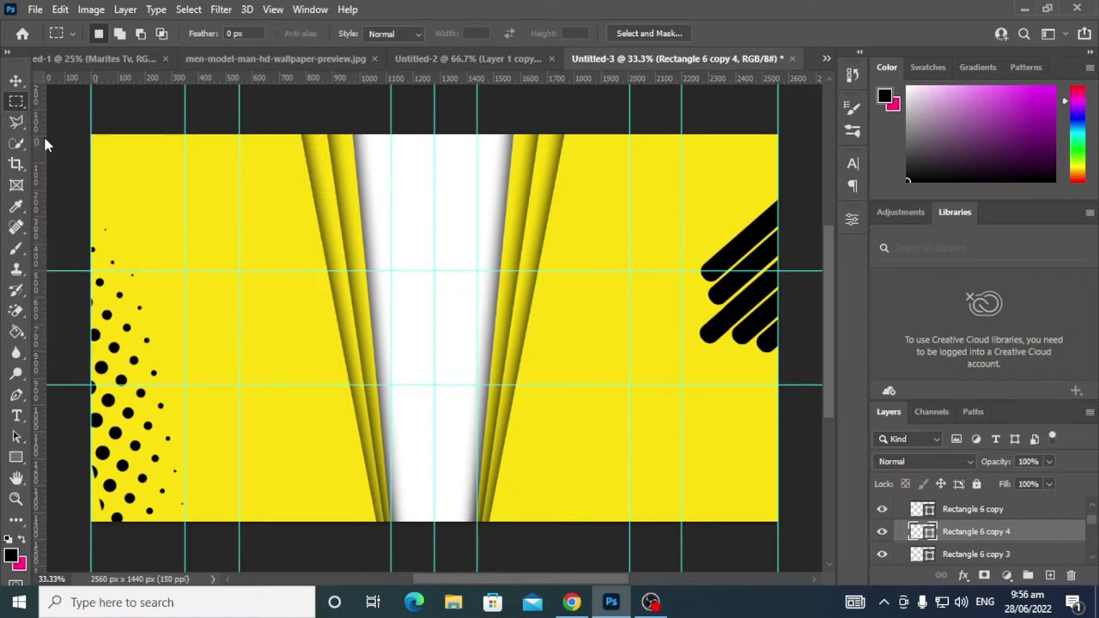
{"action": "left_click_drag", "start_coordinate": [79, 139], "coordinate": [770, 270]}
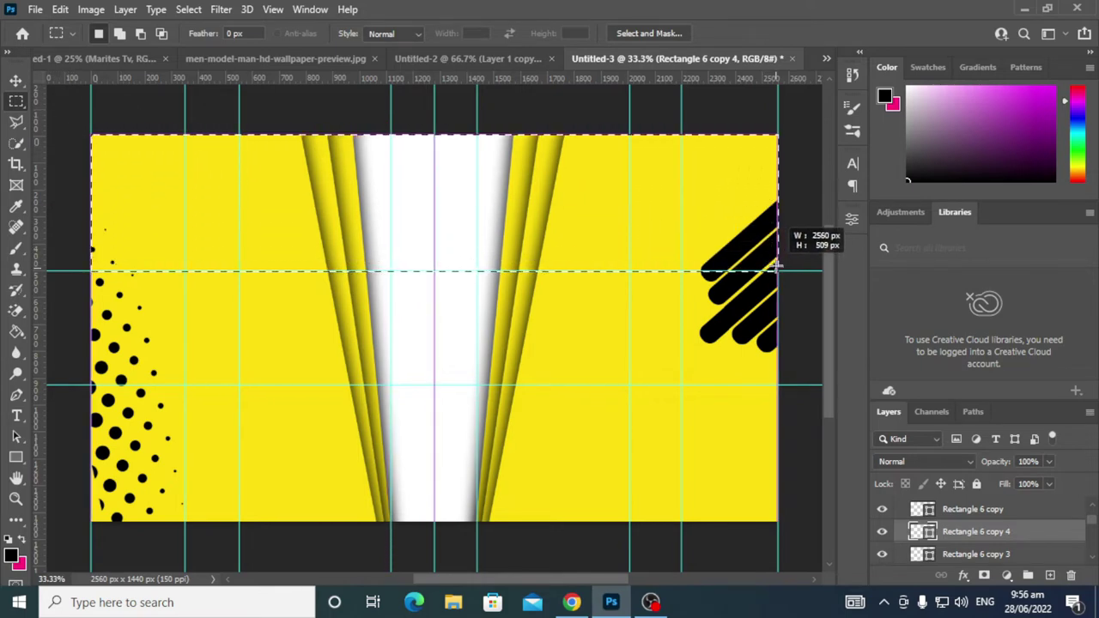
{"action": "left_click_drag", "start_coordinate": [769, 270], "coordinate": [778, 270]}
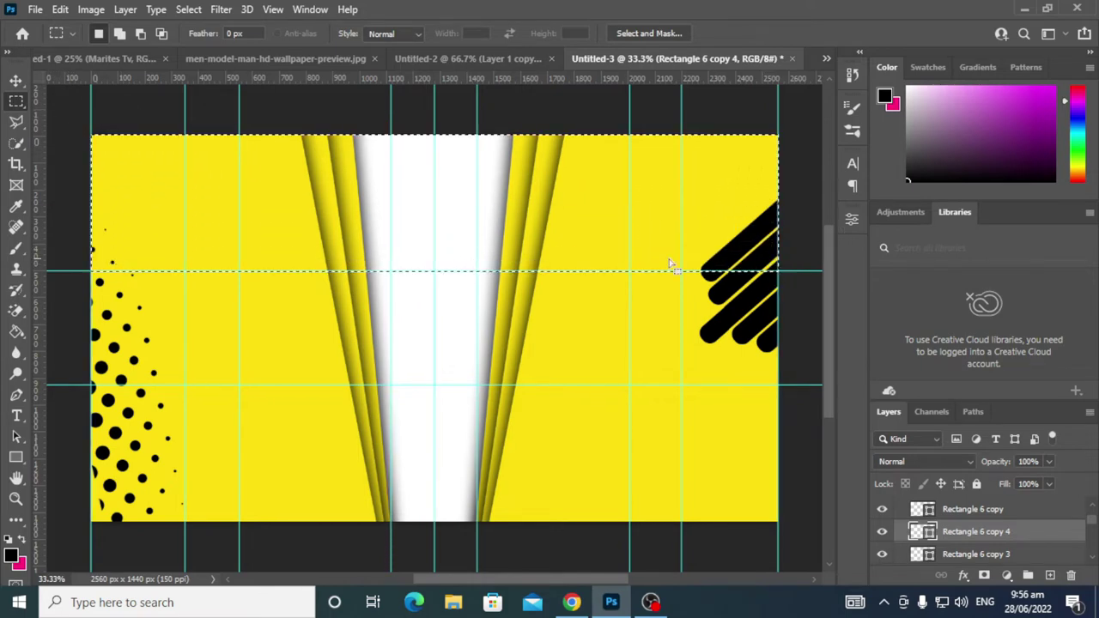
{"action": "left_click", "coordinate": [1014, 512]}
{"action": "scroll", "coordinate": [1019, 550], "scroll_direction": "up", "scroll_amount": 1}
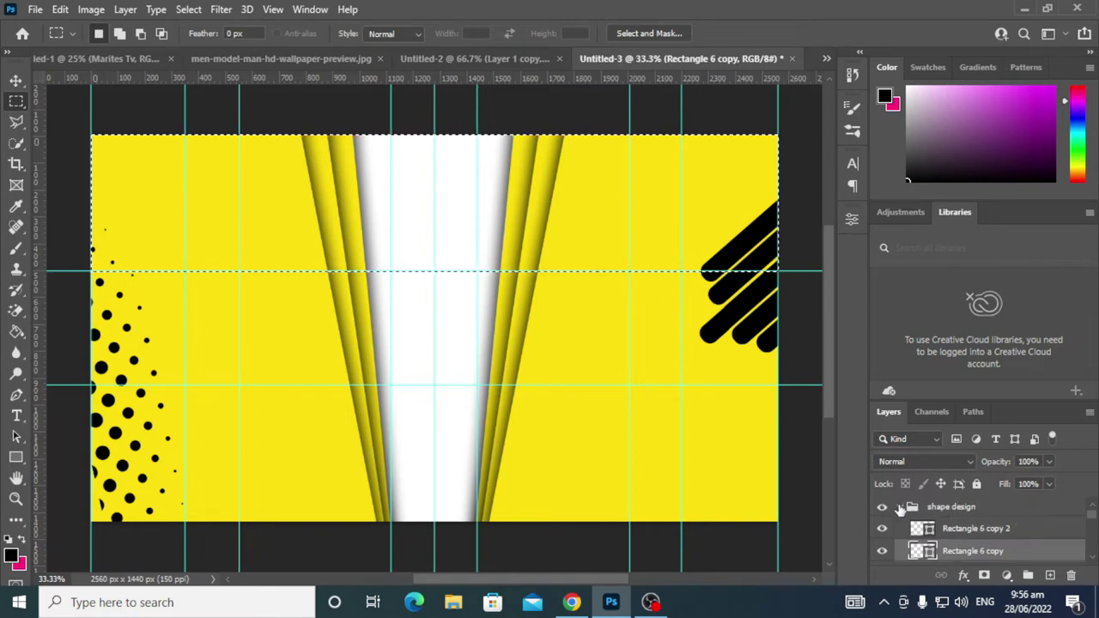
{"action": "left_click", "coordinate": [899, 507]}
{"action": "left_click", "coordinate": [955, 513]}
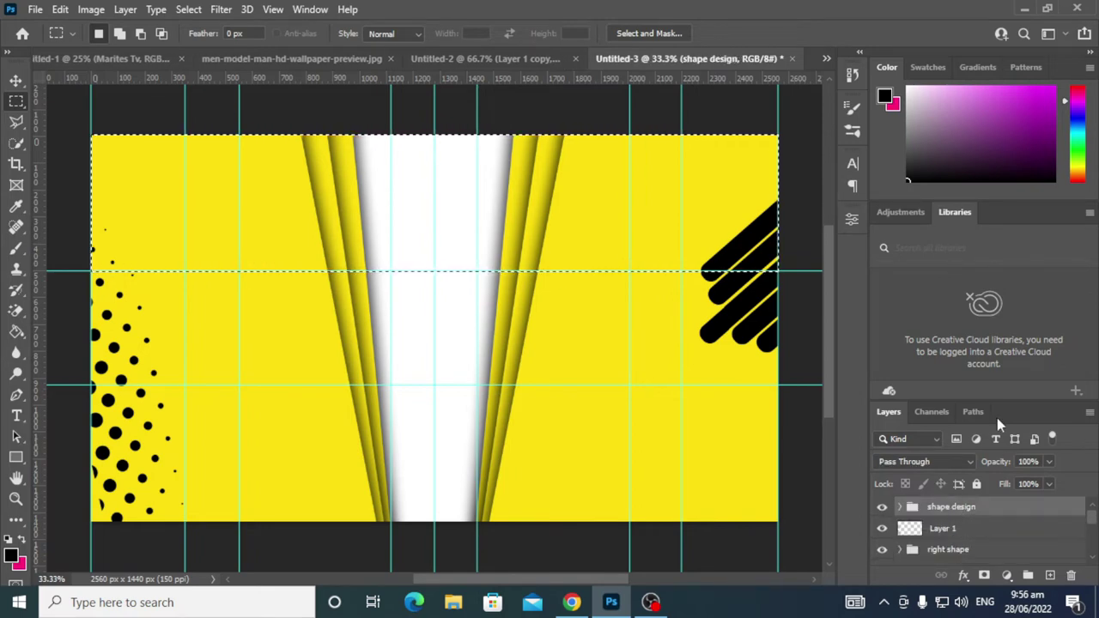
Fill the top band with #ffffff white on a new layer and deselect.
{"action": "left_click", "coordinate": [12, 556]}
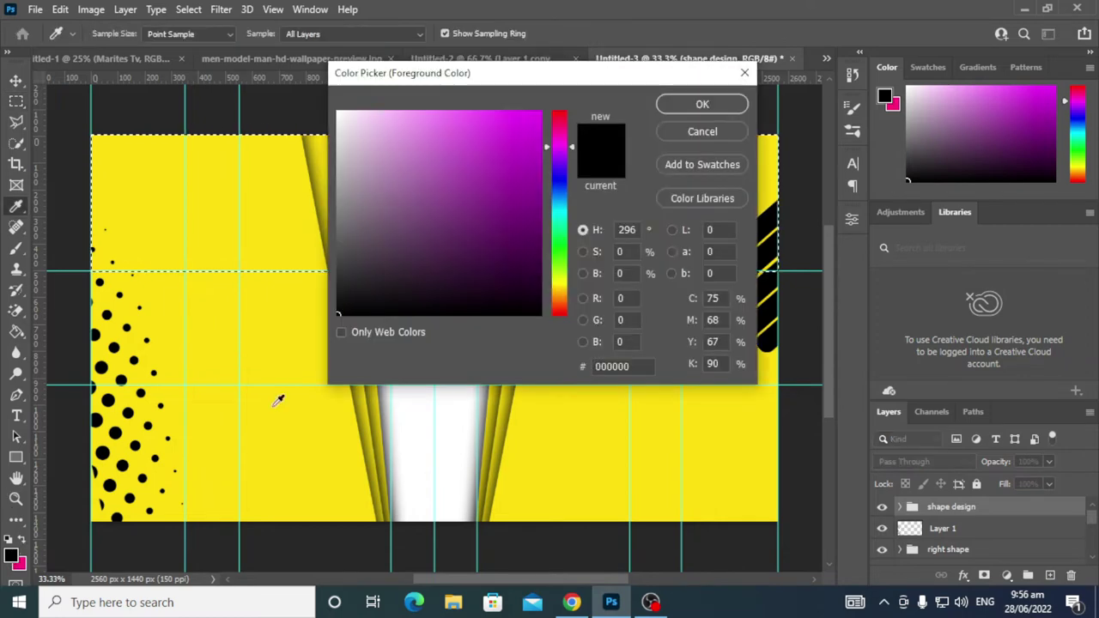
{"action": "type", "text": "ffffff"}
{"action": "left_click", "coordinate": [703, 105]}
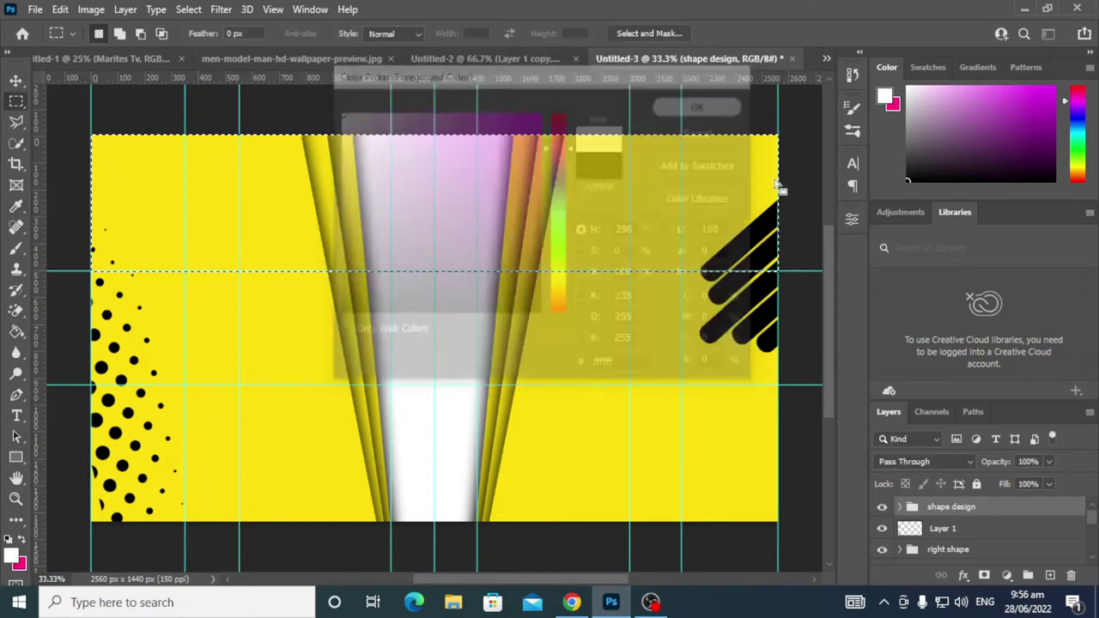
{"action": "key", "text": "alt+BackSpace"}
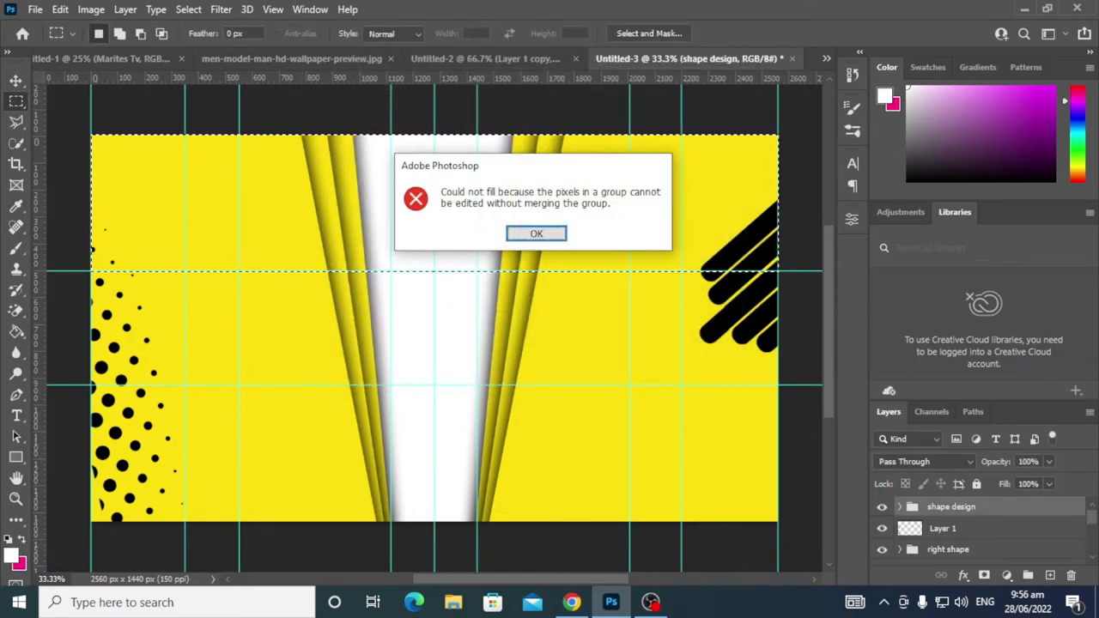
{"action": "left_click", "coordinate": [525, 234]}
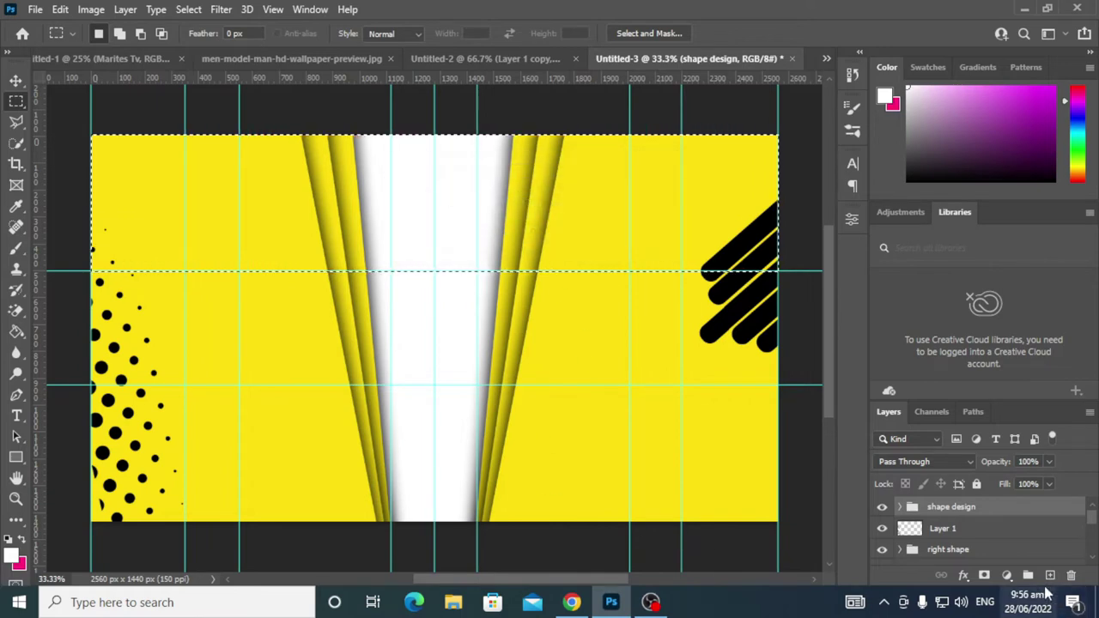
{"action": "left_click", "coordinate": [1049, 575]}
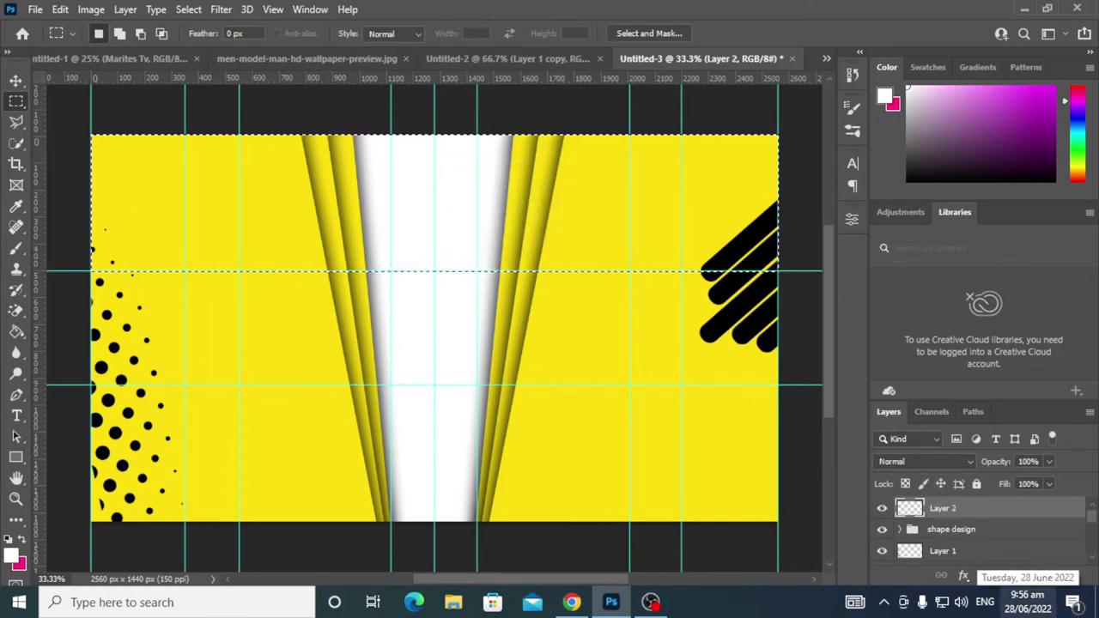
{"action": "key", "text": "alt+BackSpace"}
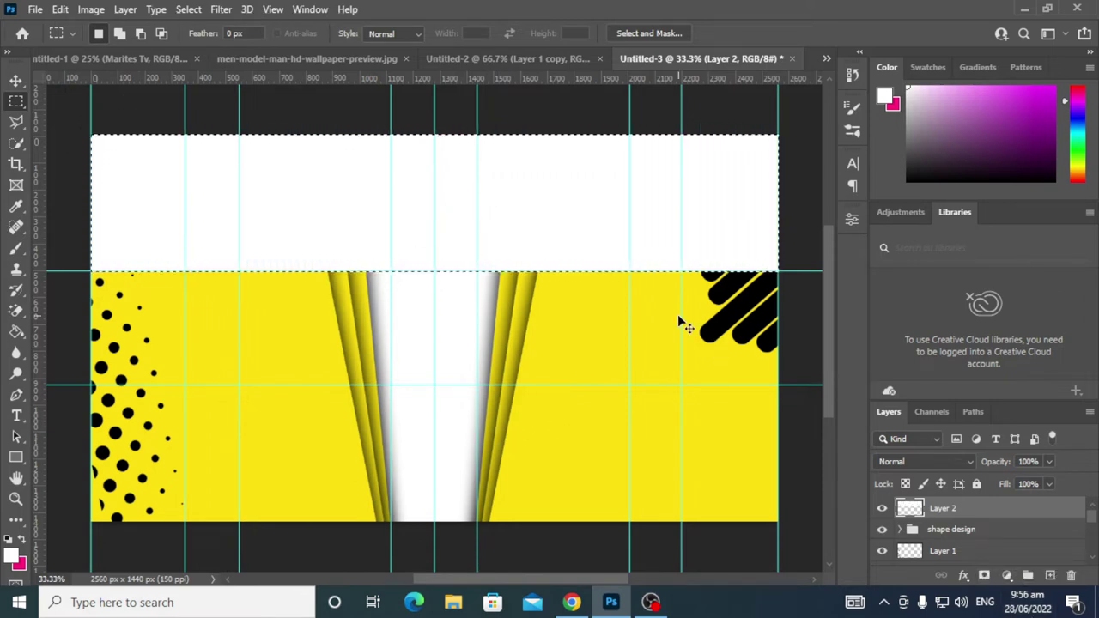
{"action": "key", "text": "ctrl+d"}
Duplicate the white band onto a new layer and align it to the bottom edge.
{"action": "key", "text": "ctrl+shift+alt+n"}
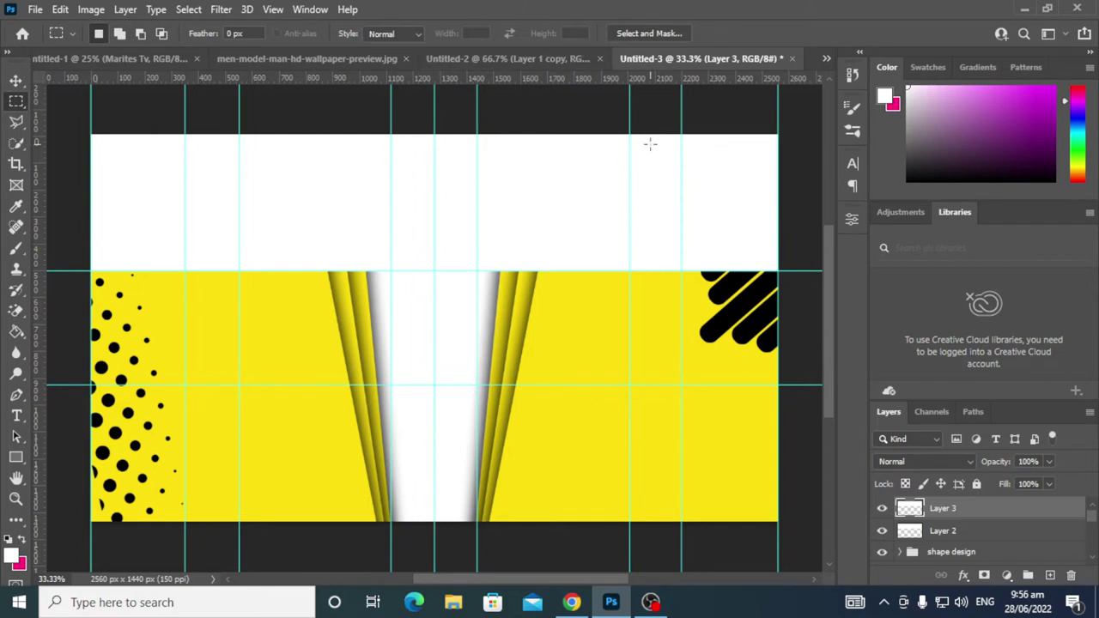
{"action": "left_click", "coordinate": [17, 81]}
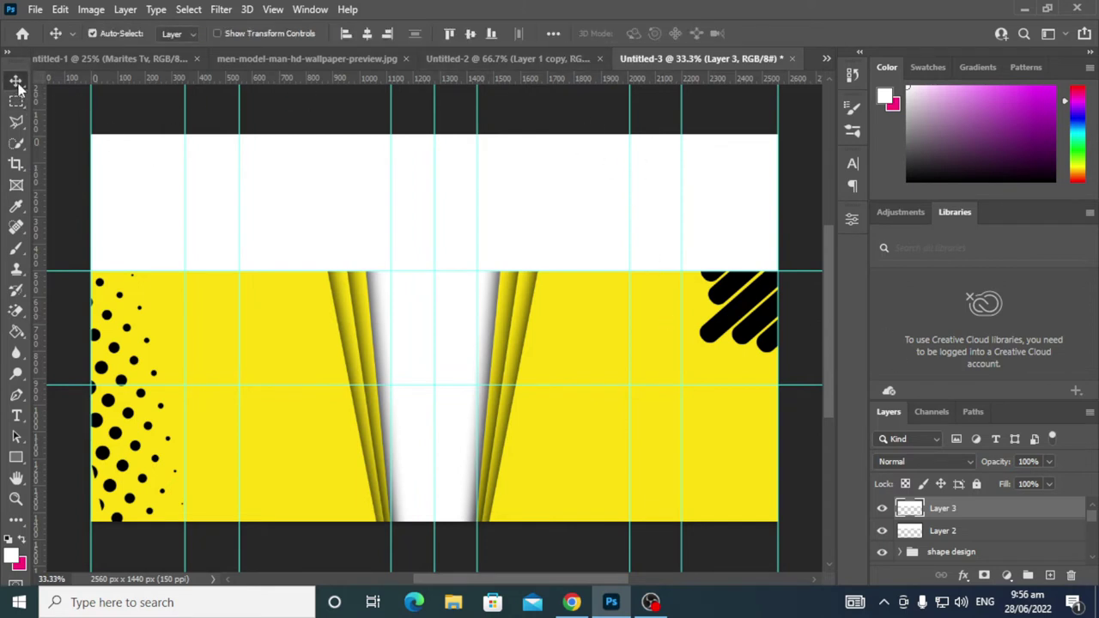
{"action": "left_click", "coordinate": [492, 36]}
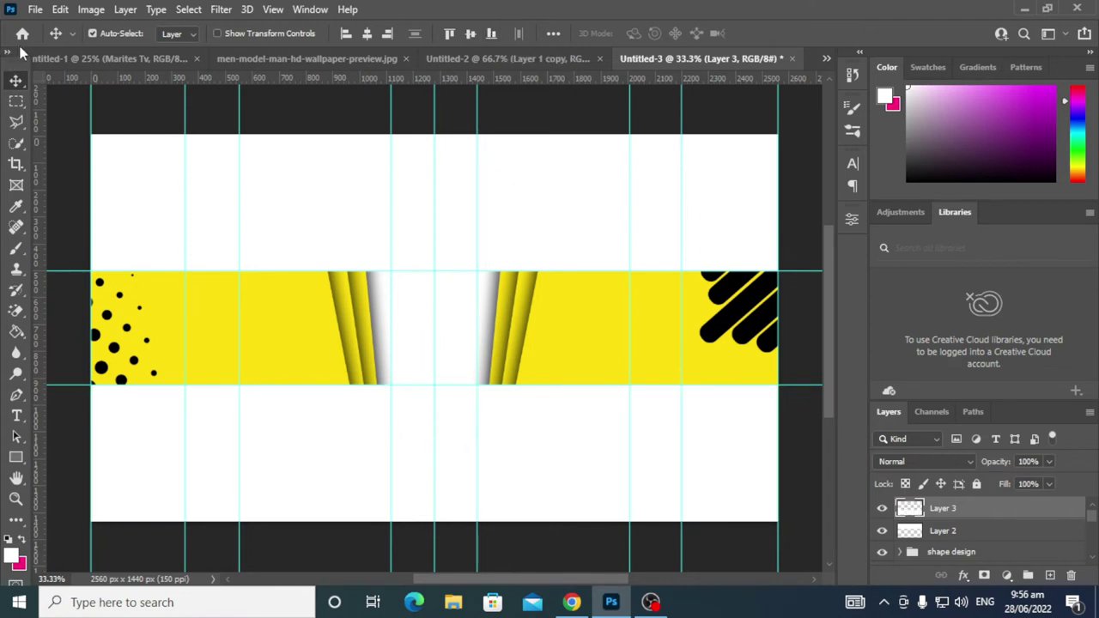
{"action": "left_click", "coordinate": [812, 134]}
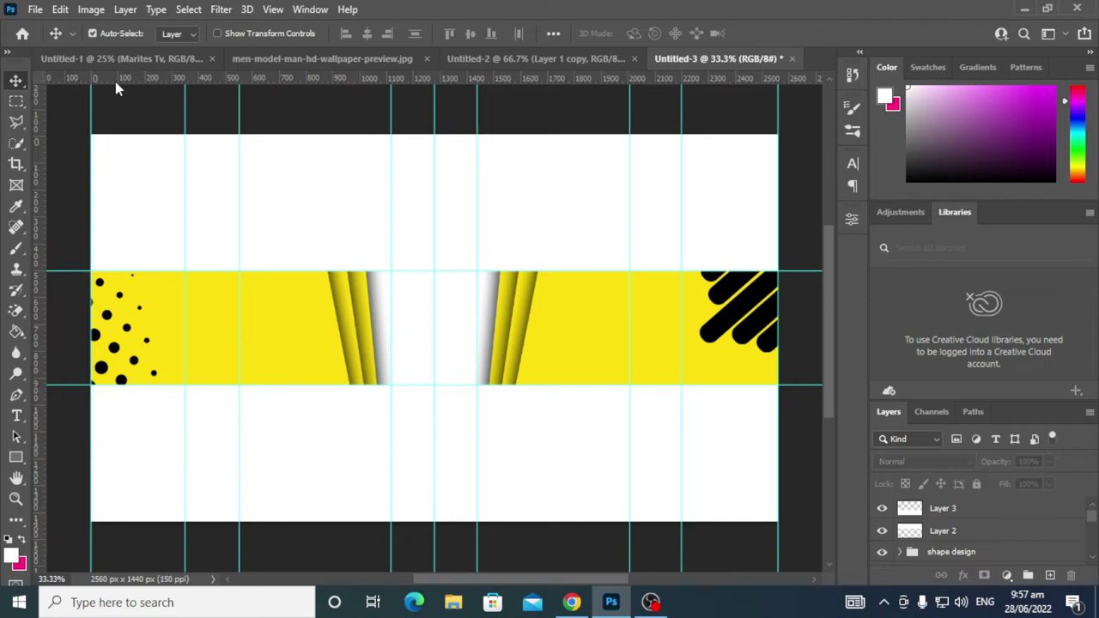
On the man's photo, show Background, delete Background copy, and convert Background to Layer 0.
{"action": "left_click", "coordinate": [361, 58]}
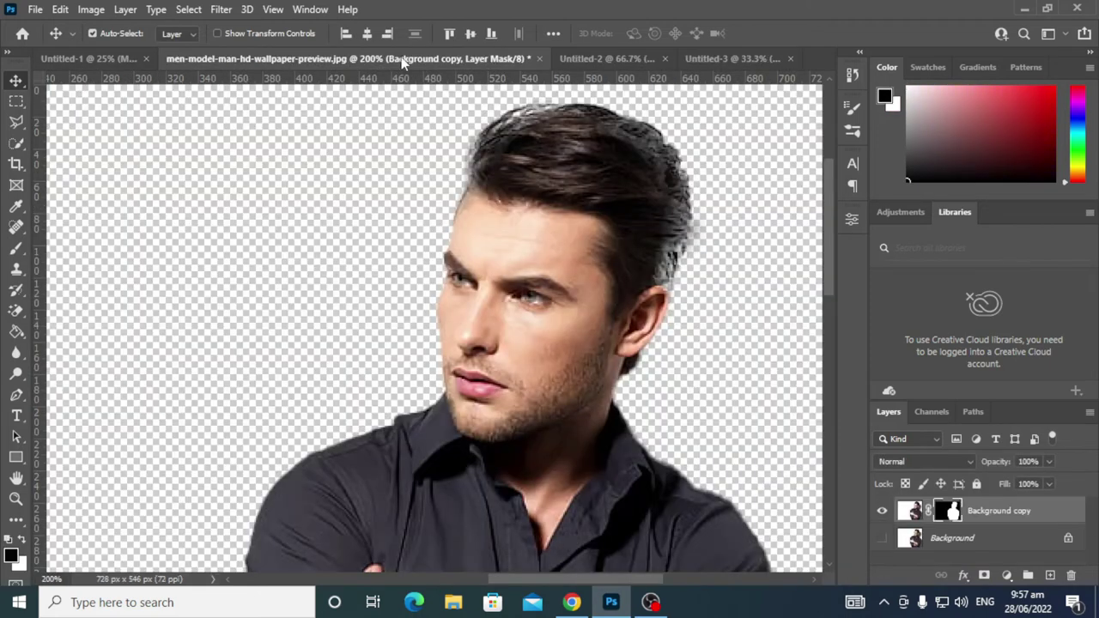
{"action": "left_click", "coordinate": [881, 538]}
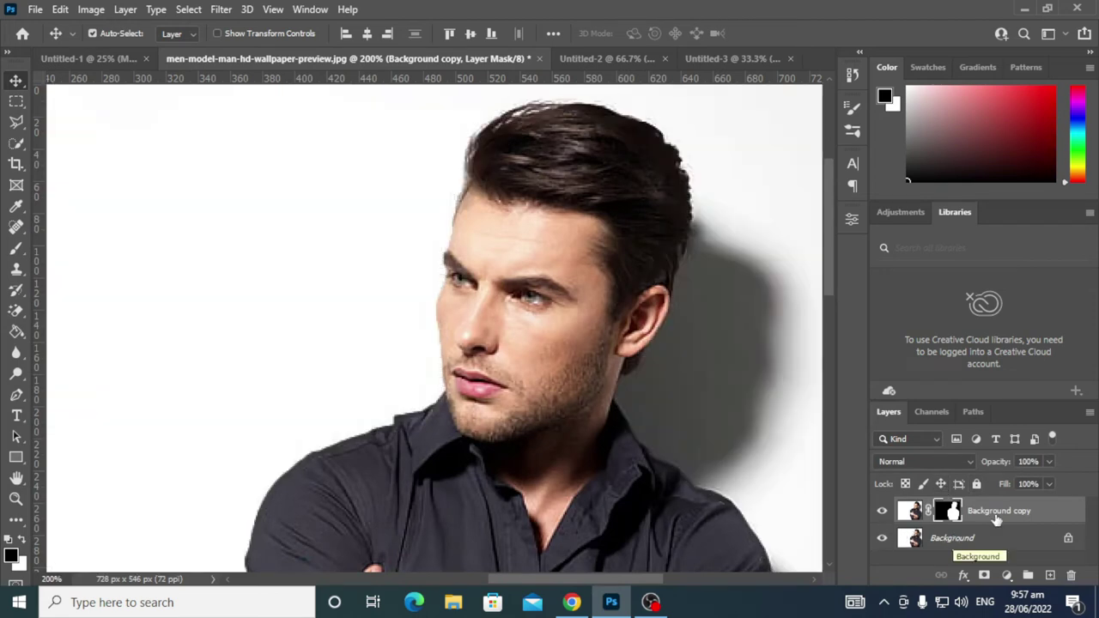
{"action": "left_click_drag", "start_coordinate": [1022, 514], "coordinate": [1071, 577]}
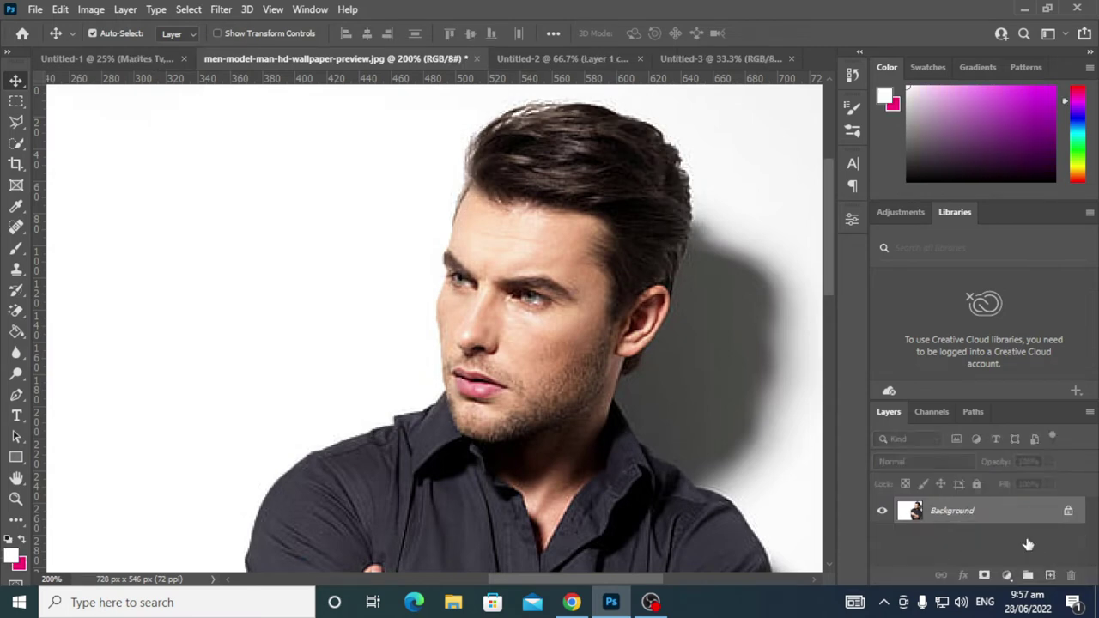
{"action": "double_click", "coordinate": [1038, 513]}
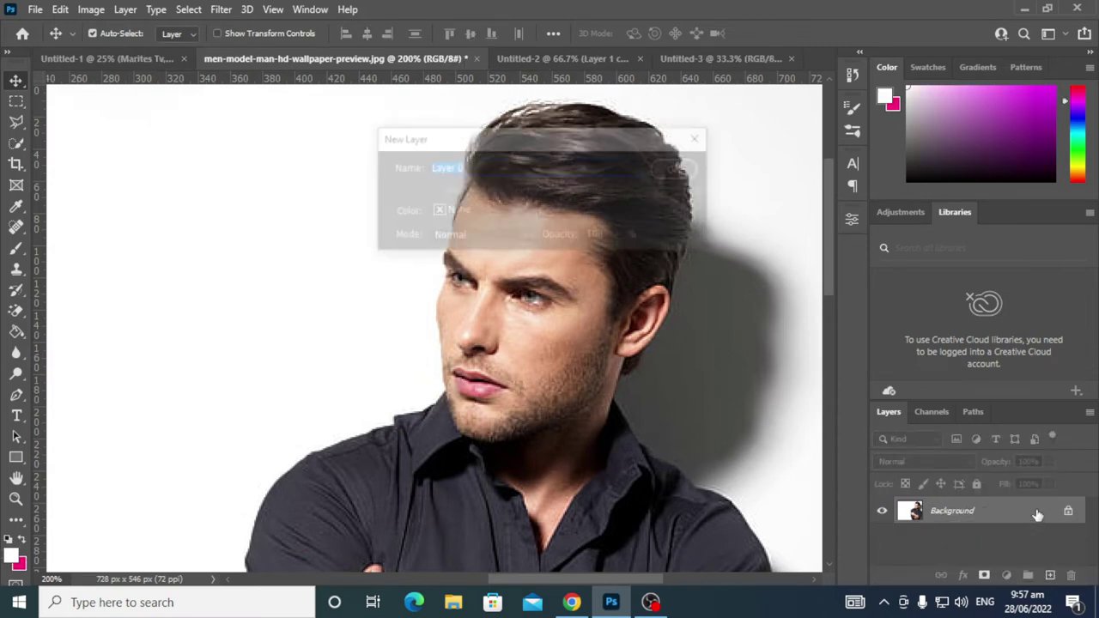
{"action": "left_click", "coordinate": [678, 167]}
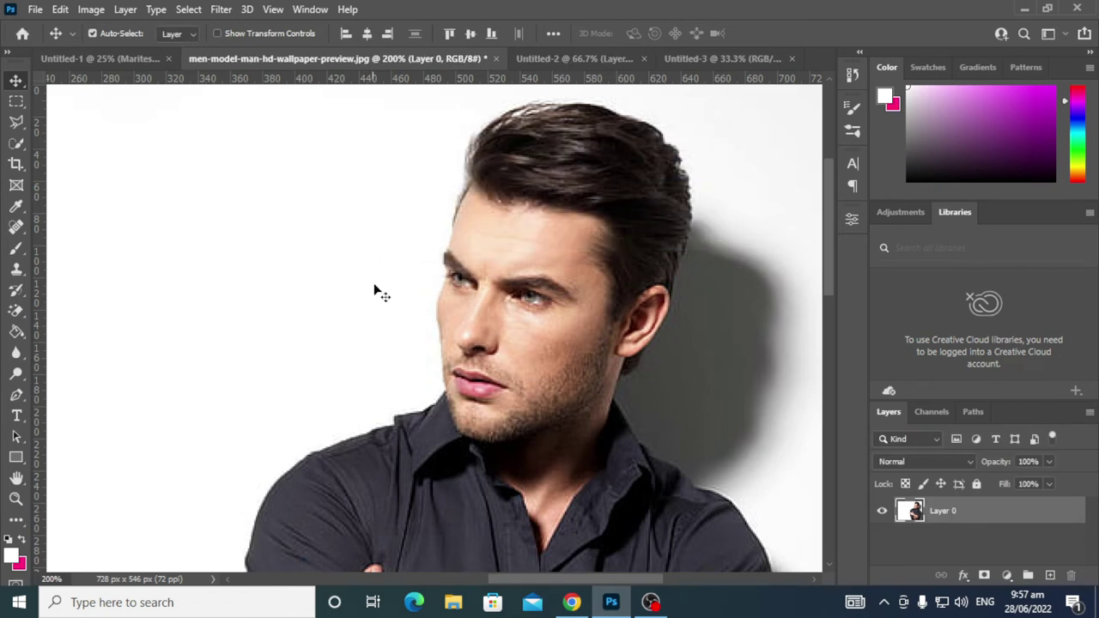
Try moving Layer 0 across the canvas, then undo the move.
{"action": "key", "text": "ctrl+minus"}
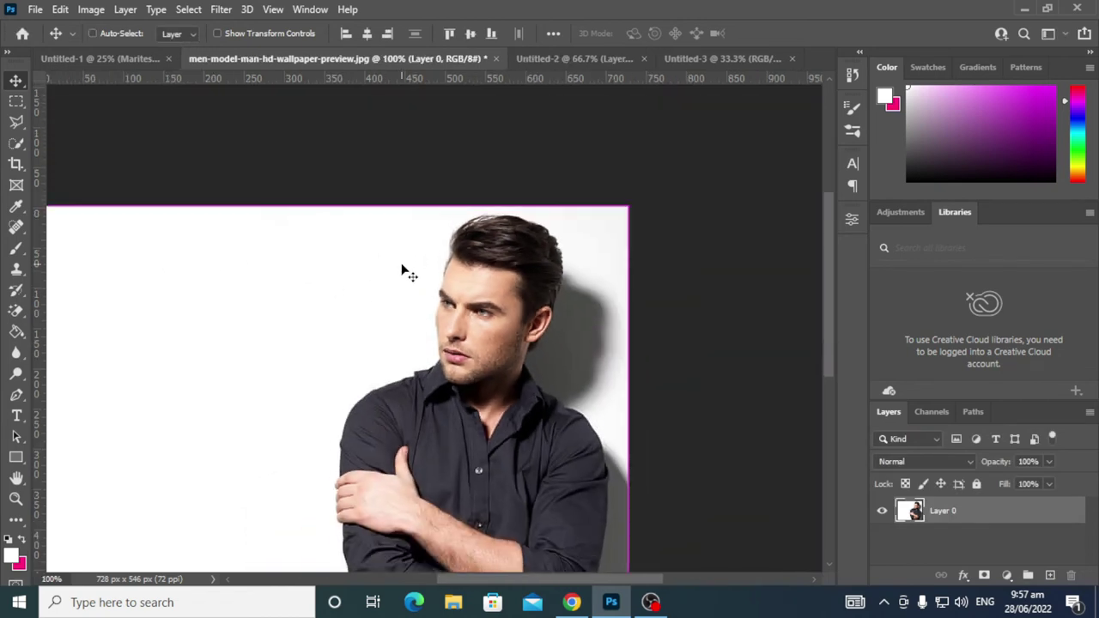
{"action": "left_click_drag", "start_coordinate": [300, 287], "coordinate": [305, 256]}
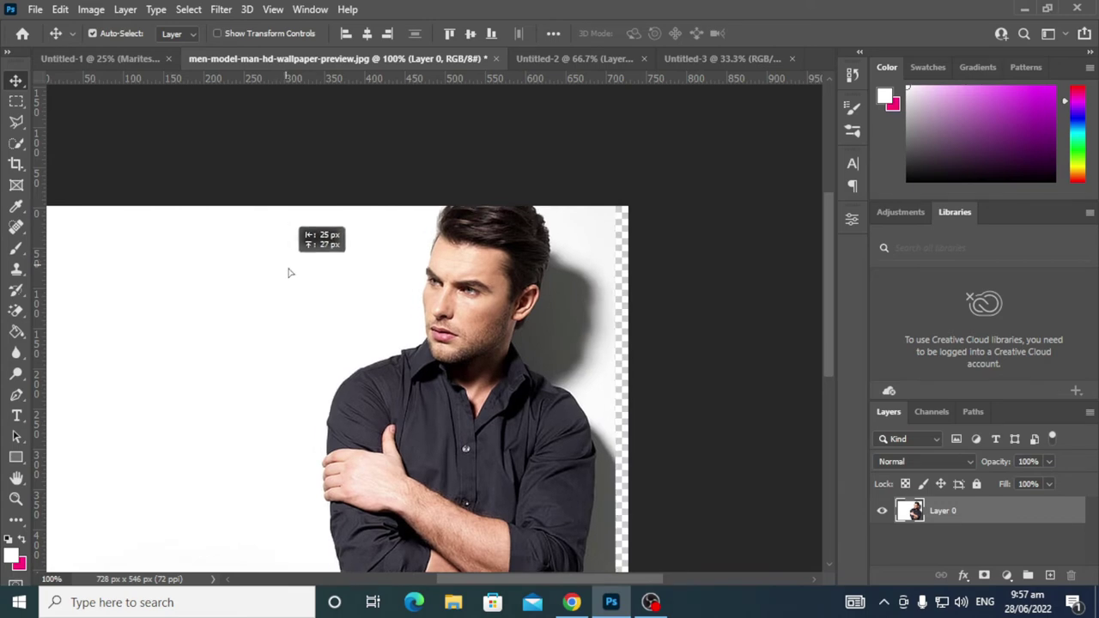
{"action": "left_click_drag", "start_coordinate": [305, 256], "coordinate": [289, 273]}
{"action": "key", "text": "ctrl"}
{"action": "key", "text": "ctrl+z"}
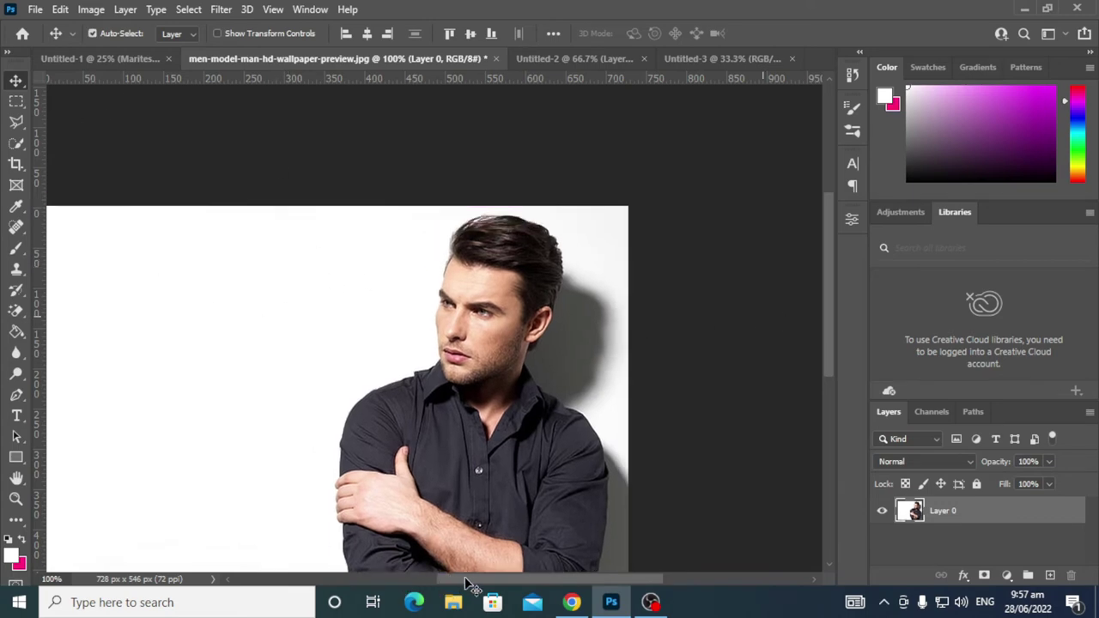
{"action": "left_click_drag", "start_coordinate": [464, 579], "coordinate": [411, 586]}
{"action": "mouse_move", "coordinate": [829, 217]}
{"action": "left_mouse_down"}
{"action": "mouse_move", "coordinate": [824, 281]}
{"action": "mouse_move", "coordinate": [830, 243]}
{"action": "left_mouse_up"}
{"action": "scroll", "coordinate": [816, 257], "scroll_direction": "up", "scroll_amount": 1}
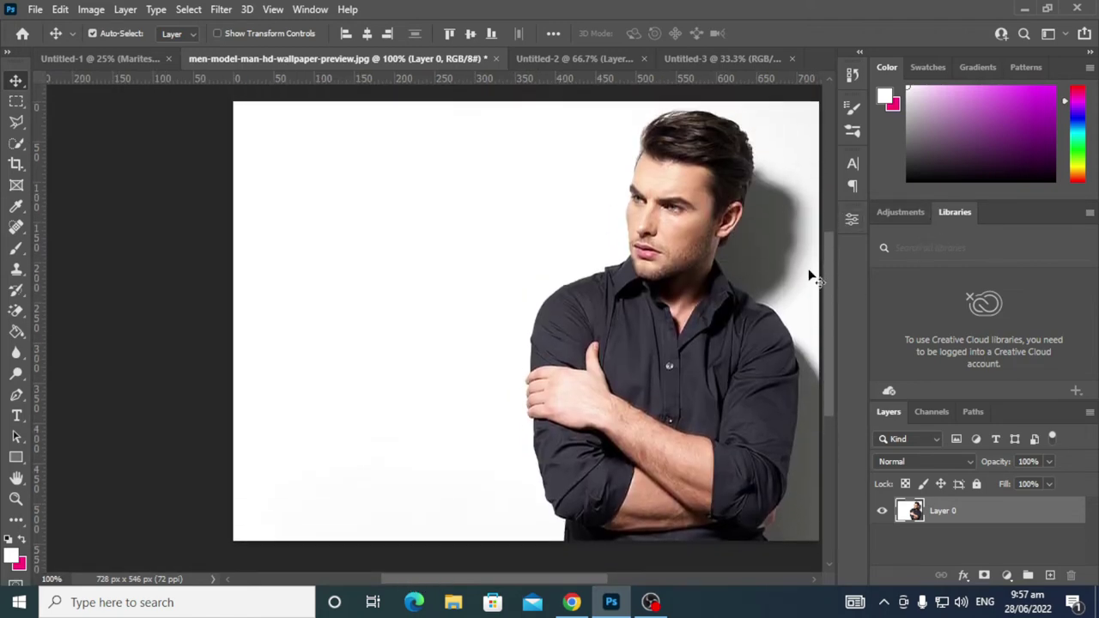
{"action": "left_click_drag", "start_coordinate": [547, 586], "coordinate": [569, 589]}
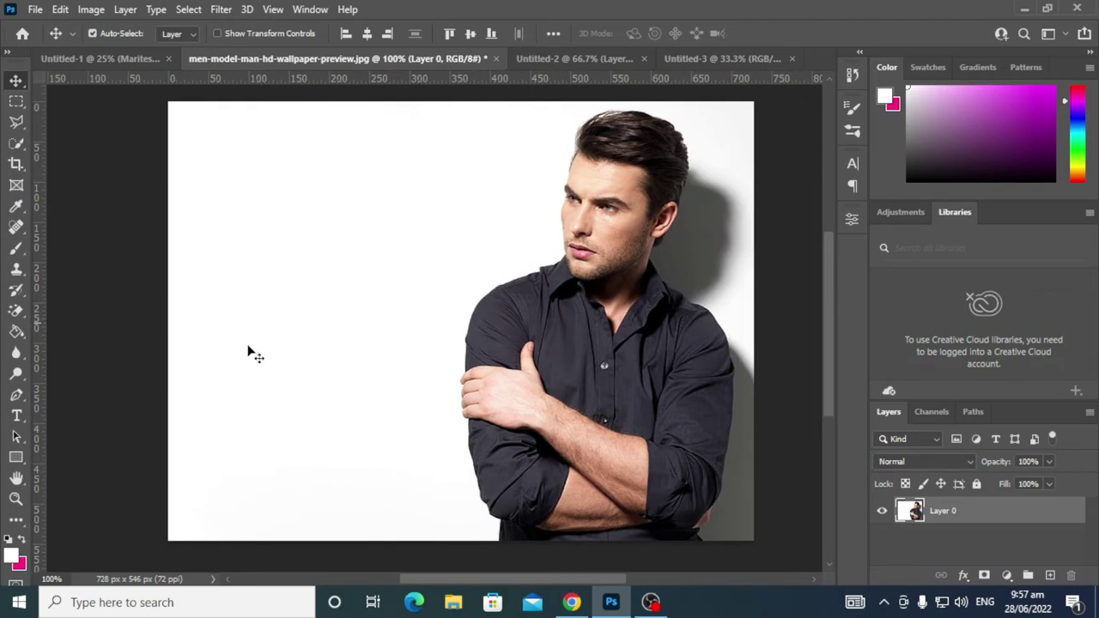
Erase the white background and grey shadow with the Magic Eraser, then undo both erases.
{"action": "left_click", "coordinate": [17, 315]}
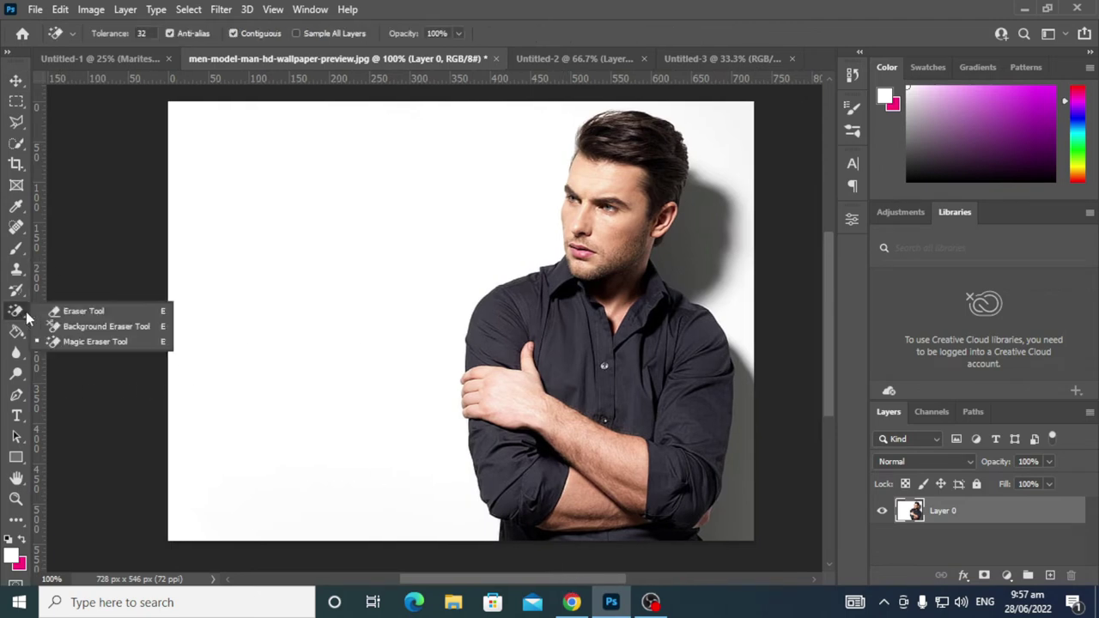
{"action": "left_click", "coordinate": [163, 345]}
{"action": "left_click", "coordinate": [368, 206]}
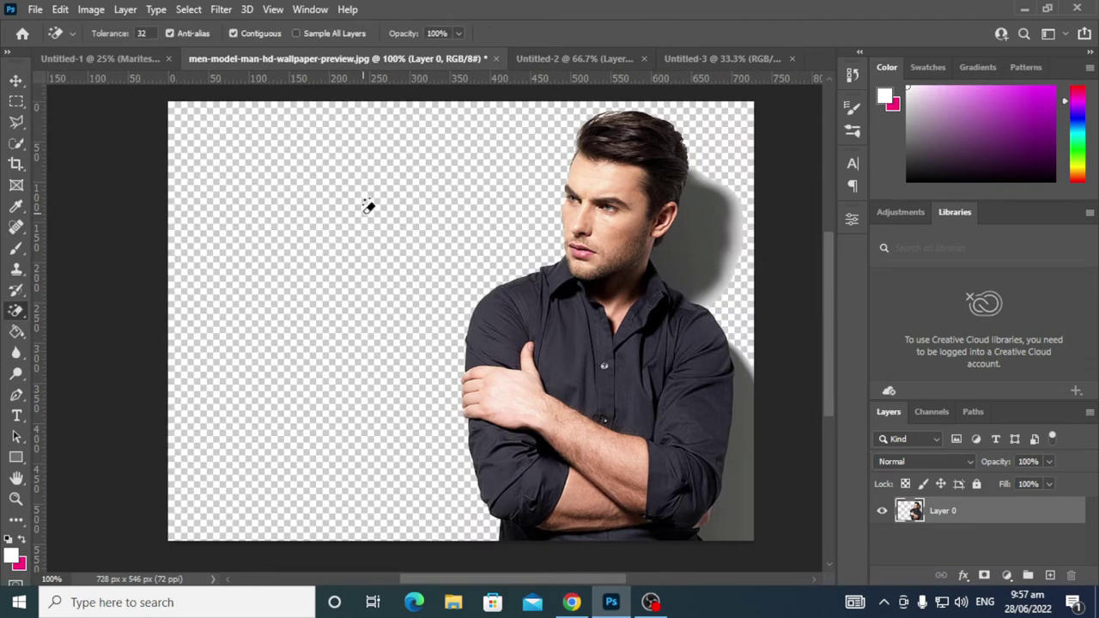
{"action": "left_click", "coordinate": [712, 221]}
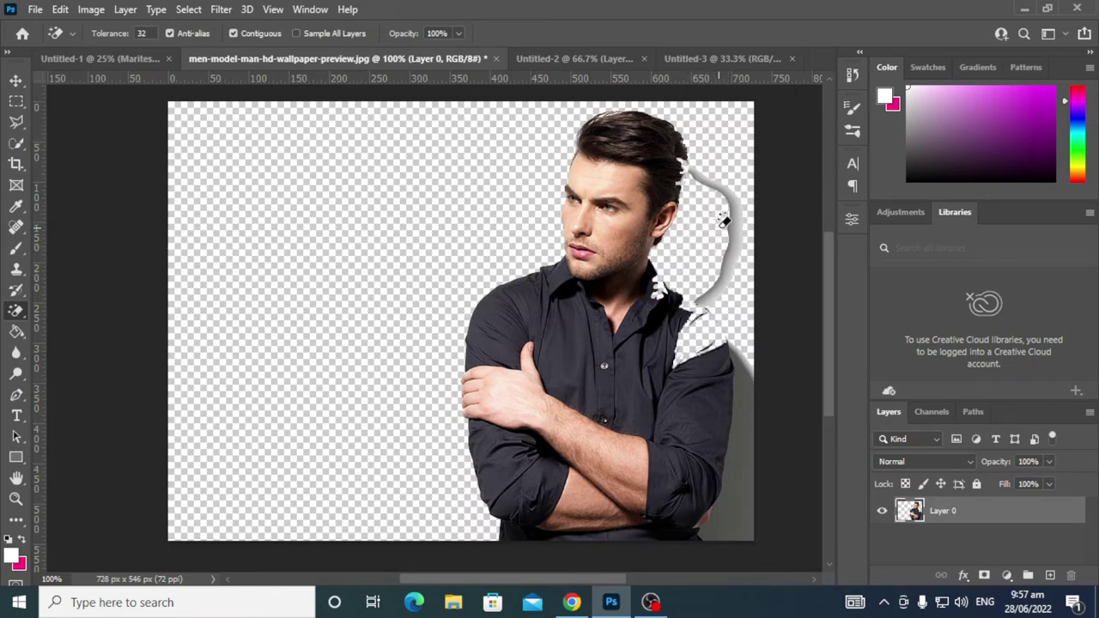
{"action": "key", "text": "z"}
{"action": "key", "text": "ctrl+z"}
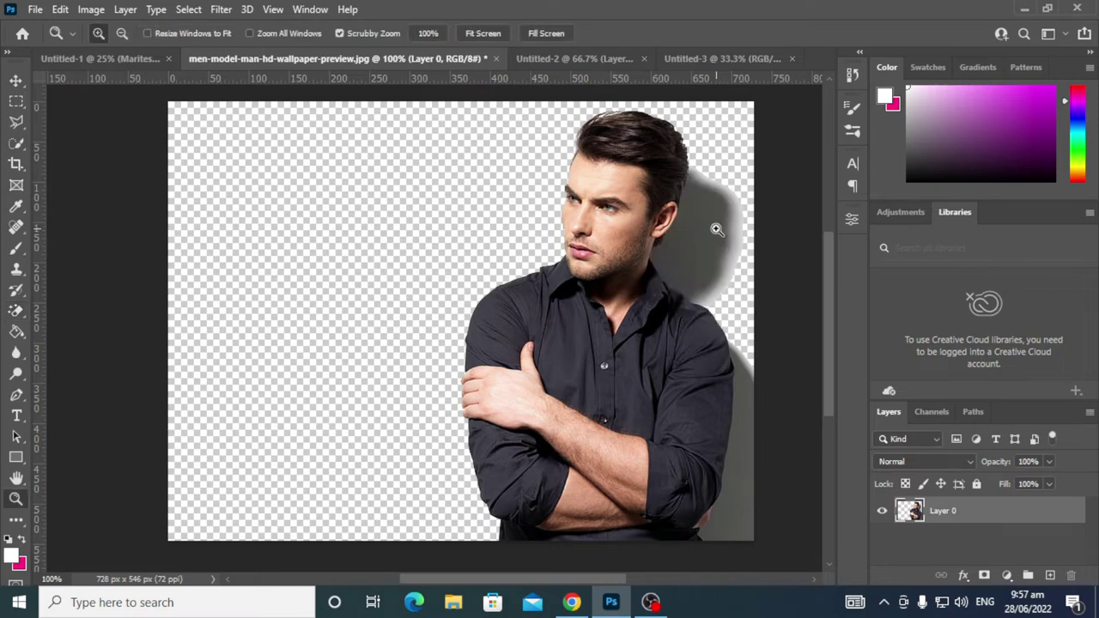
{"action": "key", "text": "ctrl+z"}
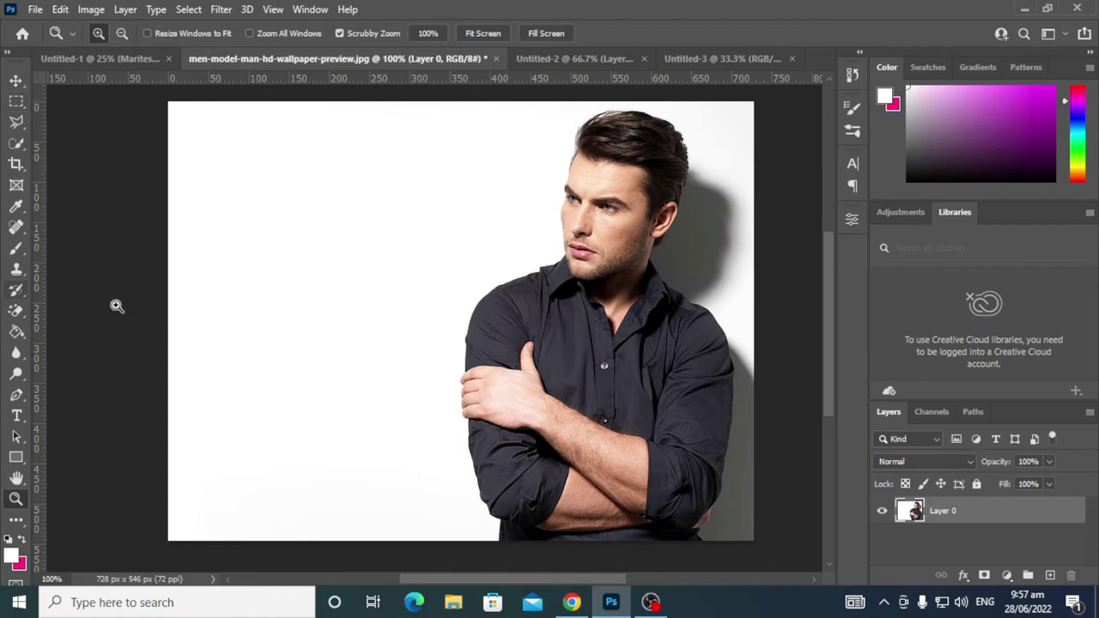
Open the Select and Mask workspace from the Select menu.
{"action": "left_click", "coordinate": [189, 9]}
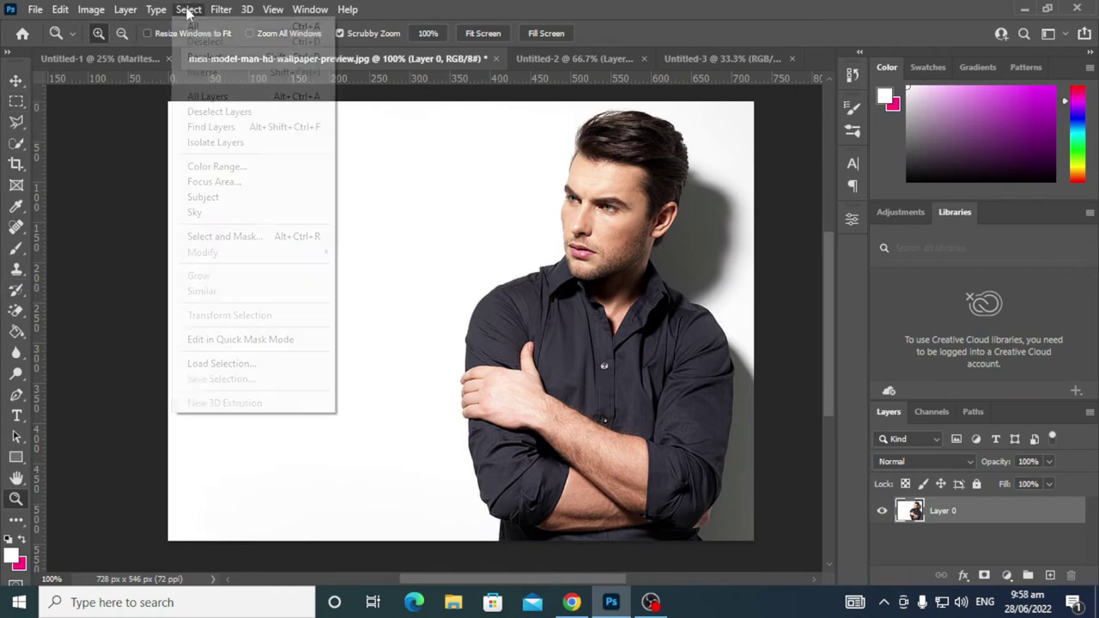
{"action": "left_click", "coordinate": [191, 10]}
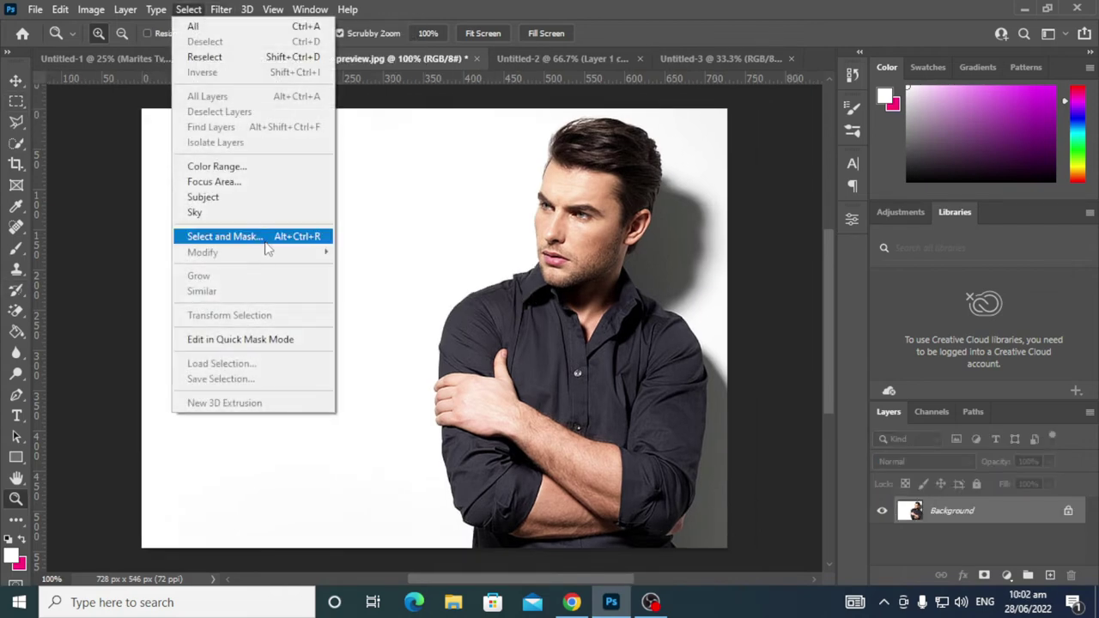
{"action": "left_click", "coordinate": [677, 8]}
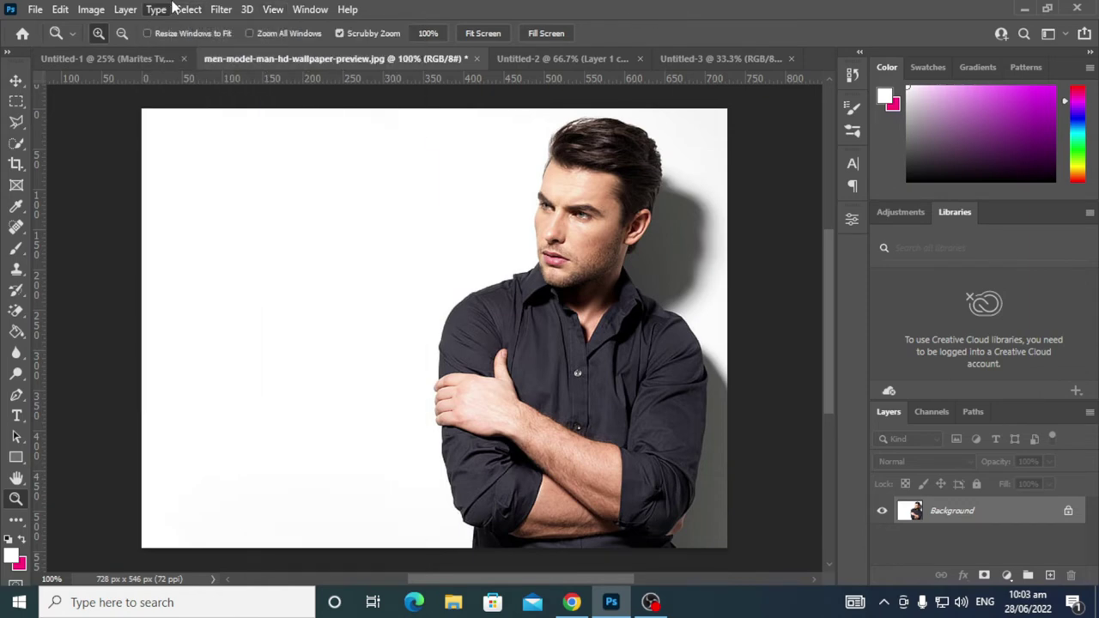
{"action": "left_click", "coordinate": [176, 9]}
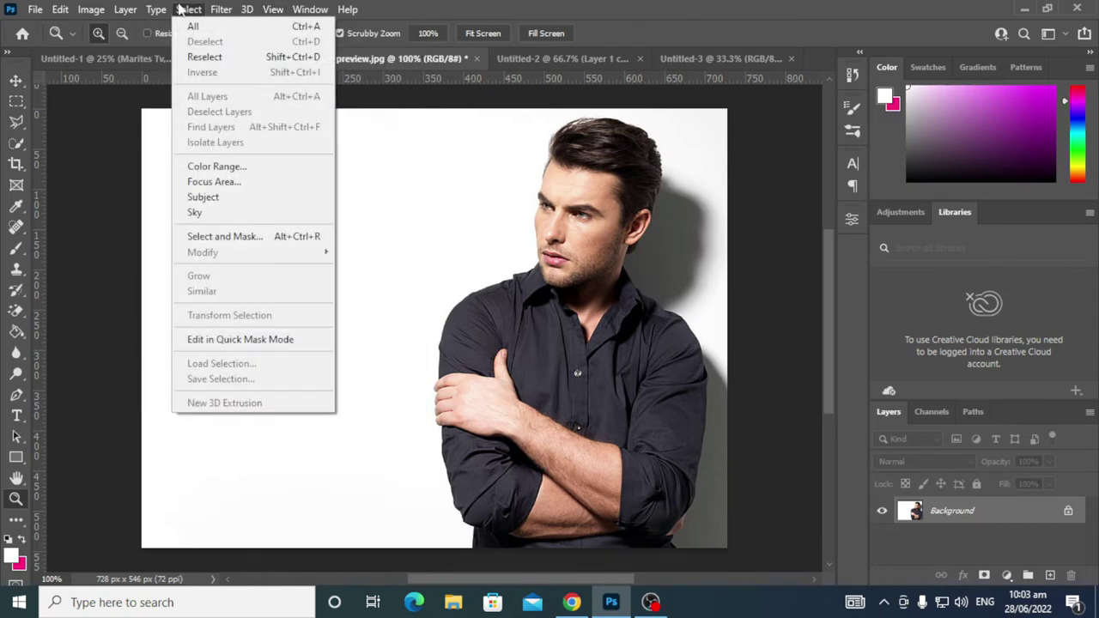
{"action": "left_click", "coordinate": [269, 235]}
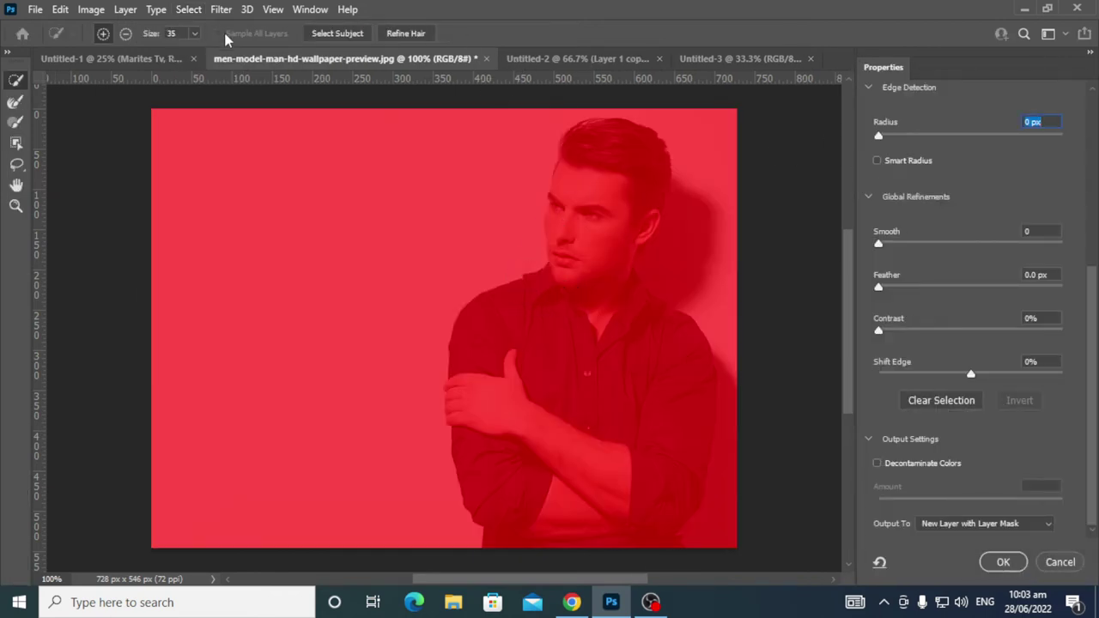
Refine the hair edges, enable Decontaminate Colors, and output to a new layer with mask.
{"action": "left_click", "coordinate": [15, 101]}
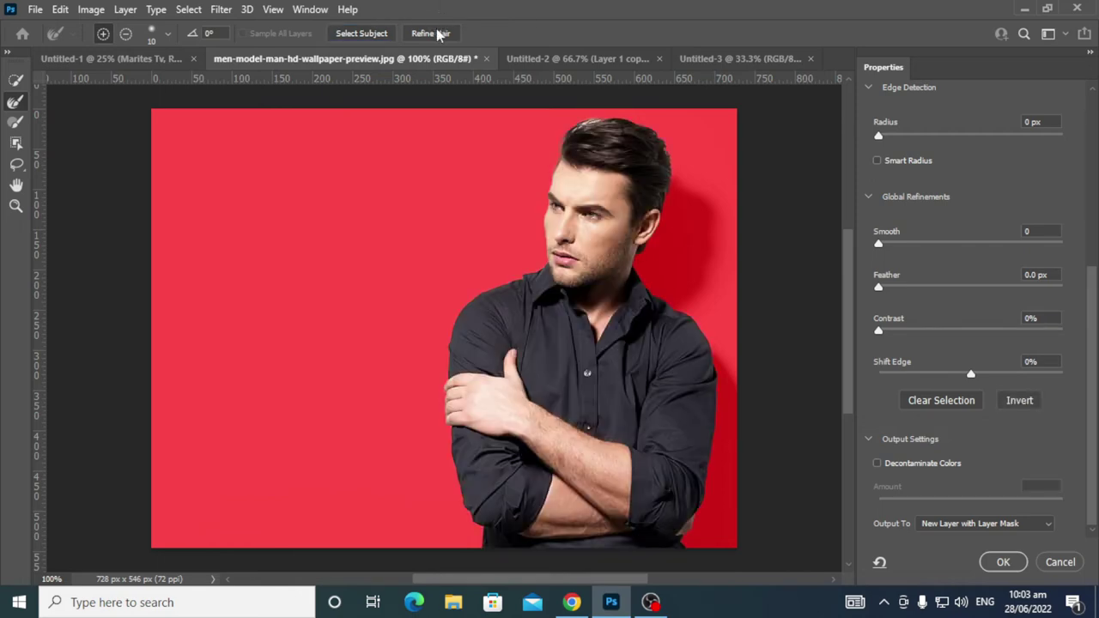
{"action": "left_click", "coordinate": [906, 464]}
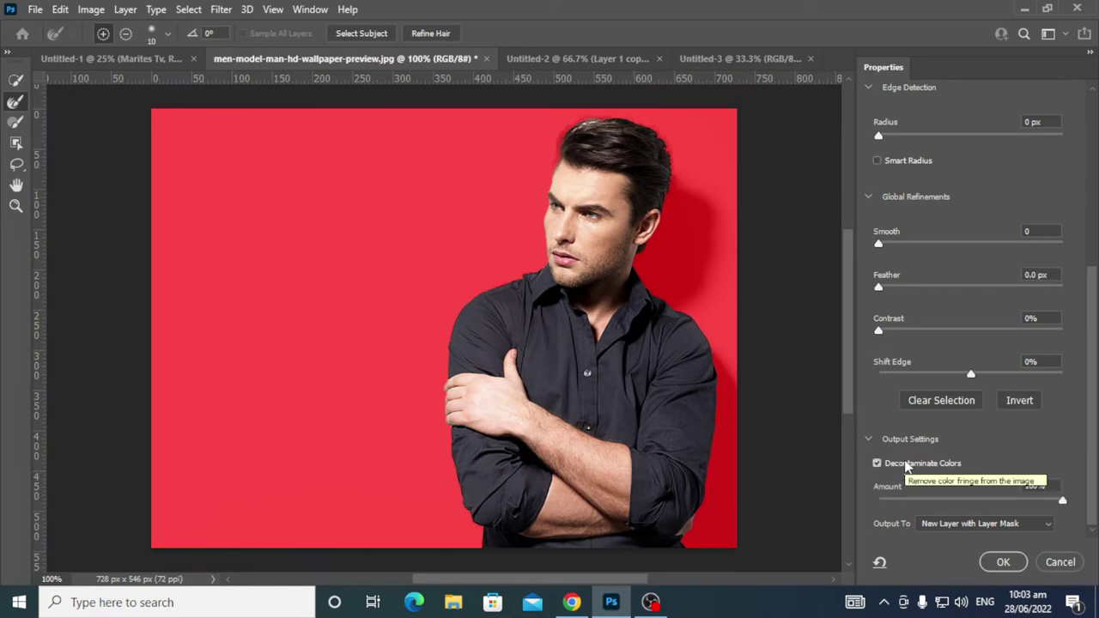
{"action": "left_click", "coordinate": [906, 465]}
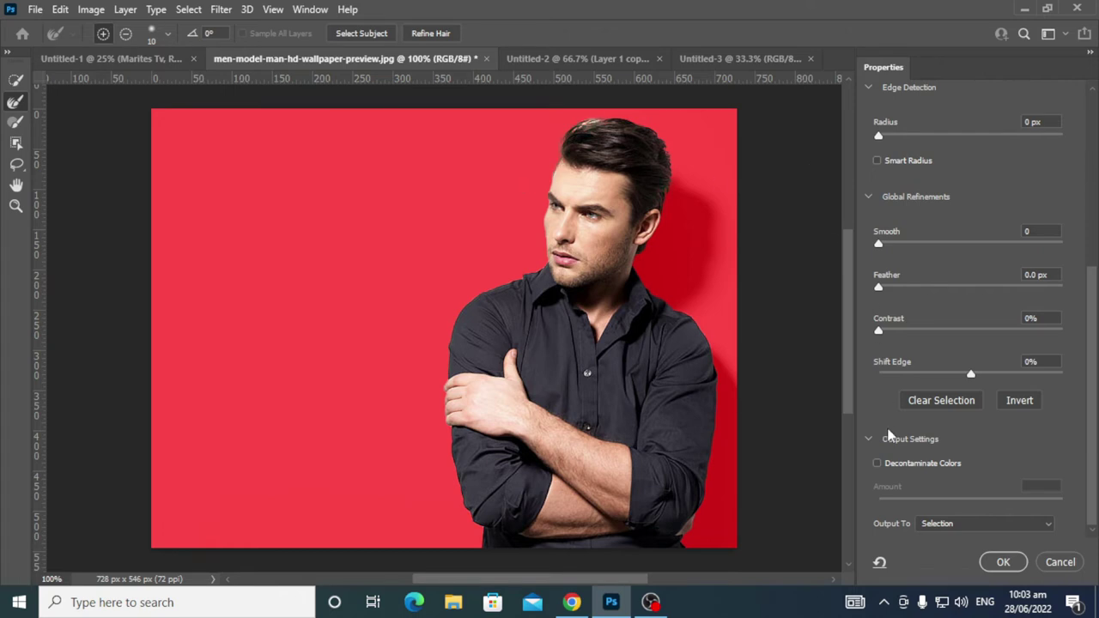
{"action": "left_click", "coordinate": [877, 463]}
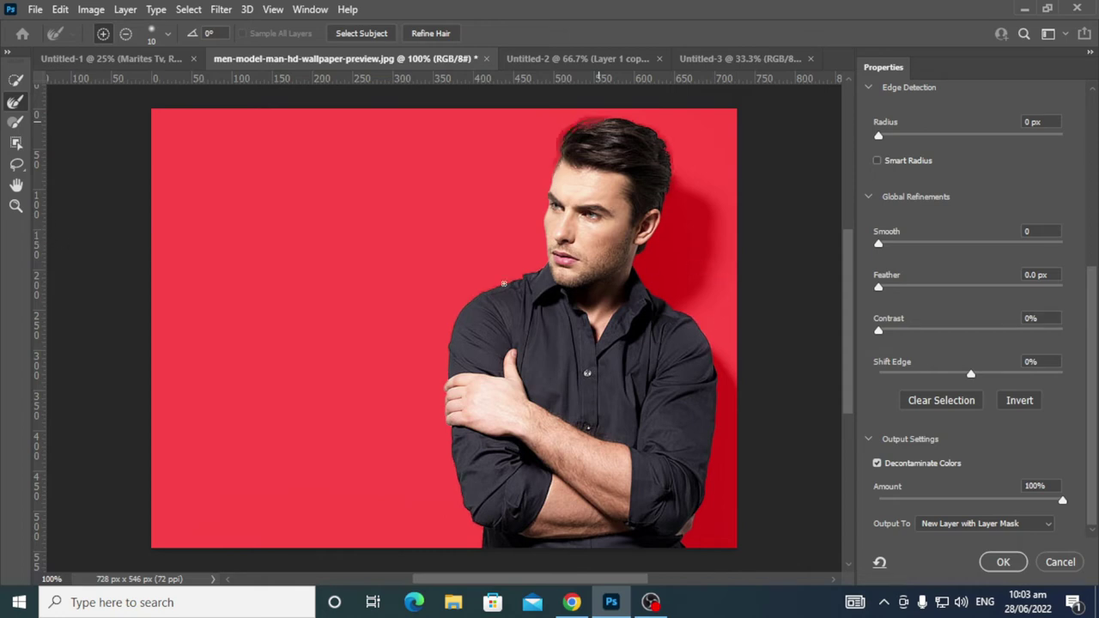
{"action": "left_click", "coordinate": [1003, 562]}
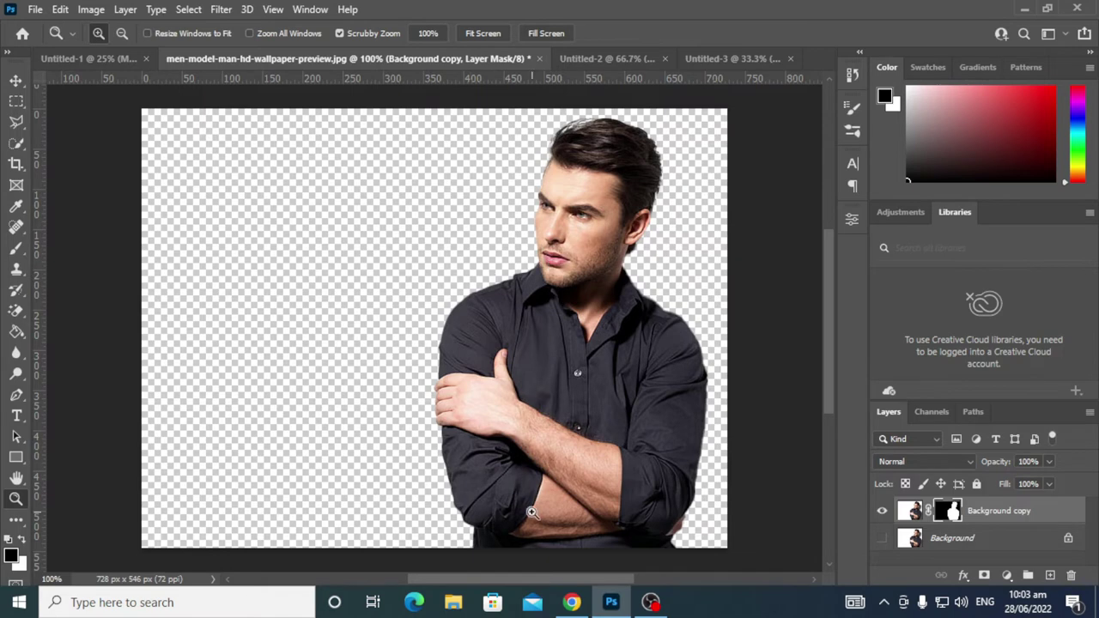
Apply the Background copy cutout's layer mask and rasterize the layer into plain pixels.
{"action": "scroll", "coordinate": [598, 405], "scroll_direction": "up", "scroll_amount": 2}
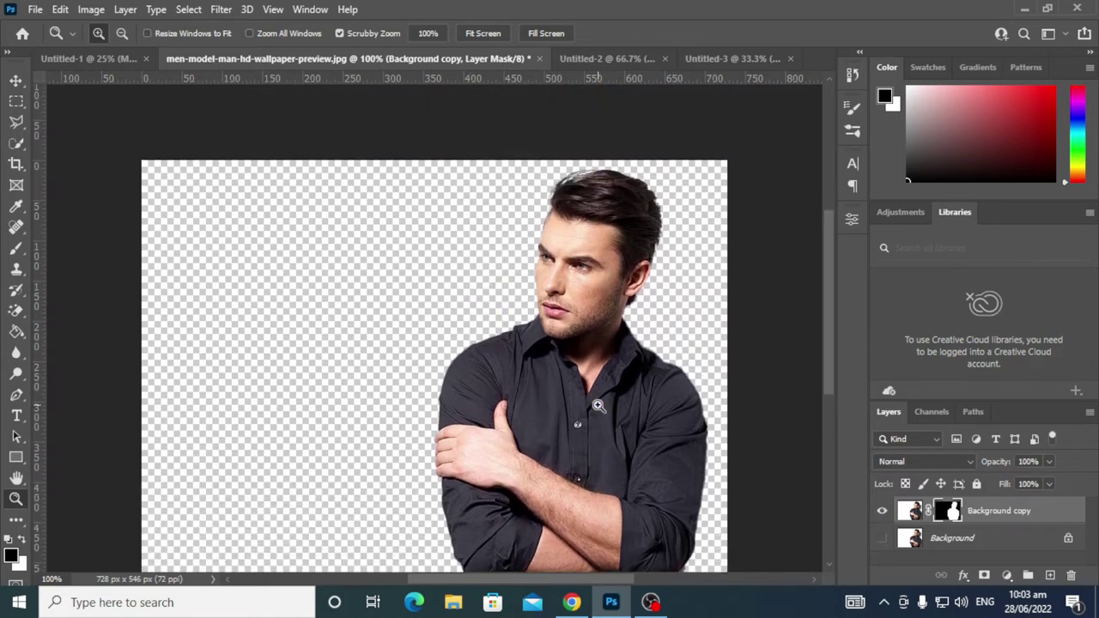
{"action": "right_click", "coordinate": [995, 511]}
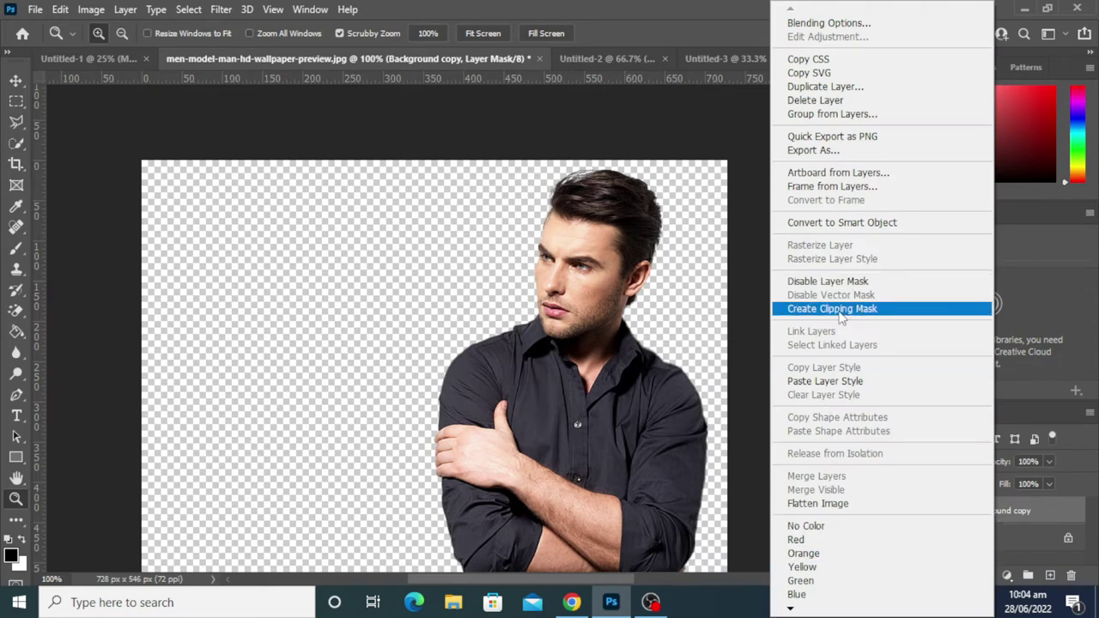
{"action": "left_click", "coordinate": [874, 222]}
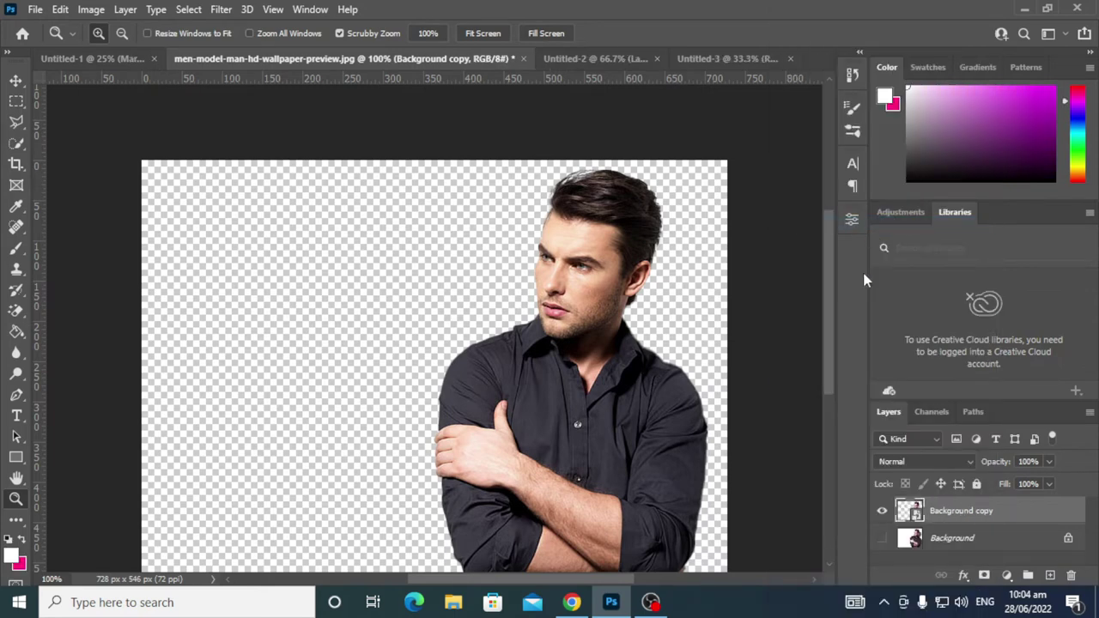
{"action": "right_click", "coordinate": [912, 513]}
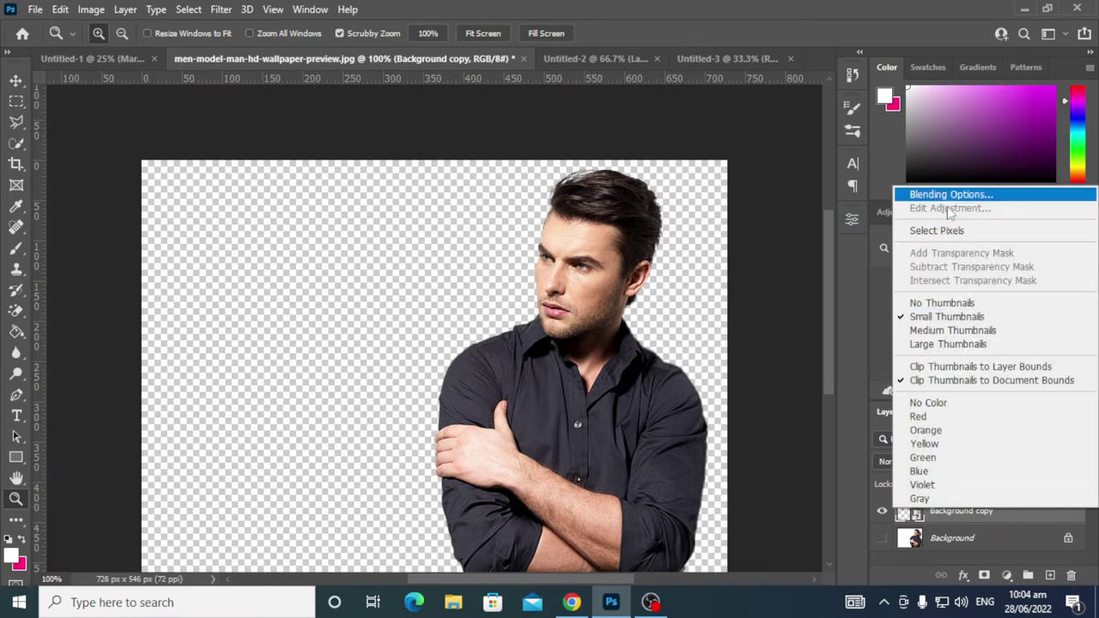
{"action": "right_click", "coordinate": [981, 524]}
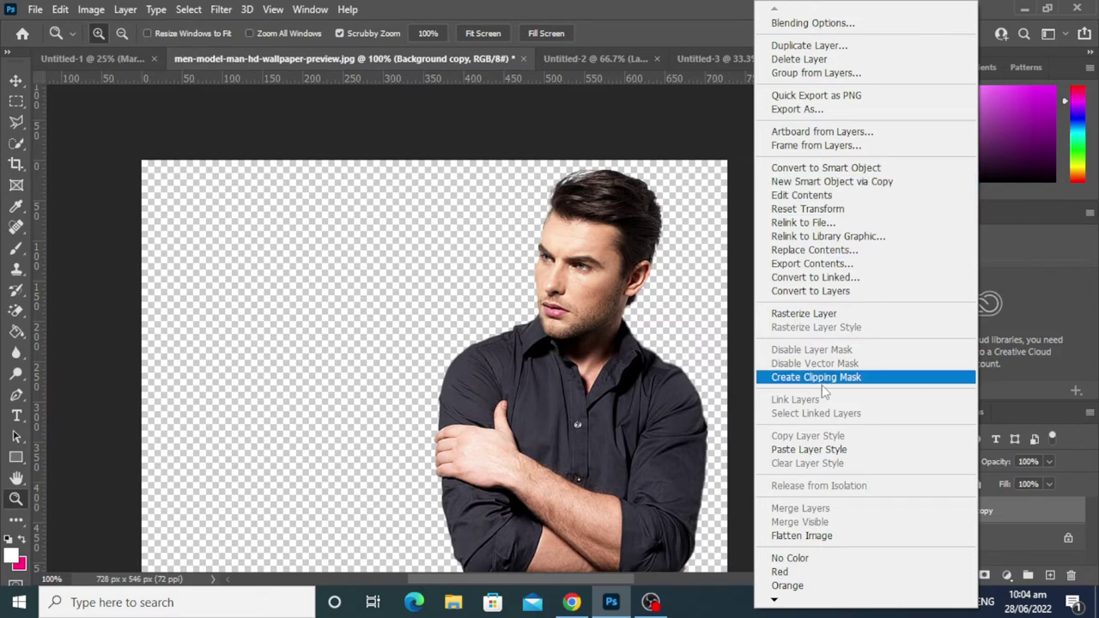
{"action": "left_click", "coordinate": [820, 315]}
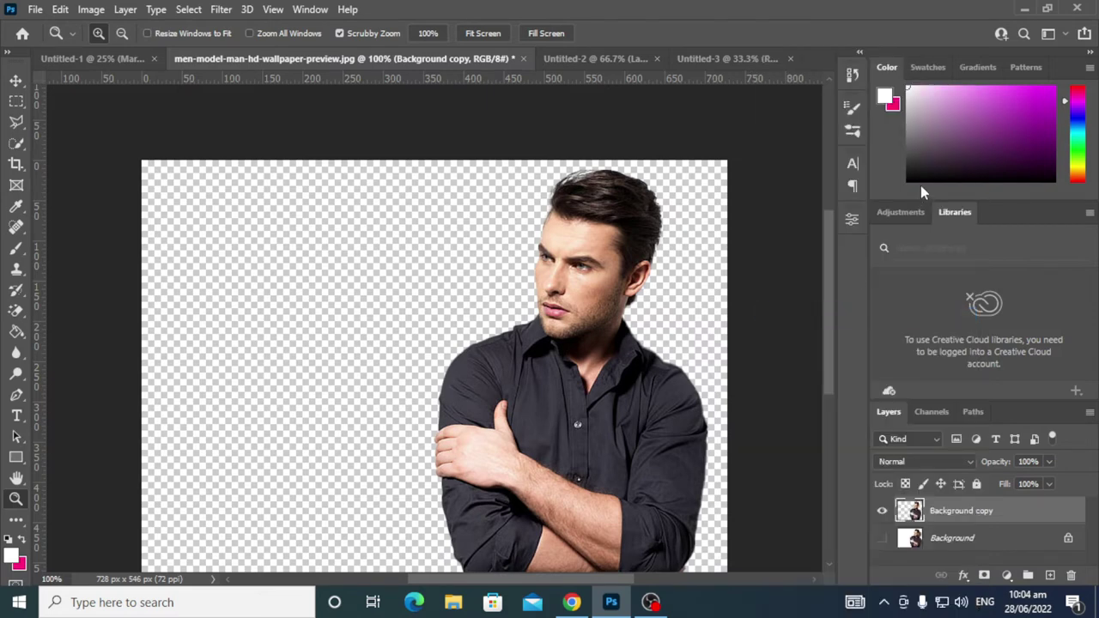
{"action": "left_click", "coordinate": [23, 81]}
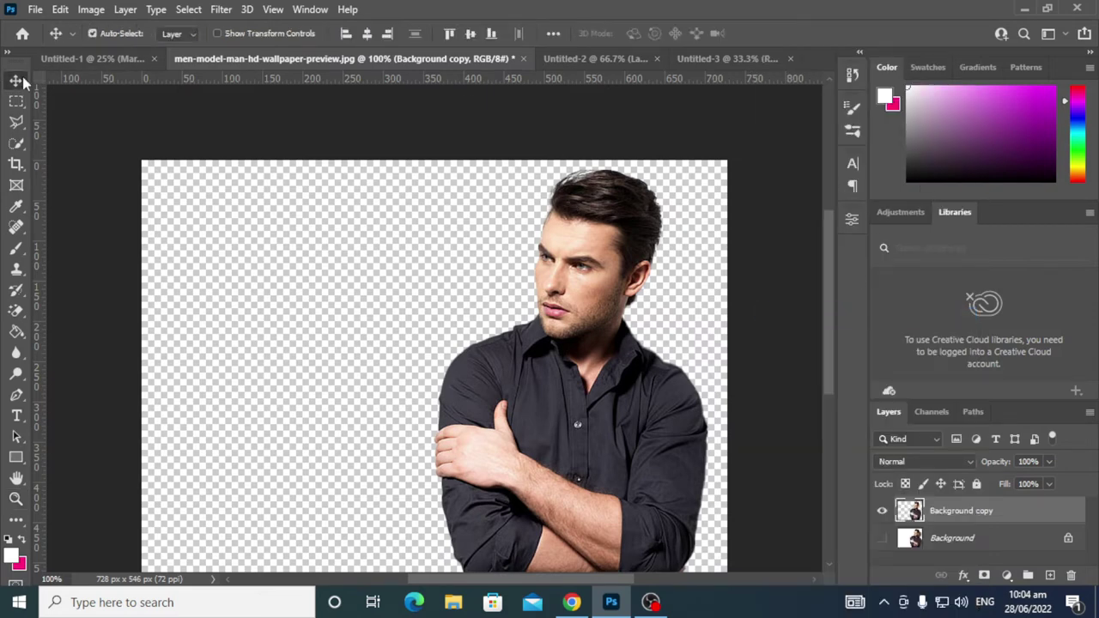
Drag the cutout man into Untitled-3, scale him to 70.81%, and centre him on the yellow strip.
{"action": "mouse_move", "coordinate": [592, 221]}
{"action": "left_mouse_down"}
{"action": "mouse_move", "coordinate": [719, 60]}
{"action": "mouse_move", "coordinate": [435, 346]}
{"action": "left_mouse_up"}
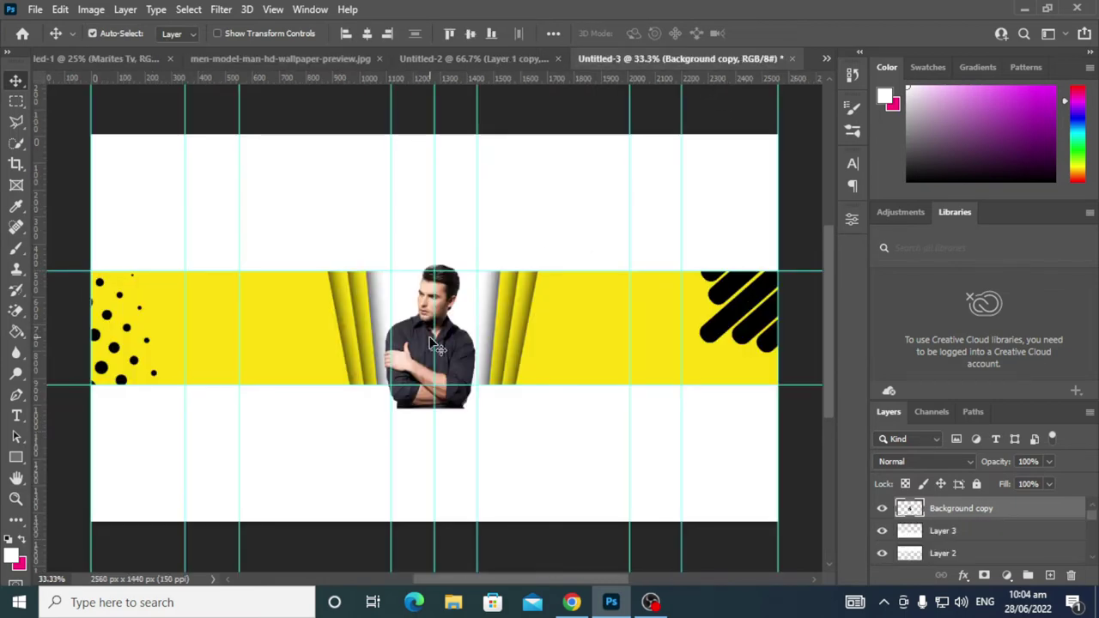
{"action": "key", "text": "ctrl"}
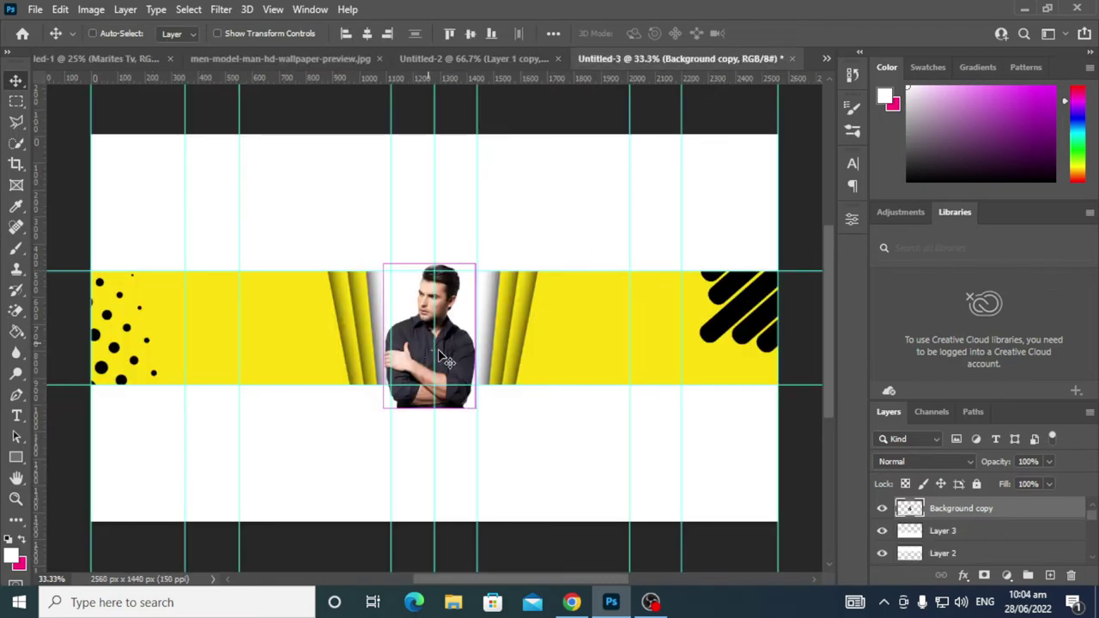
{"action": "key", "text": "ctrl+t"}
{"action": "left_click_drag", "start_coordinate": [474, 260], "coordinate": [461, 296]}
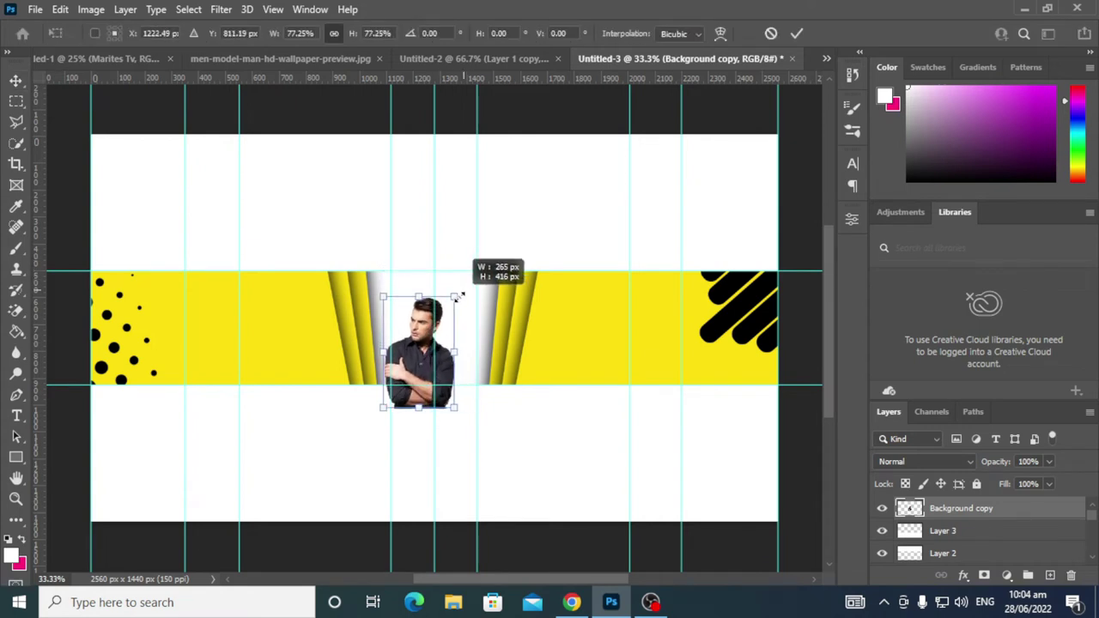
{"action": "left_click_drag", "start_coordinate": [422, 374], "coordinate": [438, 350]}
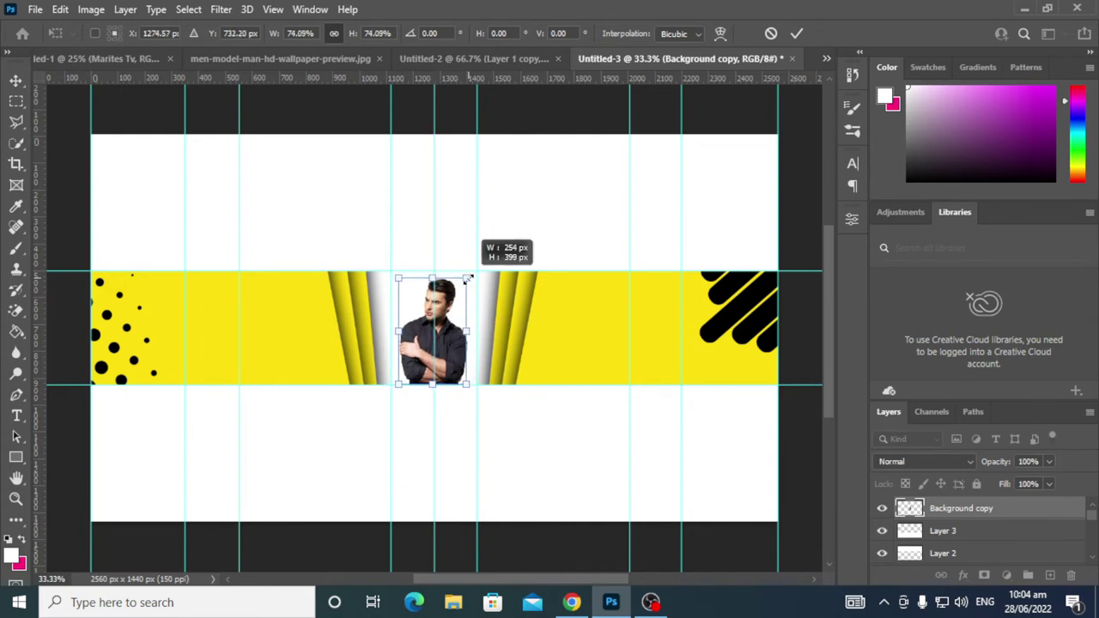
{"action": "left_click_drag", "start_coordinate": [468, 272], "coordinate": [464, 282]}
{"action": "left_click_drag", "start_coordinate": [442, 334], "coordinate": [445, 333]}
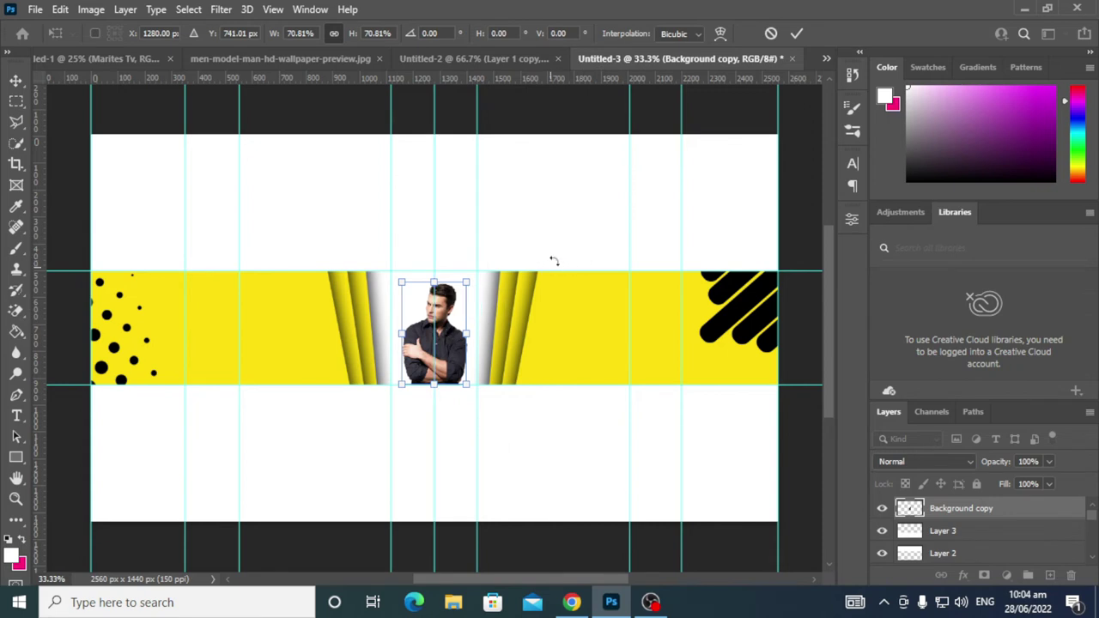
{"action": "left_click", "coordinate": [797, 33]}
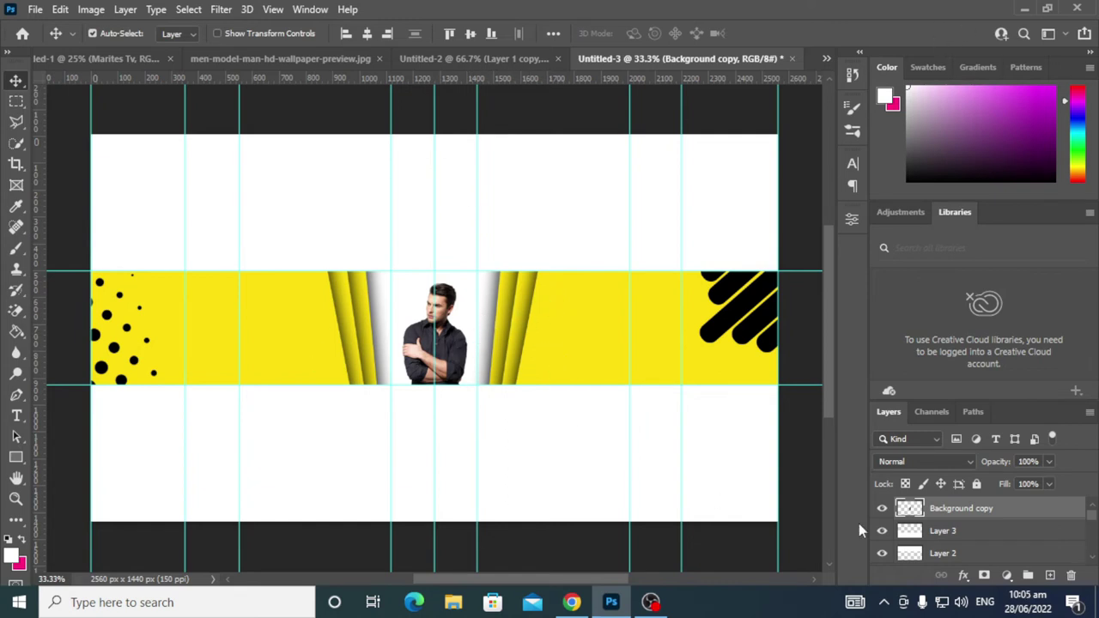
Give the man a pale e5d9d9 Outer Glow (75% opacity, size 68), discarding the trial drop shadow.
{"action": "right_click", "coordinate": [953, 508]}
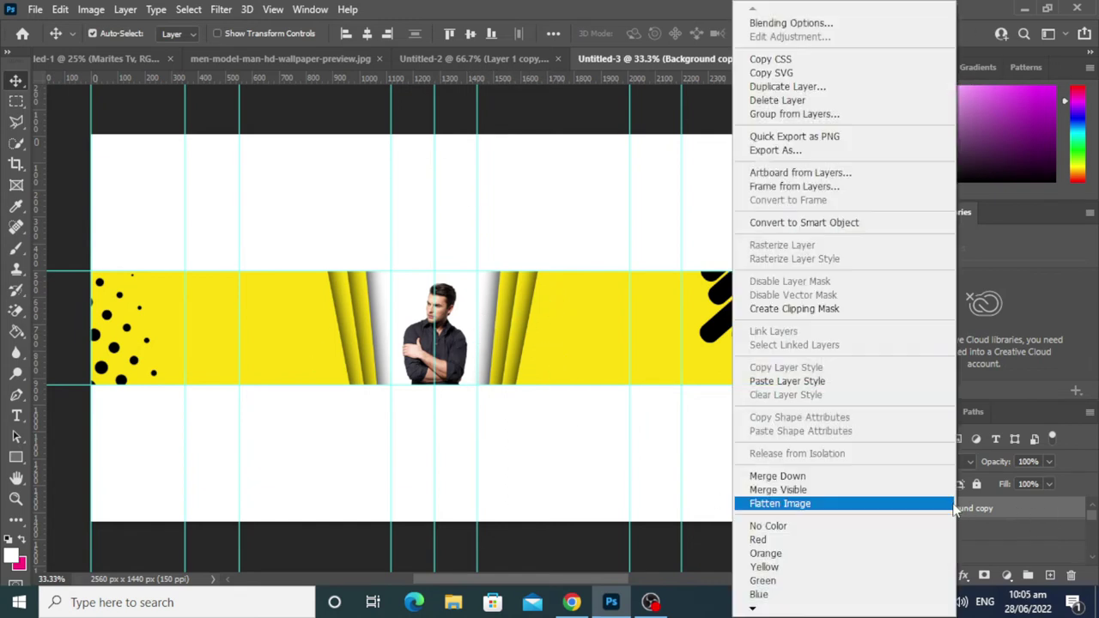
{"action": "left_click", "coordinate": [839, 26]}
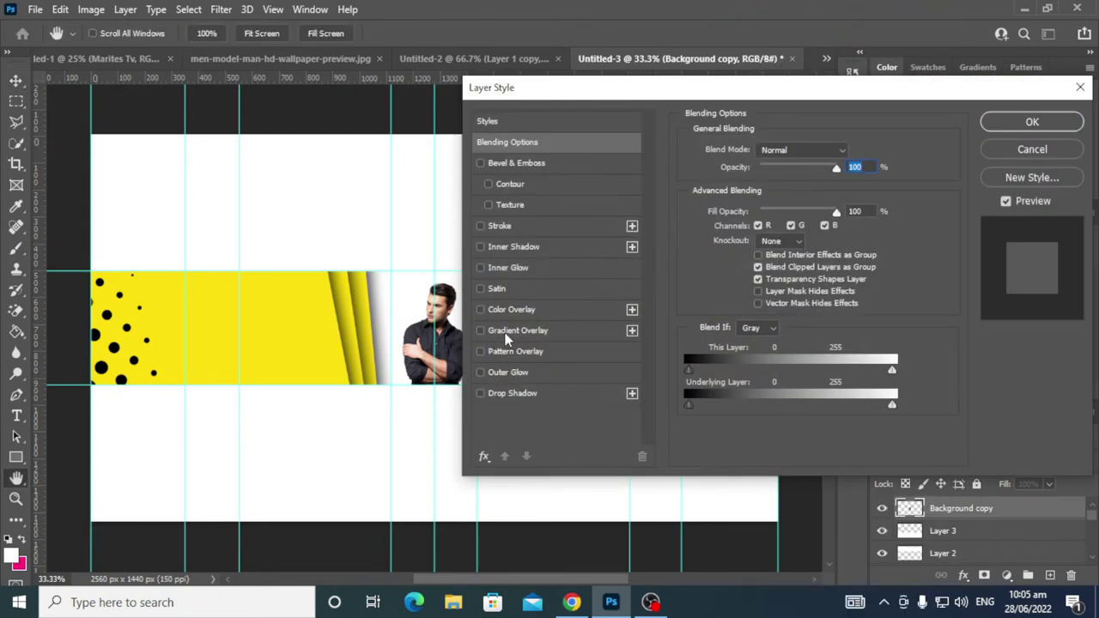
{"action": "left_click", "coordinate": [507, 393]}
{"action": "mouse_move", "coordinate": [691, 91]}
{"action": "left_mouse_down"}
{"action": "mouse_move", "coordinate": [814, 79]}
{"action": "mouse_move", "coordinate": [863, 62]}
{"action": "left_mouse_up"}
{"action": "left_click", "coordinate": [652, 362]}
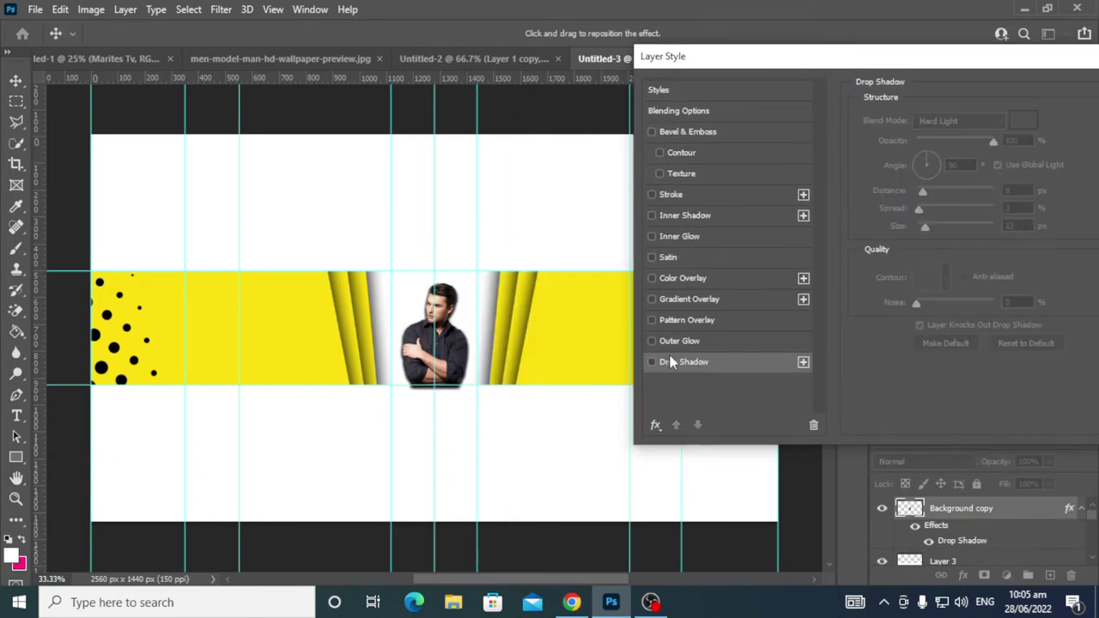
{"action": "left_click", "coordinate": [676, 342]}
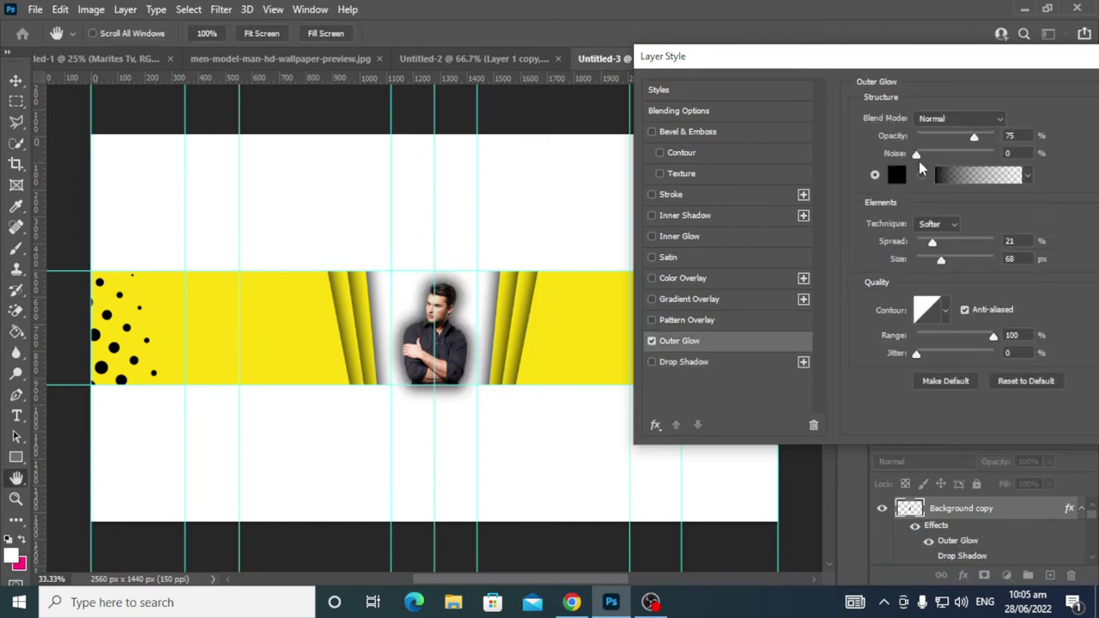
{"action": "left_click", "coordinate": [896, 176]}
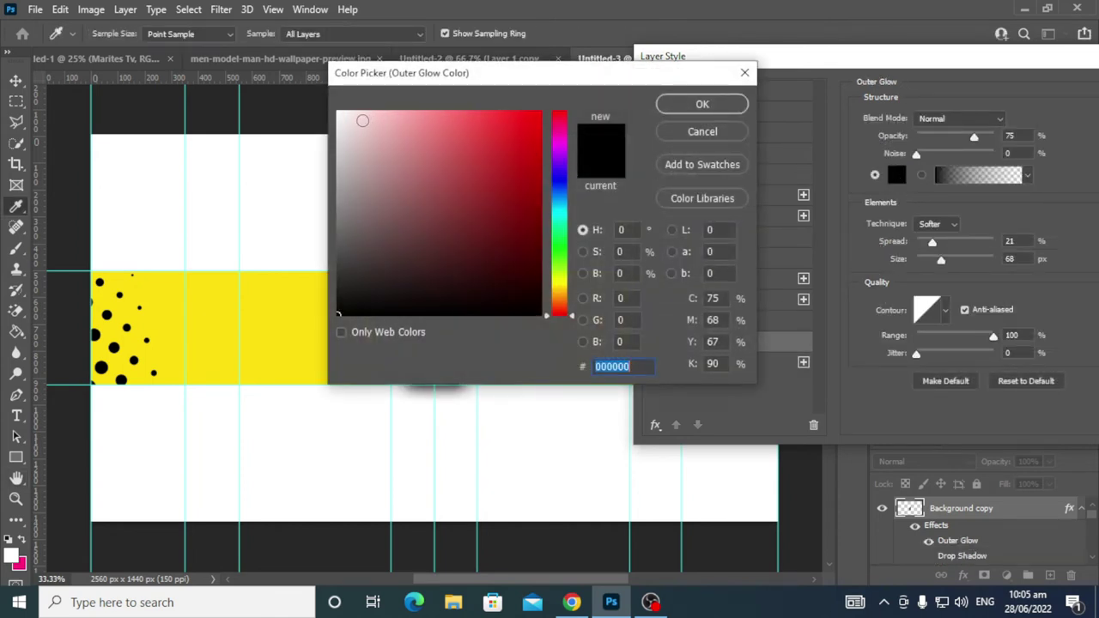
{"action": "mouse_move", "coordinate": [363, 120]}
{"action": "left_mouse_down"}
{"action": "mouse_move", "coordinate": [345, 132]}
{"action": "mouse_move", "coordinate": [336, 112]}
{"action": "left_mouse_up"}
{"action": "left_click", "coordinate": [703, 104]}
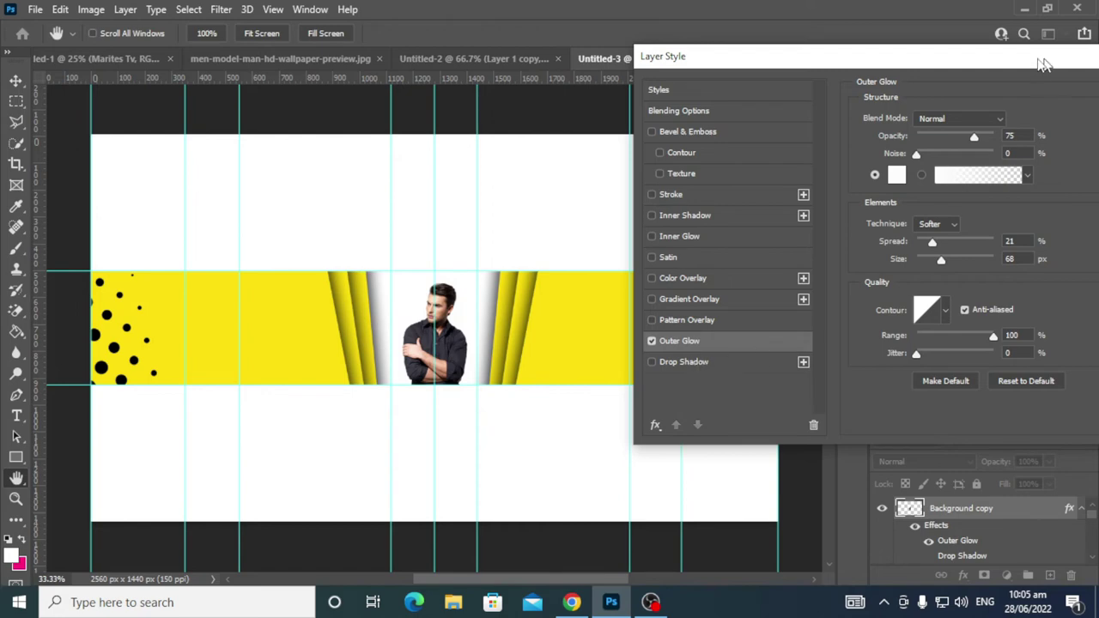
{"action": "left_click_drag", "start_coordinate": [1039, 59], "coordinate": [824, 89]}
Apply the outer glow, then nudge the first stripe shape group toward the man with arrow keys.
{"action": "left_click", "coordinate": [1001, 116]}
{"action": "scroll", "coordinate": [979, 541], "scroll_direction": "down", "scroll_amount": 3}
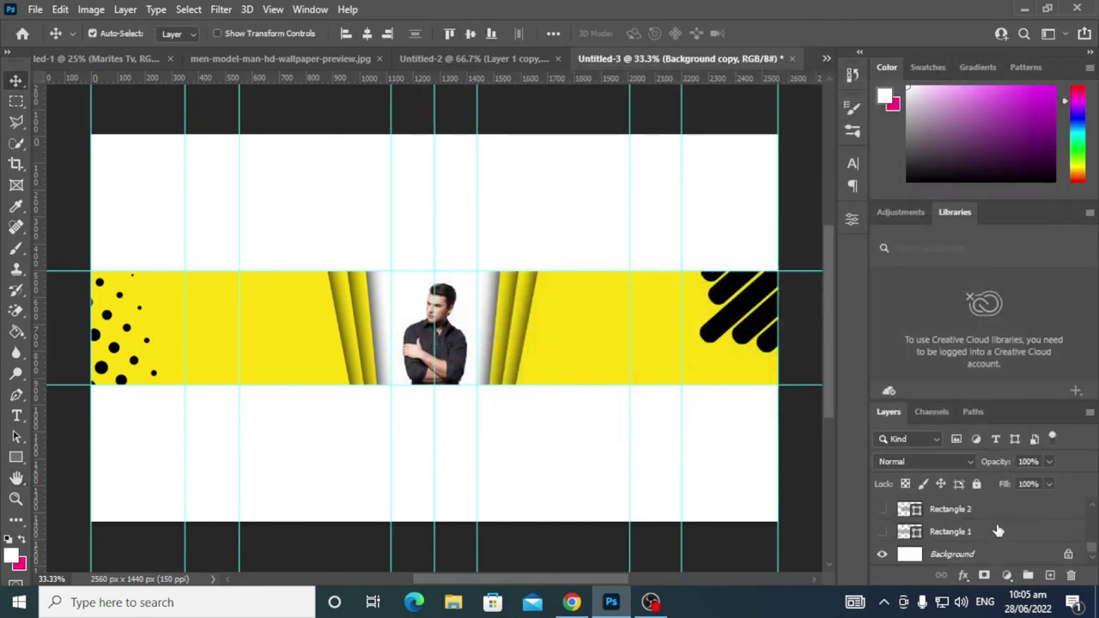
{"action": "scroll", "coordinate": [992, 535], "scroll_direction": "up", "scroll_amount": 5}
{"action": "scroll", "coordinate": [984, 541], "scroll_direction": "down", "scroll_amount": 1}
{"action": "scroll", "coordinate": [979, 545], "scroll_direction": "up", "scroll_amount": 1}
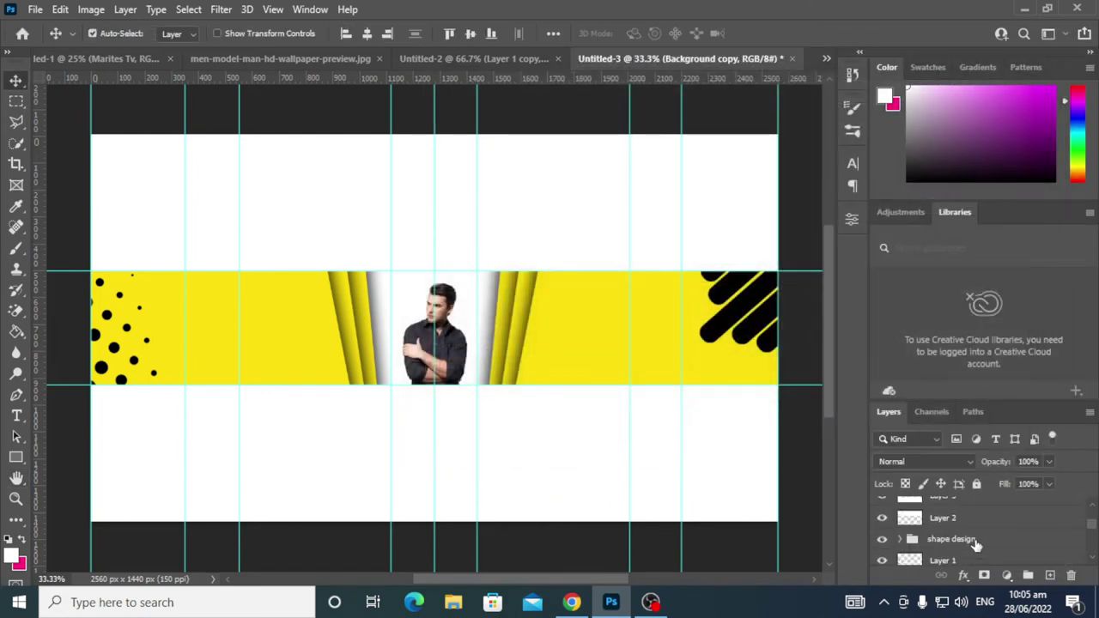
{"action": "left_click", "coordinate": [950, 534]}
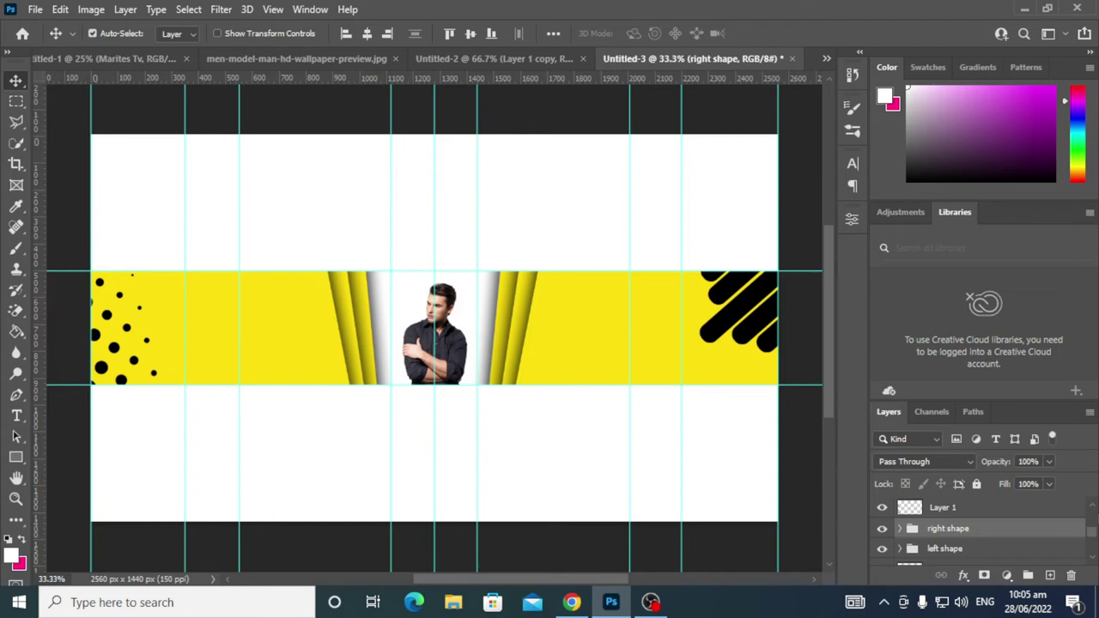
{"action": "key", "text": "Left"}
{"action": "key", "text": "Left"}
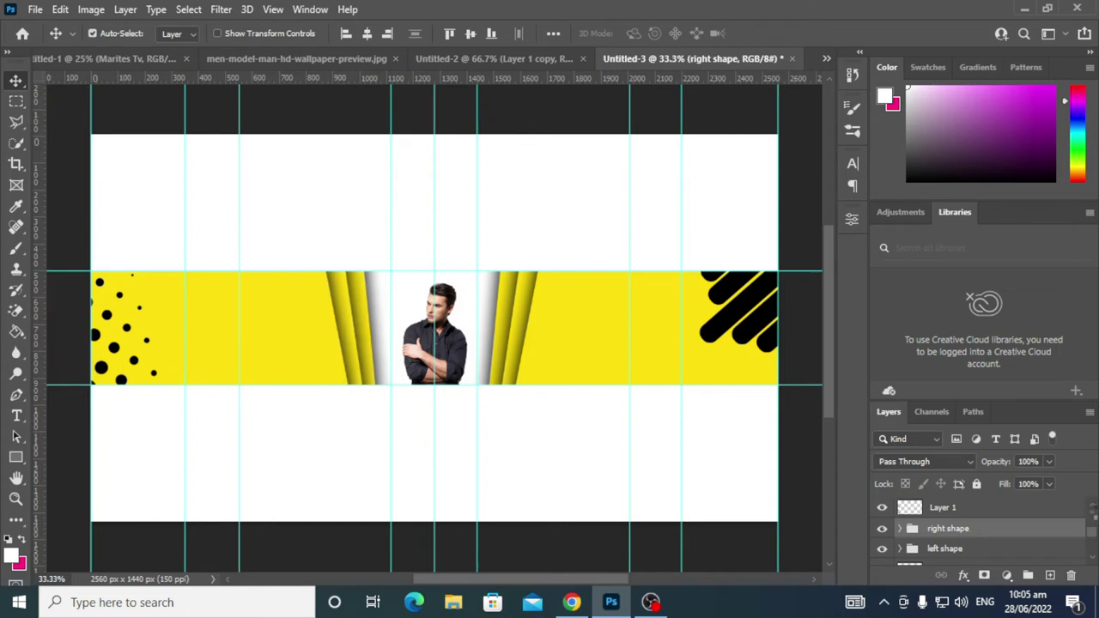
{"action": "key", "text": "Right"}
{"action": "key", "text": "Right"}
{"action": "key", "text": "Right"}
{"action": "key", "text": "Right"}
{"action": "key", "text": "Right"}
{"action": "key", "text": "Right"}
{"action": "key", "text": "Right"}
{"action": "key", "text": "Right"}
{"action": "key", "text": "Right"}
{"action": "key", "text": "Right"}
{"action": "key", "text": "Right"}
{"action": "key", "text": "Right"}
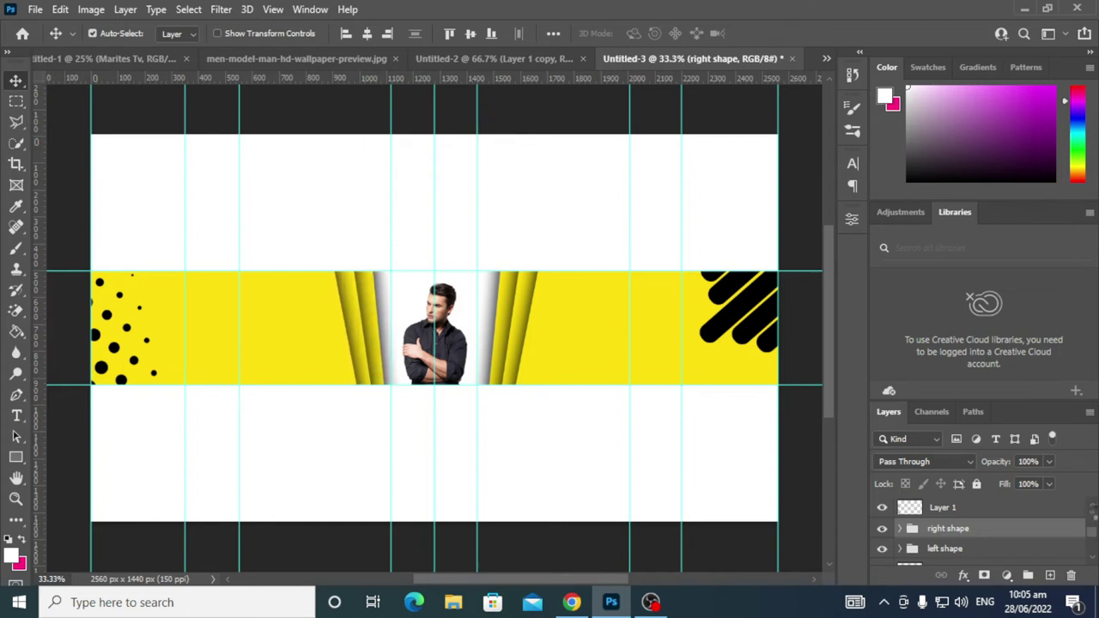
{"action": "key", "text": "Right"}
{"action": "key", "text": "Right"}
{"action": "key", "text": "Right"}
{"action": "key", "text": "Right"}
{"action": "key", "text": "Right"}
{"action": "key", "text": "Right"}
{"action": "key", "text": "Right"}
{"action": "key", "text": "Right"}
{"action": "key", "text": "Right"}
{"action": "key", "text": "Right"}
{"action": "key", "text": "Right"}
{"action": "key", "text": "Right"}
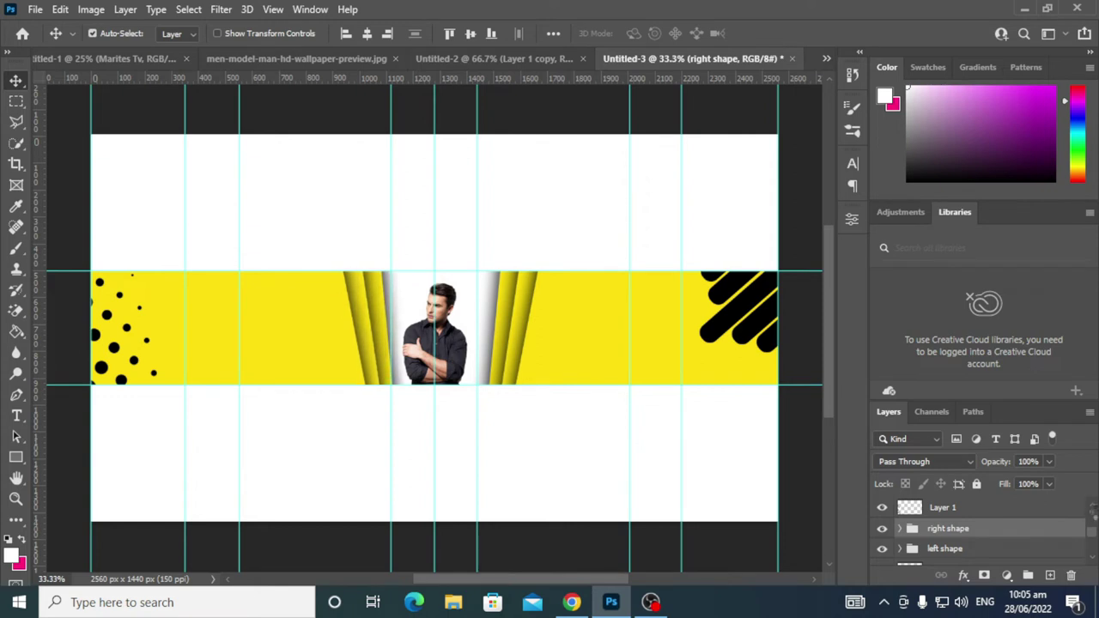
{"action": "key", "text": "Right"}
{"action": "key", "text": "Right"}
{"action": "key", "text": "Right"}
{"action": "key", "text": "Right"}
{"action": "key", "text": "Right"}
{"action": "key", "text": "Right"}
{"action": "key", "text": "Right"}
{"action": "key", "text": "Right"}
{"action": "key", "text": "Right"}
{"action": "key", "text": "Right"}
{"action": "key", "text": "Right"}
{"action": "key", "text": "Right"}
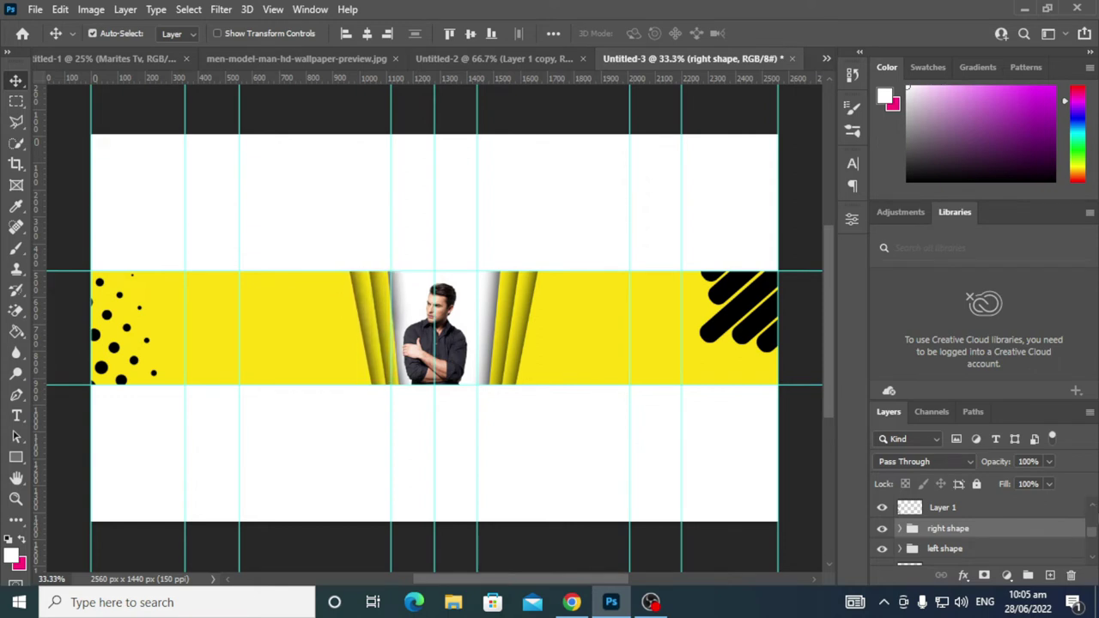
{"action": "key", "text": "Right"}
{"action": "key", "text": "Right"}
{"action": "key", "text": "Right"}
{"action": "key", "text": "Right"}
{"action": "key", "text": "Right"}
{"action": "key", "text": "Right"}
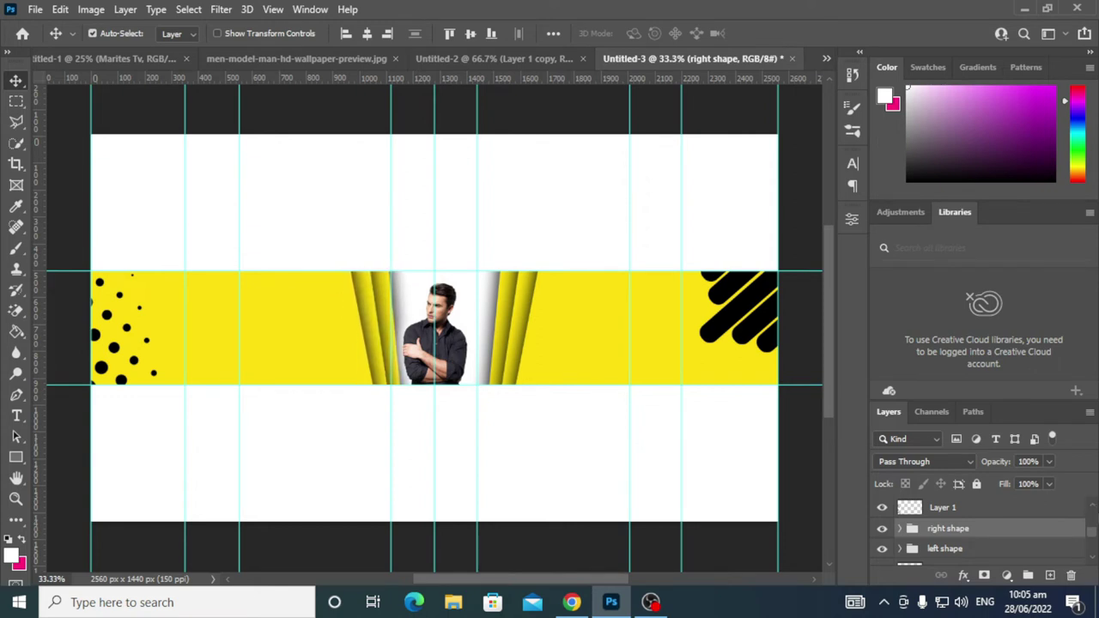
Nudge the other stripe shape group left toward the man and zoom to check placement.
{"action": "left_click", "coordinate": [953, 550]}
{"action": "key", "text": "Left"}
{"action": "key", "text": "Left"}
{"action": "key", "text": "Left"}
{"action": "key", "text": "Left"}
{"action": "key", "text": "Left"}
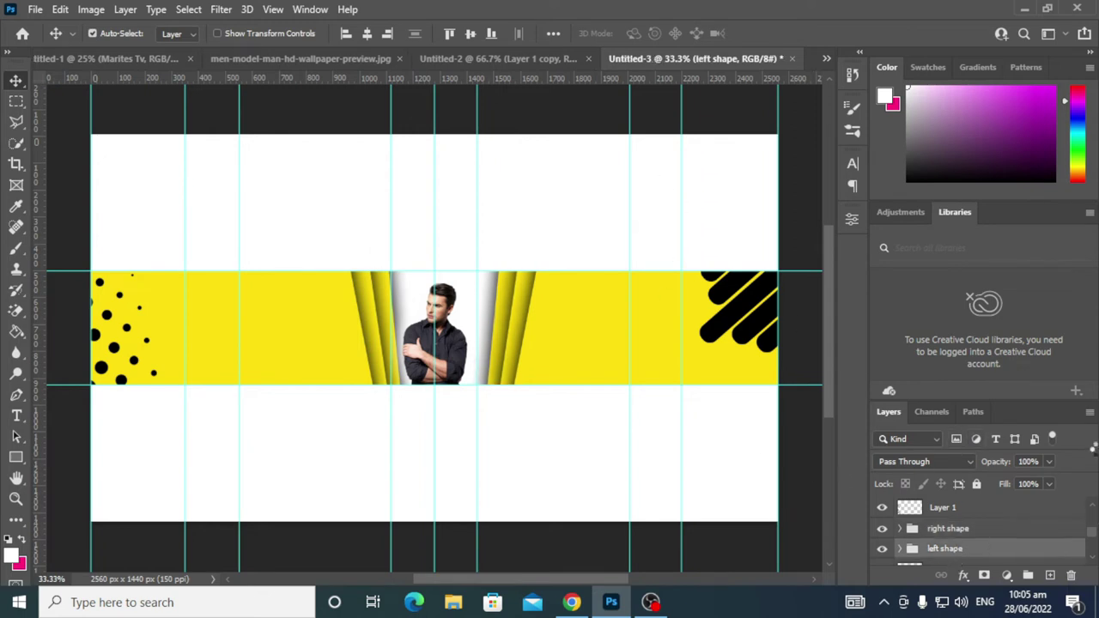
{"action": "key", "text": "Left"}
{"action": "key", "text": "Left"}
{"action": "key", "text": "Left"}
{"action": "key", "text": "Left"}
{"action": "key", "text": "Left"}
{"action": "key", "text": "Left"}
{"action": "key", "text": "Left"}
{"action": "key", "text": "Left"}
{"action": "key", "text": "Left"}
{"action": "key", "text": "Left"}
{"action": "key", "text": "Left"}
{"action": "key", "text": "Left"}
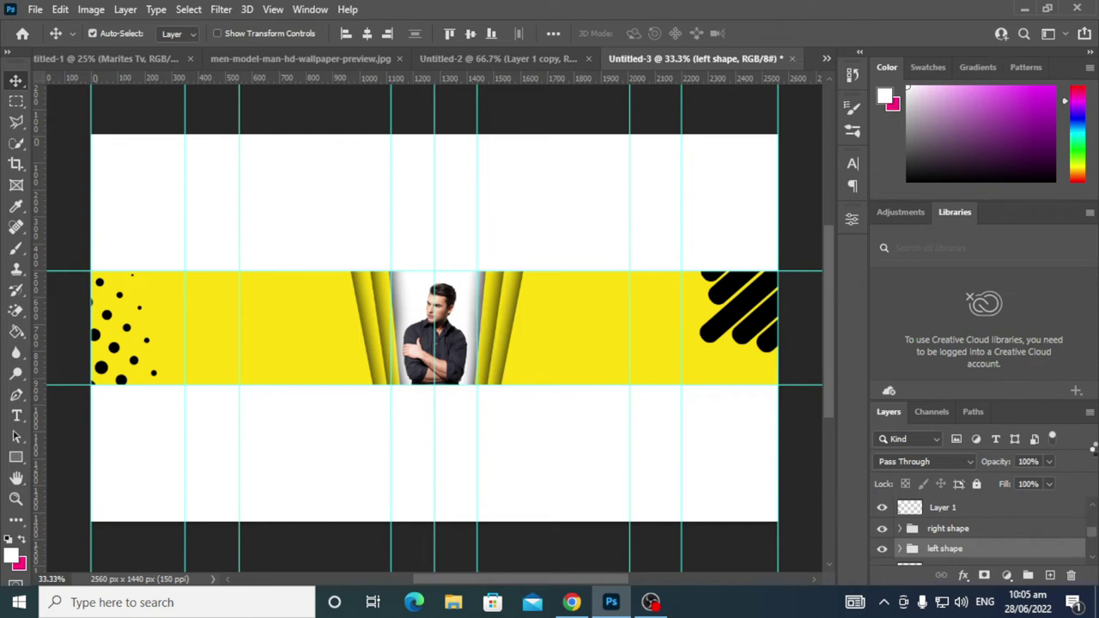
{"action": "key", "text": "Left"}
{"action": "key", "text": "Left"}
{"action": "key", "text": "Left"}
{"action": "key", "text": "Left"}
{"action": "key", "text": "Left"}
{"action": "key", "text": "Left"}
{"action": "key", "text": "Left"}
{"action": "key", "text": "Left"}
{"action": "key", "text": "Left"}
{"action": "key", "text": "Left"}
{"action": "key", "text": "Left"}
{"action": "key", "text": "Left"}
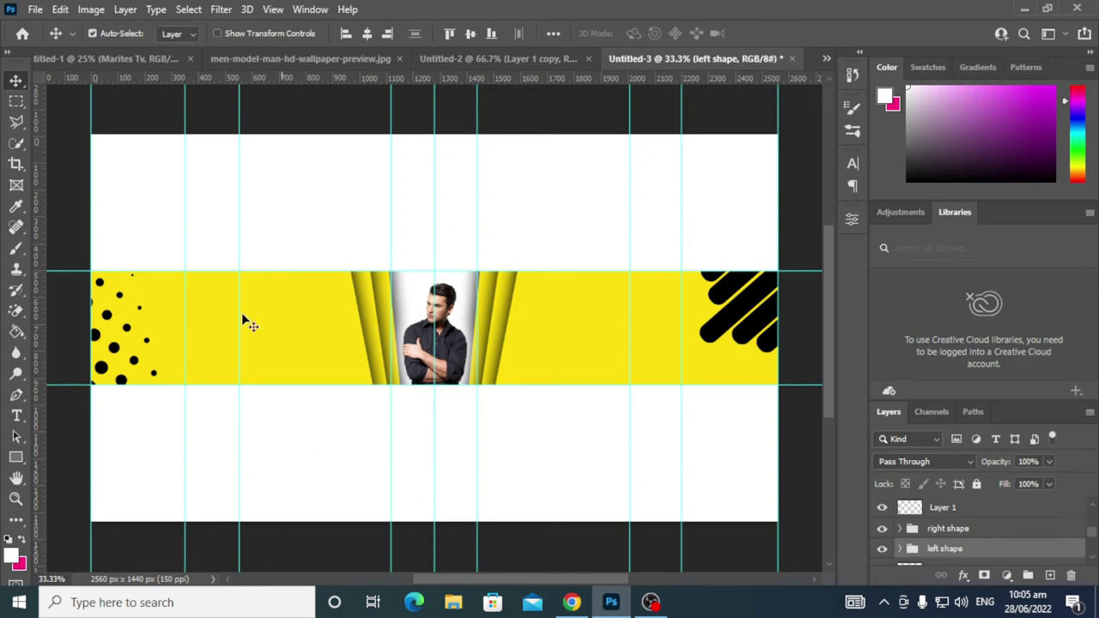
{"action": "scroll", "coordinate": [986, 554], "scroll_direction": "down", "scroll_amount": 3}
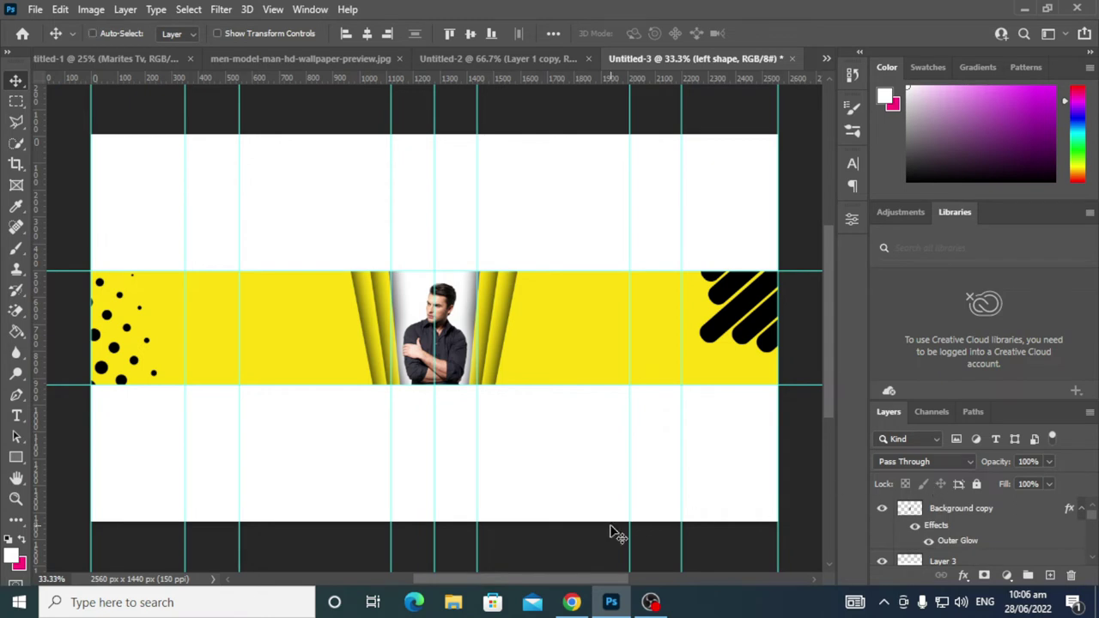
{"action": "key", "text": "ctrl+plus"}
{"action": "key", "text": "ctrl+plus"}
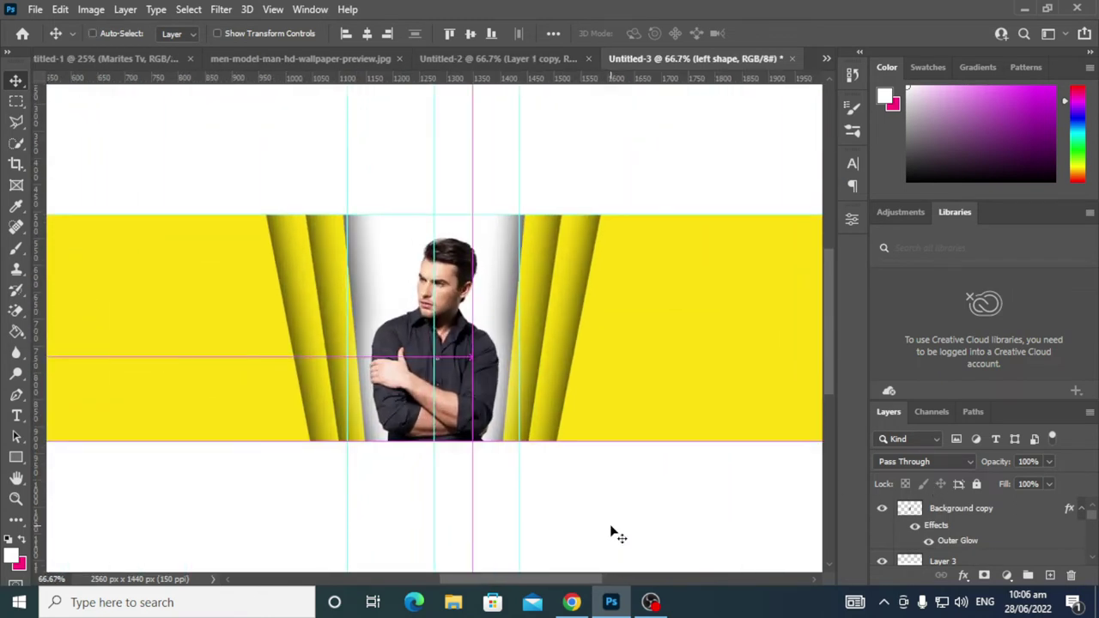
{"action": "key", "text": "ctrl+minus"}
{"action": "key", "text": "ctrl+minus"}
{"action": "key", "text": "ctrl+minus"}
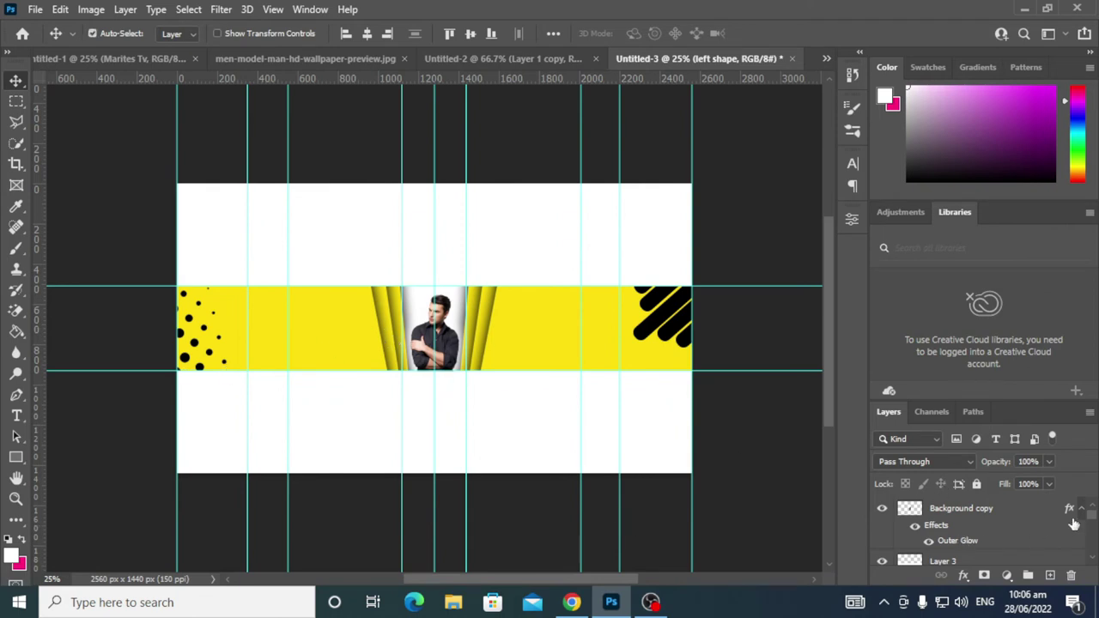
{"action": "scroll", "coordinate": [1031, 537], "scroll_direction": "down", "scroll_amount": 5}
{"action": "scroll", "coordinate": [1022, 543], "scroll_direction": "up", "scroll_amount": 5}
Change the man's Outer Glow to dark grey with 80% opacity, 9% spread and 51 px size.
{"action": "double_click", "coordinate": [929, 525]}
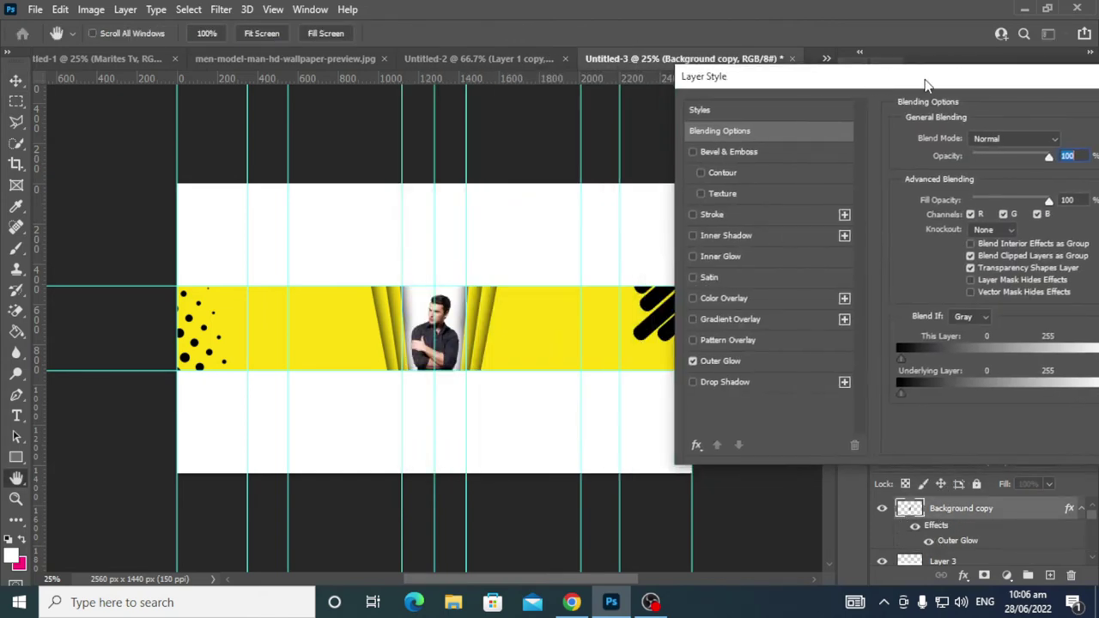
{"action": "left_click_drag", "start_coordinate": [463, 85], "coordinate": [751, 95]}
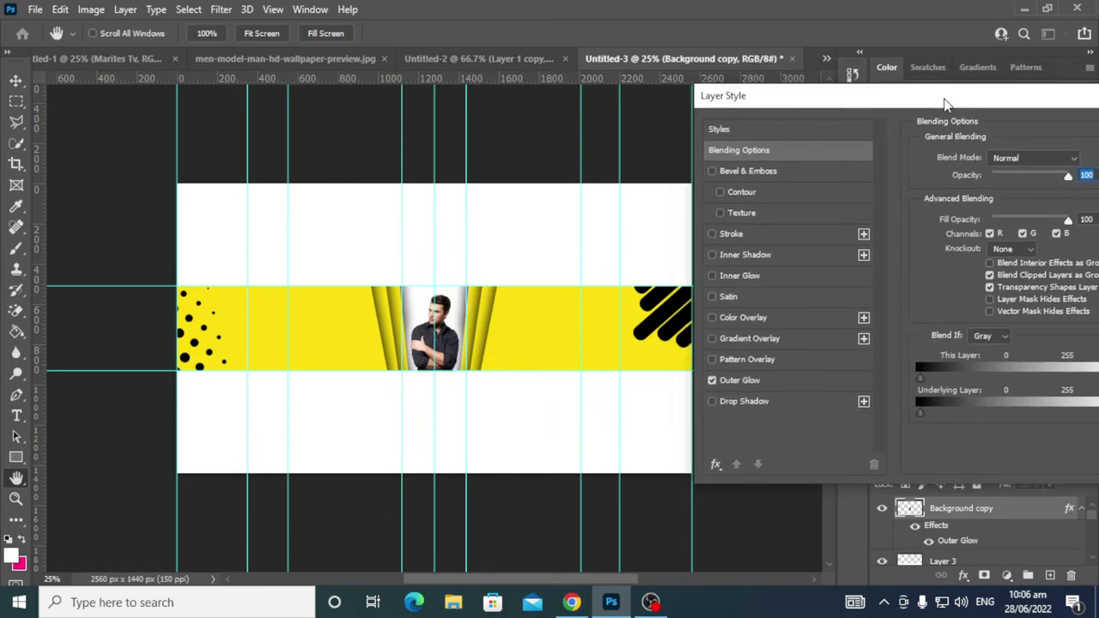
{"action": "left_click", "coordinate": [763, 378]}
{"action": "left_click", "coordinate": [957, 214]}
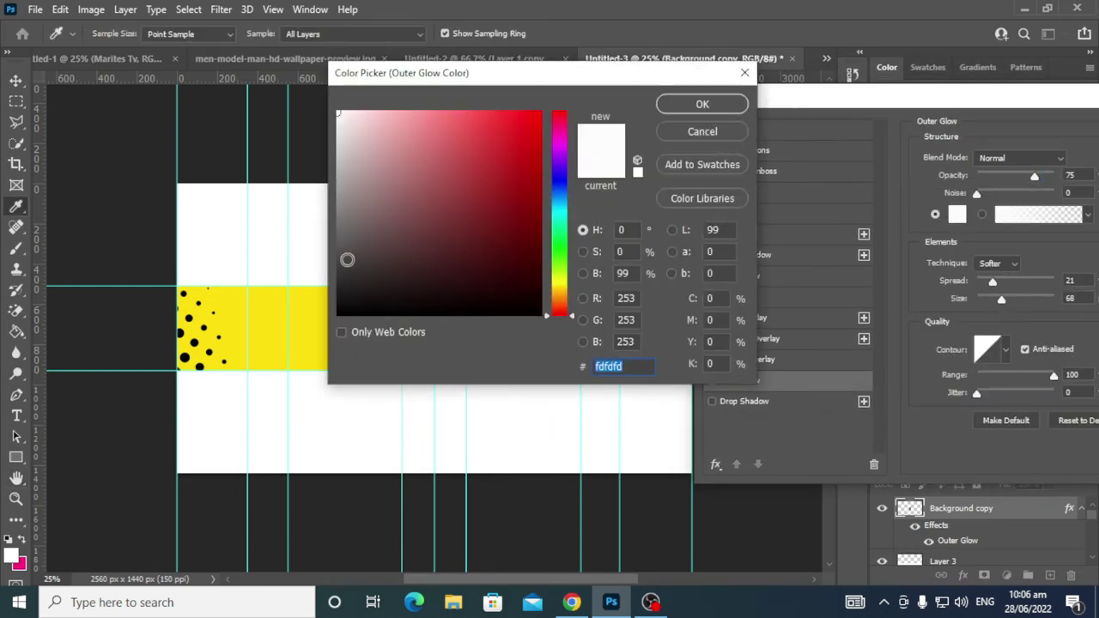
{"action": "left_click", "coordinate": [345, 264]}
{"action": "left_click", "coordinate": [702, 103]}
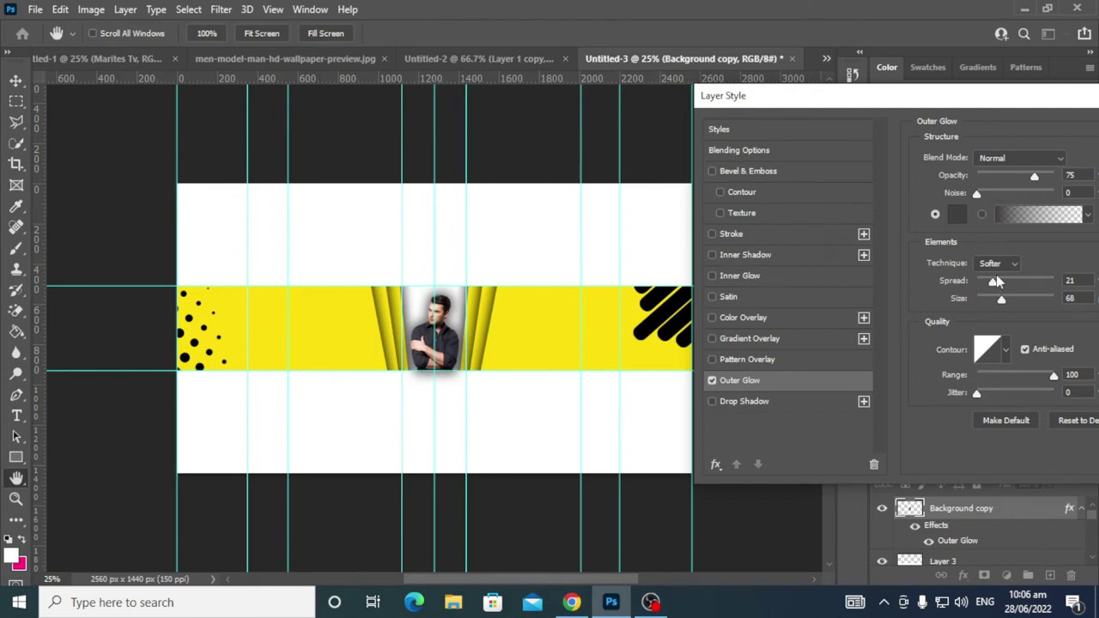
{"action": "mouse_move", "coordinate": [1036, 182]}
{"action": "left_mouse_down"}
{"action": "mouse_move", "coordinate": [1059, 177]}
{"action": "mouse_move", "coordinate": [1038, 175]}
{"action": "left_mouse_up"}
{"action": "left_click_drag", "start_coordinate": [1001, 299], "coordinate": [997, 299]}
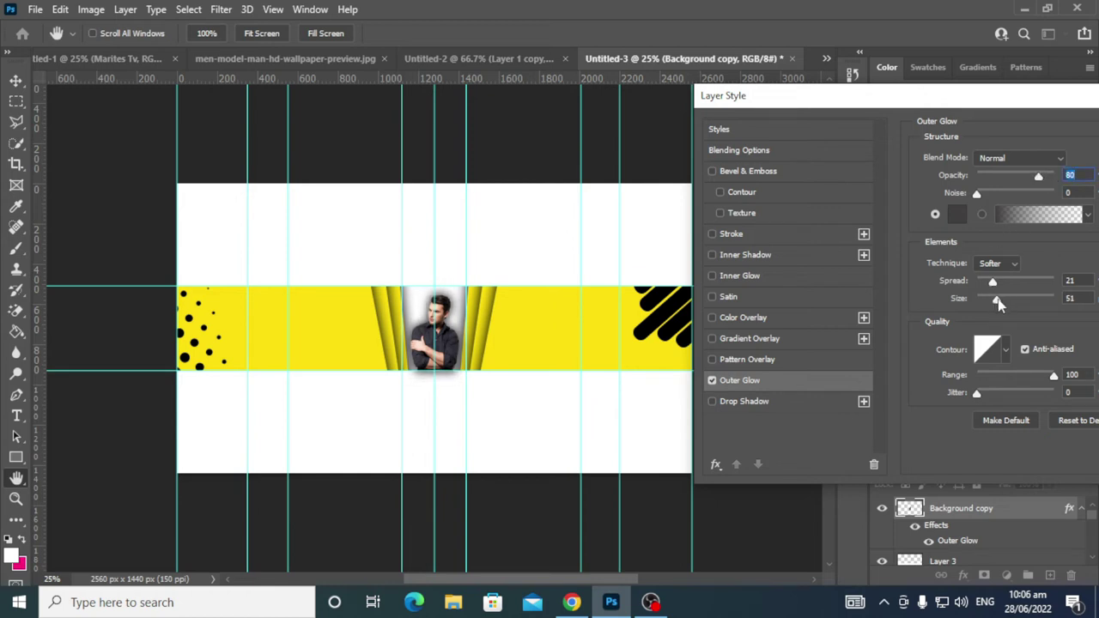
{"action": "left_click_drag", "start_coordinate": [993, 283], "coordinate": [989, 284]}
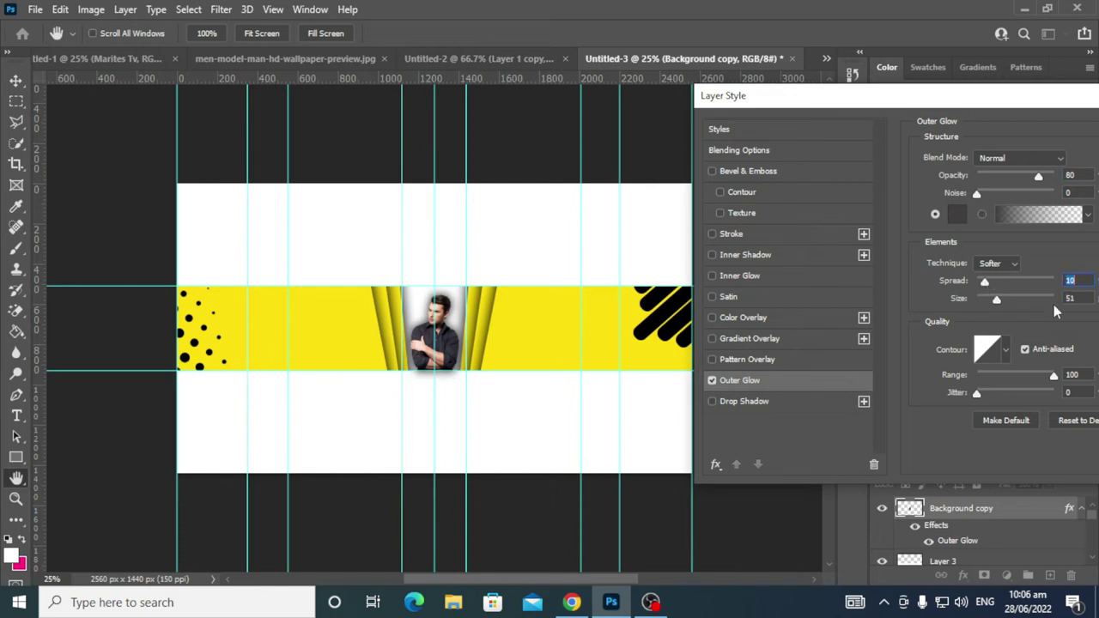
Set the glow contour to Linear and apply the layer style.
{"action": "left_click", "coordinate": [1007, 350]}
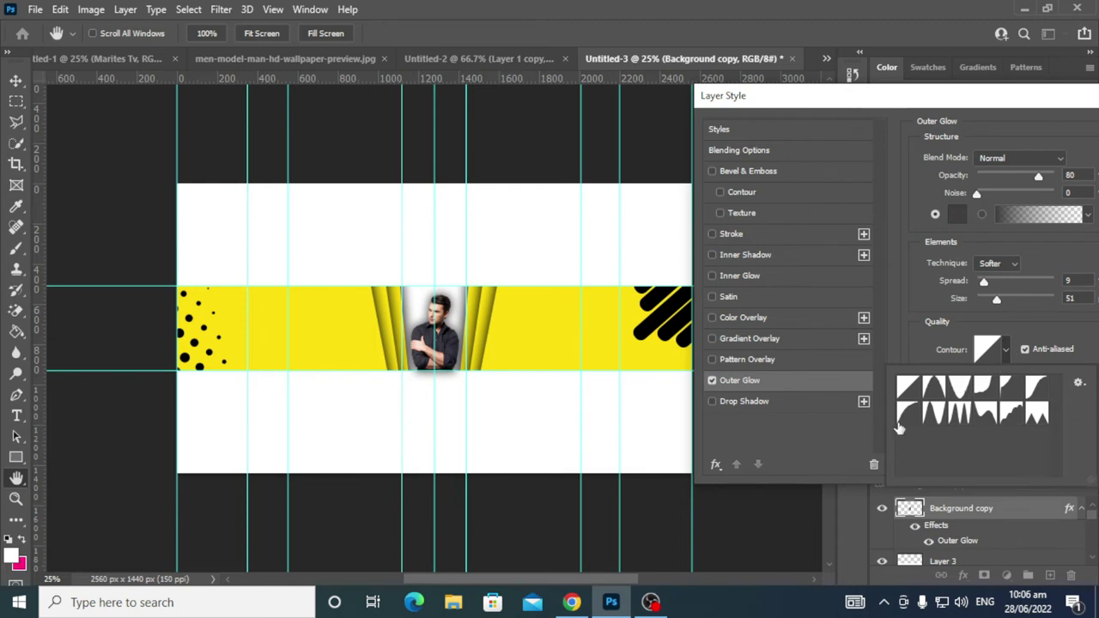
{"action": "left_click", "coordinate": [908, 416]}
{"action": "left_click", "coordinate": [912, 390]}
{"action": "left_click", "coordinate": [1039, 257]}
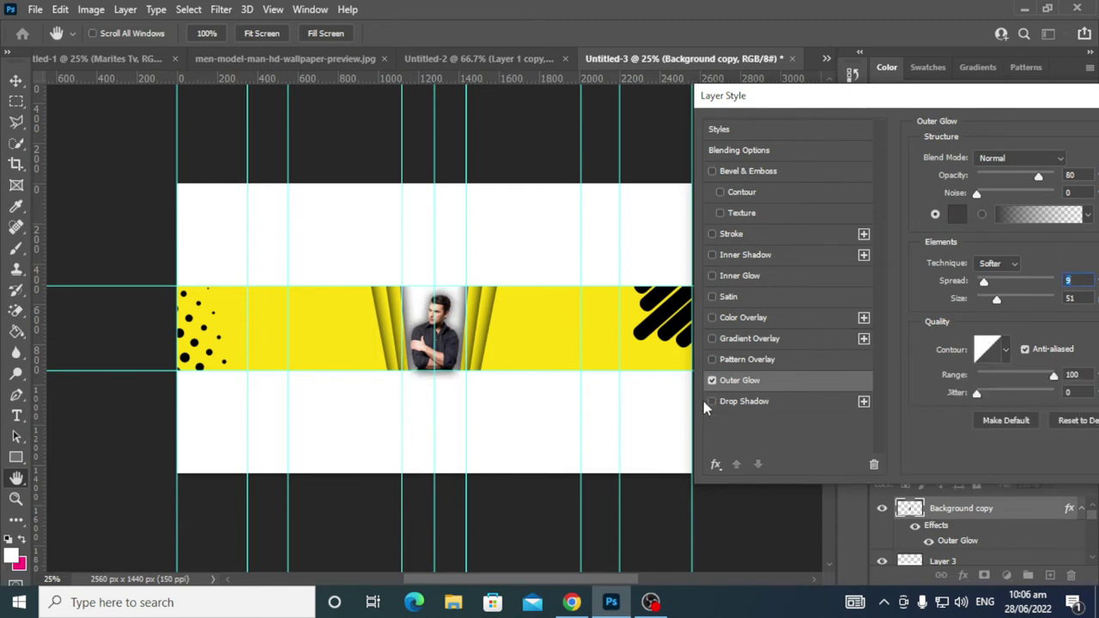
{"action": "left_click_drag", "start_coordinate": [1063, 96], "coordinate": [721, 116]}
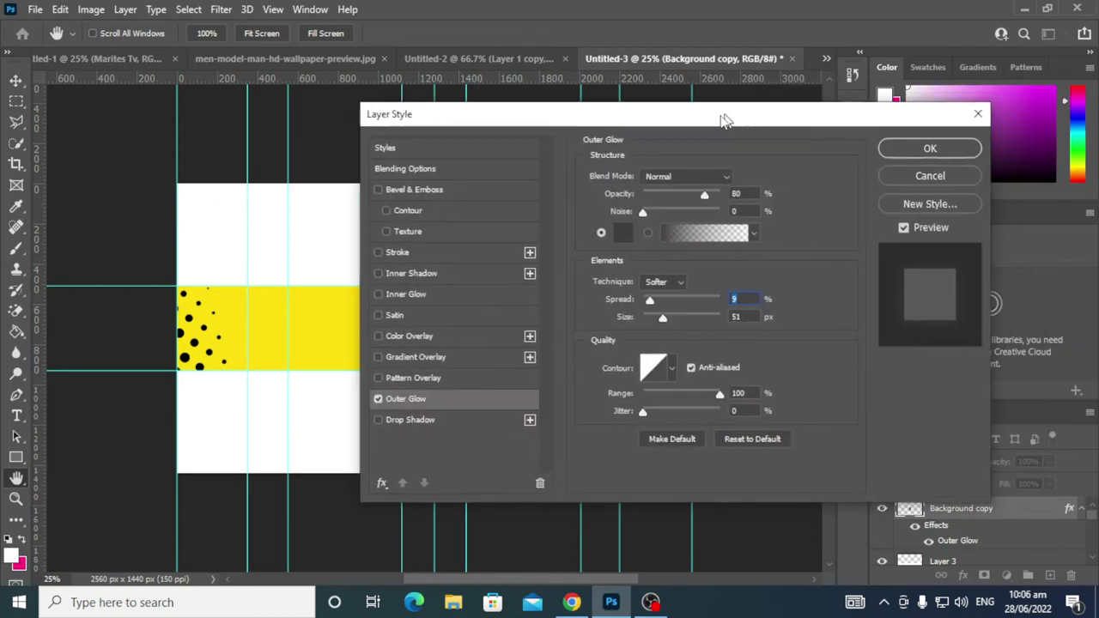
{"action": "left_click", "coordinate": [921, 151]}
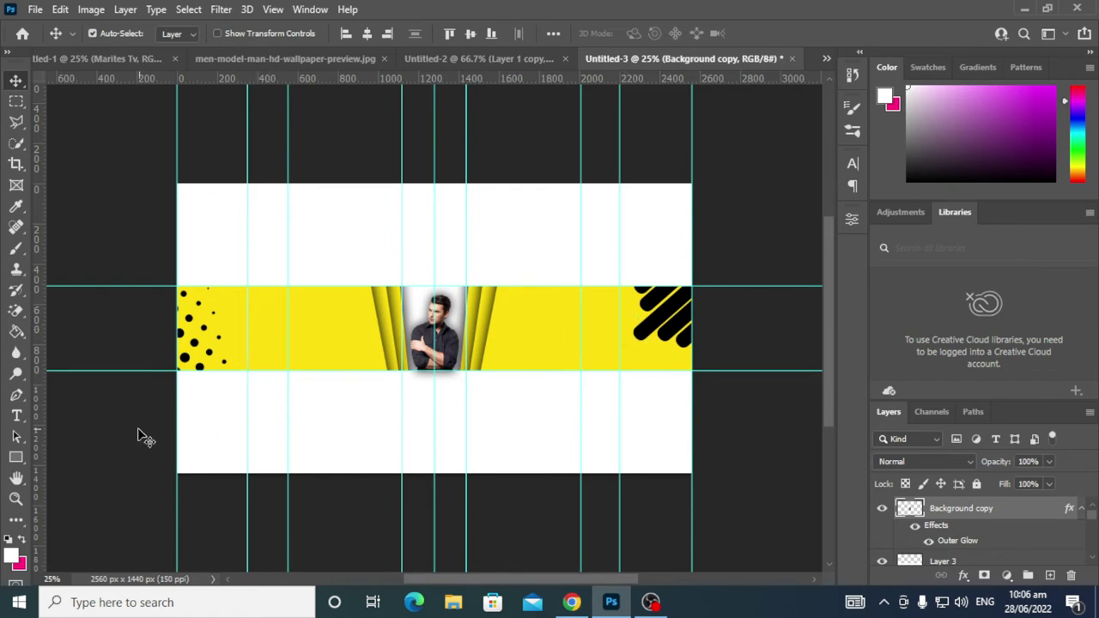
Start a text box on the banner's left with an 'M' coloured black 000000.
{"action": "left_click", "coordinate": [17, 417]}
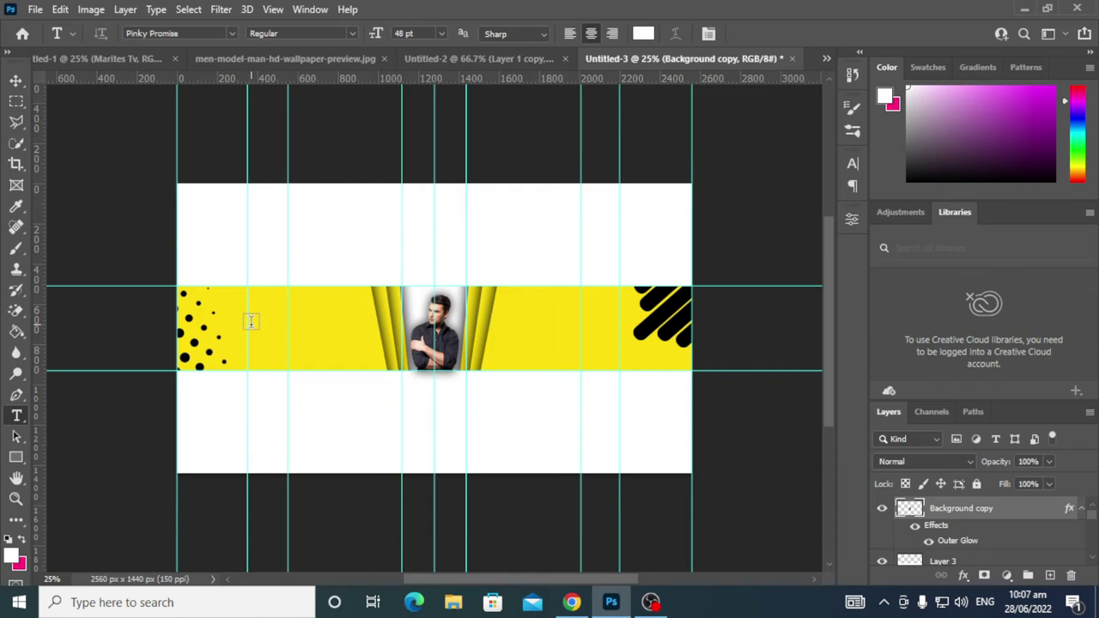
{"action": "left_click", "coordinate": [251, 321]}
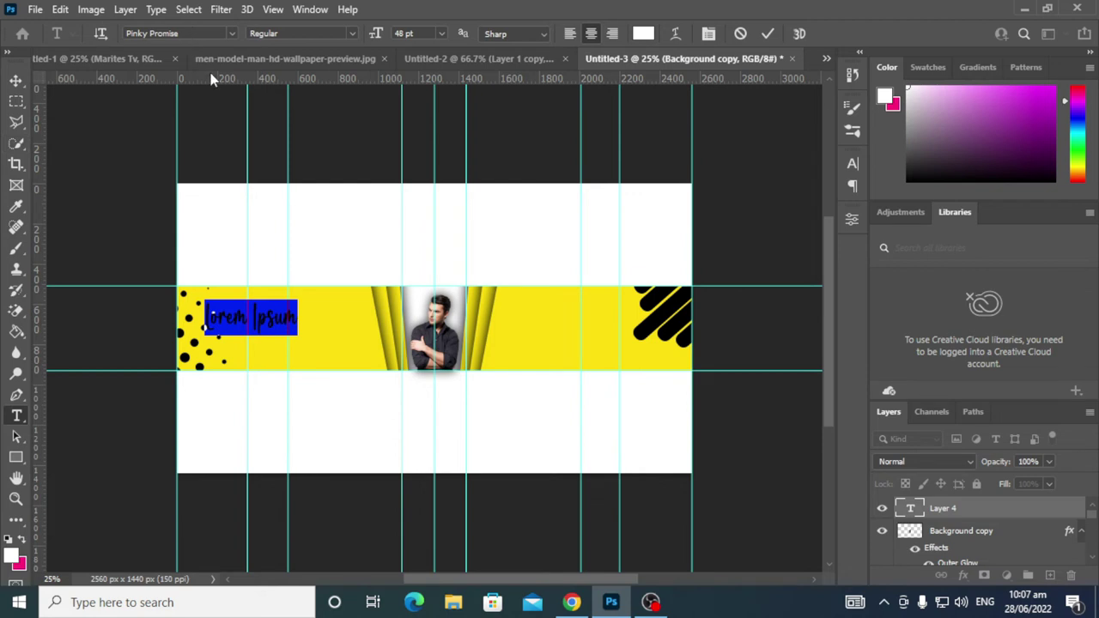
{"action": "type", "text": "M"}
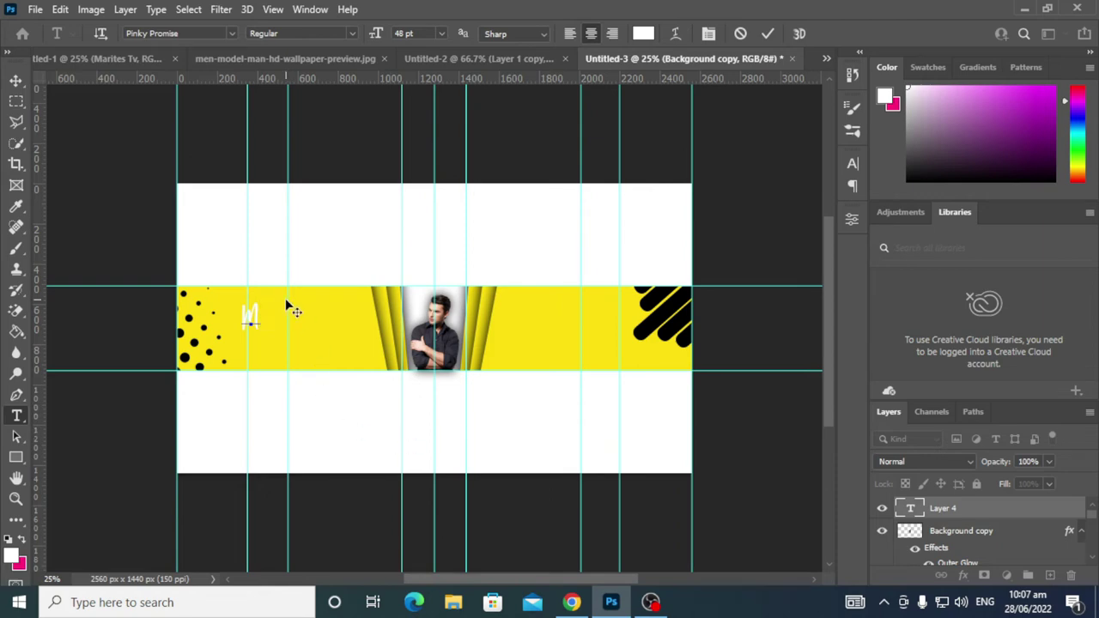
{"action": "key", "text": "ctrl+a"}
{"action": "left_click", "coordinate": [643, 33]}
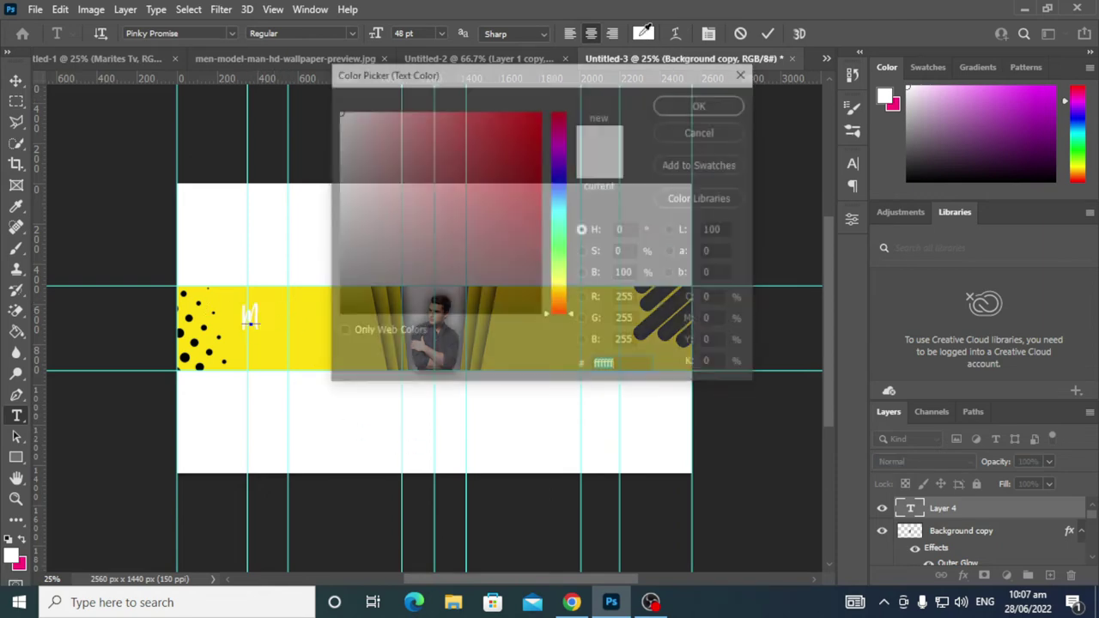
{"action": "type", "text": "000000"}
{"action": "left_click", "coordinate": [702, 104]}
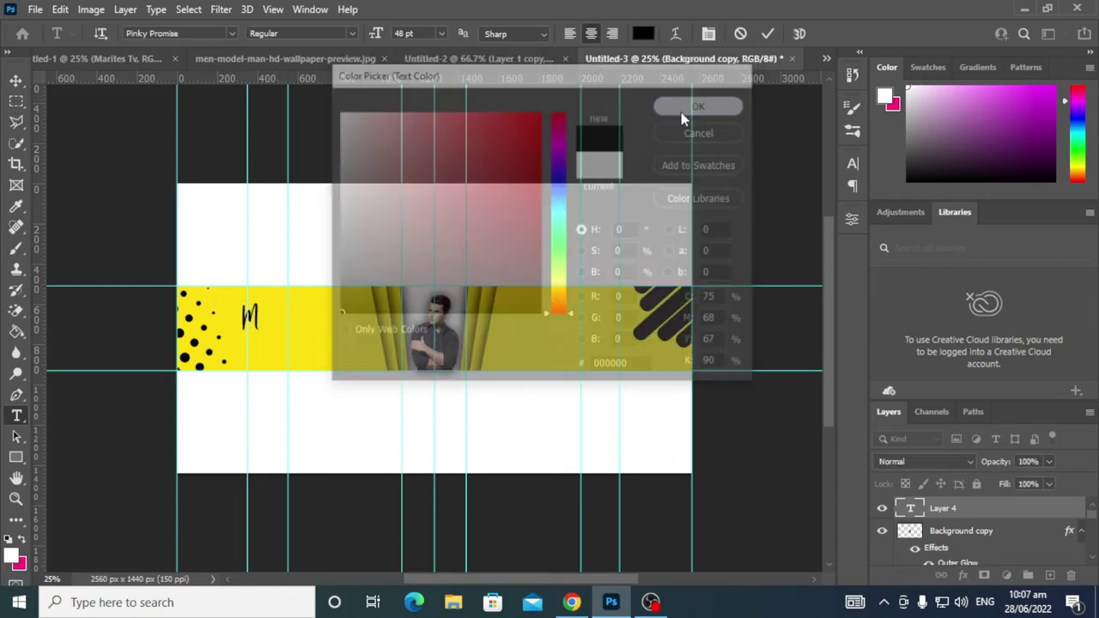
Finish the title as 'Marites Tv' in correct casing and commit it.
{"action": "left_click", "coordinate": [250, 318]}
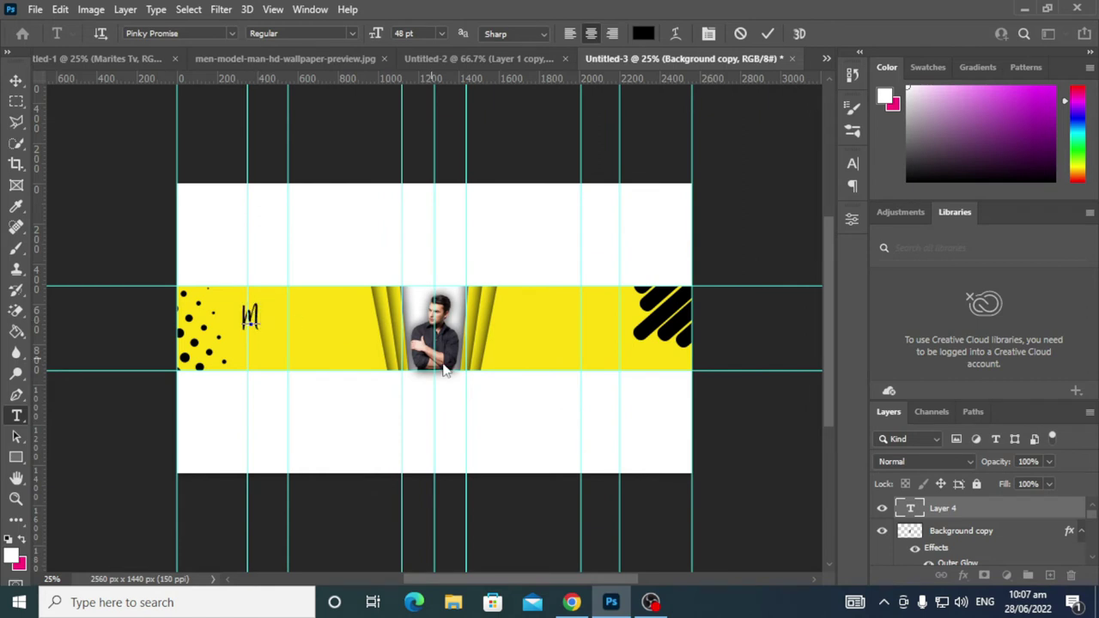
{"action": "type", "text": "ari"}
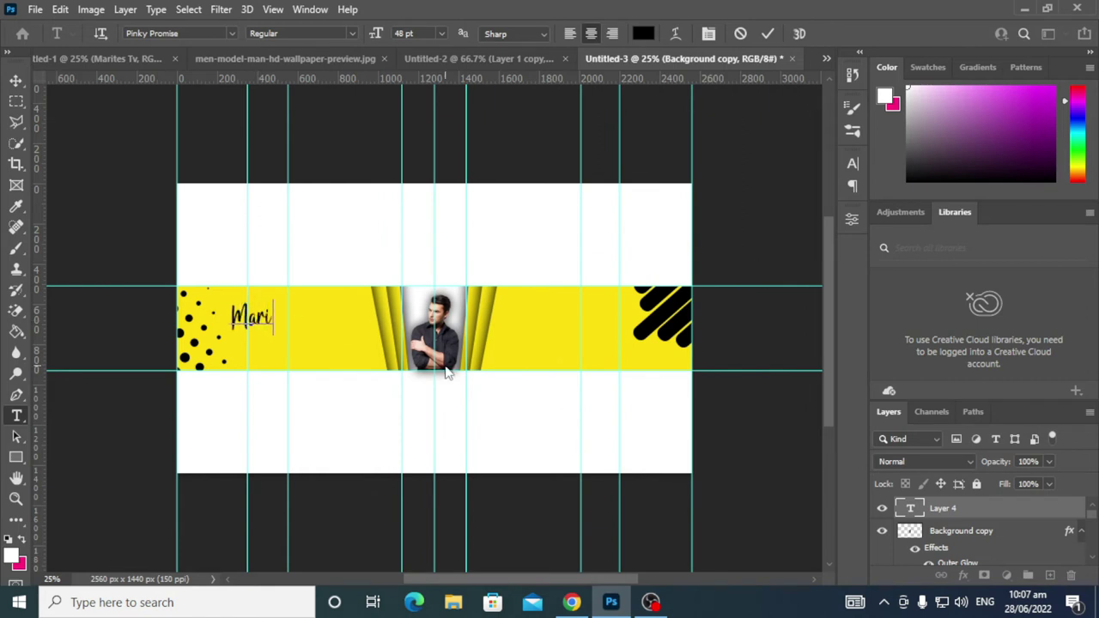
{"action": "type", "text": "tes"}
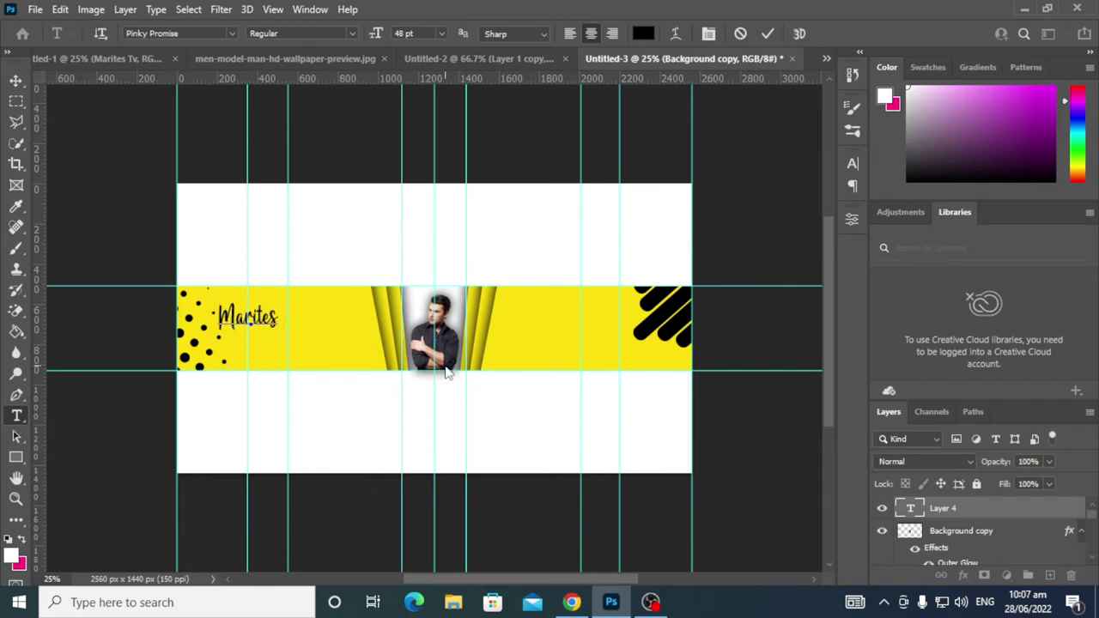
{"action": "type", "text": " TV"}
{"action": "key", "text": "BackSpace"}
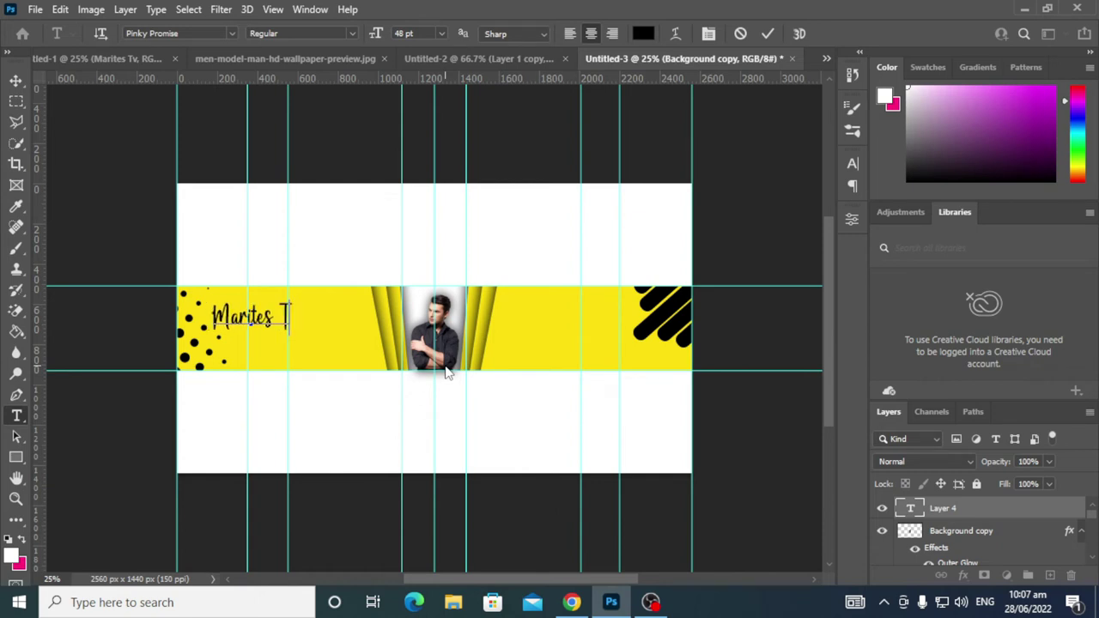
{"action": "type", "text": "v"}
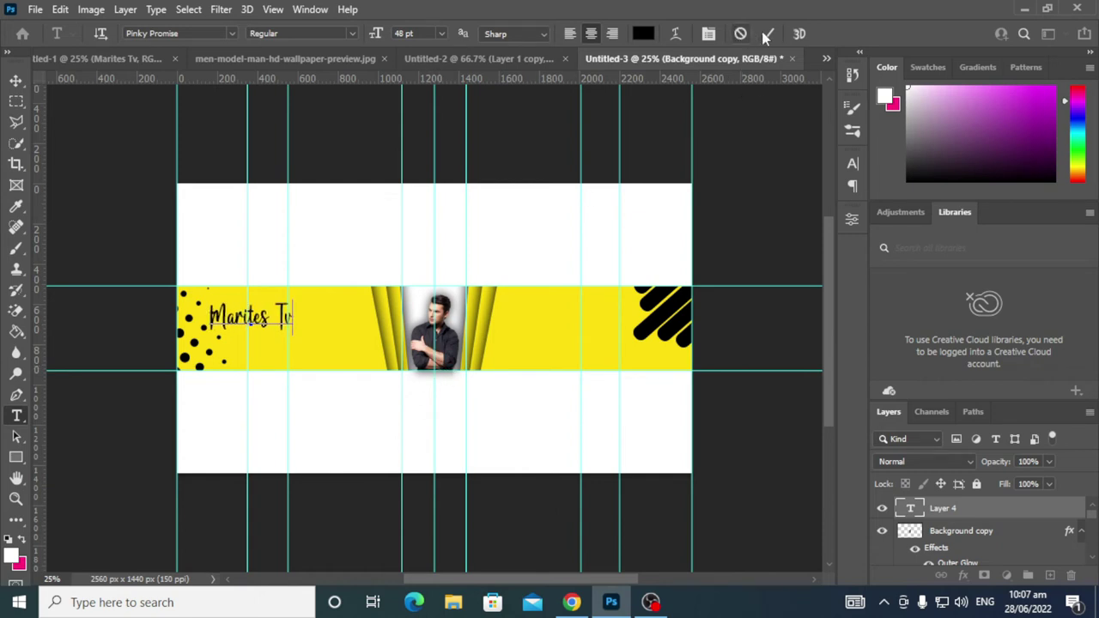
{"action": "key", "text": "ctrl+Return"}
{"action": "left_click", "coordinate": [16, 80]}
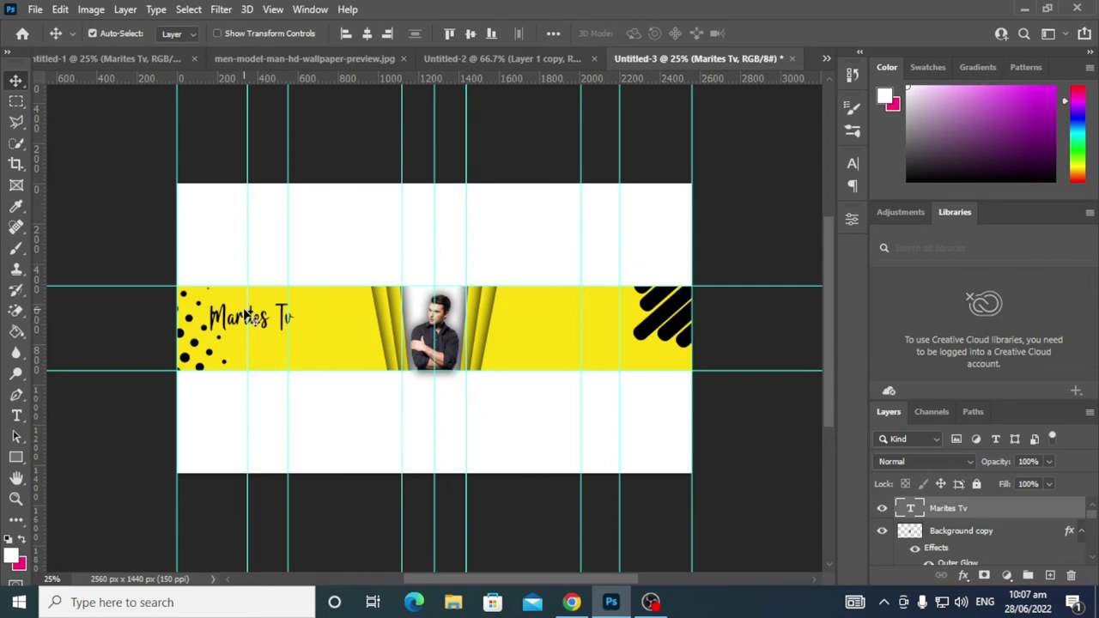
Move the Marites Tv title right and enlarge it to 119%.
{"action": "left_click_drag", "start_coordinate": [269, 330], "coordinate": [305, 329]}
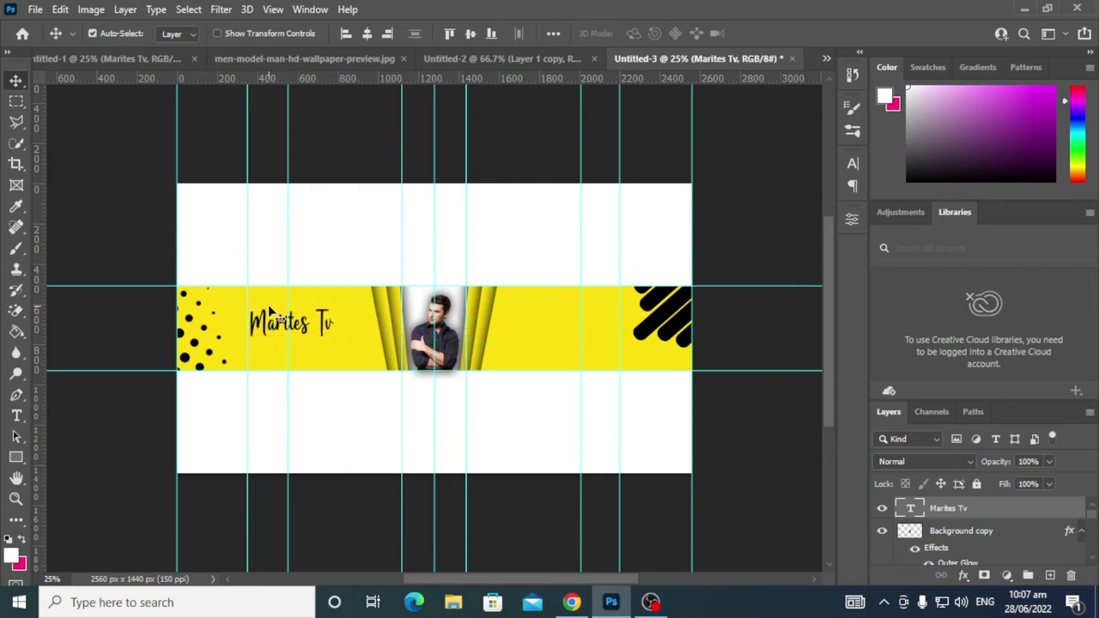
{"action": "key", "text": "ctrl+t"}
{"action": "left_click_drag", "start_coordinate": [333, 340], "coordinate": [352, 341]}
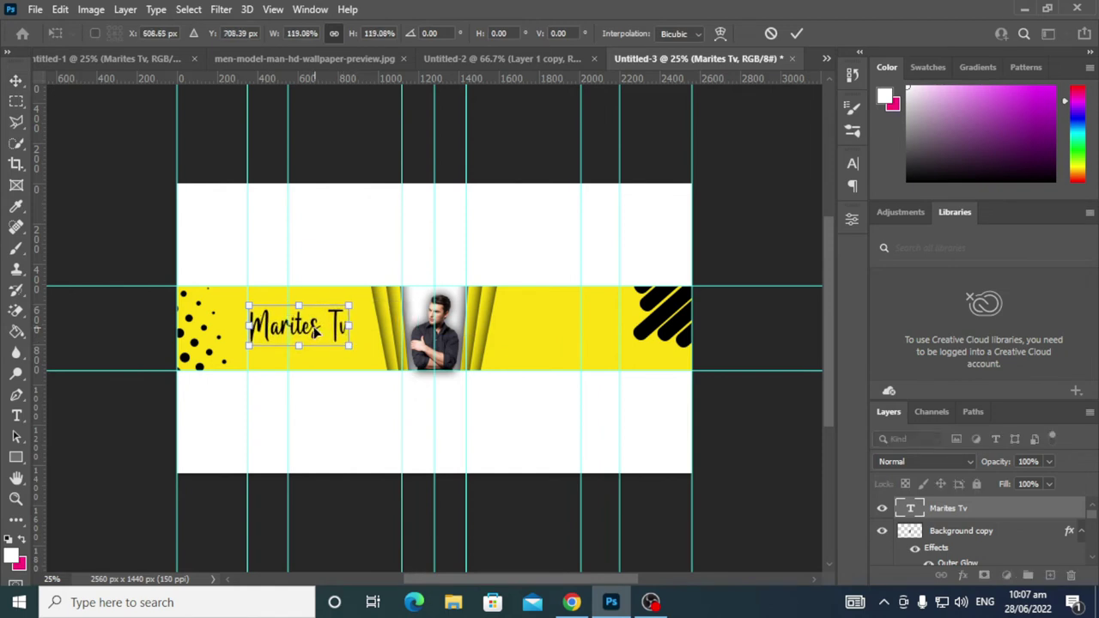
{"action": "mouse_move", "coordinate": [313, 333]}
{"action": "left_mouse_down"}
{"action": "mouse_move", "coordinate": [305, 331]}
{"action": "mouse_move", "coordinate": [314, 327]}
{"action": "left_mouse_up"}
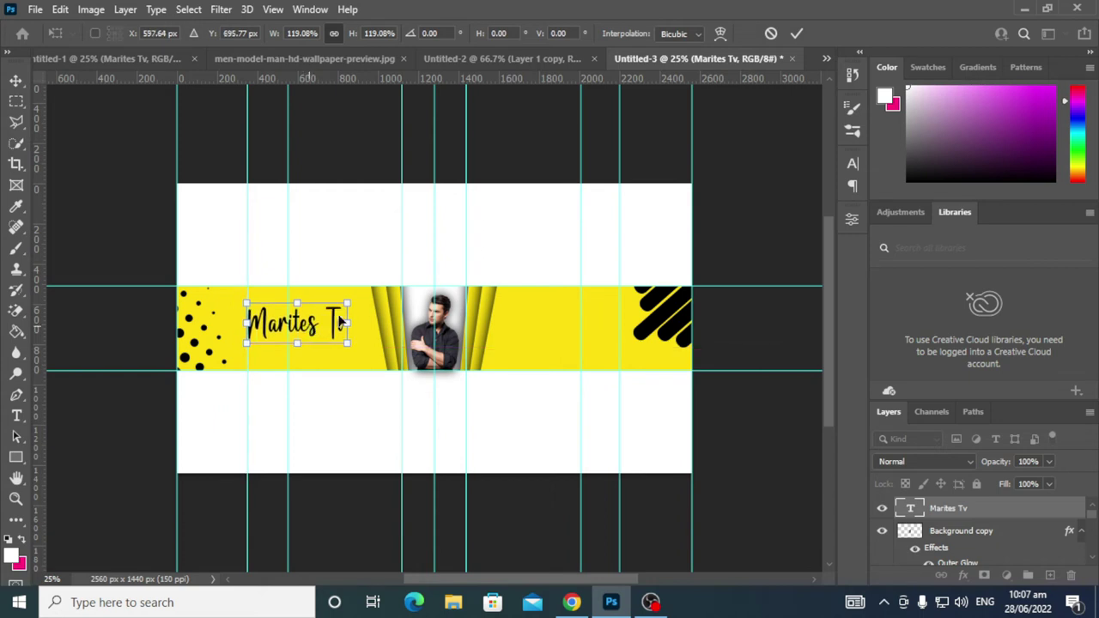
{"action": "left_click", "coordinate": [796, 33]}
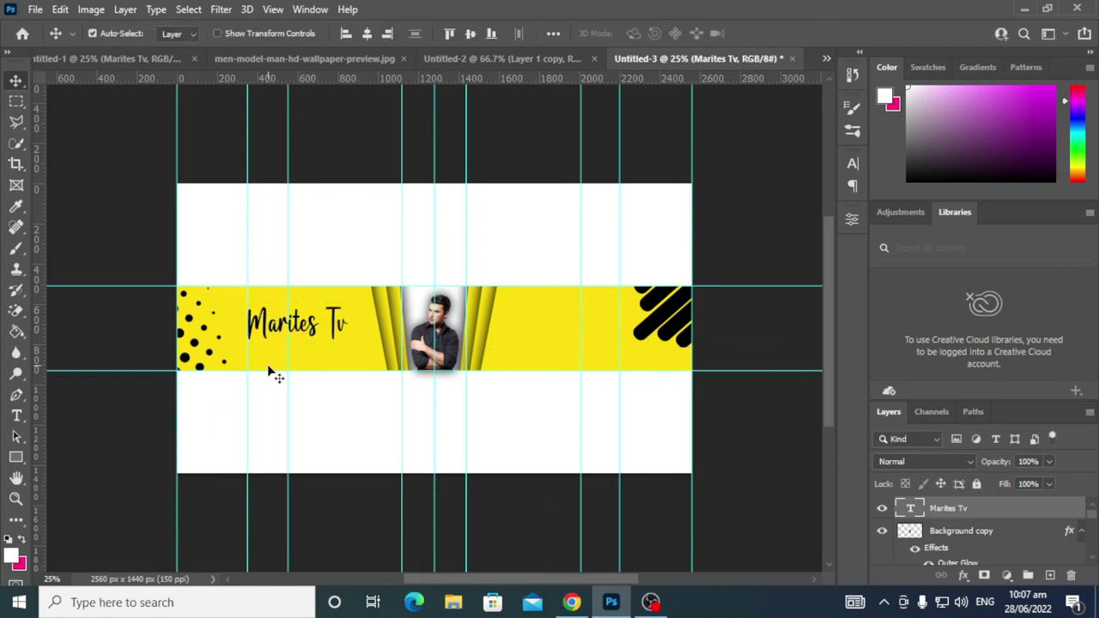
Add an Arial text line below the title reading 'Influencer/vlogger'.
{"action": "left_click", "coordinate": [15, 415]}
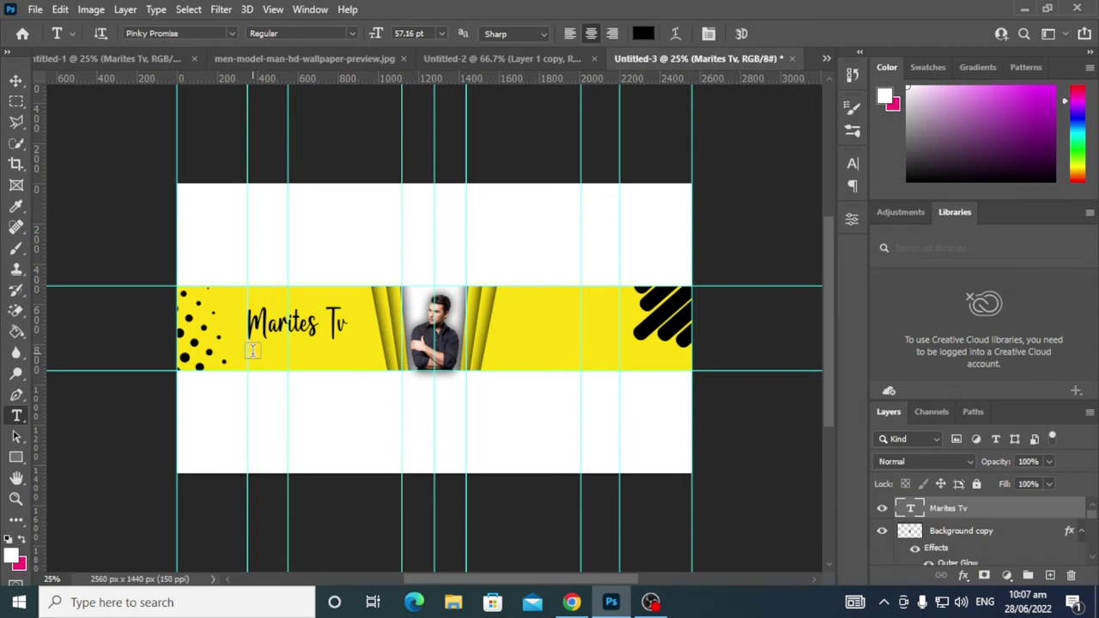
{"action": "left_click", "coordinate": [252, 351]}
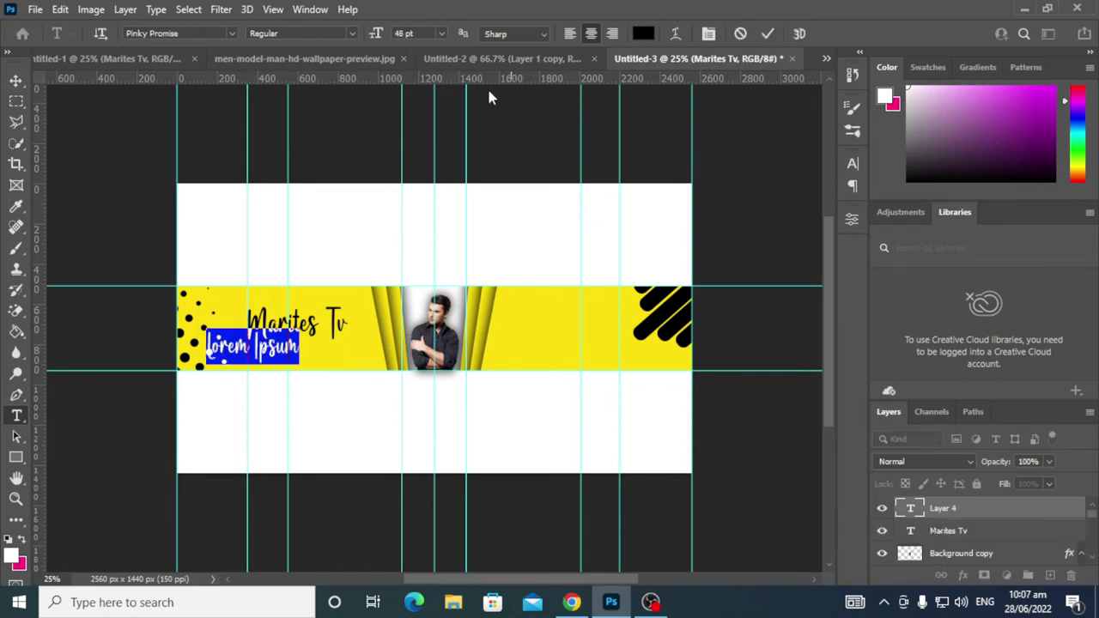
{"action": "left_click", "coordinate": [230, 33]}
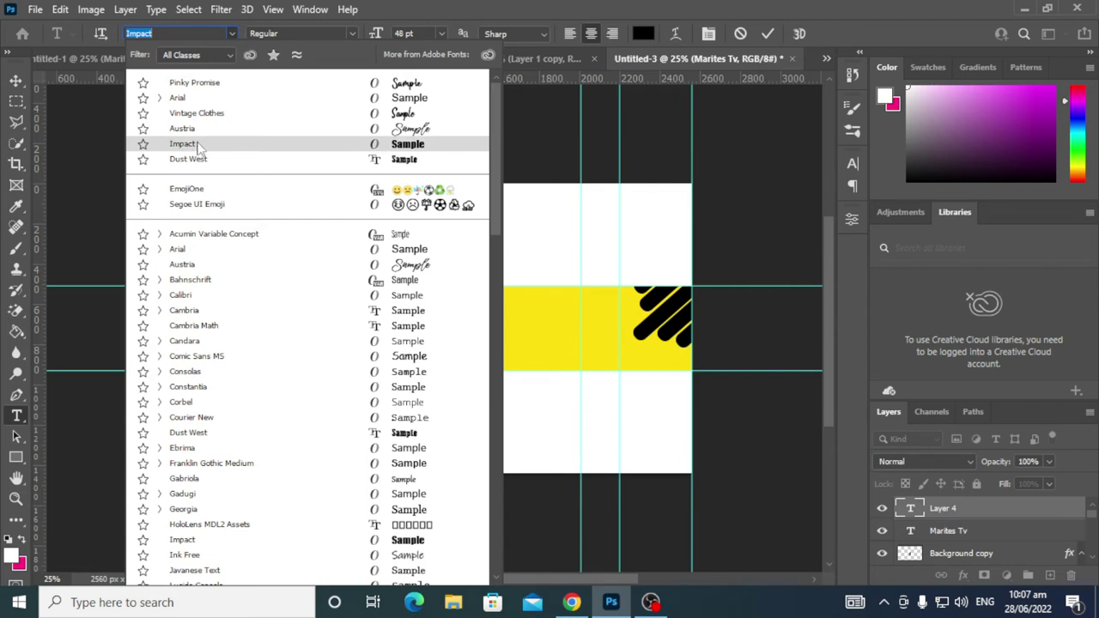
{"action": "left_click", "coordinate": [206, 97]}
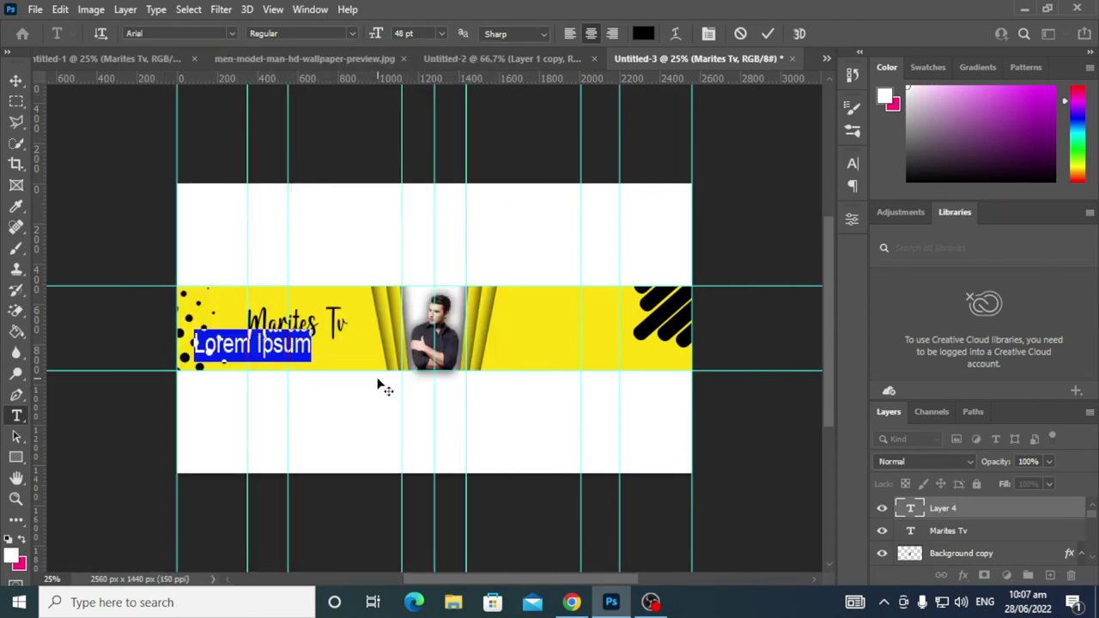
{"action": "type", "text": "n"}
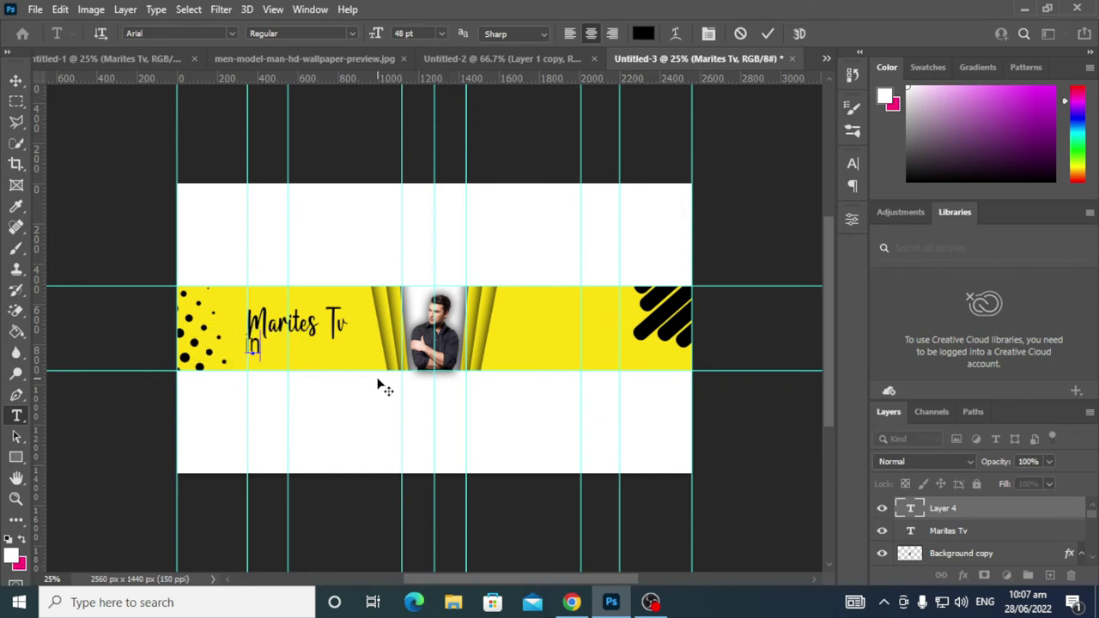
{"action": "key", "text": "BackSpace"}
{"action": "type", "text": "Infl"}
{"action": "type", "text": "uen"}
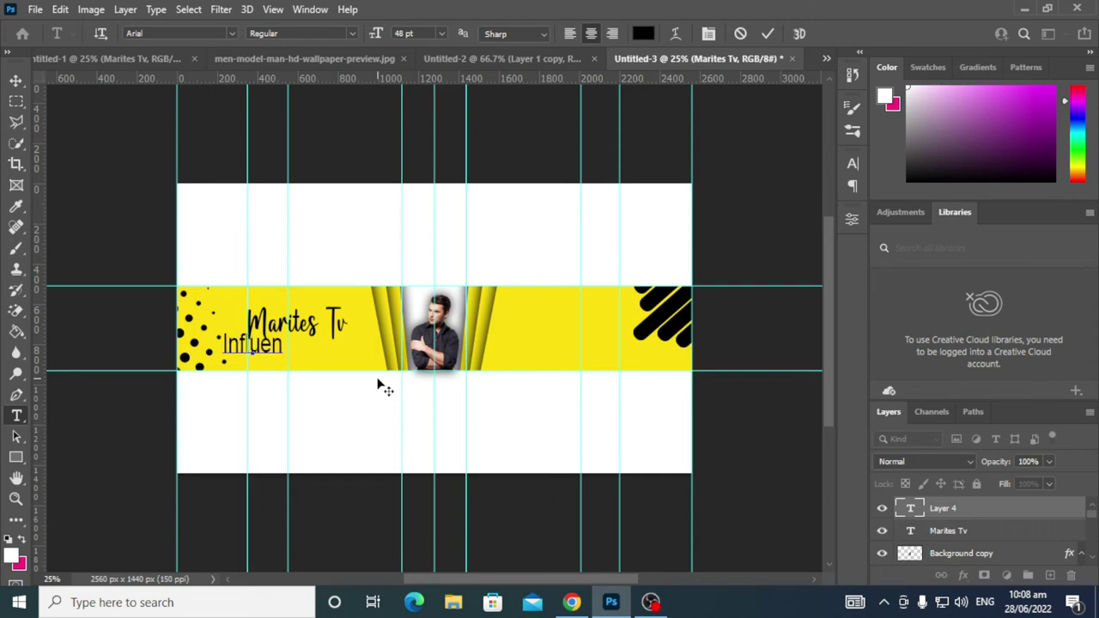
{"action": "type", "text": "cer/"}
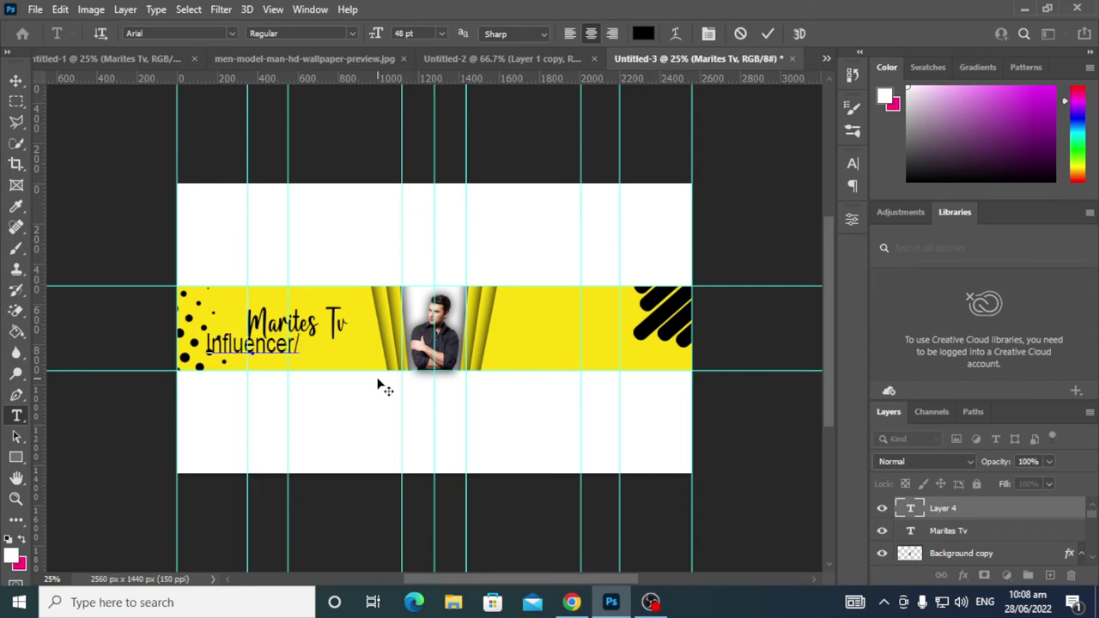
{"action": "type", "text": "vlo"}
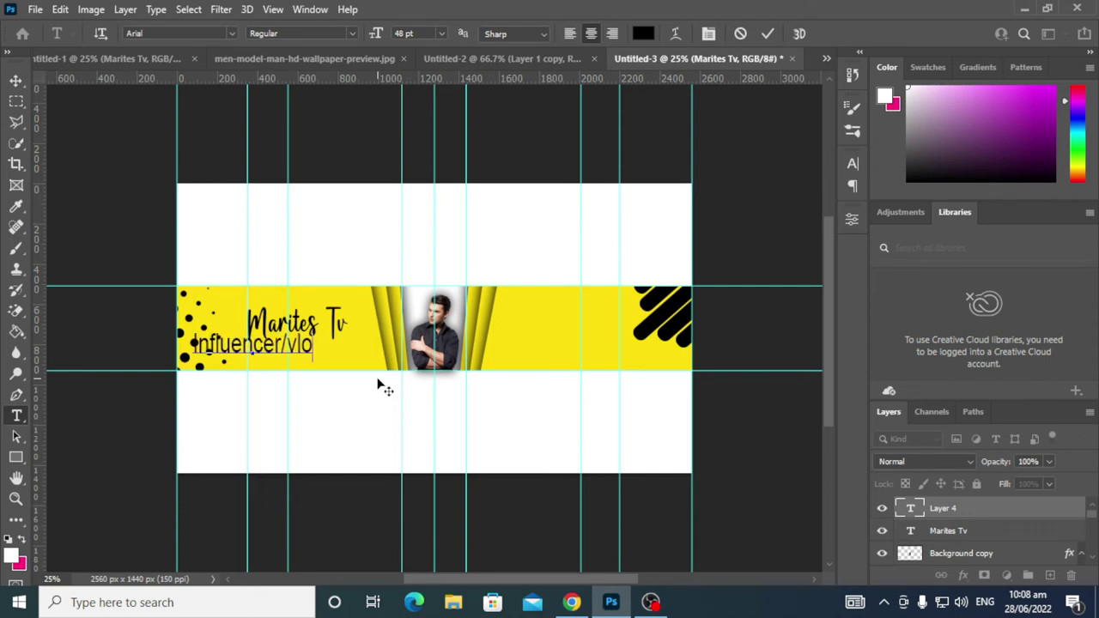
{"action": "type", "text": "gger"}
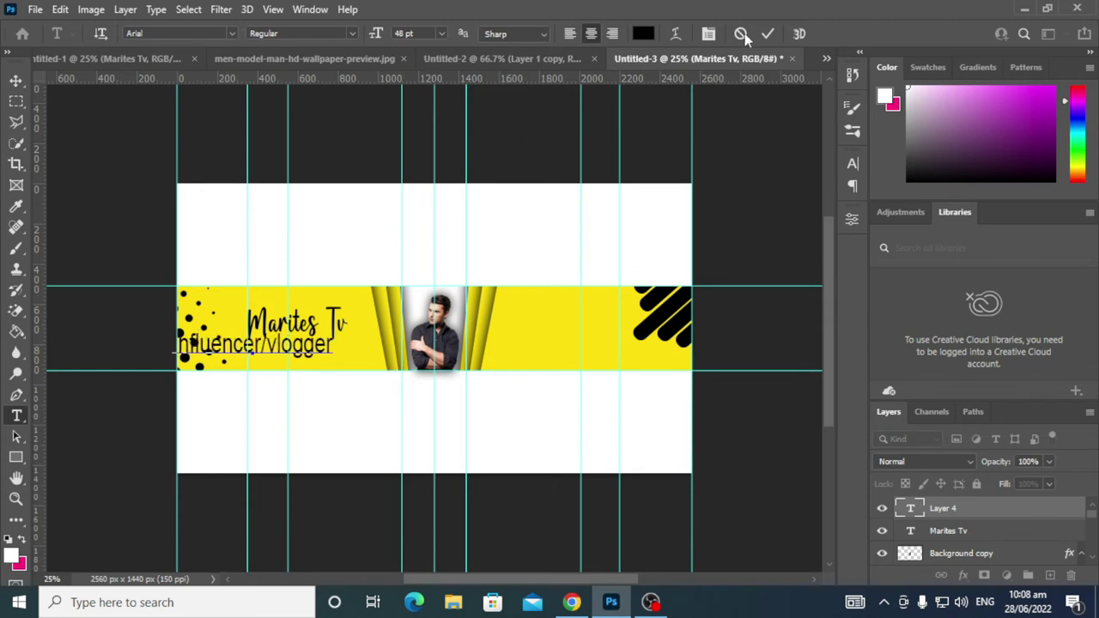
Commit the tagline, then move it right and shrink it to fit under the title.
{"action": "left_click", "coordinate": [768, 33]}
{"action": "left_click", "coordinate": [16, 80]}
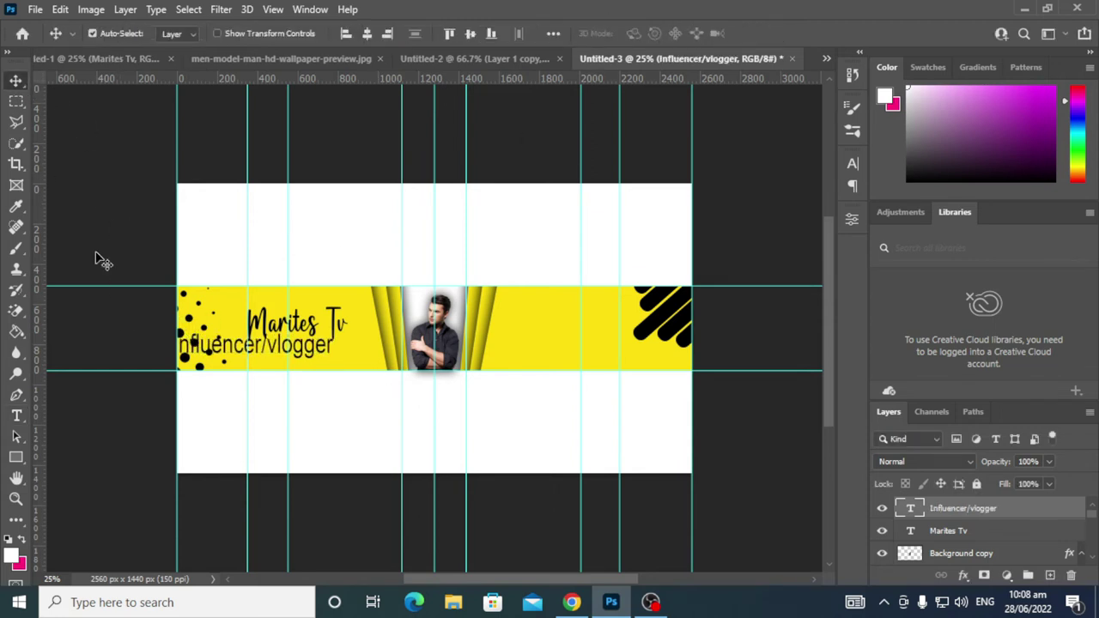
{"action": "left_click_drag", "start_coordinate": [279, 355], "coordinate": [318, 359]}
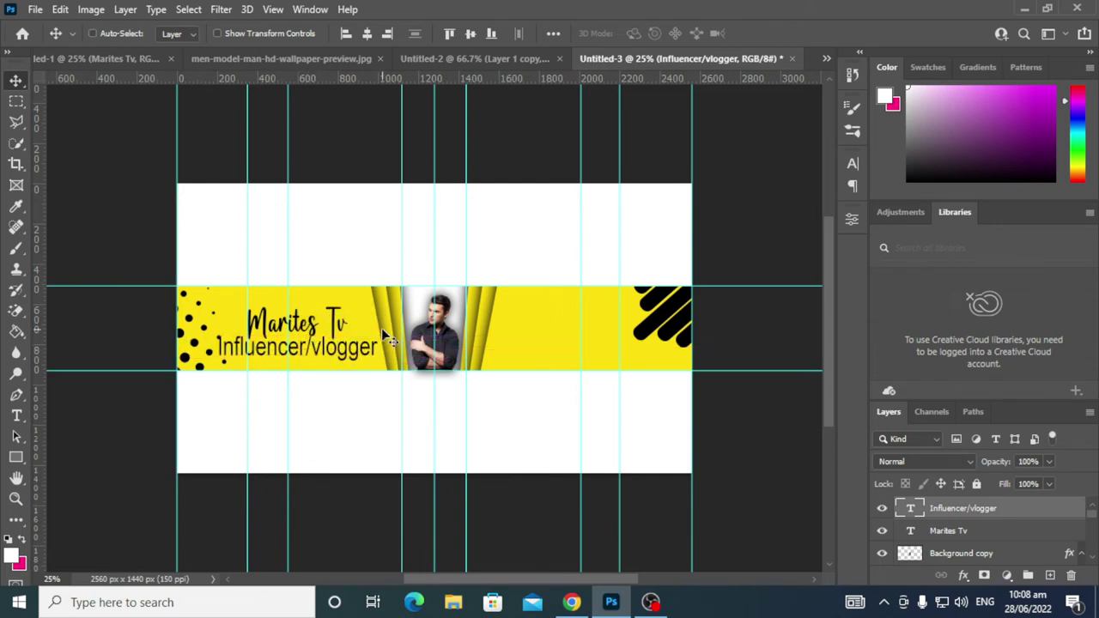
{"action": "key", "text": "ctrl+t"}
{"action": "left_click_drag", "start_coordinate": [379, 334], "coordinate": [302, 347]}
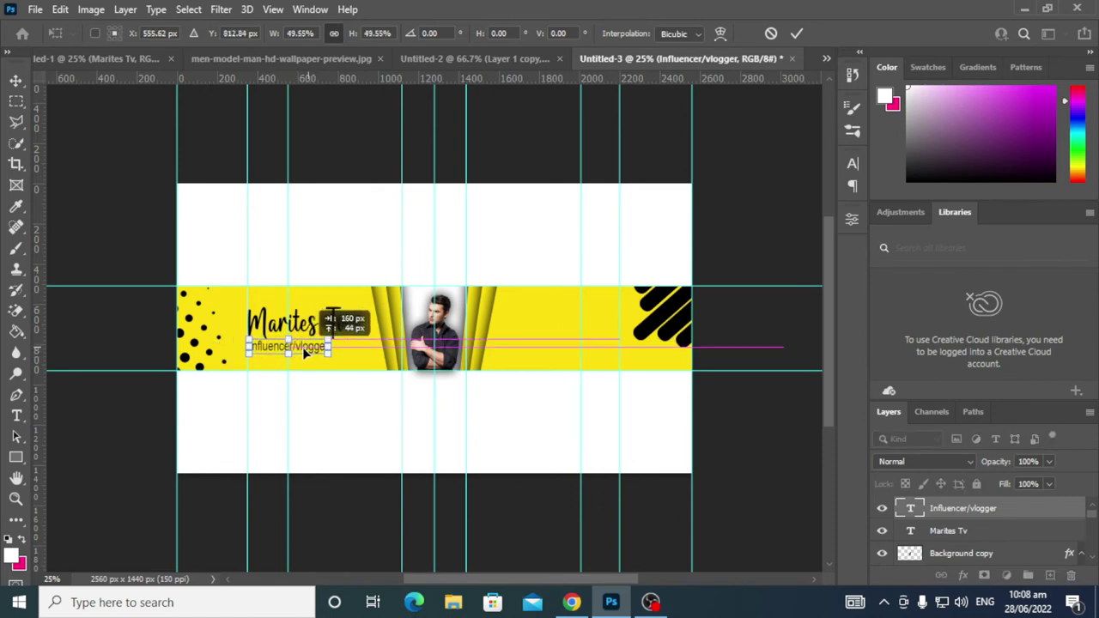
{"action": "left_click", "coordinate": [803, 34]}
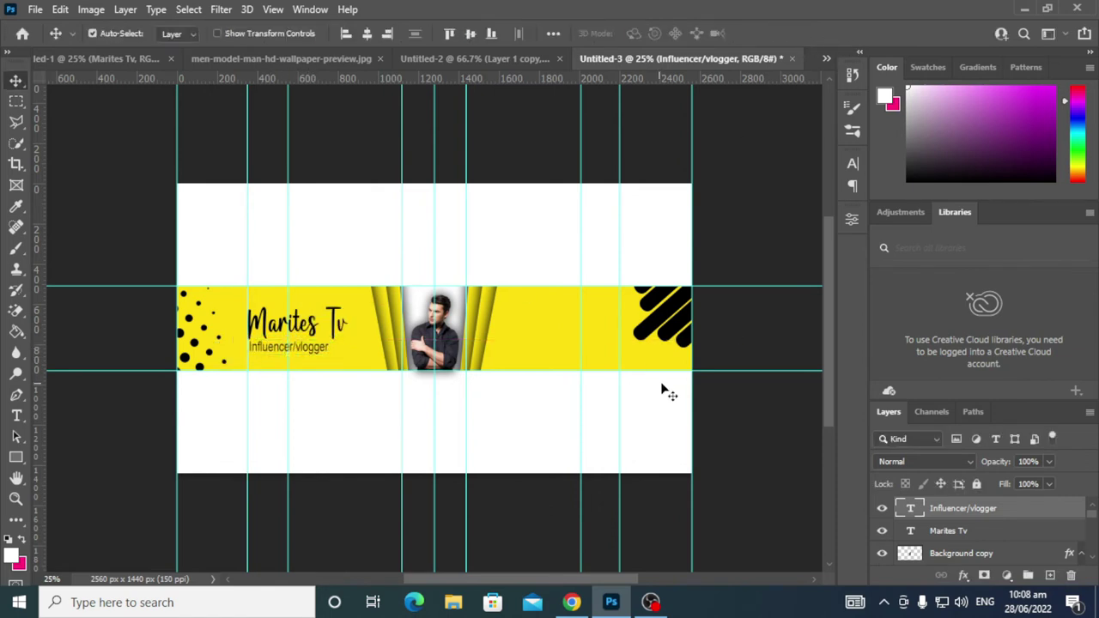
Nudge the Influencer/vlogger tagline with arrow keys until centred beneath Marites Tv.
{"action": "key", "text": "shift+Right"}
{"action": "key", "text": "shift+Right"}
{"action": "key", "text": "shift+Right"}
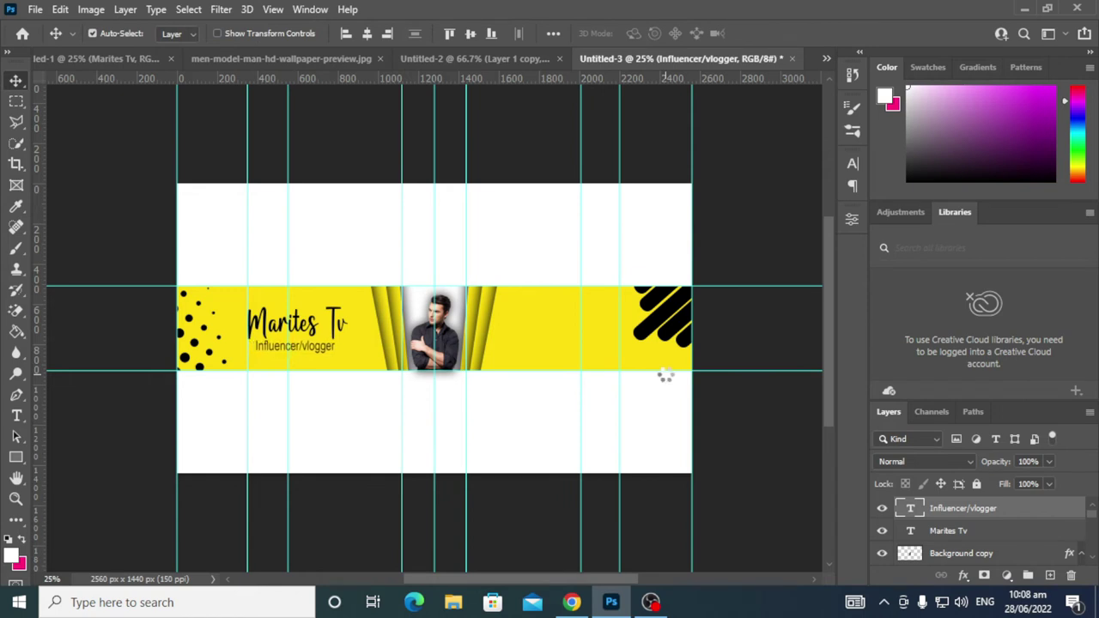
{"action": "key", "text": "shift+Right"}
{"action": "key", "text": "shift+Up"}
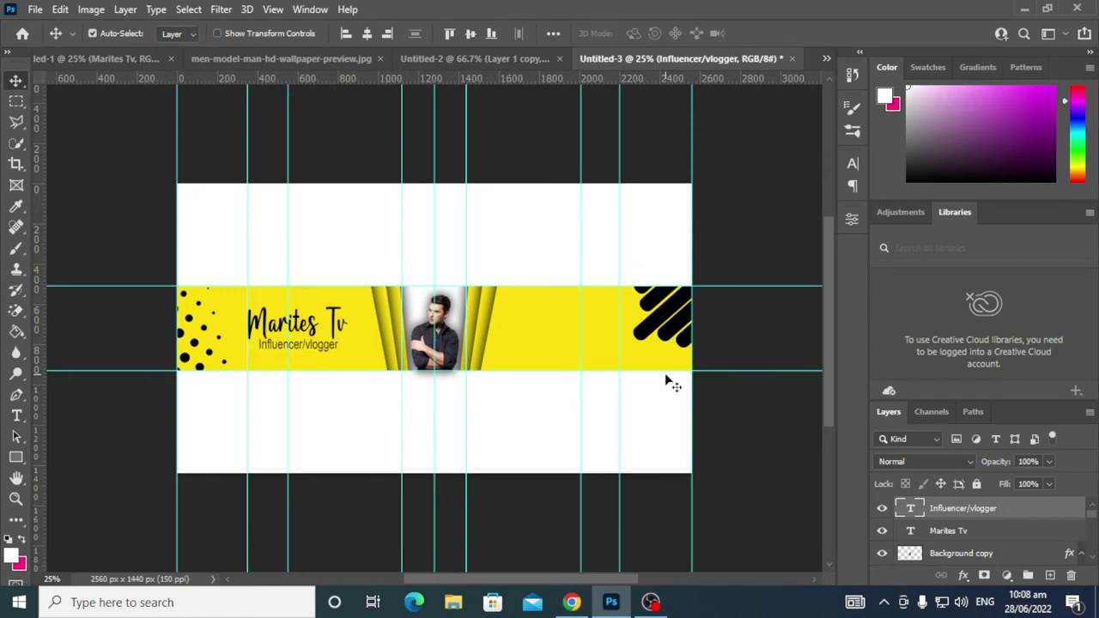
{"action": "key", "text": "shift+Down"}
{"action": "key", "text": "Up"}
{"action": "key", "text": "Up"}
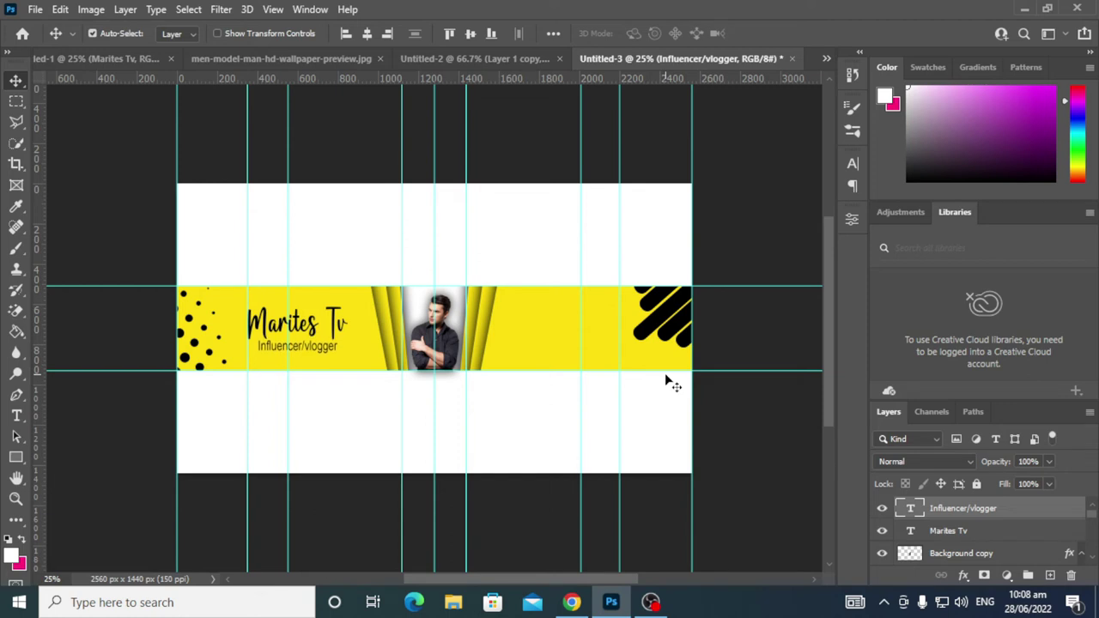
{"action": "key", "text": "Up"}
{"action": "key", "text": "Left"}
{"action": "key", "text": "Right"}
{"action": "key", "text": "Left"}
{"action": "key", "text": "Right"}
Duplicate the Rectangle 5 copy 3 layer and type 'follow me:' to the right of the photo.
{"action": "left_click", "coordinate": [387, 339]}
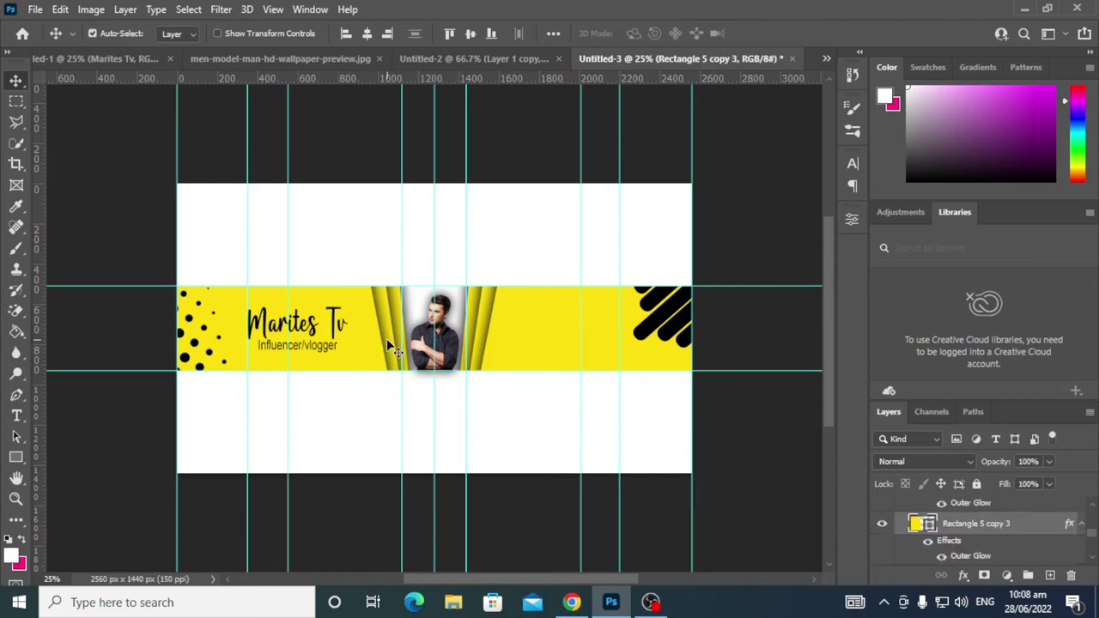
{"action": "key", "text": "ctrl+j"}
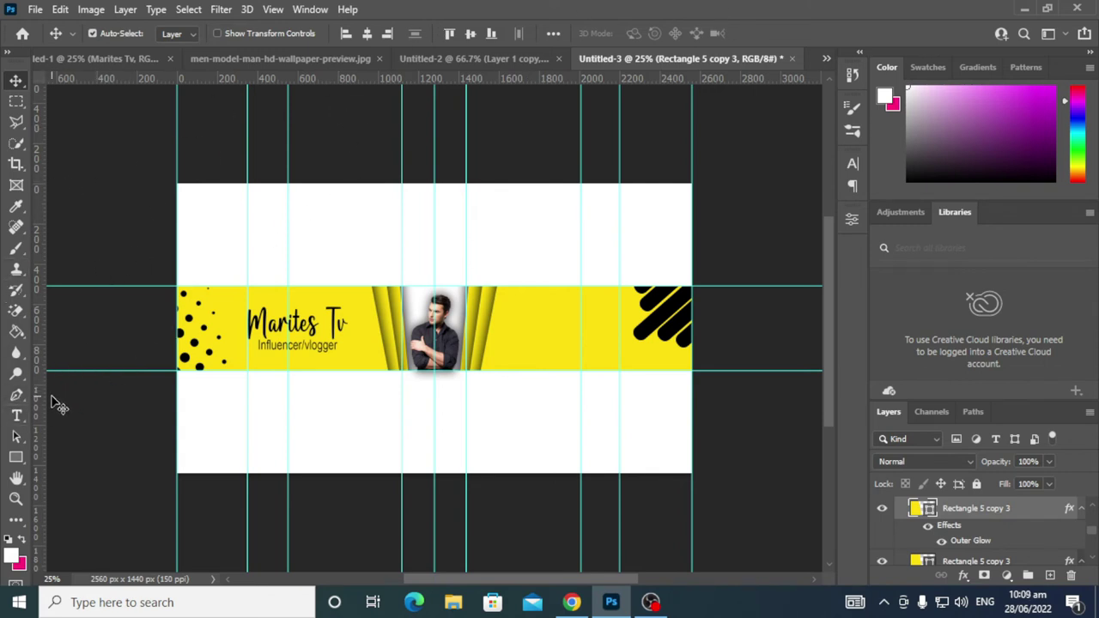
{"action": "left_click", "coordinate": [17, 419]}
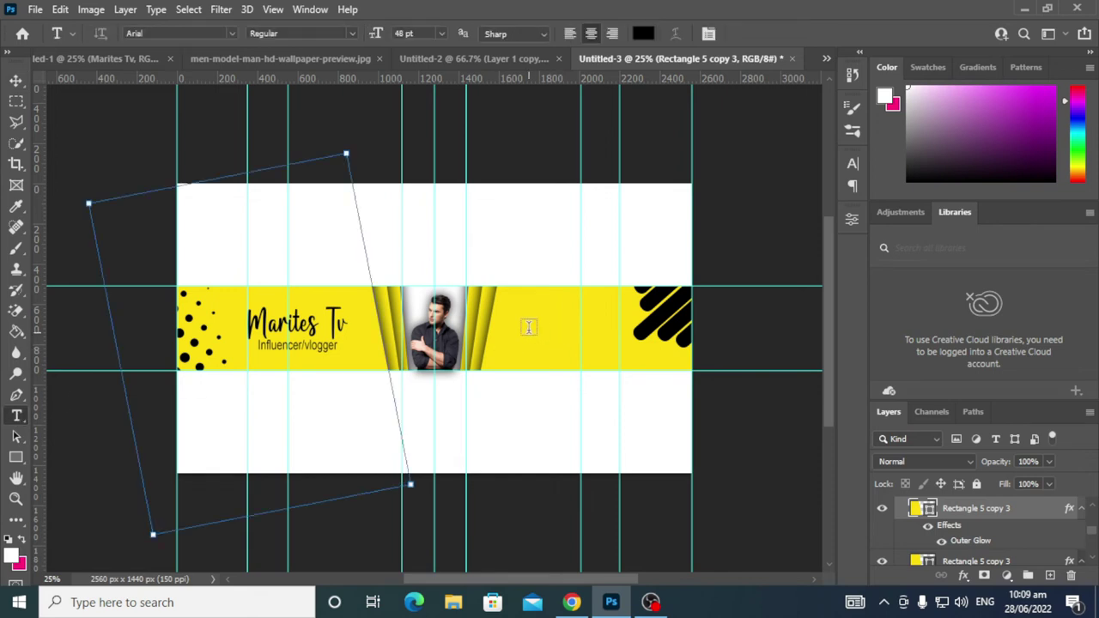
{"action": "left_click", "coordinate": [518, 322]}
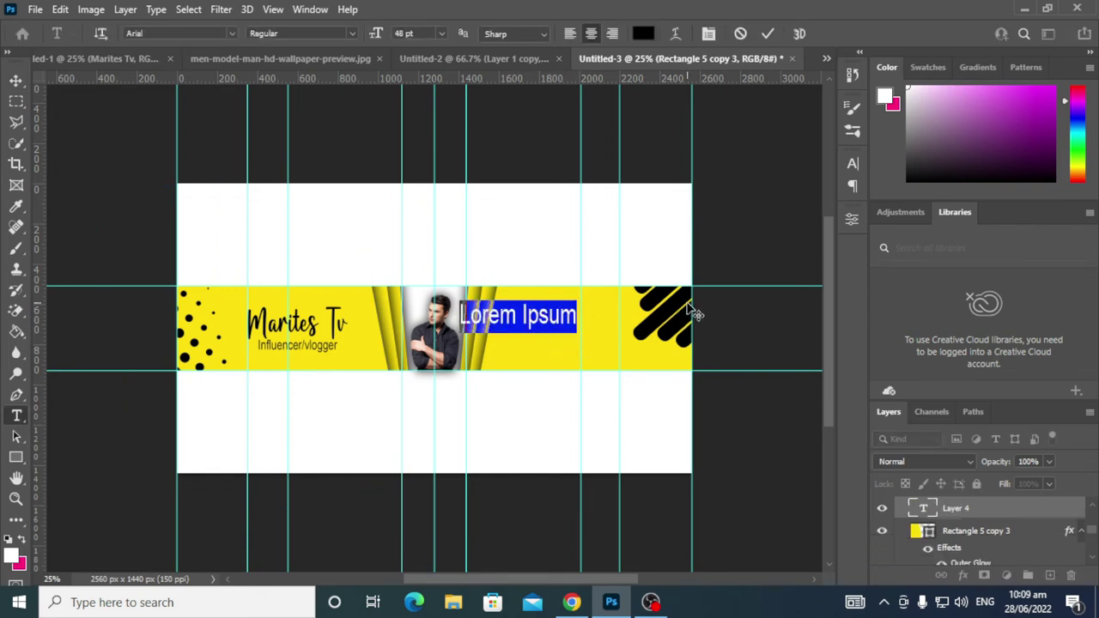
{"action": "type", "text": "fol"}
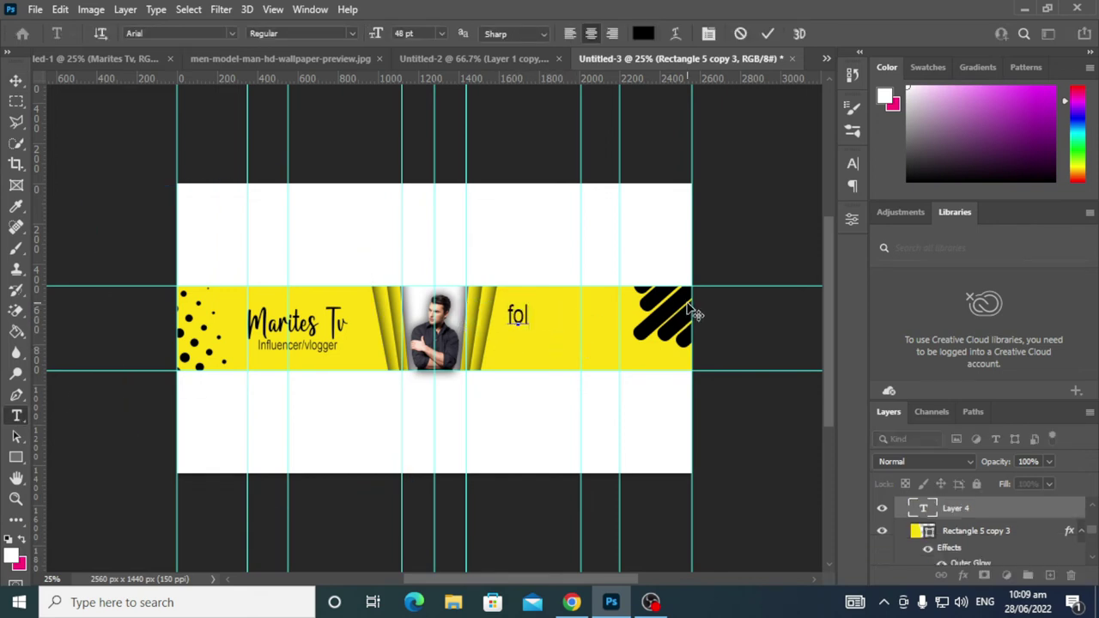
{"action": "type", "text": "low me"}
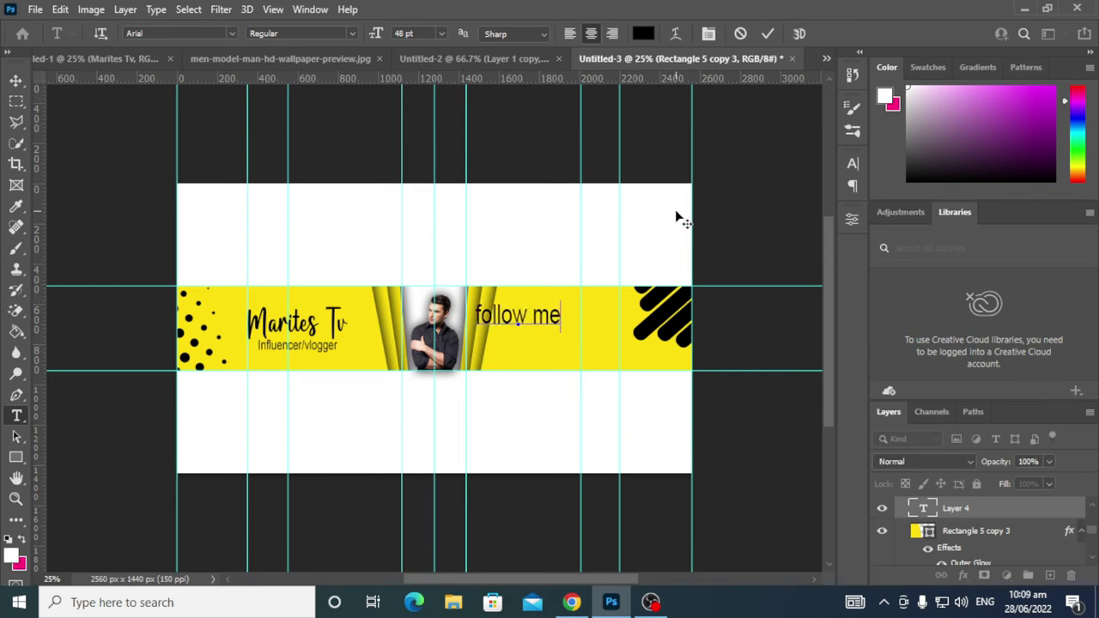
{"action": "type", "text": ":"}
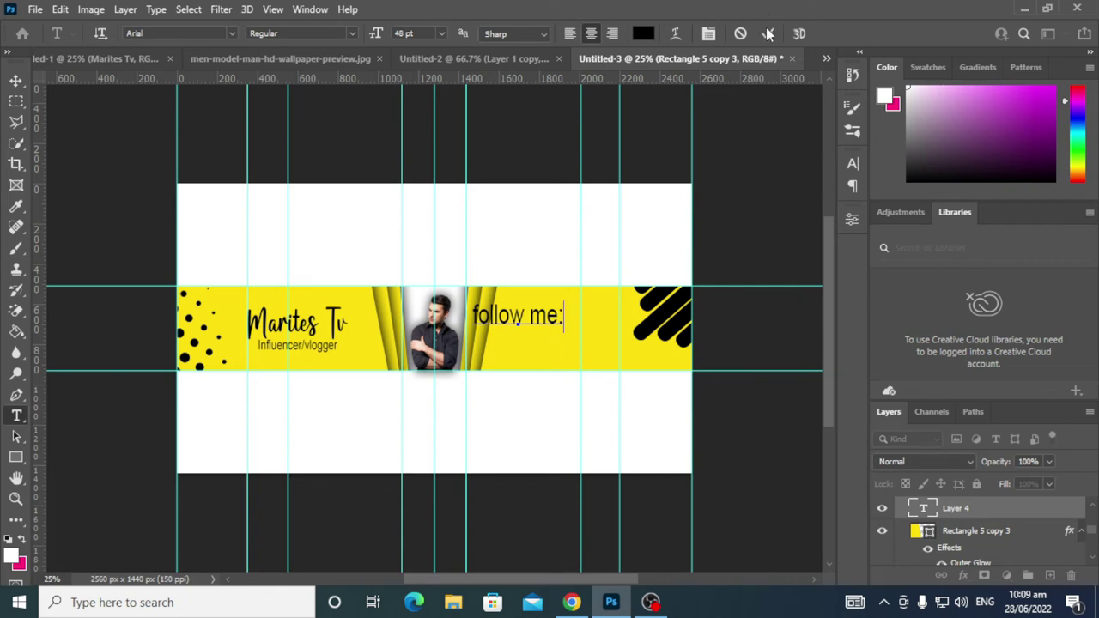
{"action": "left_click", "coordinate": [768, 33]}
Scale the 'follow me:' caption to about half size and move it level with the title.
{"action": "key", "text": "ctrl+t"}
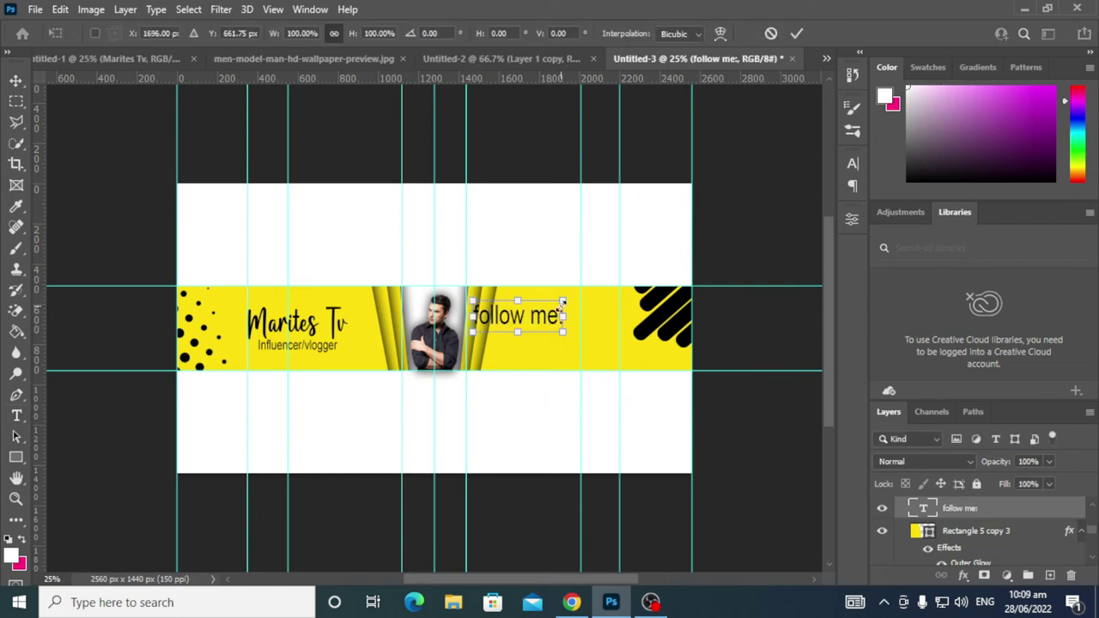
{"action": "mouse_move", "coordinate": [561, 302]}
{"action": "left_mouse_down"}
{"action": "mouse_move", "coordinate": [520, 319]}
{"action": "mouse_move", "coordinate": [545, 315]}
{"action": "left_mouse_up"}
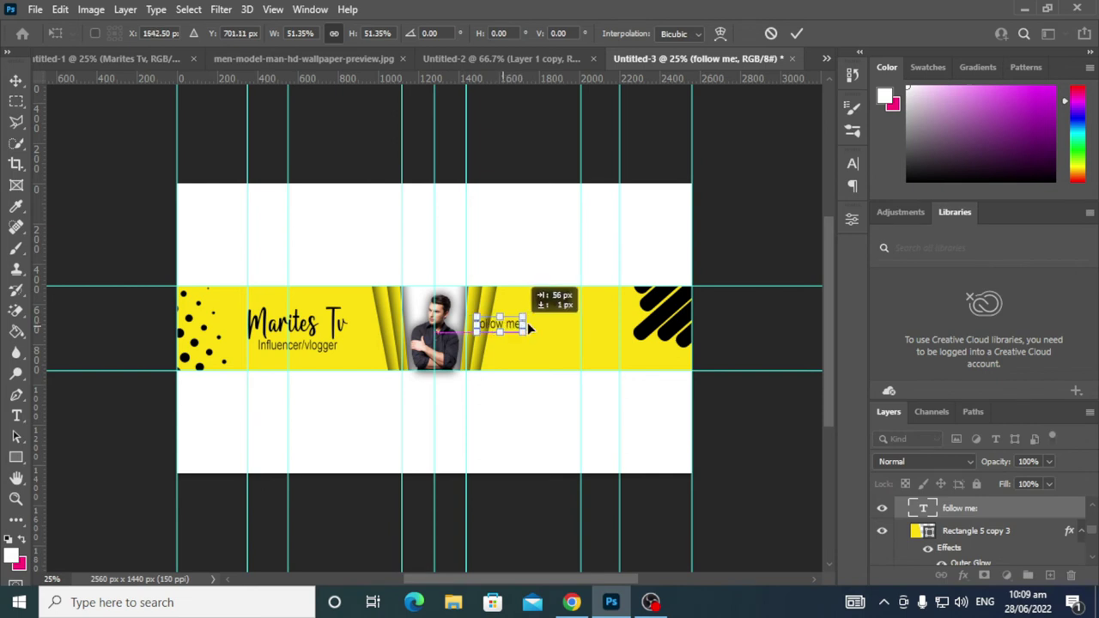
{"action": "left_click", "coordinate": [796, 36]}
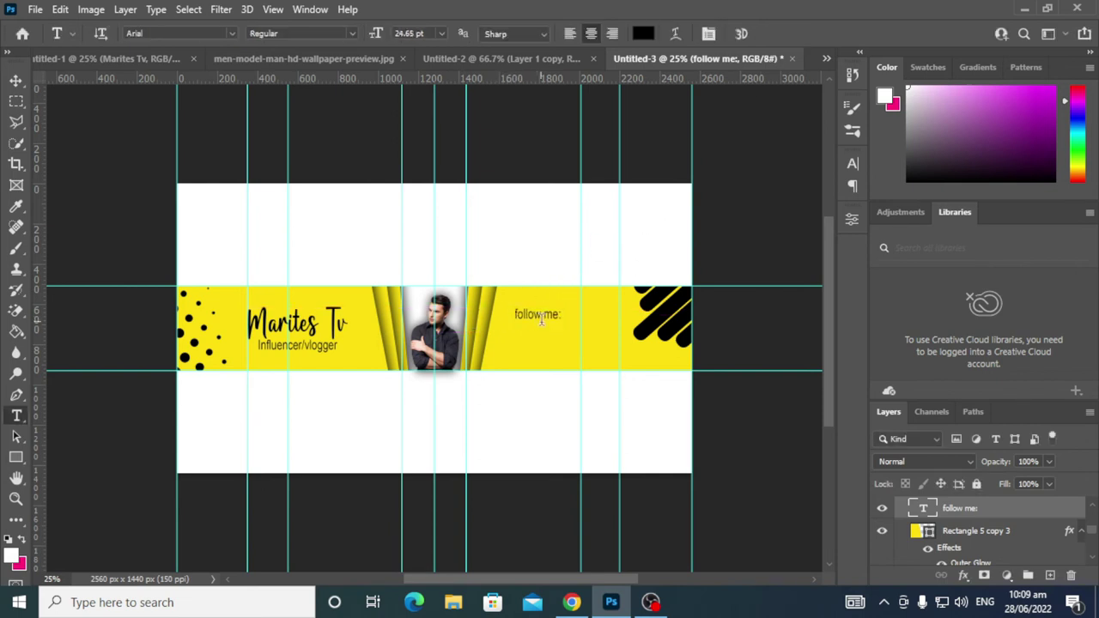
{"action": "left_click", "coordinate": [18, 82]}
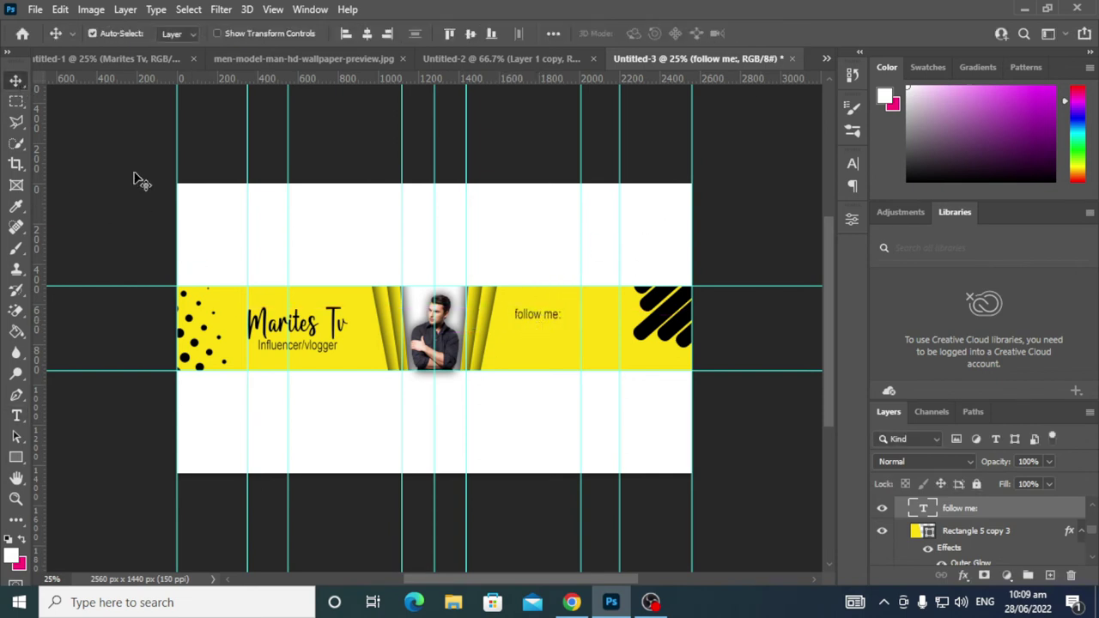
{"action": "left_click_drag", "start_coordinate": [526, 321], "coordinate": [522, 329]}
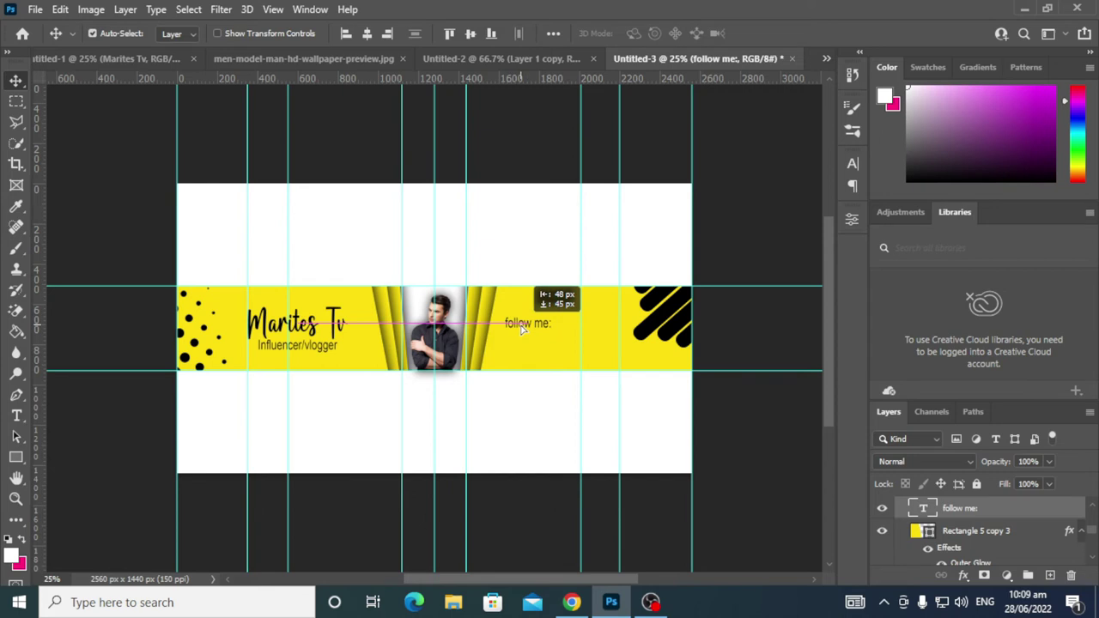
{"action": "left_click_drag", "start_coordinate": [522, 329], "coordinate": [521, 329]}
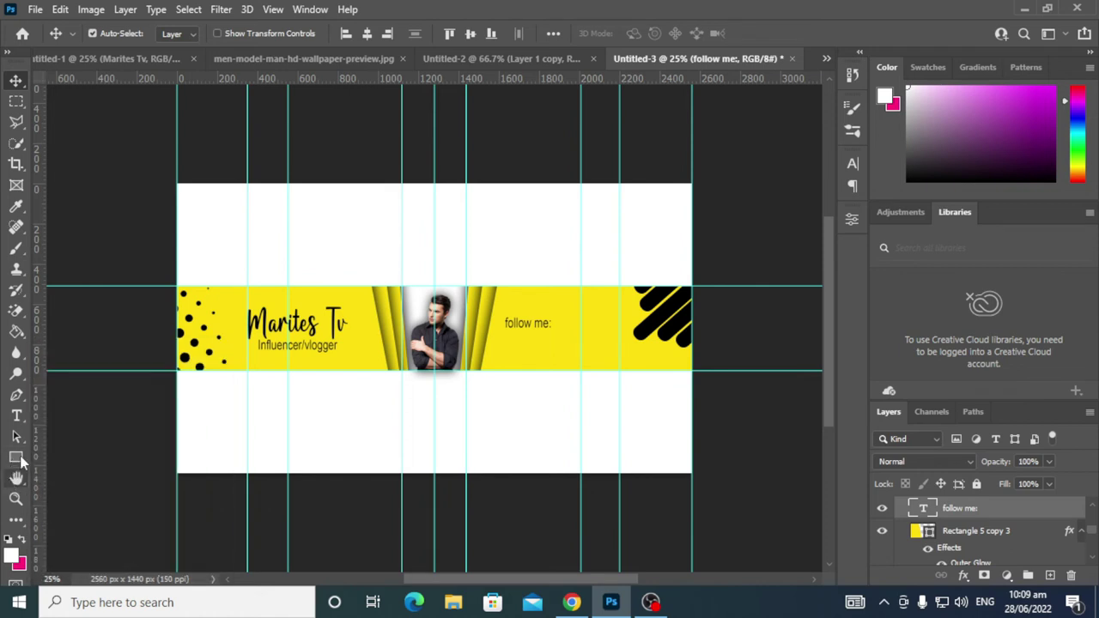
Place a 100 px Facebook custom shape on the banner, then undo it.
{"action": "left_click", "coordinate": [16, 248]}
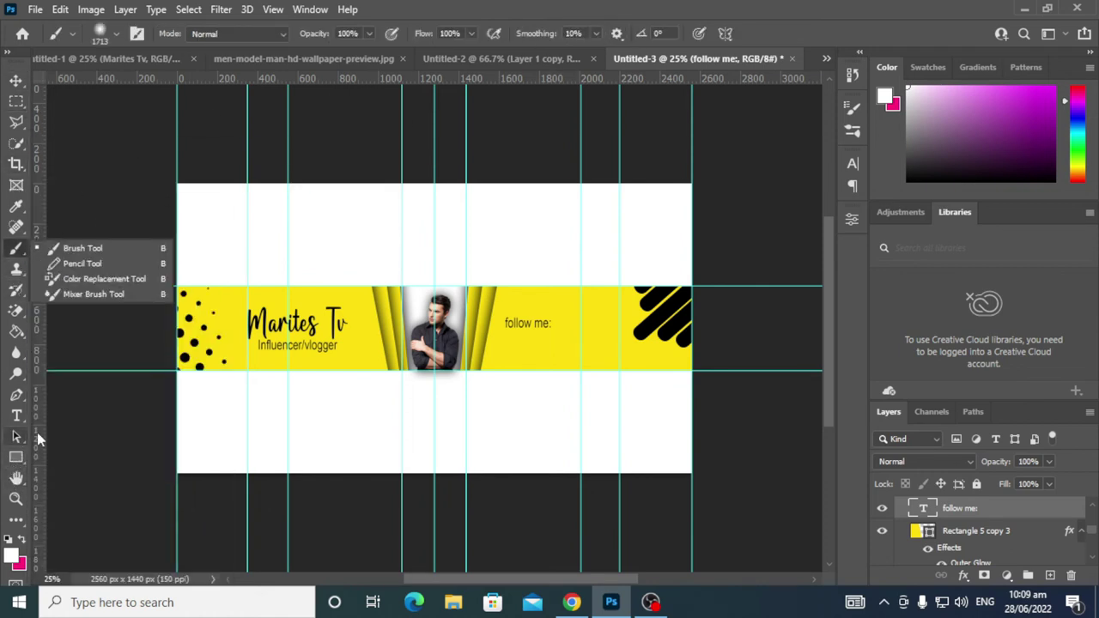
{"action": "left_click", "coordinate": [15, 459]}
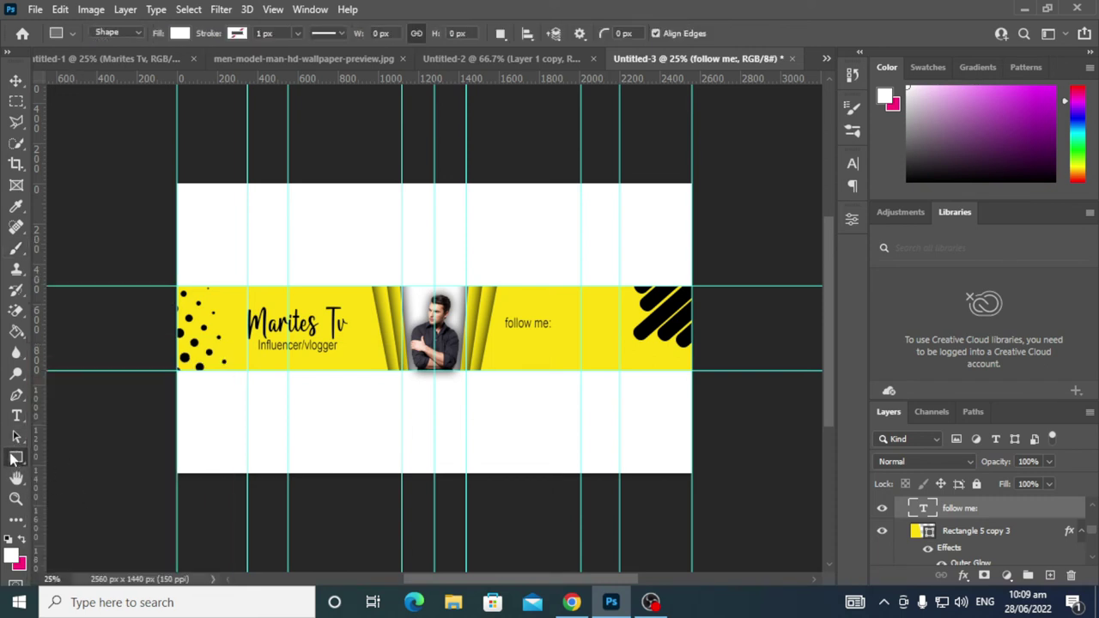
{"action": "right_click", "coordinate": [16, 458]}
{"action": "left_click", "coordinate": [86, 534]}
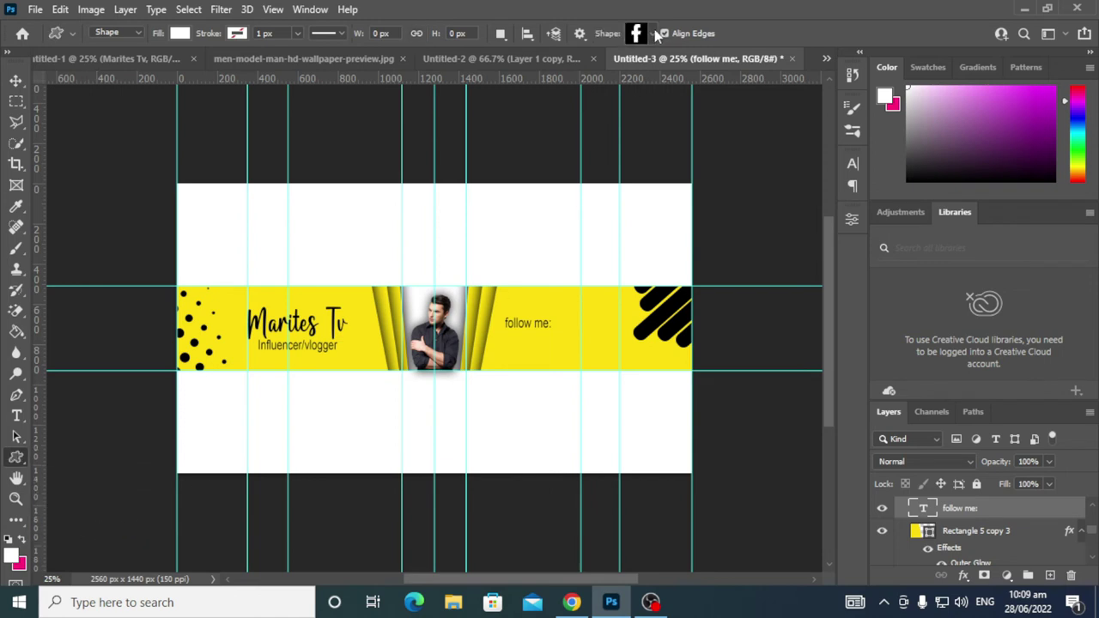
{"action": "left_click", "coordinate": [510, 347]}
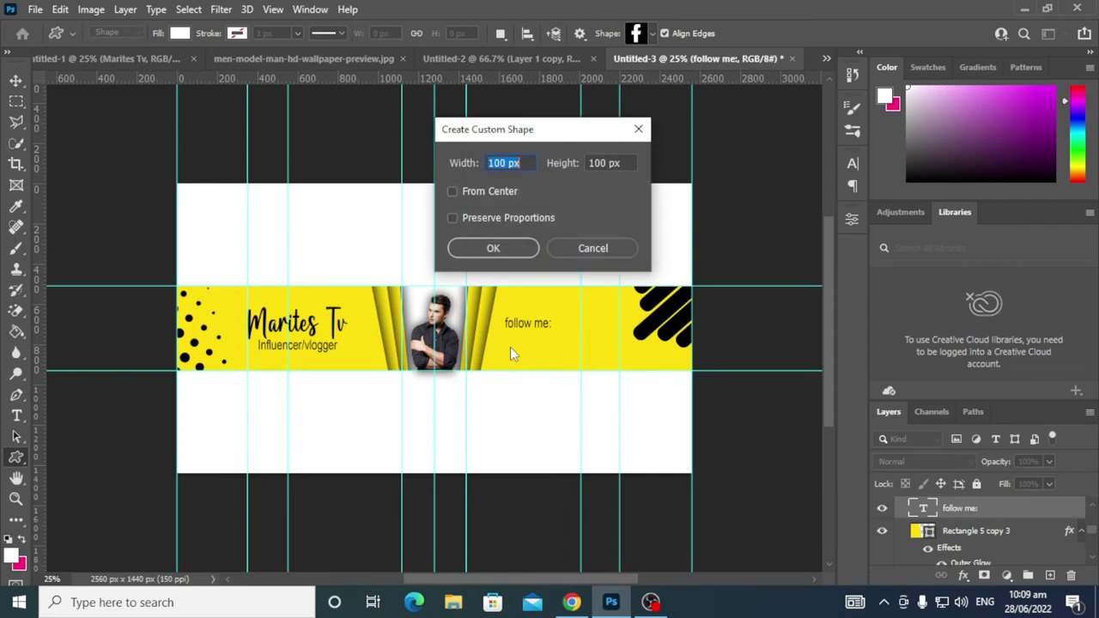
{"action": "left_click", "coordinate": [518, 250]}
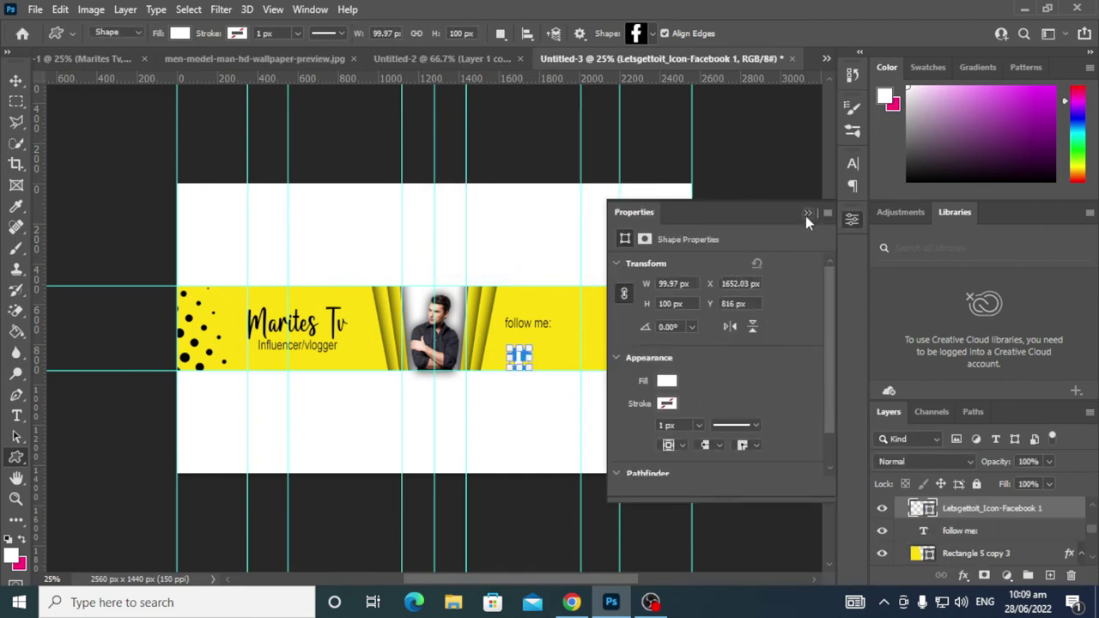
{"action": "left_click", "coordinate": [808, 213]}
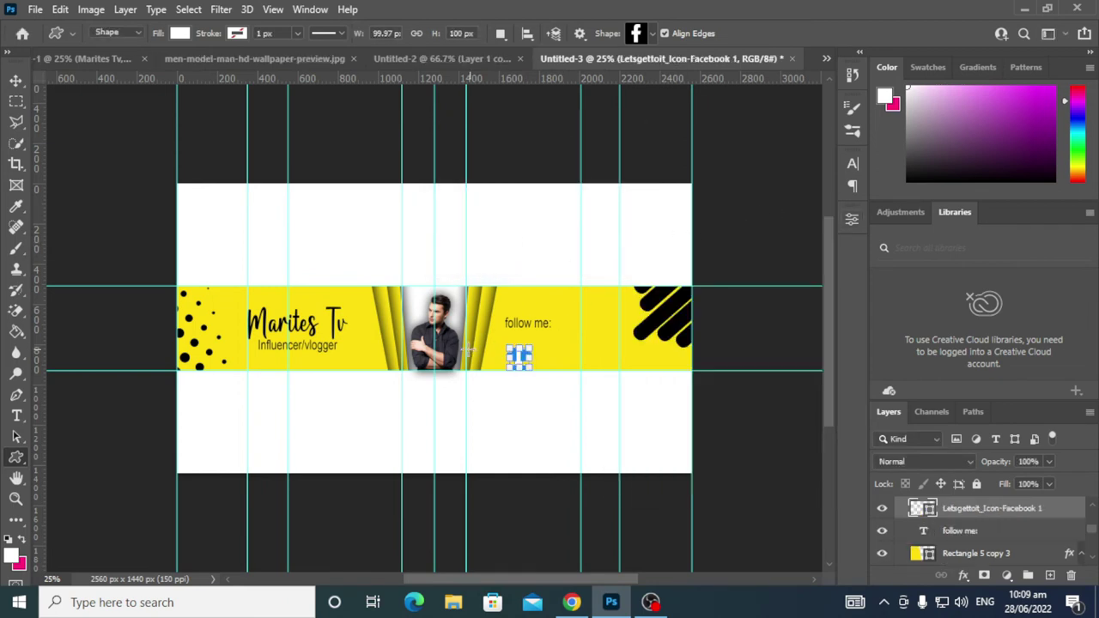
{"action": "key", "text": "ctrl+z"}
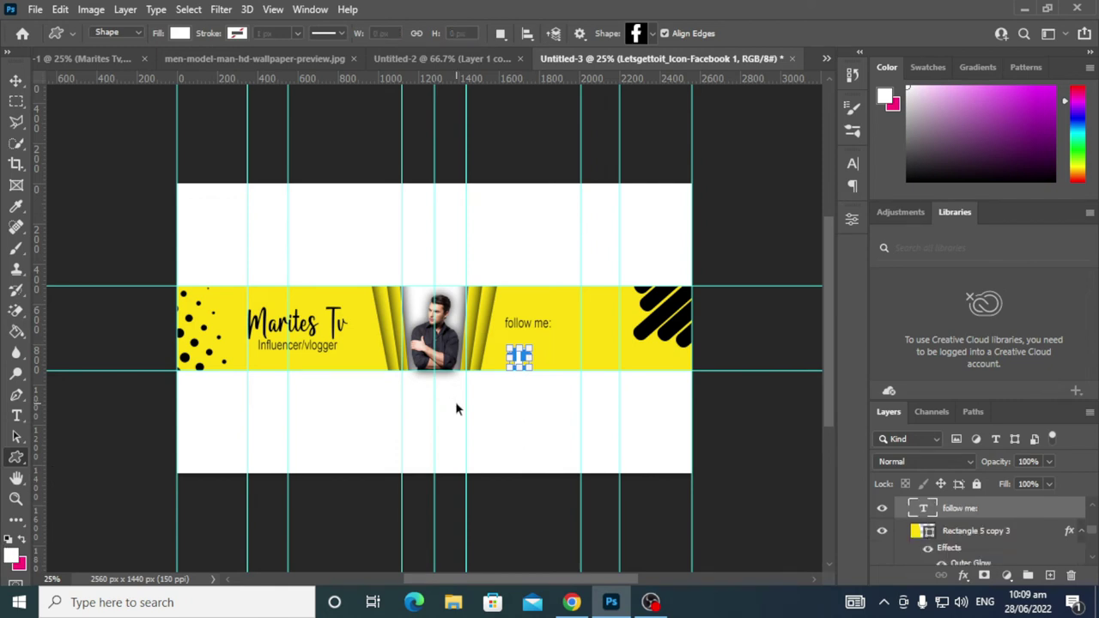
Set the foreground colour to black and add the Facebook icon below the caption.
{"action": "left_click", "coordinate": [14, 556]}
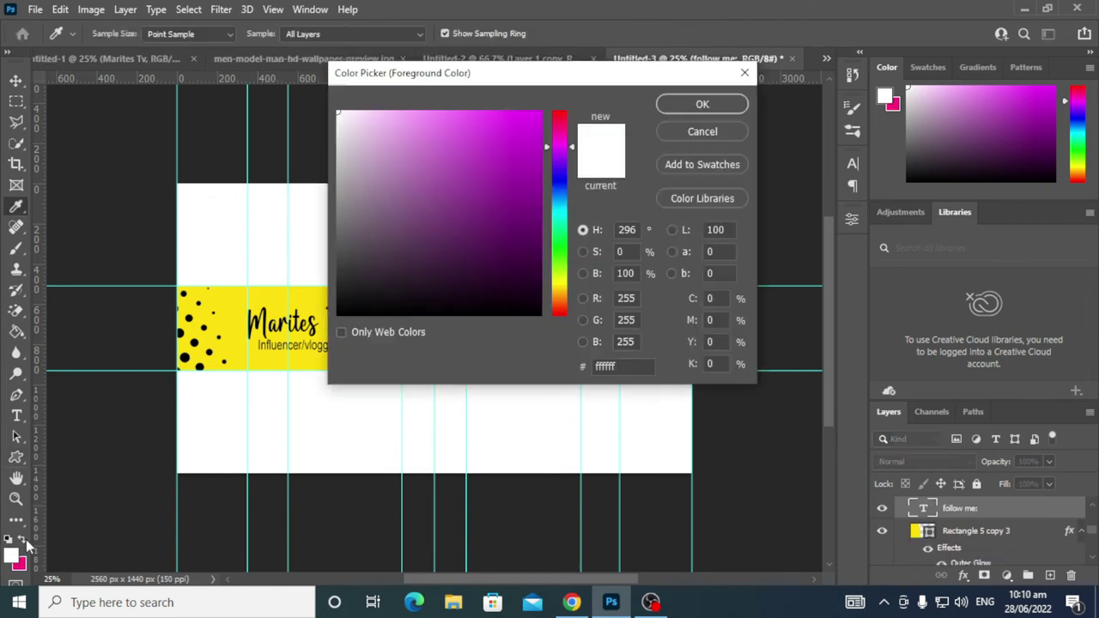
{"action": "left_click", "coordinate": [338, 314]}
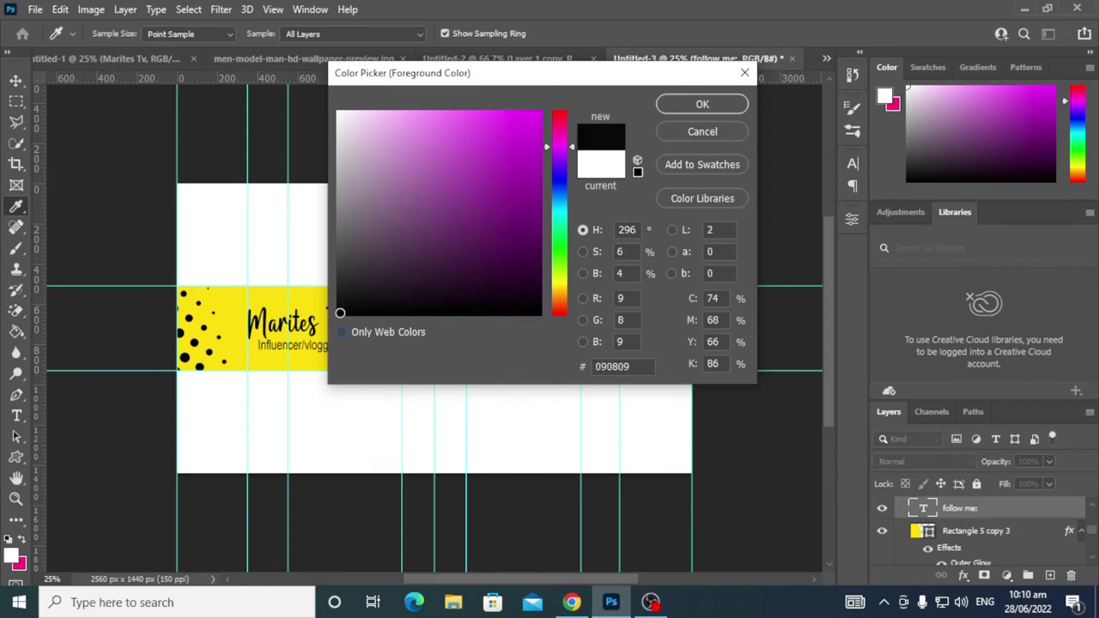
{"action": "left_click", "coordinate": [703, 104]}
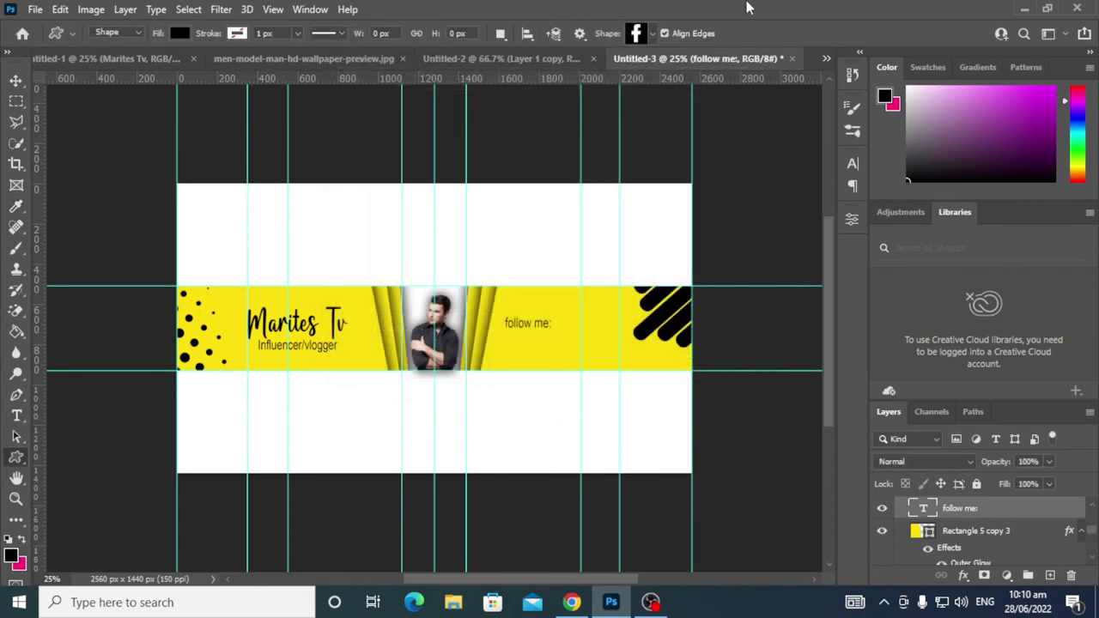
{"action": "left_click", "coordinate": [508, 355]}
{"action": "left_click", "coordinate": [518, 249]}
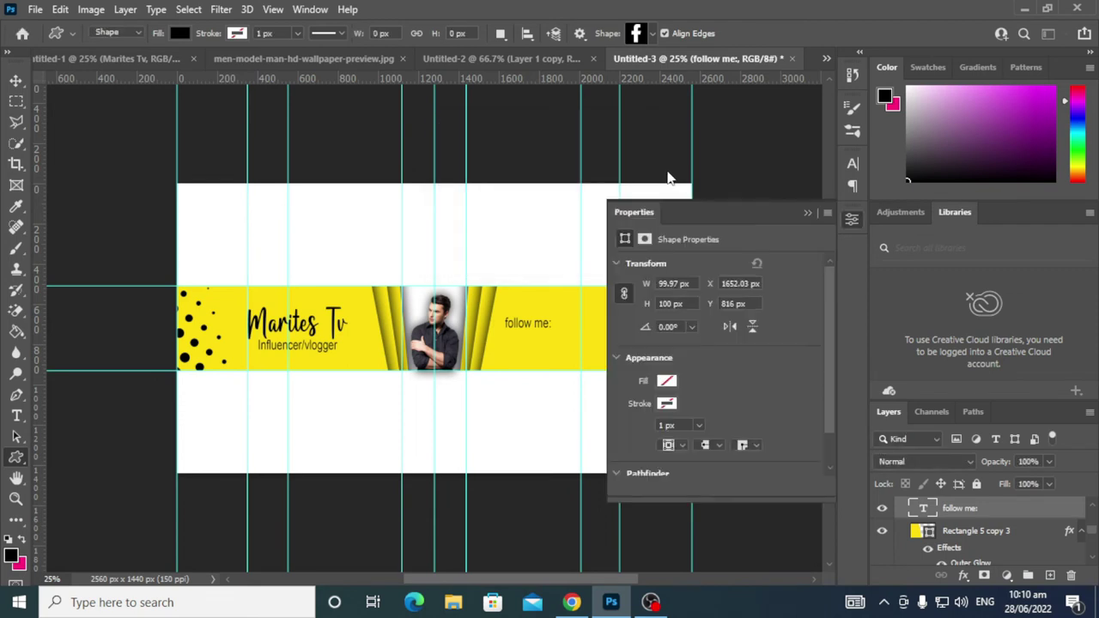
{"action": "left_click", "coordinate": [808, 212]}
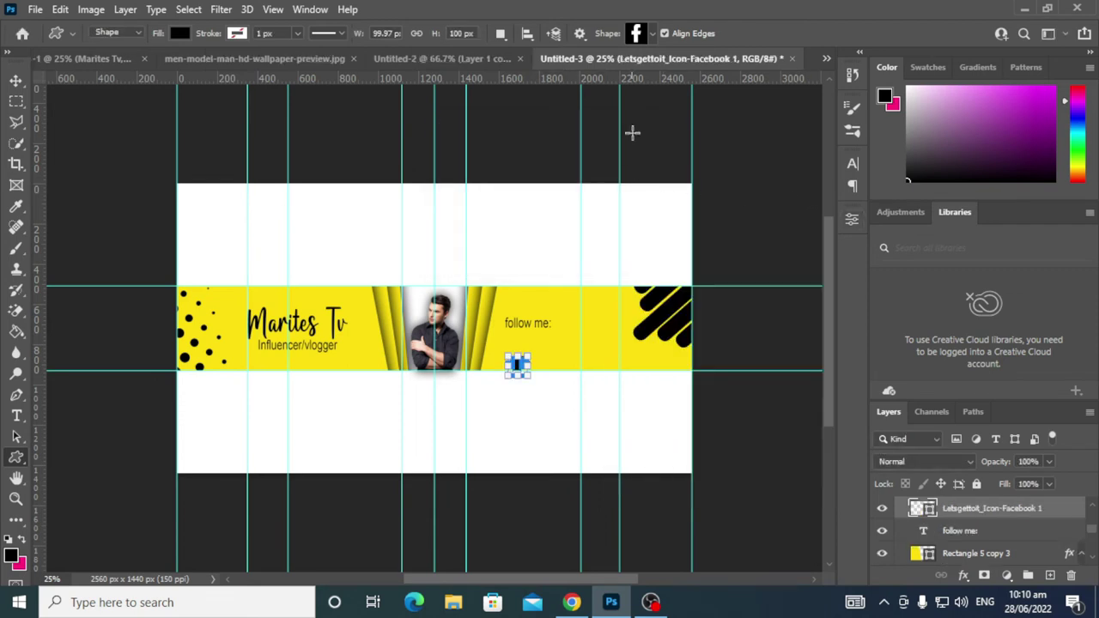
Add a 100 px Twitter bird icon beside the Facebook icon.
{"action": "left_click", "coordinate": [653, 34]}
{"action": "left_click", "coordinate": [650, 81]}
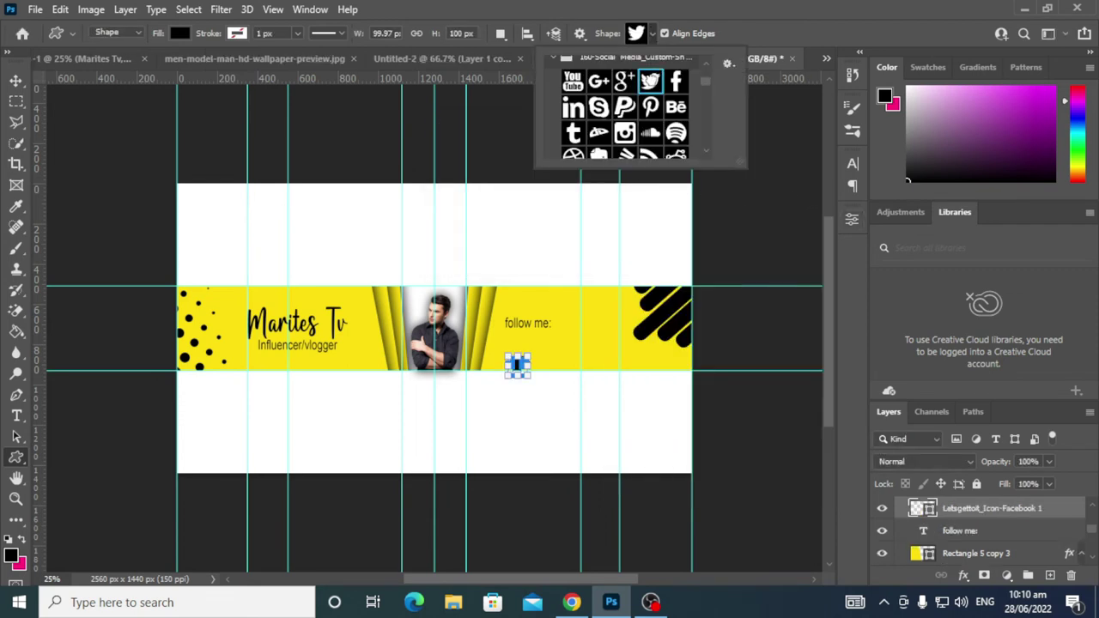
{"action": "left_click", "coordinate": [550, 362]}
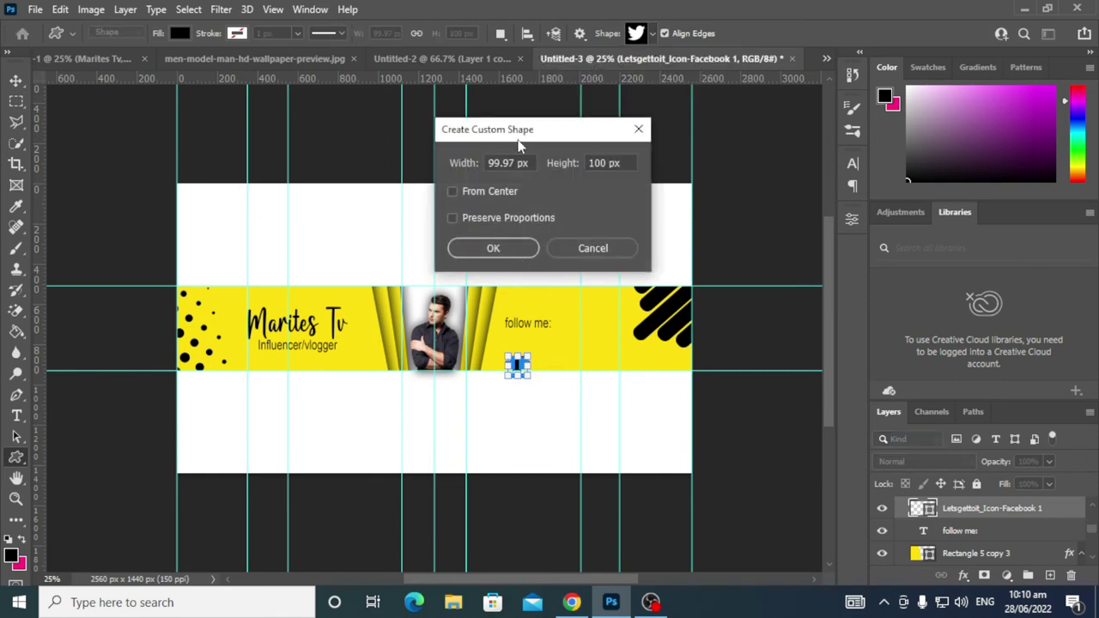
{"action": "left_click", "coordinate": [496, 163]}
{"action": "type", "text": "100"}
{"action": "left_click", "coordinate": [492, 248]}
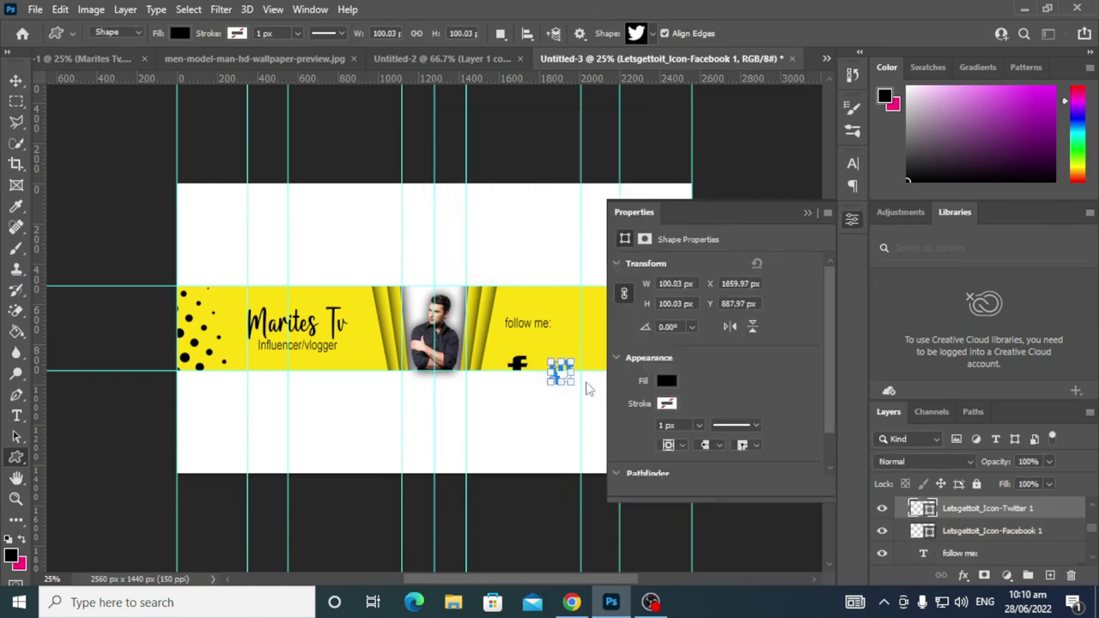
{"action": "left_click", "coordinate": [808, 213]}
Choose the Instagram shape and place an Instagram icon on the yellow band.
{"action": "left_click", "coordinate": [656, 32]}
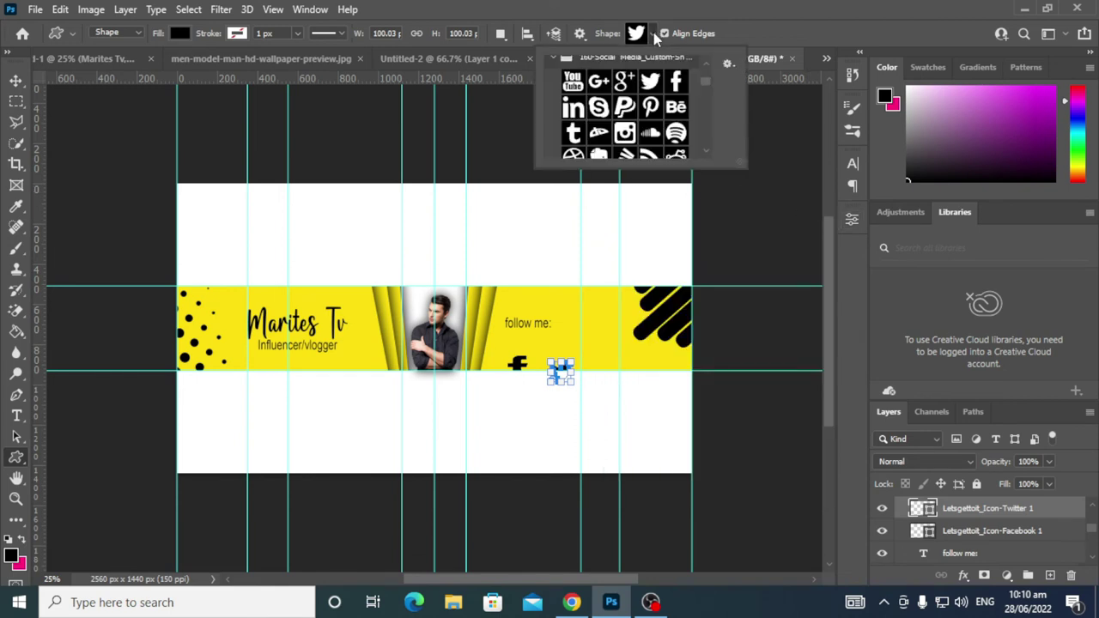
{"action": "scroll", "coordinate": [657, 111], "scroll_direction": "up", "scroll_amount": 2}
{"action": "left_click", "coordinate": [632, 126]}
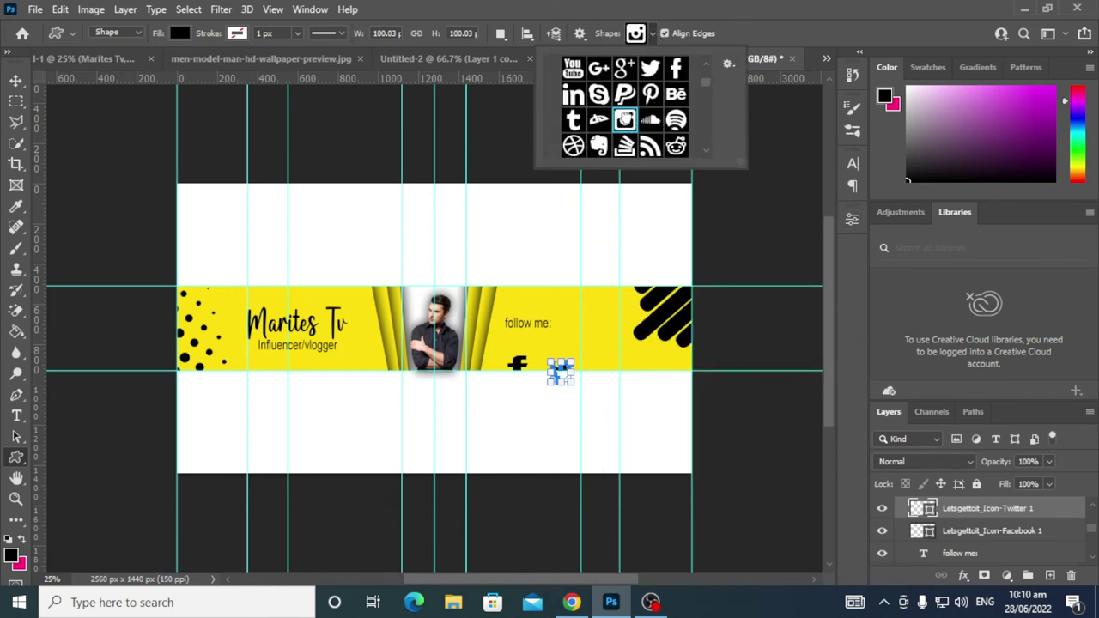
{"action": "left_click", "coordinate": [692, 10]}
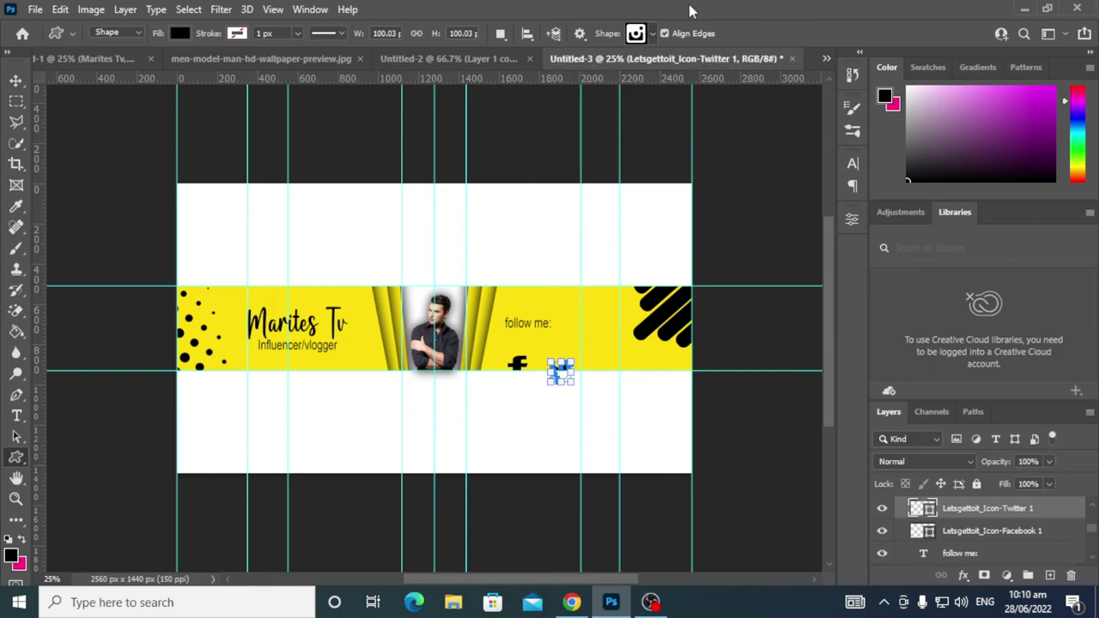
{"action": "left_click", "coordinate": [599, 337]}
{"action": "left_click", "coordinate": [494, 248]}
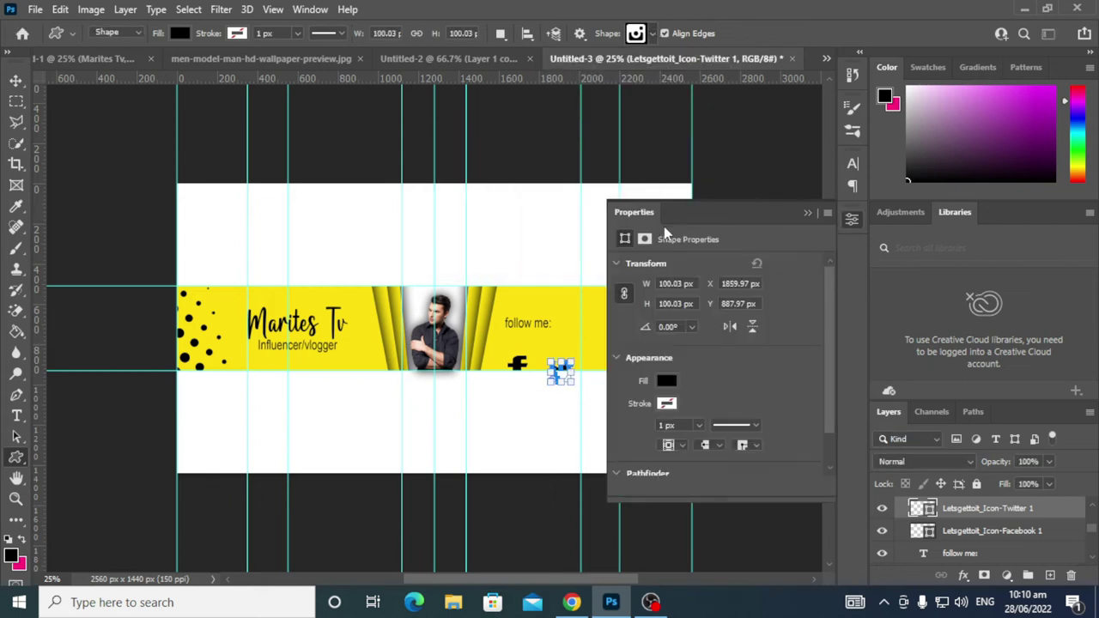
{"action": "left_click", "coordinate": [806, 212]}
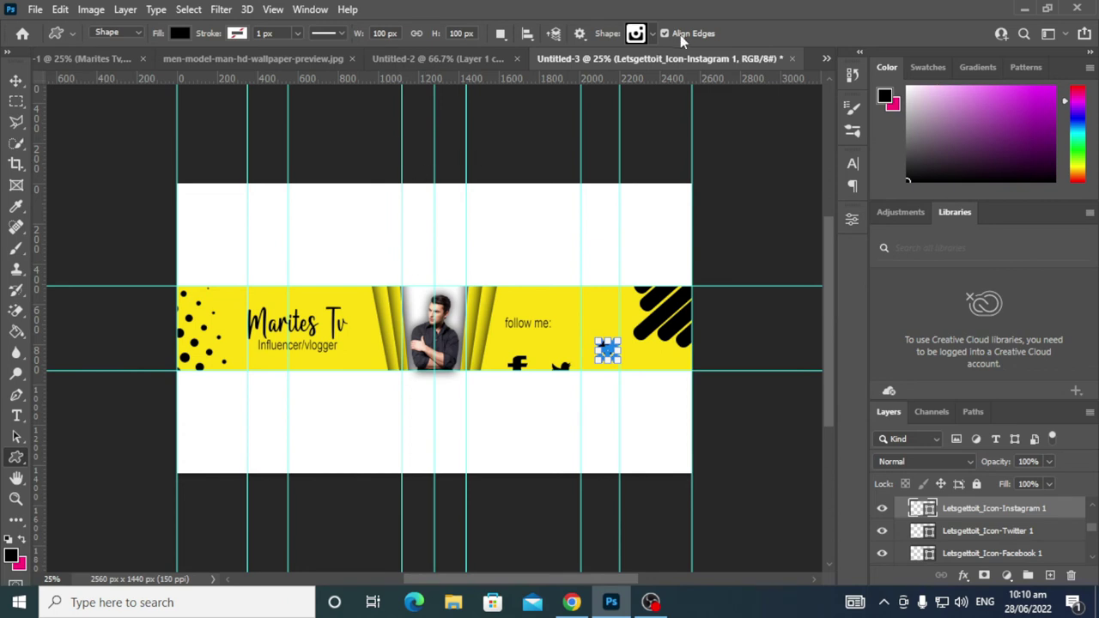
Delete the misplaced Instagram icon and re-create it at 100 px.
{"action": "key", "text": "Delete"}
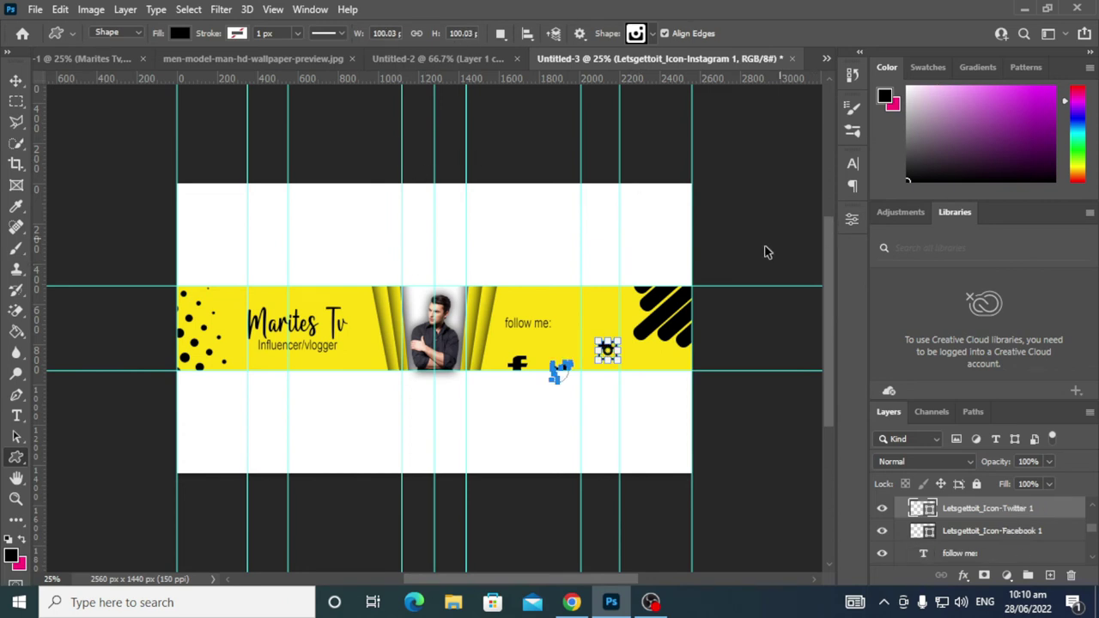
{"action": "left_click", "coordinate": [598, 347]}
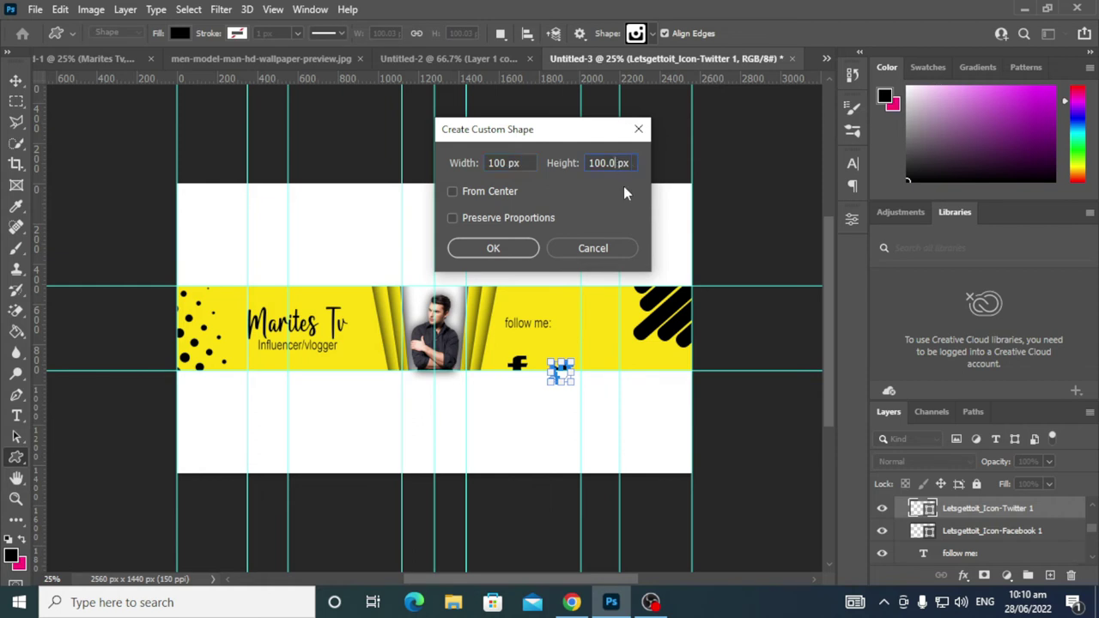
{"action": "type", "text": "0"}
{"action": "left_click", "coordinate": [509, 250]}
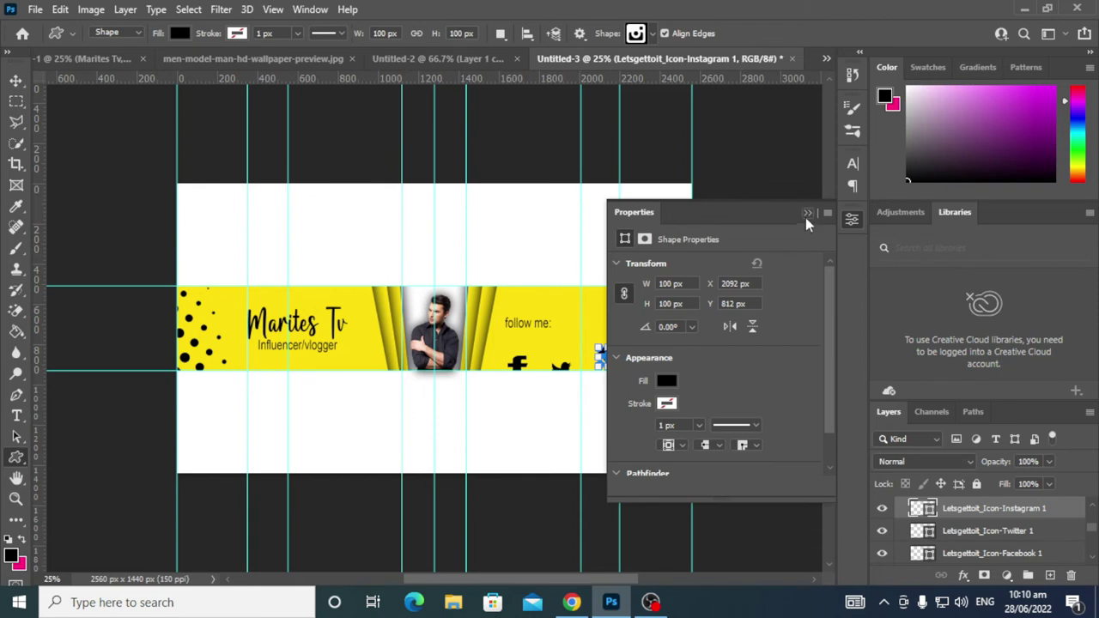
{"action": "left_click", "coordinate": [807, 212]}
Arrange the Facebook, Twitter and Instagram icons in a level row under 'follow me:'.
{"action": "left_click", "coordinate": [15, 80]}
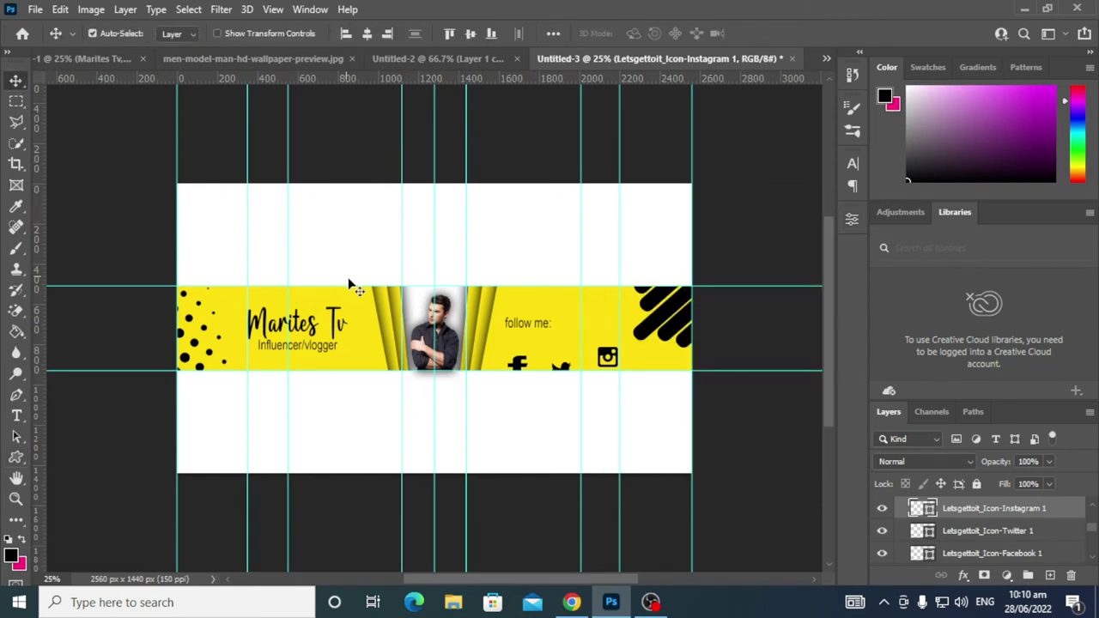
{"action": "left_click_drag", "start_coordinate": [515, 366], "coordinate": [506, 341]}
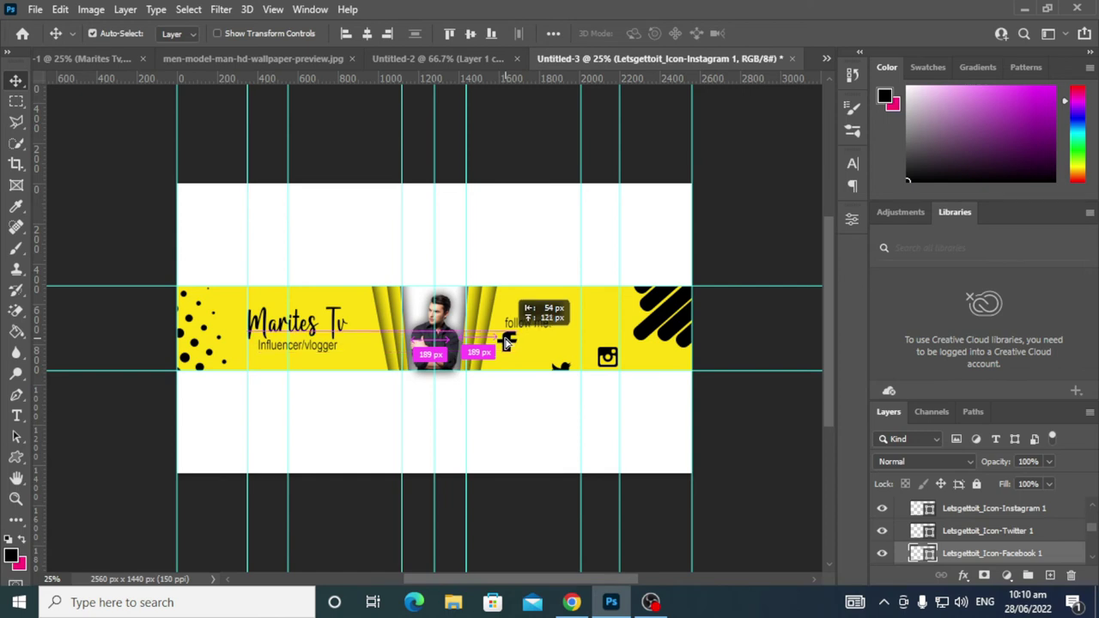
{"action": "left_click_drag", "start_coordinate": [567, 370], "coordinate": [545, 341]}
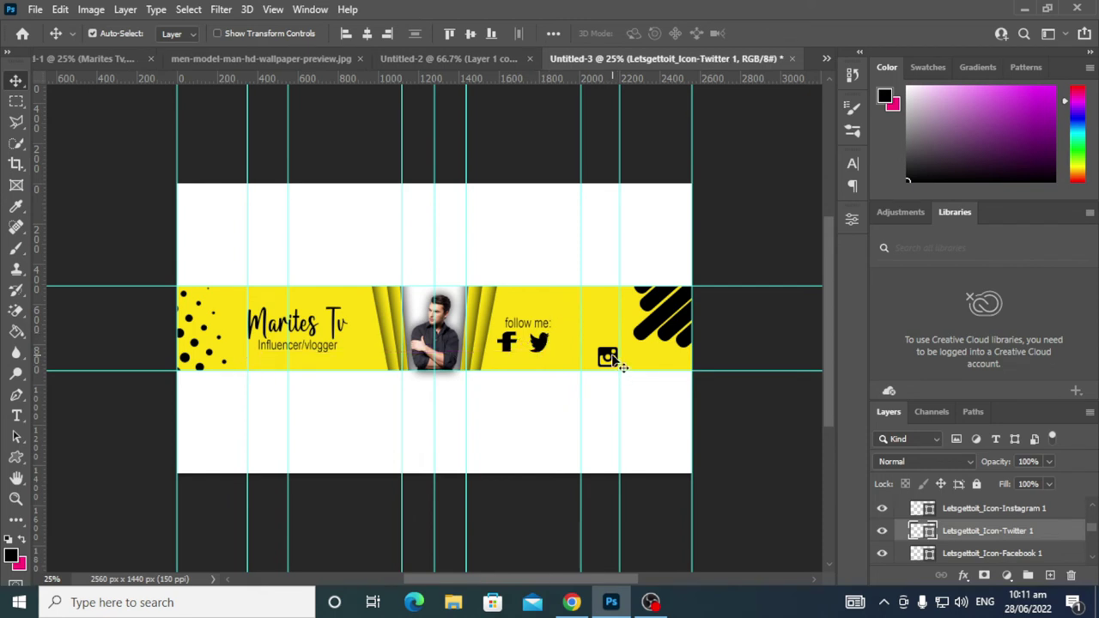
{"action": "left_click_drag", "start_coordinate": [612, 359], "coordinate": [578, 344]}
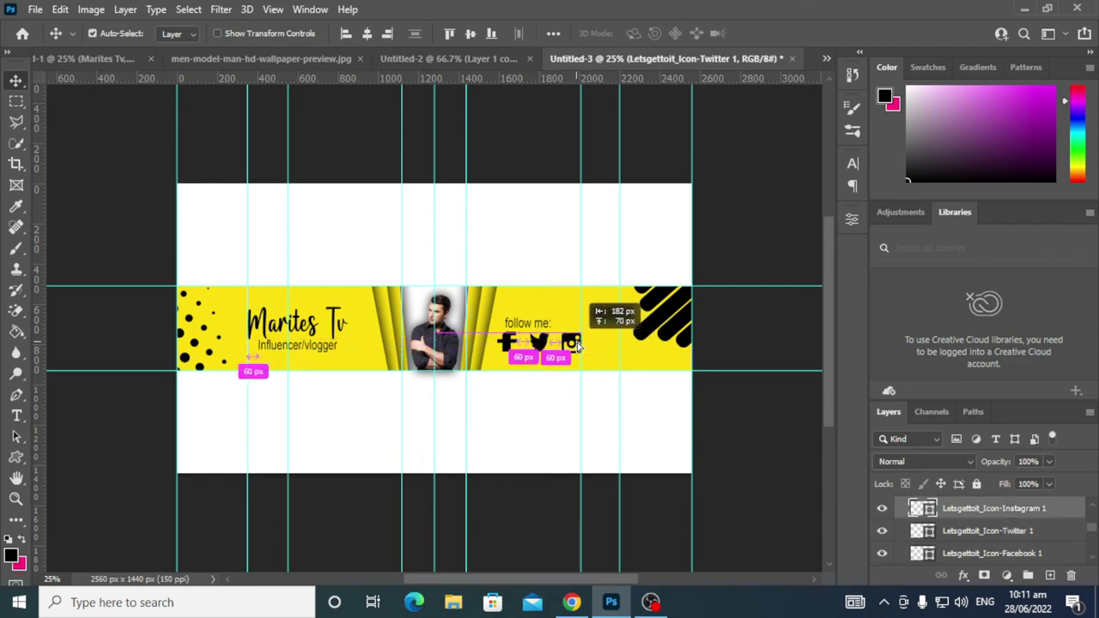
{"action": "left_click_drag", "start_coordinate": [578, 345], "coordinate": [578, 346]}
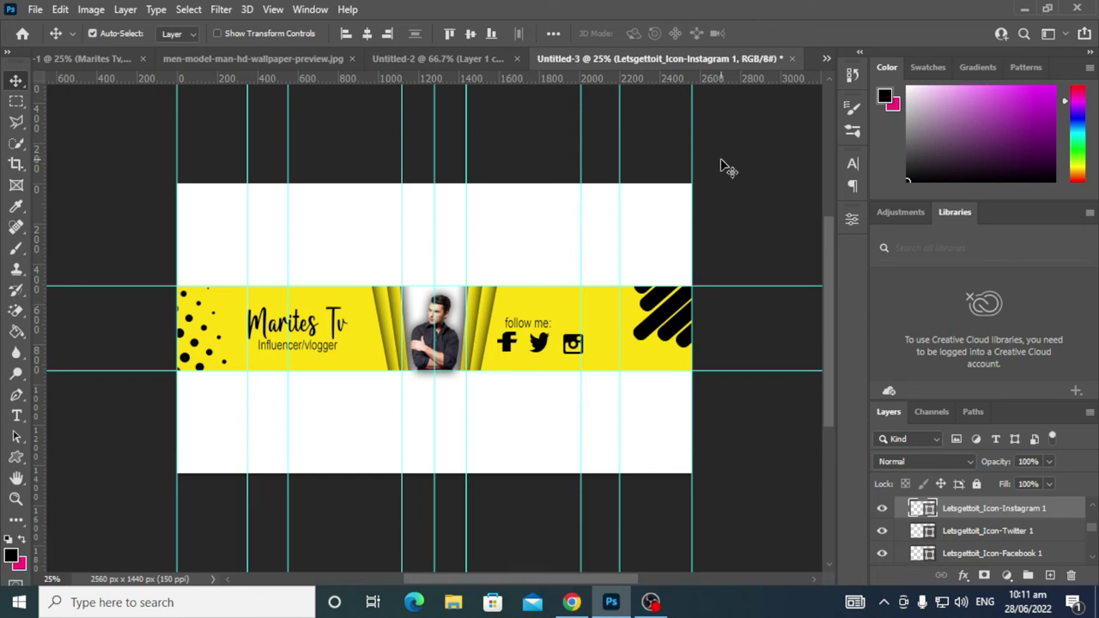
Raise the 'follow me:' caption above the icons and adjust the Twitter icon's spacing.
{"action": "left_click", "coordinate": [527, 325]}
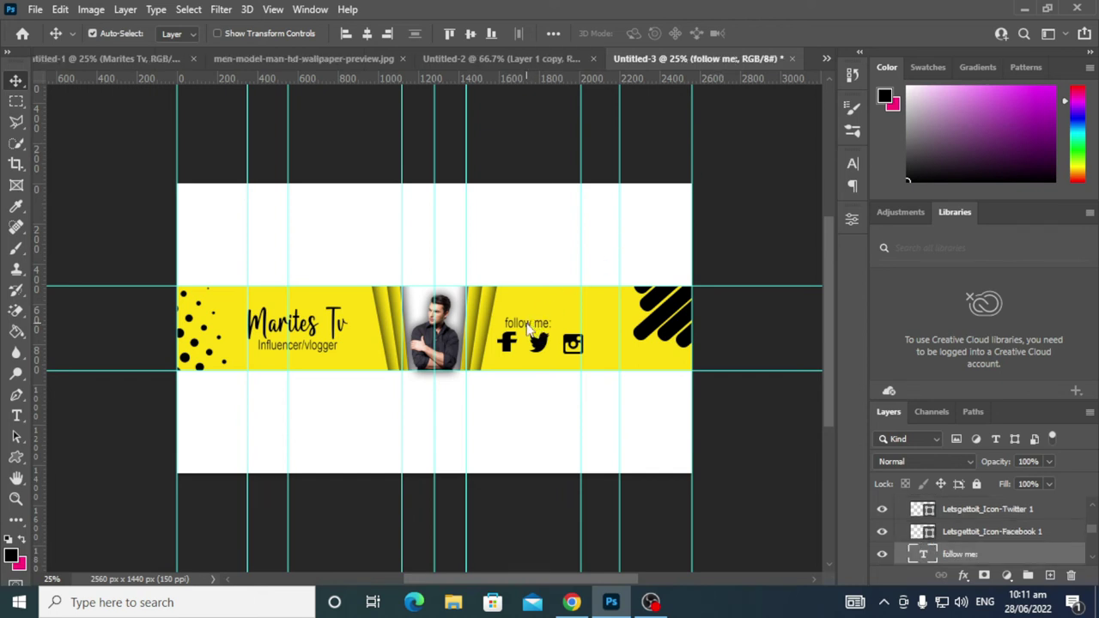
{"action": "left_click_drag", "start_coordinate": [529, 323], "coordinate": [529, 317]}
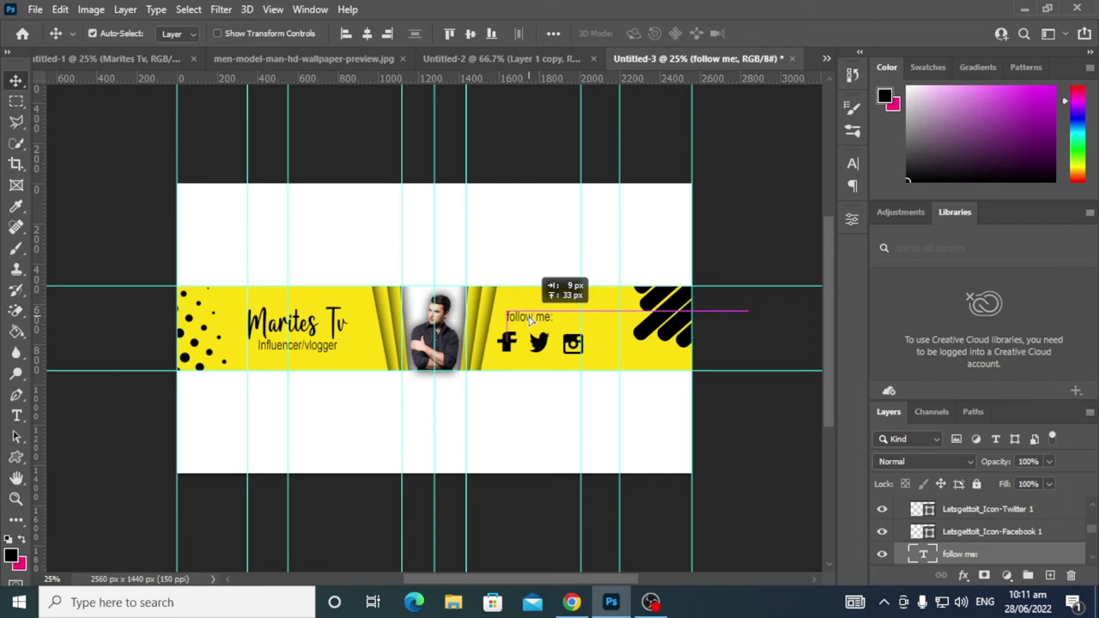
{"action": "left_click_drag", "start_coordinate": [529, 317], "coordinate": [510, 337]}
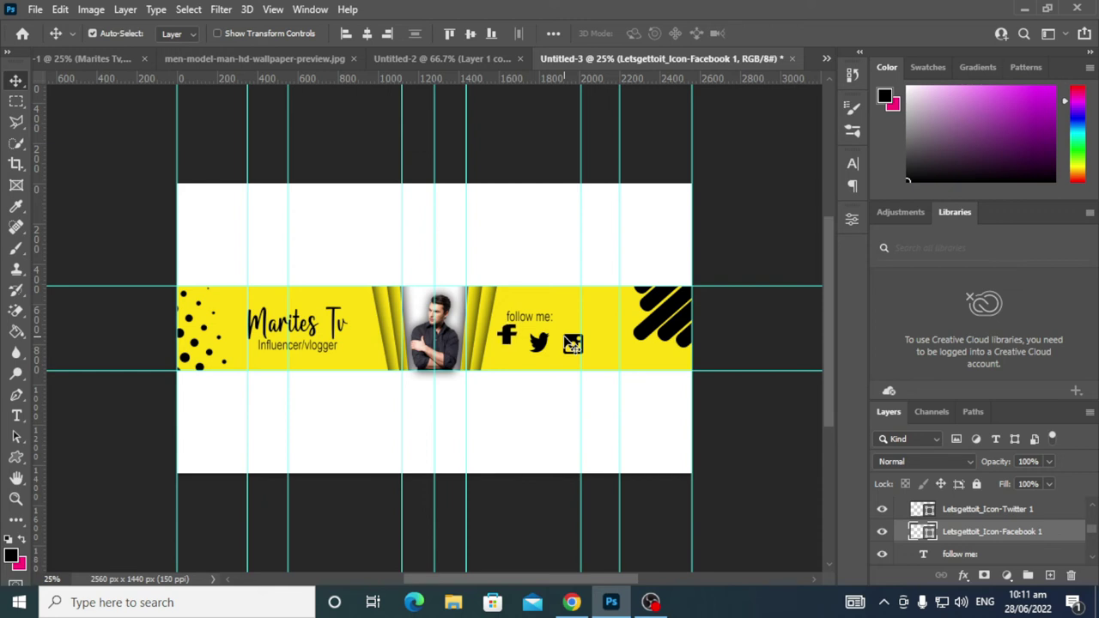
{"action": "mouse_move", "coordinate": [545, 347]}
{"action": "left_mouse_down"}
{"action": "mouse_move", "coordinate": [539, 335]}
{"action": "mouse_move", "coordinate": [570, 336]}
{"action": "left_mouse_up"}
{"action": "key", "text": "ctrl"}
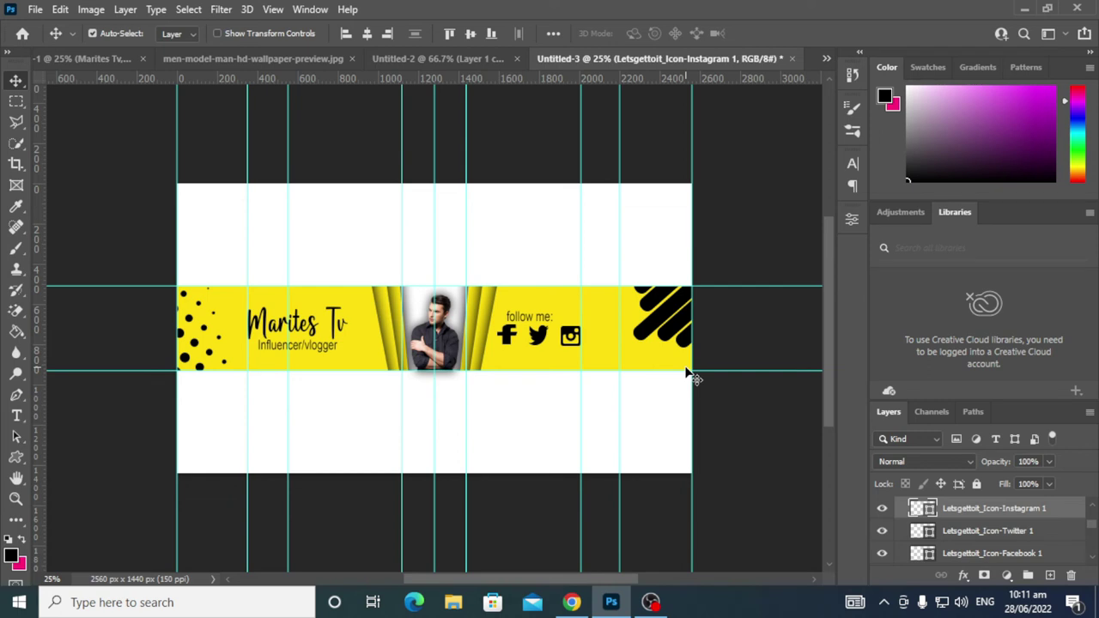
Go back to the edited banner document and select the Rectangle Tool.
{"action": "left_click", "coordinate": [82, 58]}
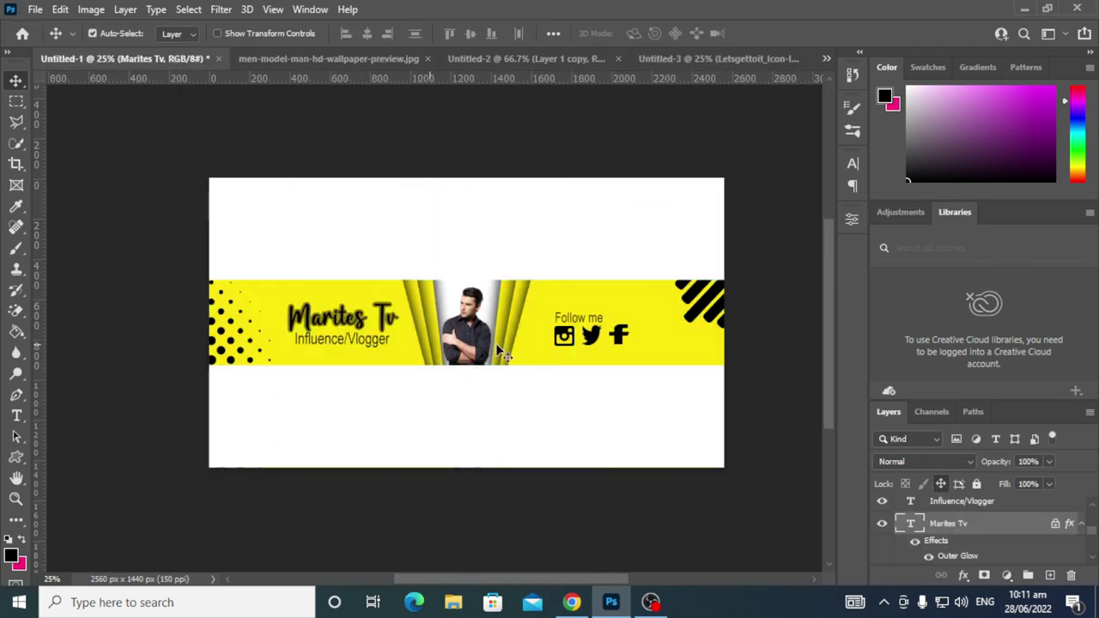
{"action": "left_click", "coordinate": [758, 58]}
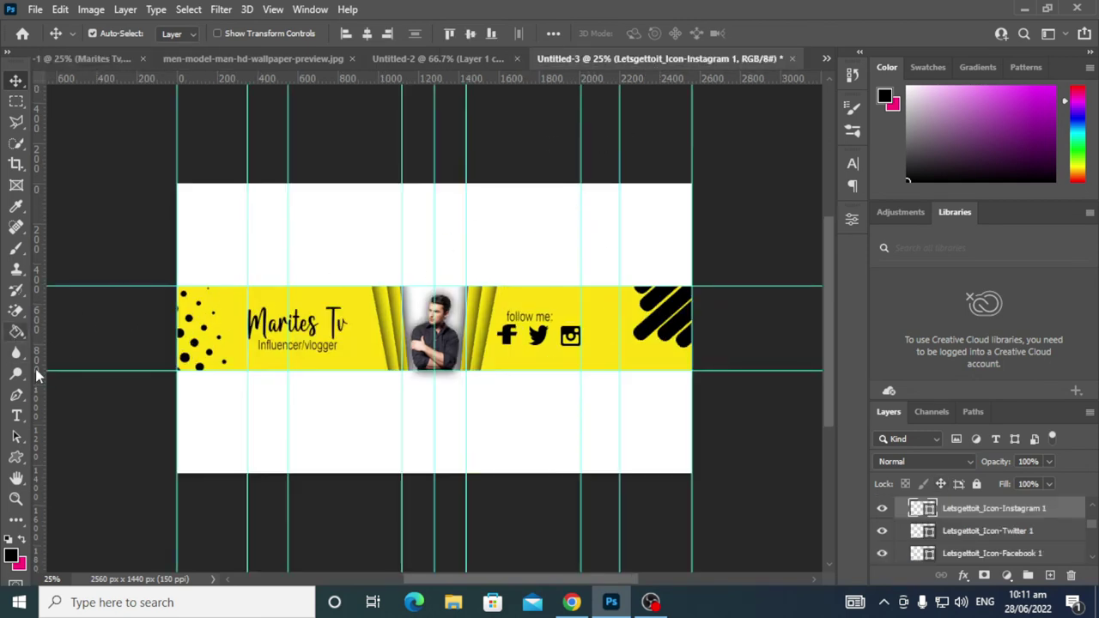
{"action": "left_click", "coordinate": [14, 461]}
{"action": "right_click", "coordinate": [13, 464]}
{"action": "left_click", "coordinate": [85, 457]}
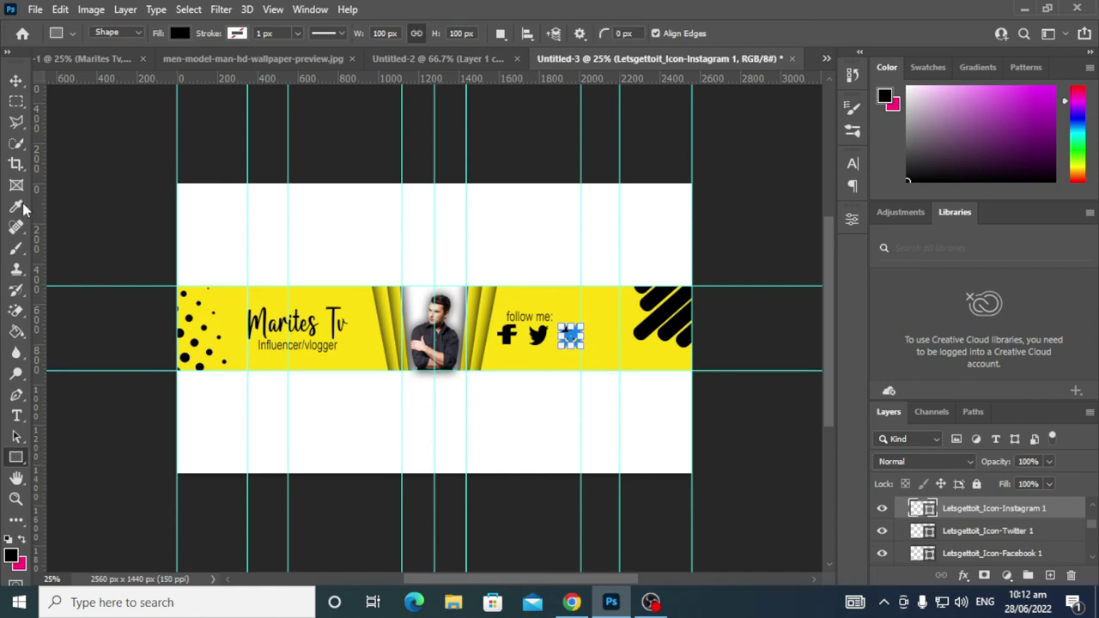
{"action": "left_click", "coordinate": [16, 80]}
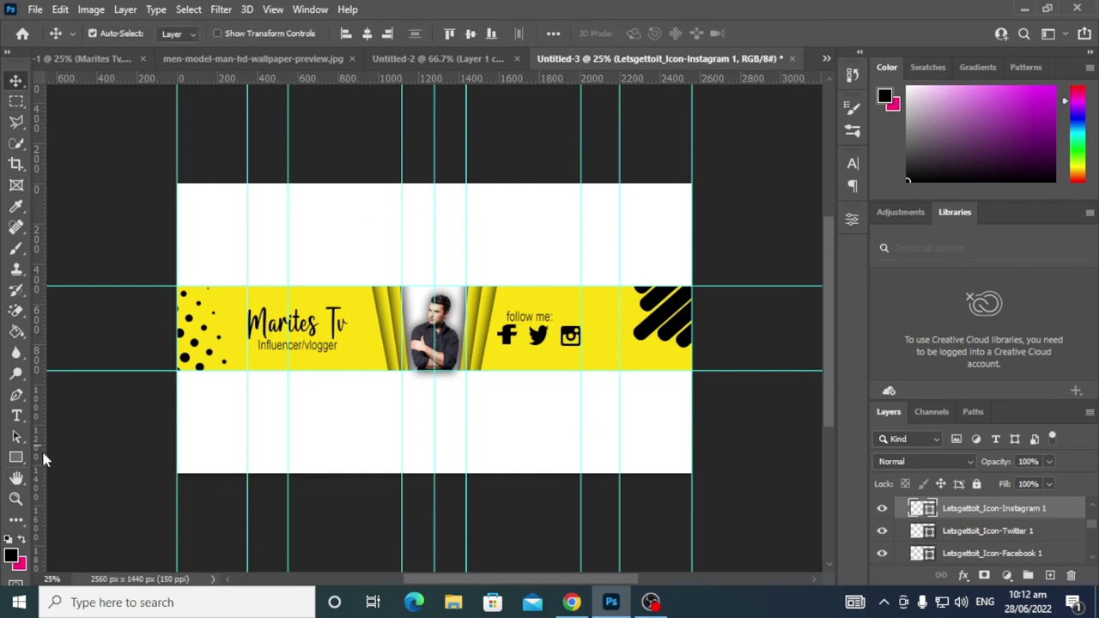
{"action": "left_click", "coordinate": [15, 458]}
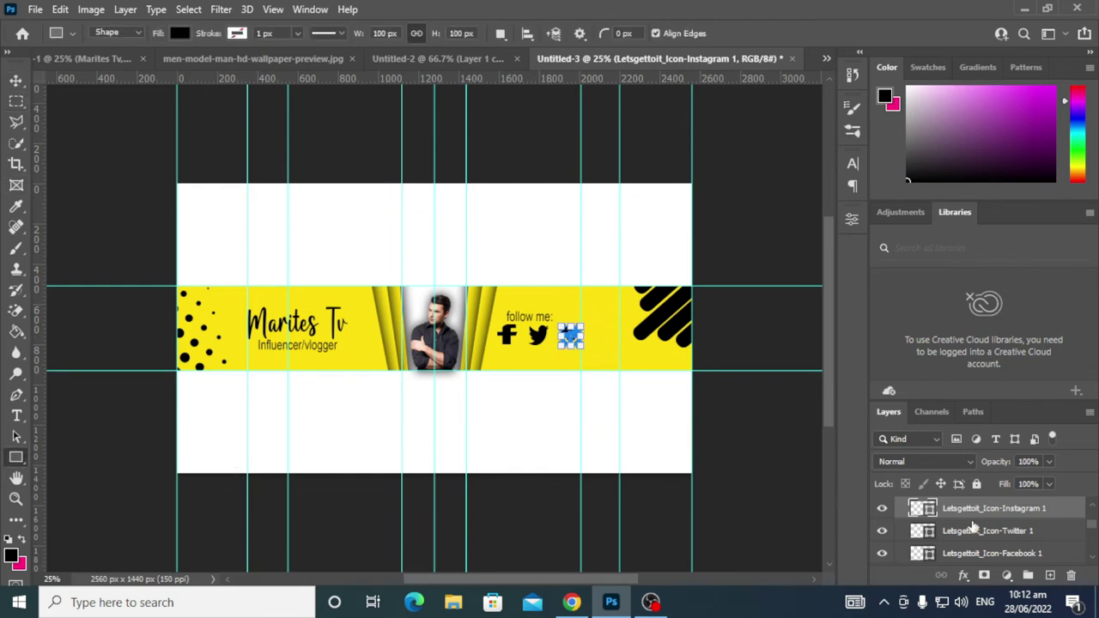
{"action": "left_click", "coordinate": [15, 80]}
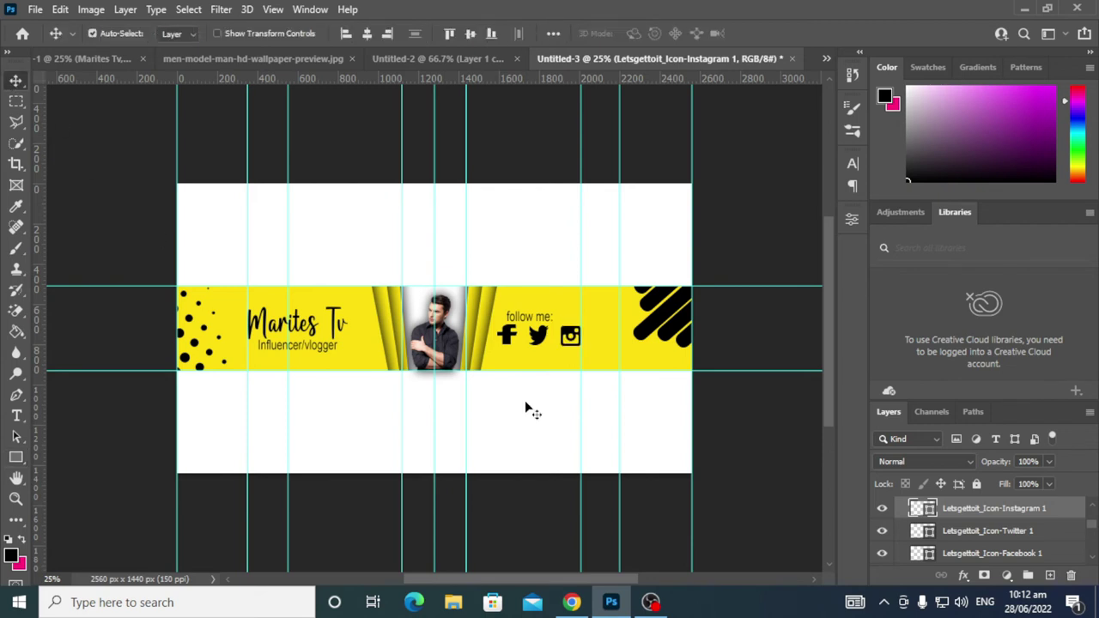
{"action": "left_click", "coordinate": [14, 458]}
{"action": "right_click", "coordinate": [12, 459]}
{"action": "left_click", "coordinate": [74, 456]}
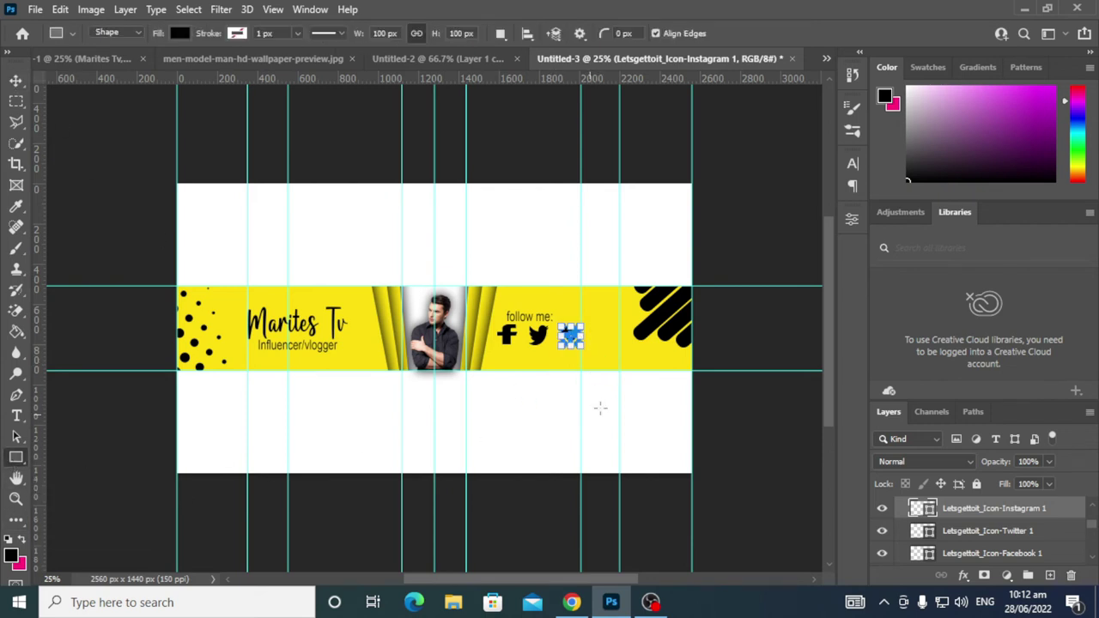
Draw a roughly 544×108 px rectangle below the icons with 34 px rounded corners.
{"action": "left_click_drag", "start_coordinate": [523, 403], "coordinate": [644, 425]}
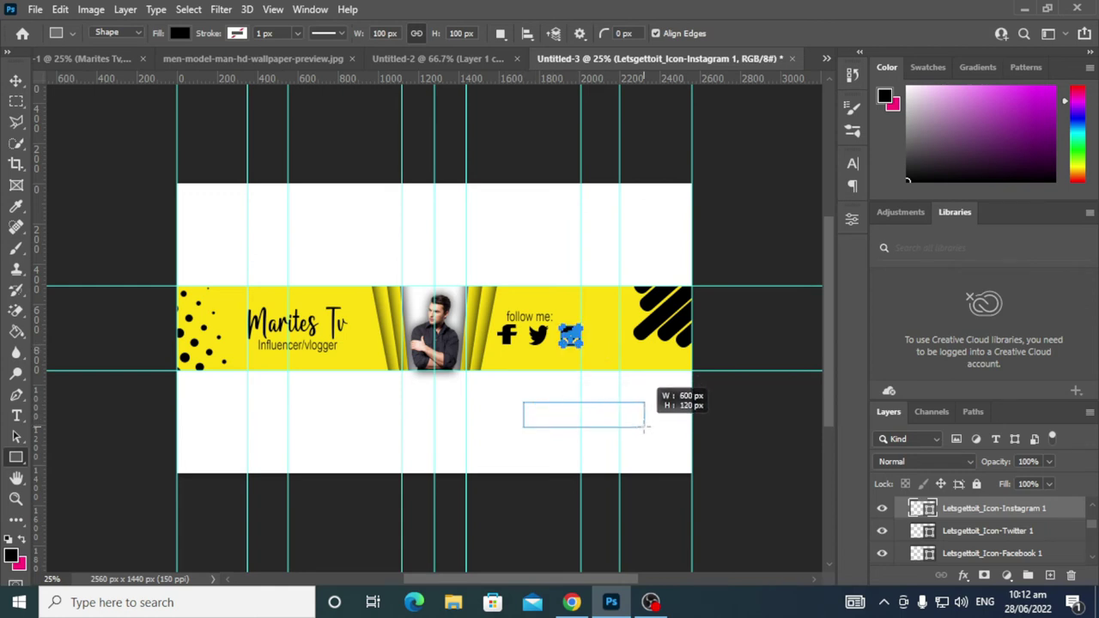
{"action": "left_click_drag", "start_coordinate": [644, 425], "coordinate": [633, 422]}
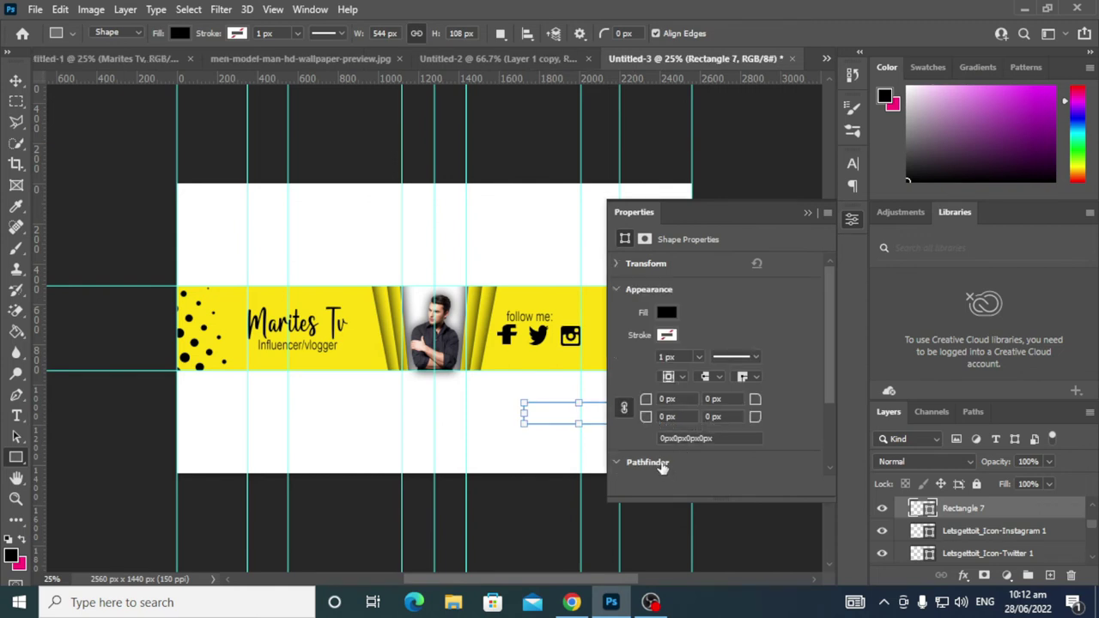
{"action": "left_click", "coordinate": [667, 399]}
{"action": "type", "text": "34"}
{"action": "key", "text": "Return"}
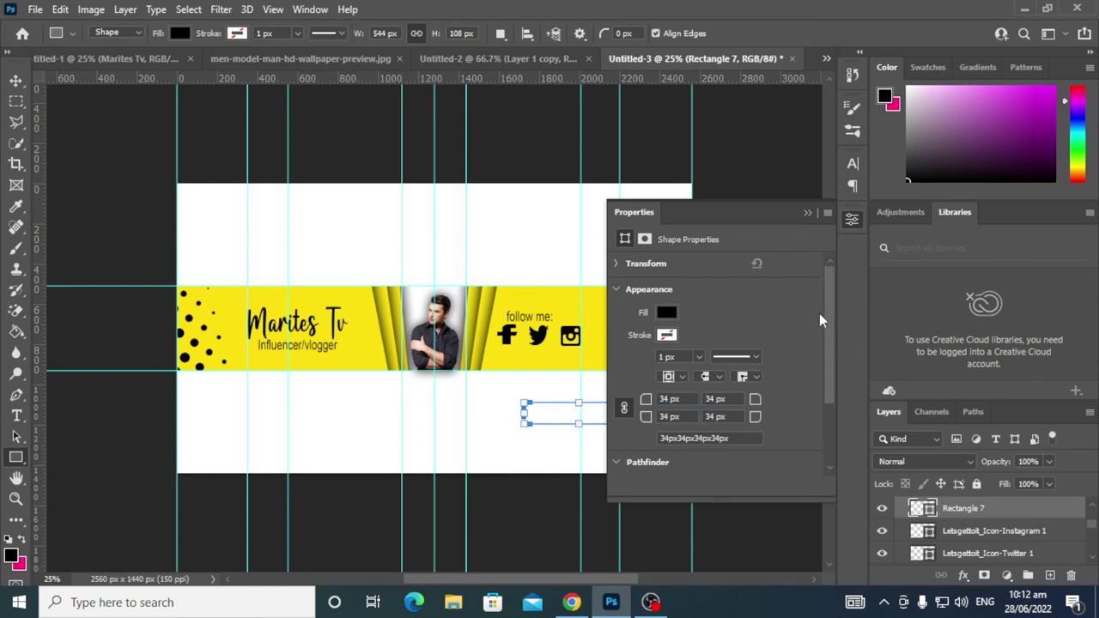
{"action": "left_click", "coordinate": [807, 213]}
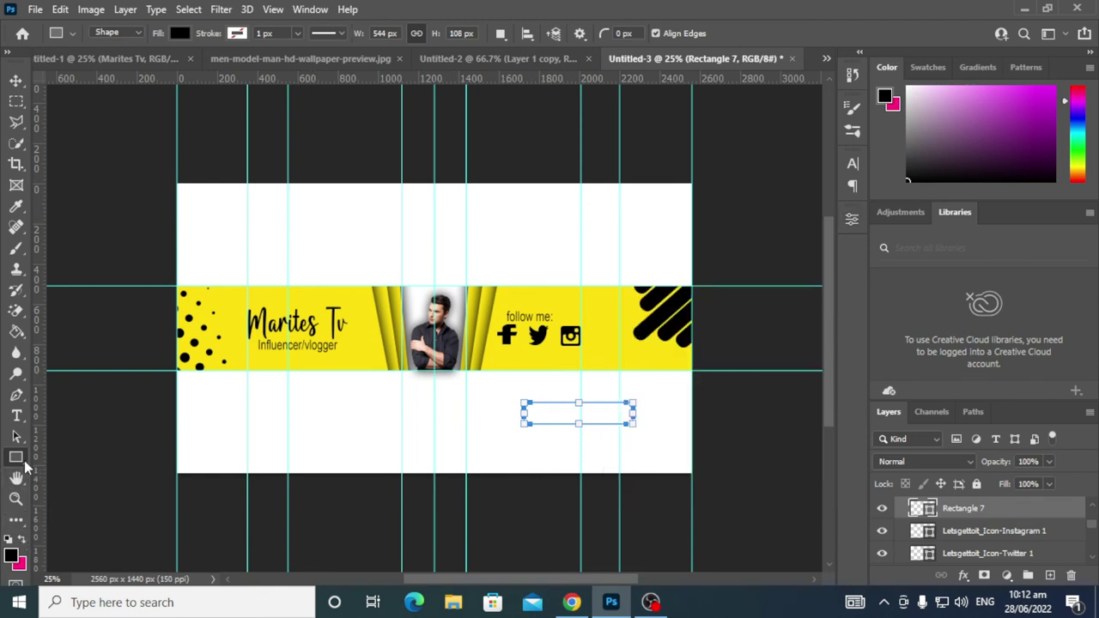
Fill the rounded rectangle with red ff0000.
{"action": "double_click", "coordinate": [923, 508]}
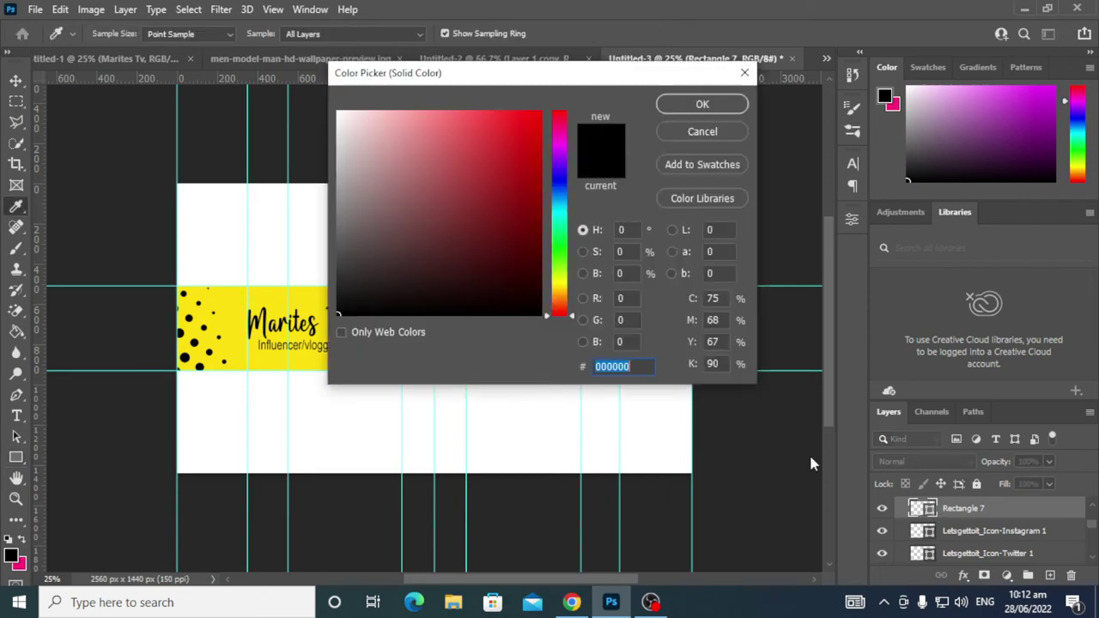
{"action": "type", "text": "ff0000"}
{"action": "left_click", "coordinate": [702, 105]}
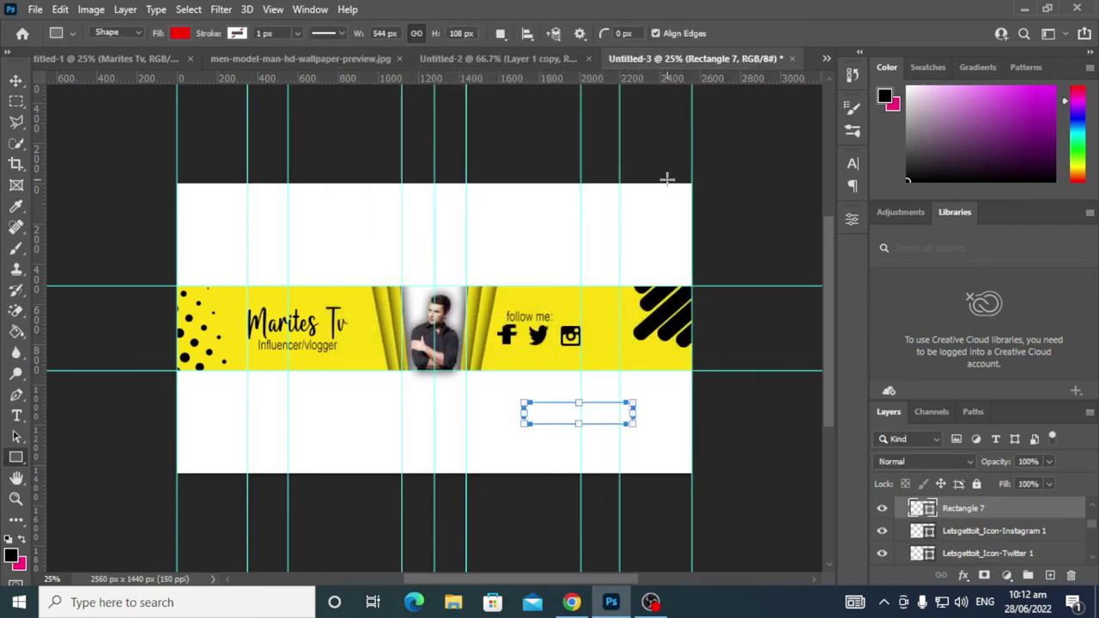
{"action": "double_click", "coordinate": [923, 508]}
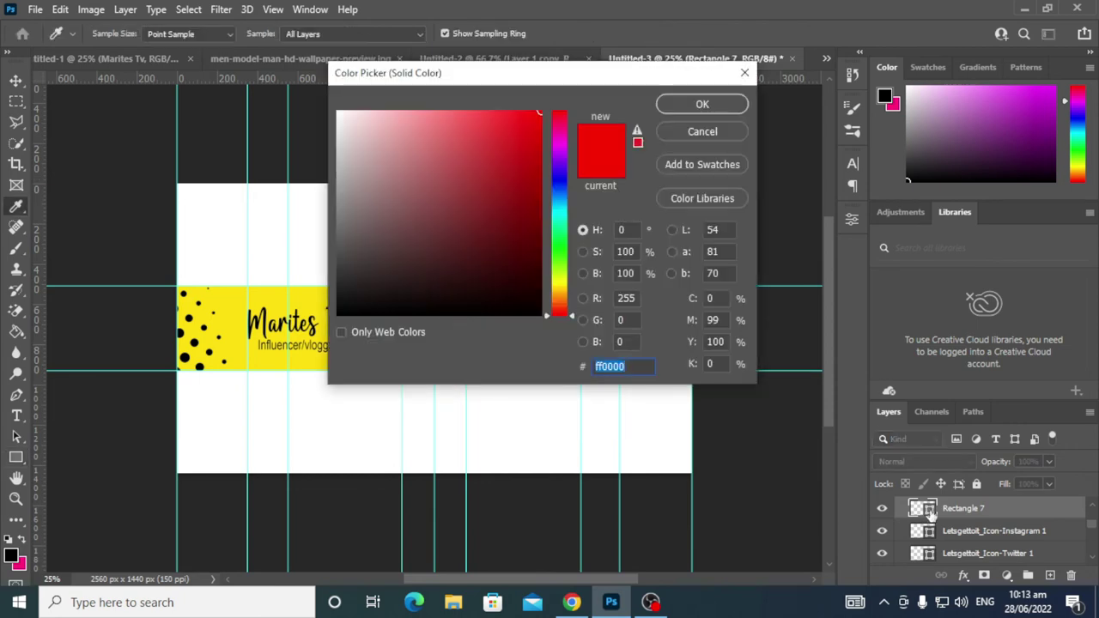
{"action": "left_click", "coordinate": [703, 105]}
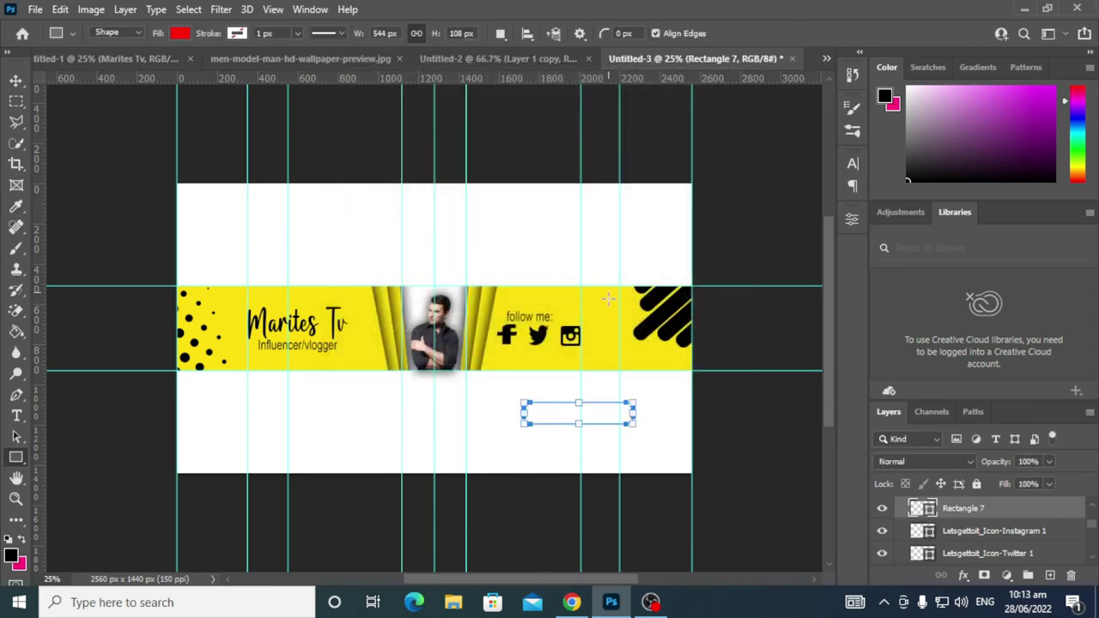
{"action": "left_click", "coordinate": [16, 80]}
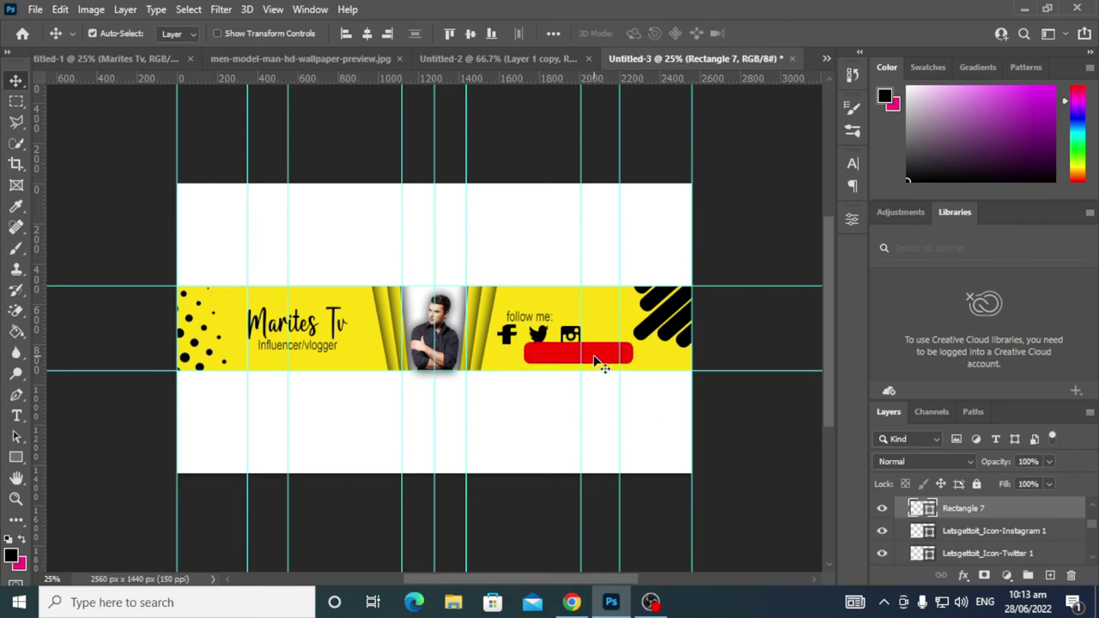
Shift the red bar right and select the three icon layers with the follow me text.
{"action": "left_click_drag", "start_coordinate": [599, 361], "coordinate": [626, 365]}
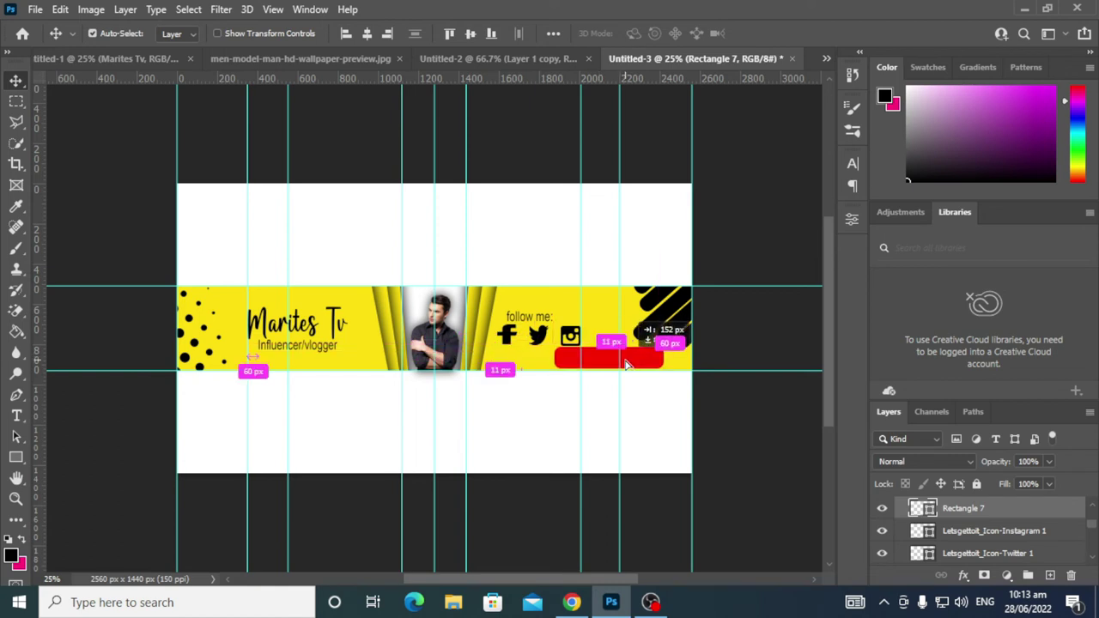
{"action": "left_click_drag", "start_coordinate": [626, 365], "coordinate": [643, 363]}
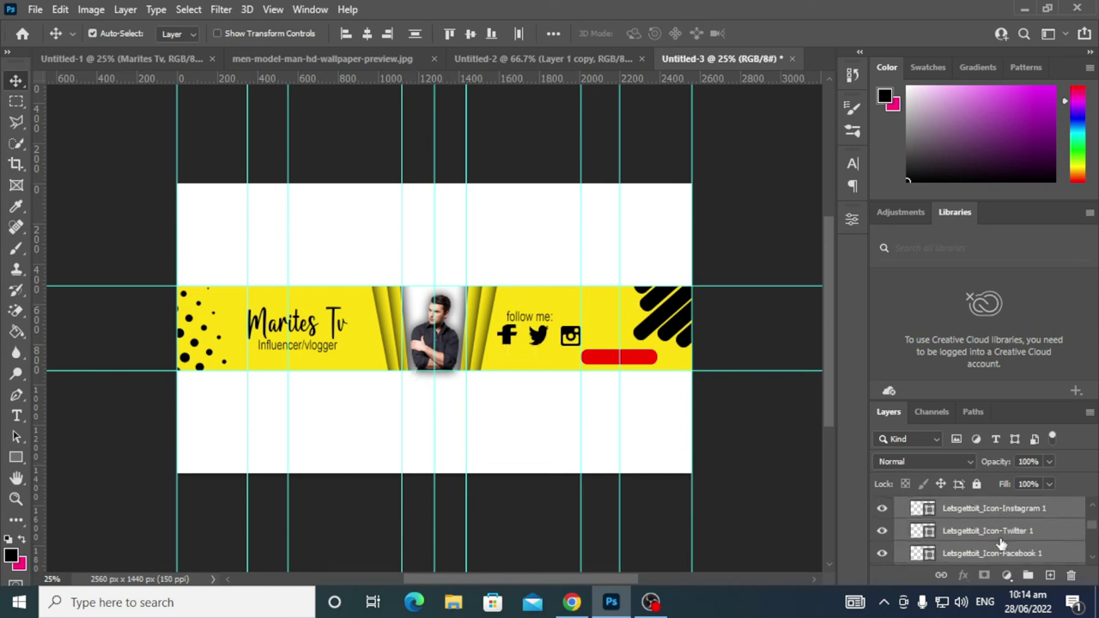
{"action": "left_click", "coordinate": [976, 554], "text": "shift"}
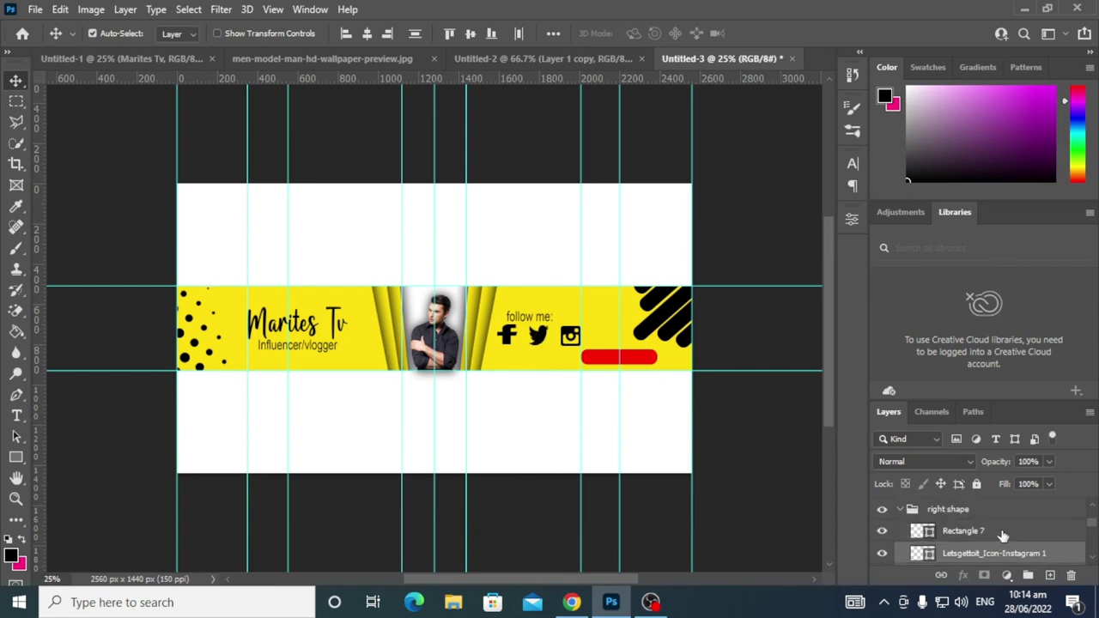
{"action": "scroll", "coordinate": [992, 550], "scroll_direction": "up", "scroll_amount": 1}
{"action": "scroll", "coordinate": [991, 554], "scroll_direction": "down", "scroll_amount": 1}
{"action": "scroll", "coordinate": [991, 557], "scroll_direction": "down", "scroll_amount": 2}
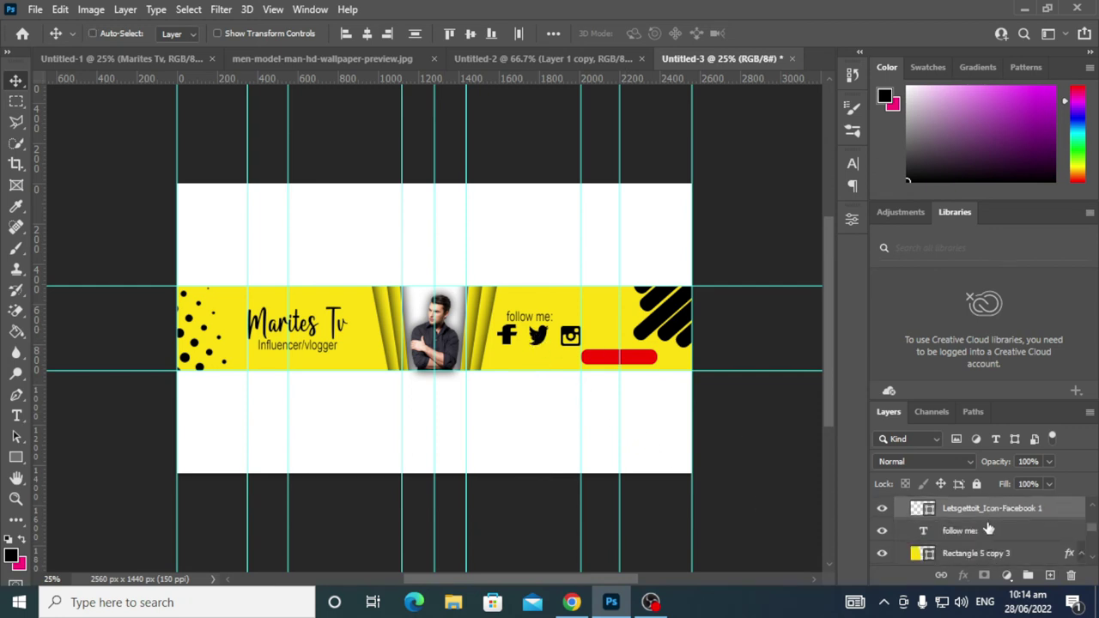
{"action": "left_click", "coordinate": [986, 531], "text": "shift"}
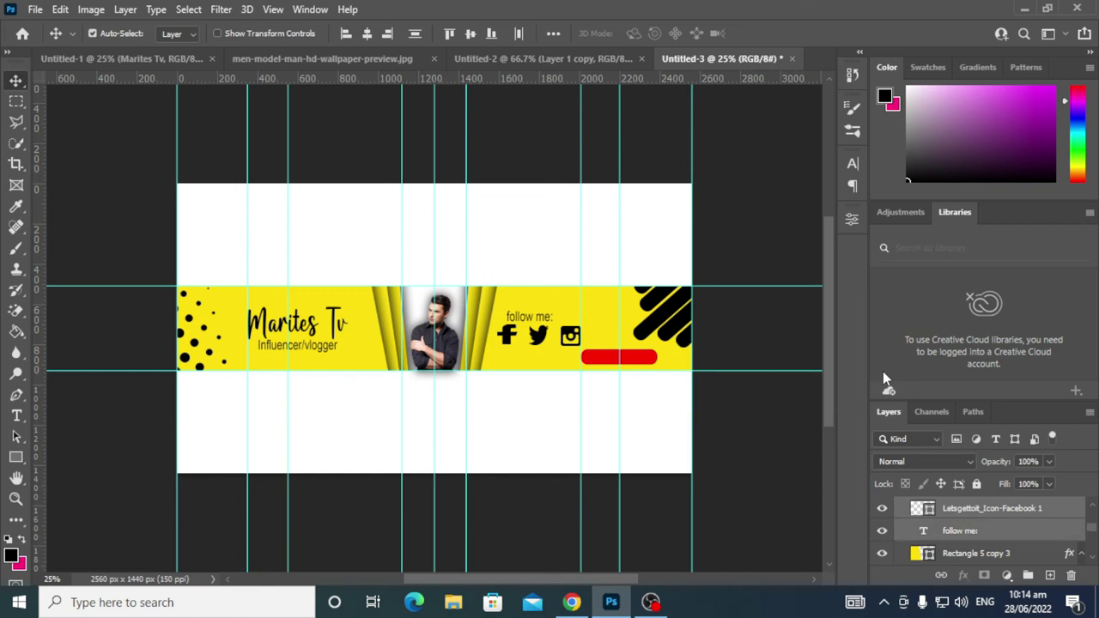
Nudge the follow me text and icons up and right, then slightly down.
{"action": "key", "text": "shift+Up"}
{"action": "key", "text": "shift+Up"}
{"action": "key", "text": "shift+Up"}
{"action": "key", "text": "shift+Up"}
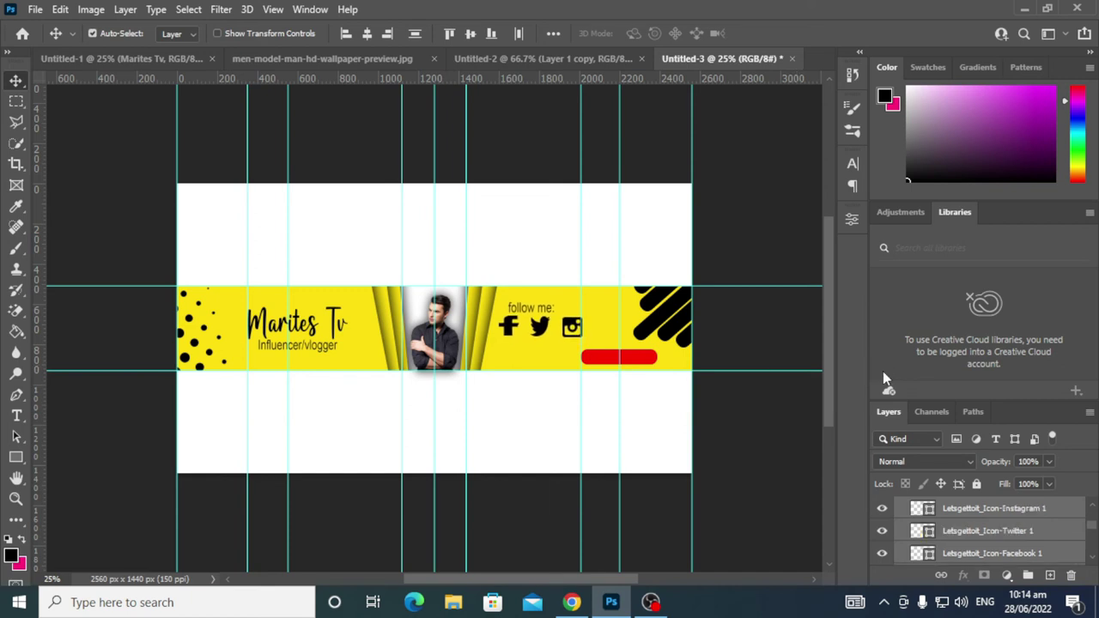
{"action": "key", "text": "shift+Right"}
{"action": "key", "text": "shift+Right"}
{"action": "key", "text": "shift+Right"}
{"action": "key", "text": "shift+Right"}
{"action": "key", "text": "shift+Right"}
{"action": "key", "text": "shift+Right"}
{"action": "key", "text": "shift+Right"}
{"action": "key", "text": "shift+Right"}
{"action": "key", "text": "shift+Right"}
{"action": "key", "text": "shift+Right"}
{"action": "key", "text": "shift+Right"}
{"action": "key", "text": "shift+Right"}
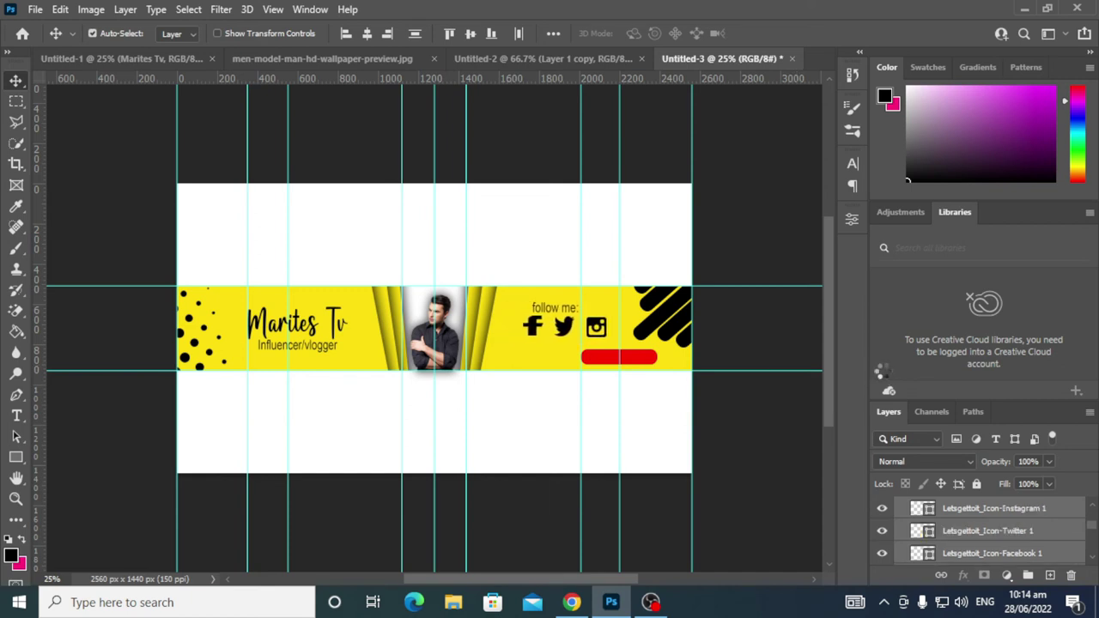
{"action": "key", "text": "Down"}
{"action": "key", "text": "Down"}
{"action": "key", "text": "Down"}
{"action": "key", "text": "Down"}
{"action": "key", "text": "Down"}
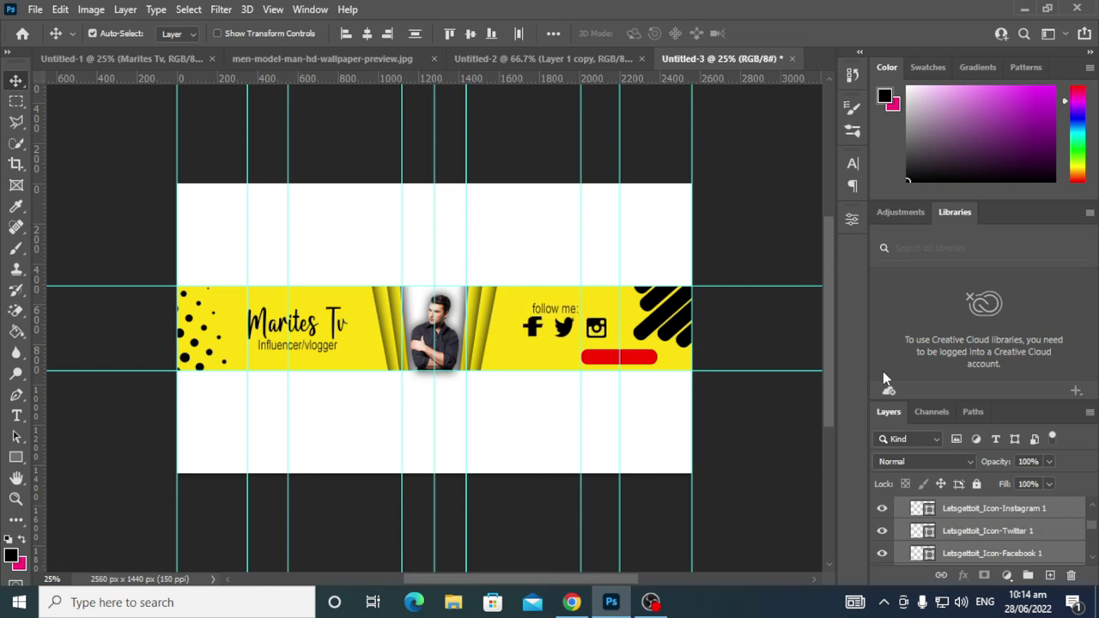
{"action": "key", "text": "Down"}
{"action": "key", "text": "Down"}
{"action": "key", "text": "Down"}
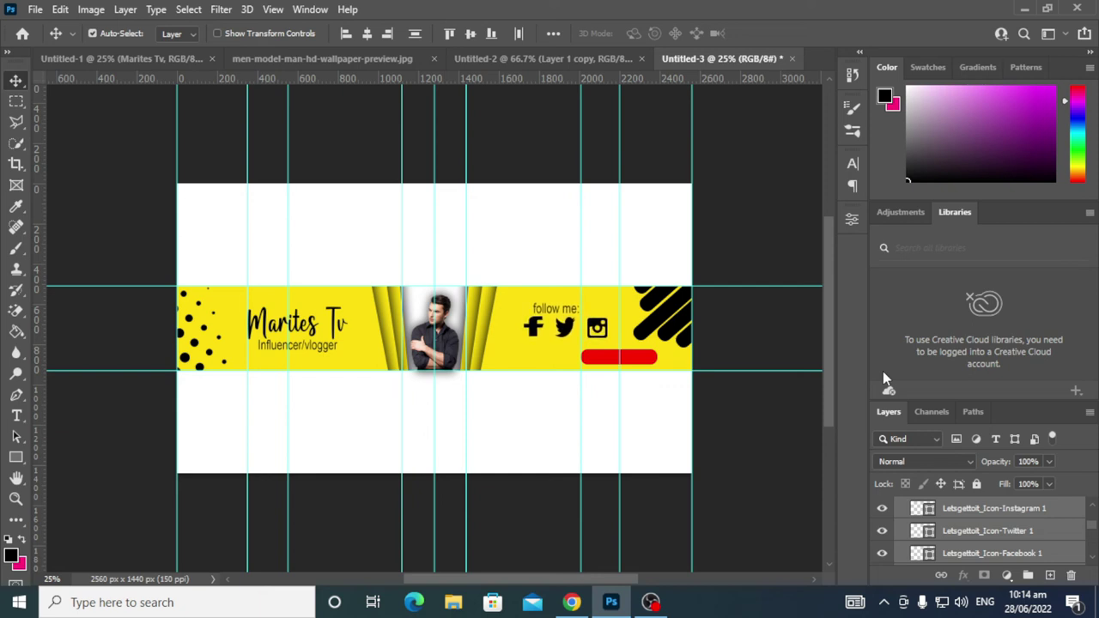
{"action": "key", "text": "Down"}
{"action": "key", "text": "Down"}
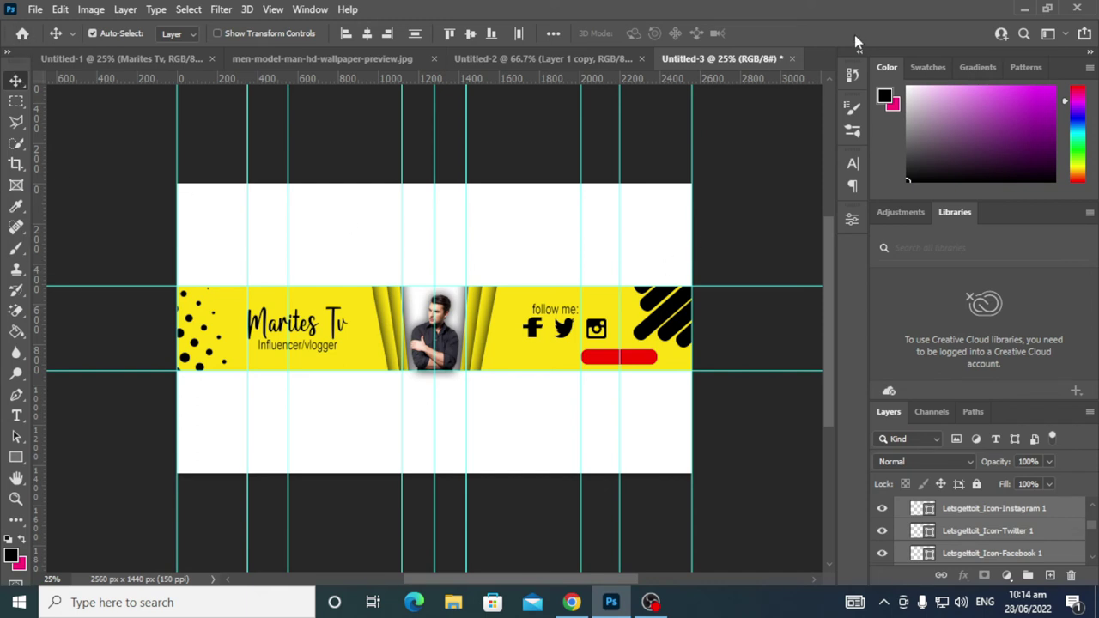
Move the bar left beneath the icons and change its fill to white.
{"action": "left_click_drag", "start_coordinate": [611, 361], "coordinate": [555, 357]}
{"action": "key", "text": "Up"}
{"action": "key", "text": "Up"}
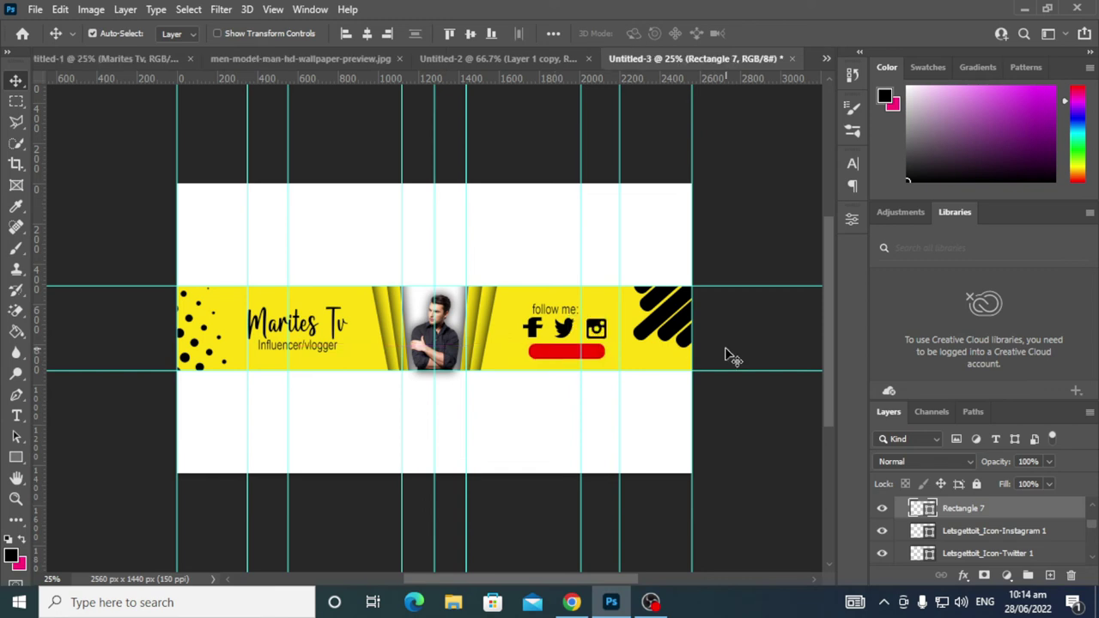
{"action": "double_click", "coordinate": [930, 510]}
{"action": "left_click_drag", "start_coordinate": [392, 295], "coordinate": [281, 67]}
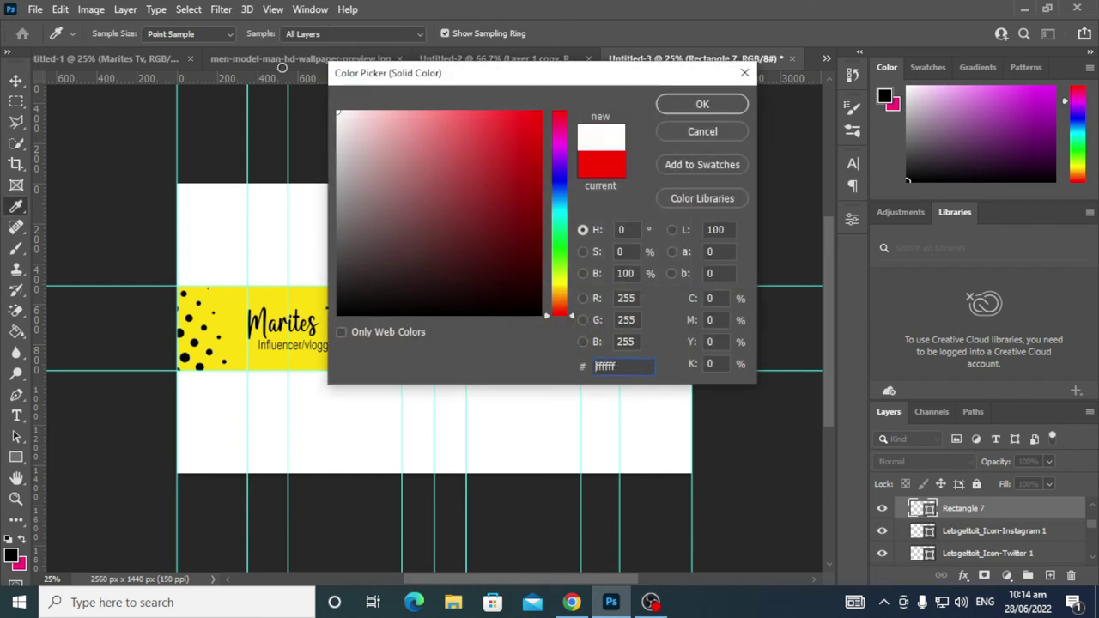
{"action": "left_click", "coordinate": [703, 104]}
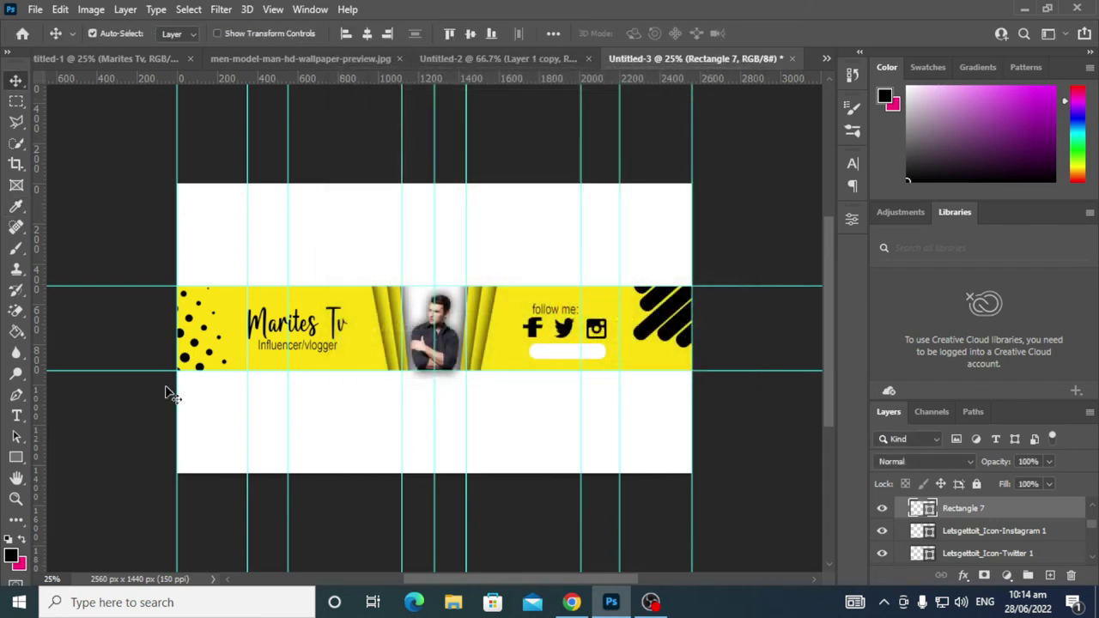
Type SUBSCRIBE just right of the white bar, discarding two misplaced text entries first.
{"action": "left_click", "coordinate": [15, 416]}
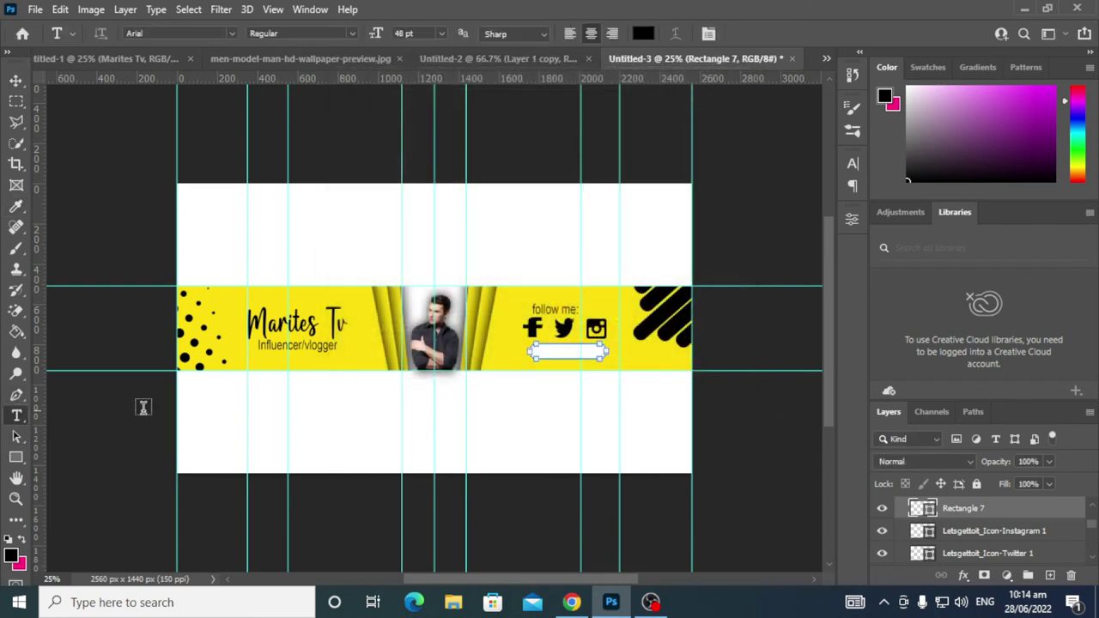
{"action": "left_click", "coordinate": [541, 352]}
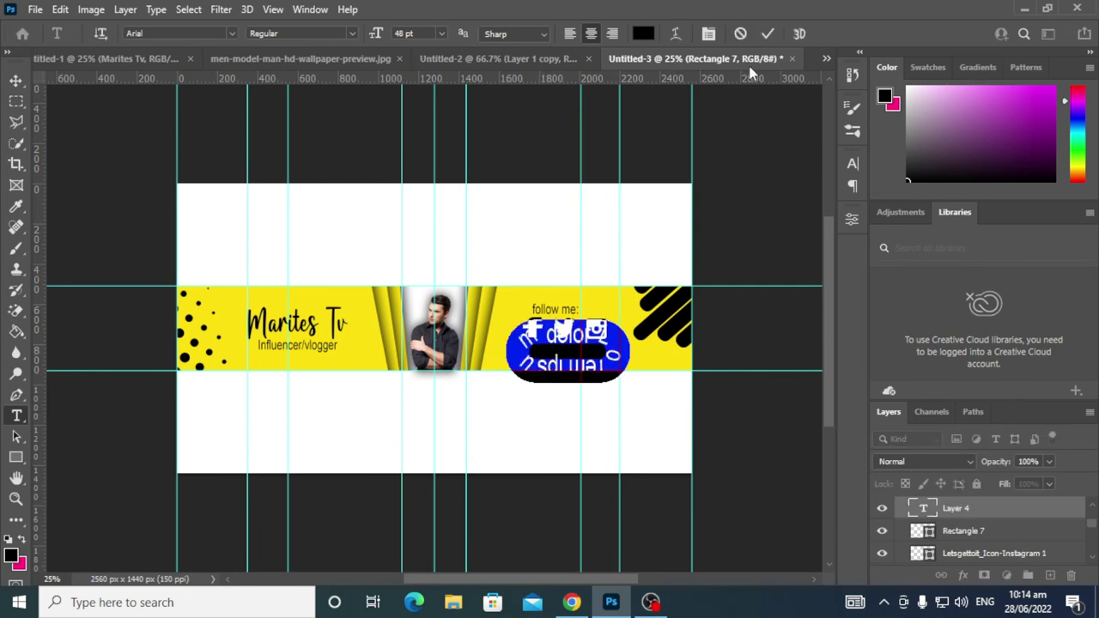
{"action": "left_click", "coordinate": [741, 33]}
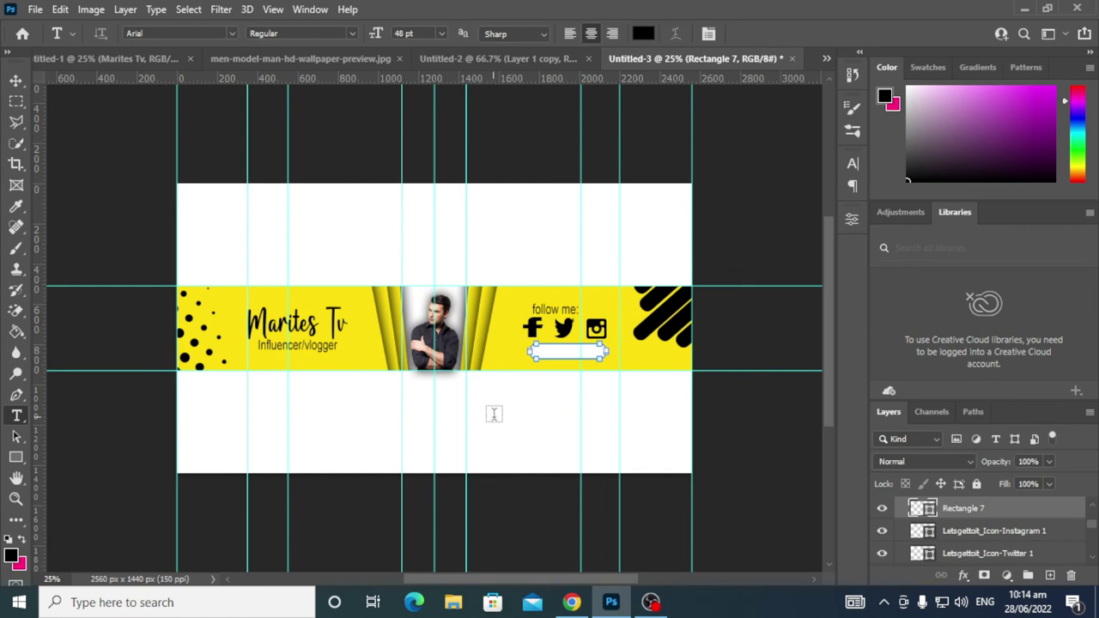
{"action": "left_click", "coordinate": [524, 226]}
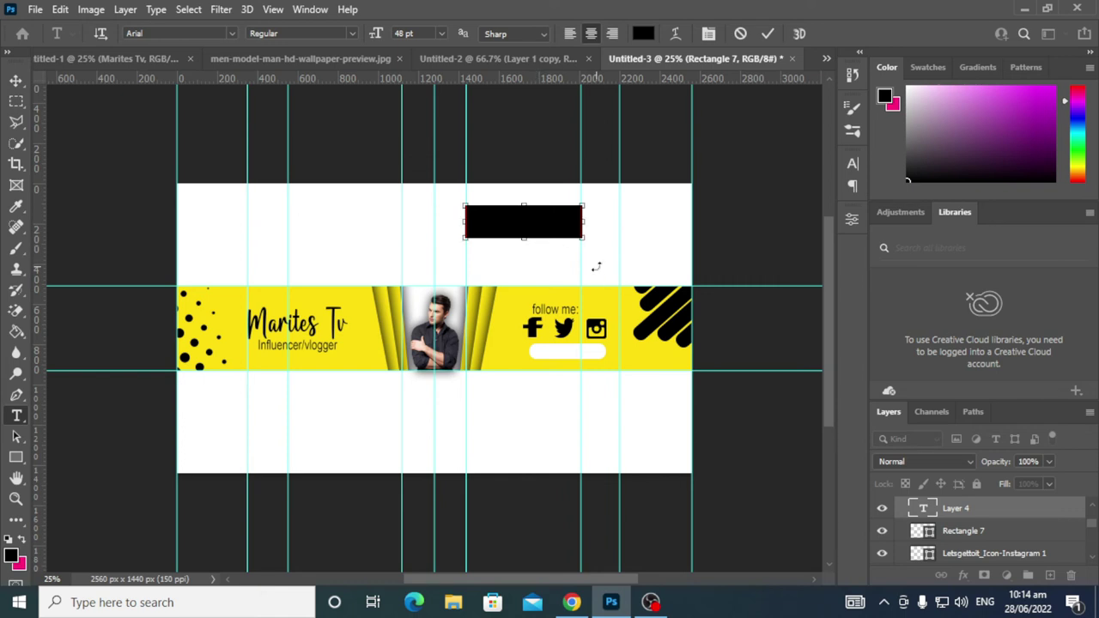
{"action": "left_click", "coordinate": [740, 34]}
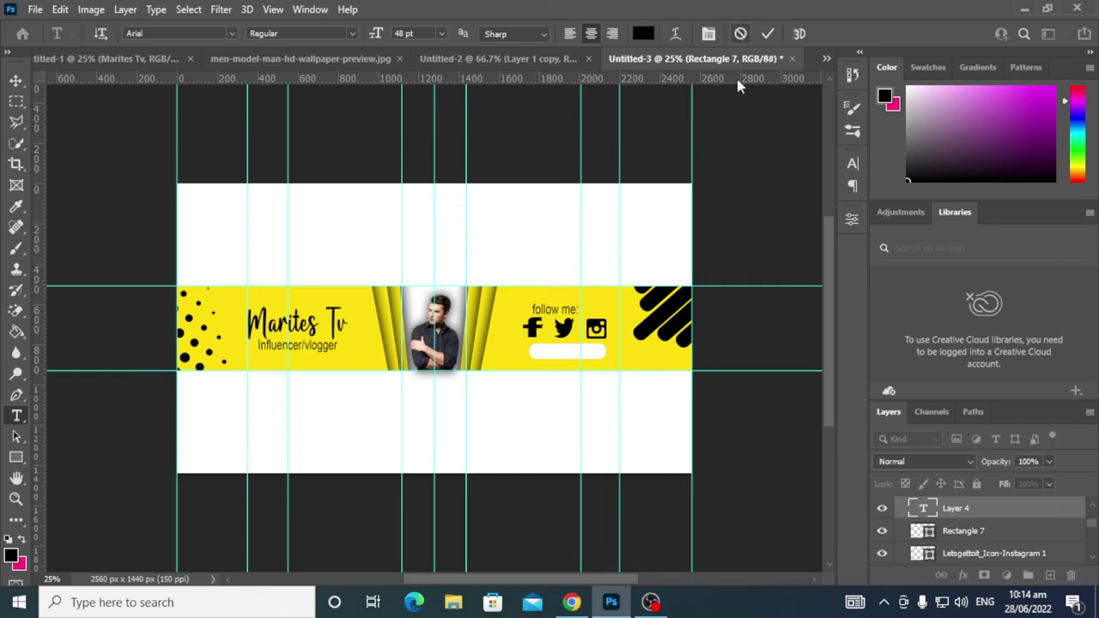
{"action": "left_click", "coordinate": [639, 357]}
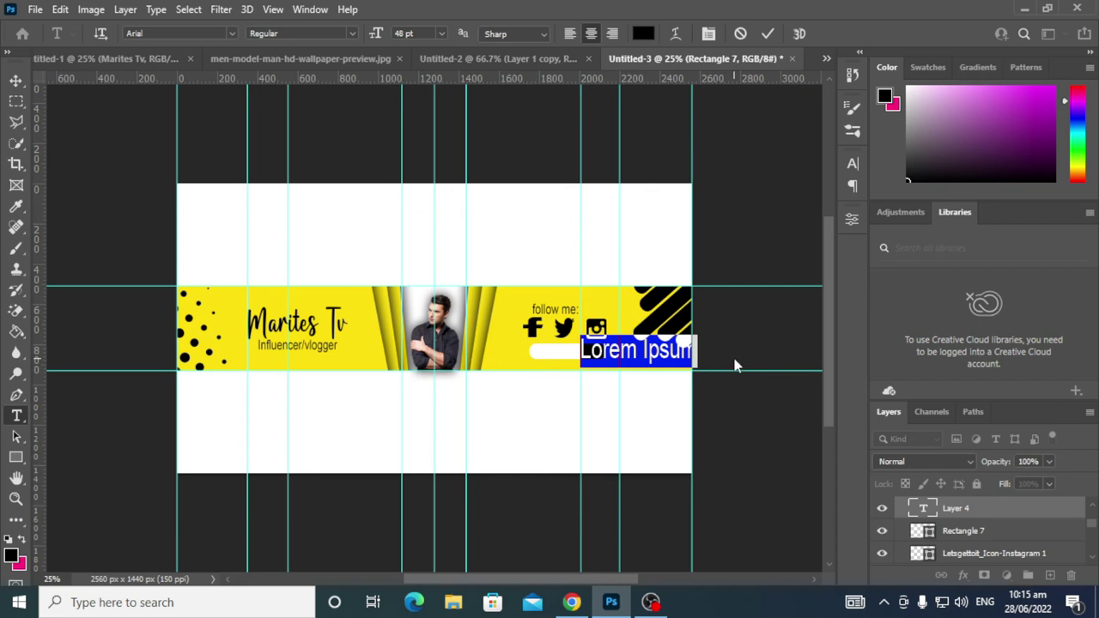
{"action": "type", "text": "S"}
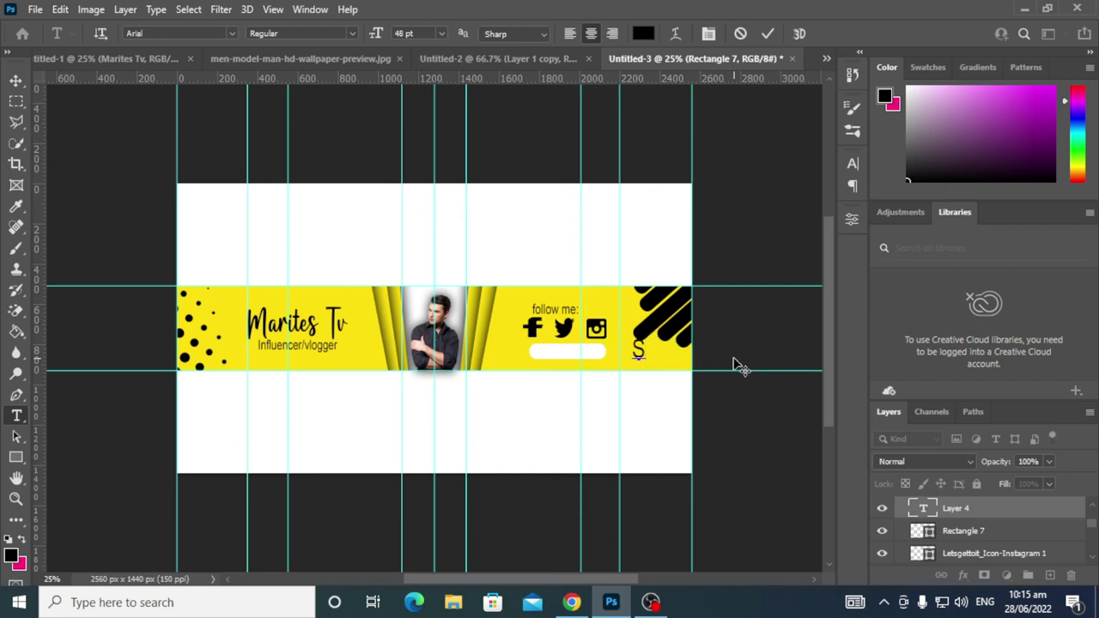
{"action": "key", "text": "BackSpace"}
{"action": "type", "text": "SUBSC"}
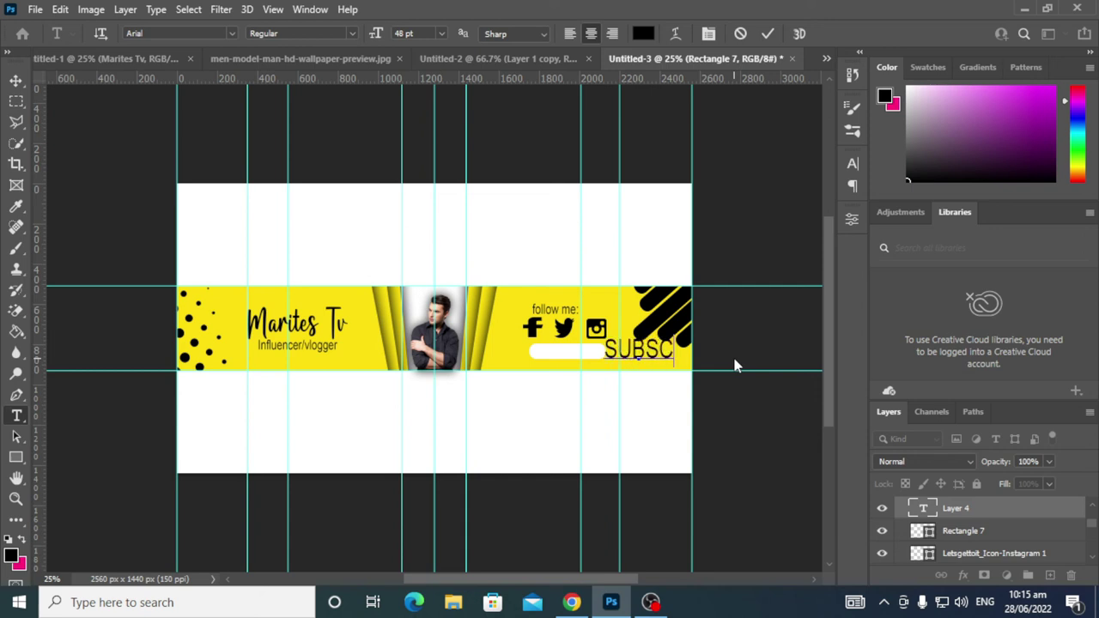
{"action": "type", "text": "RI"}
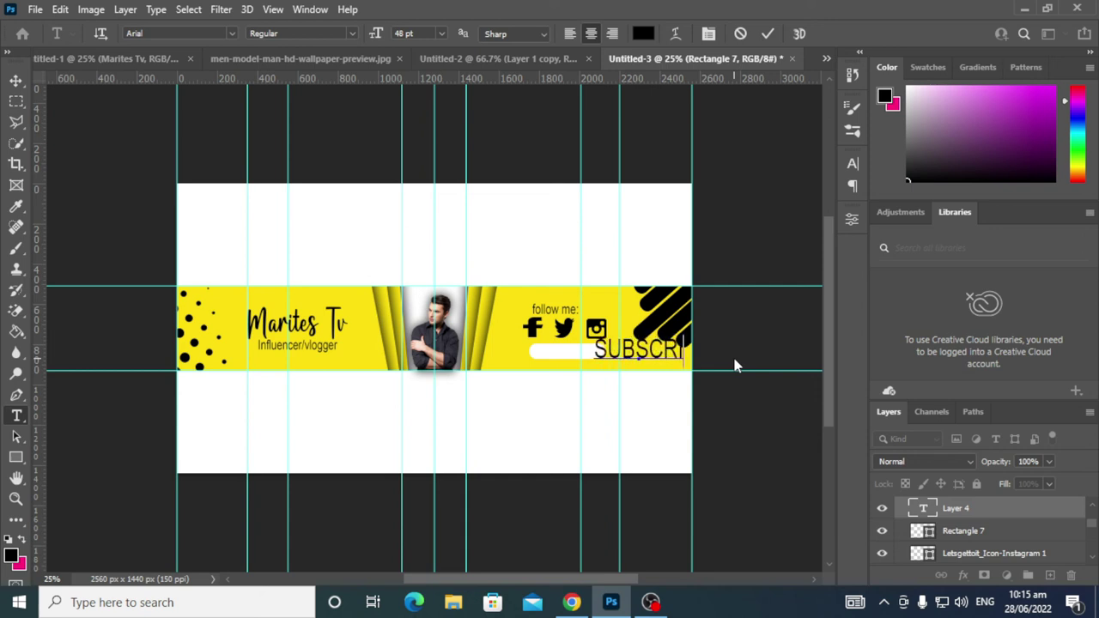
{"action": "type", "text": "BE"}
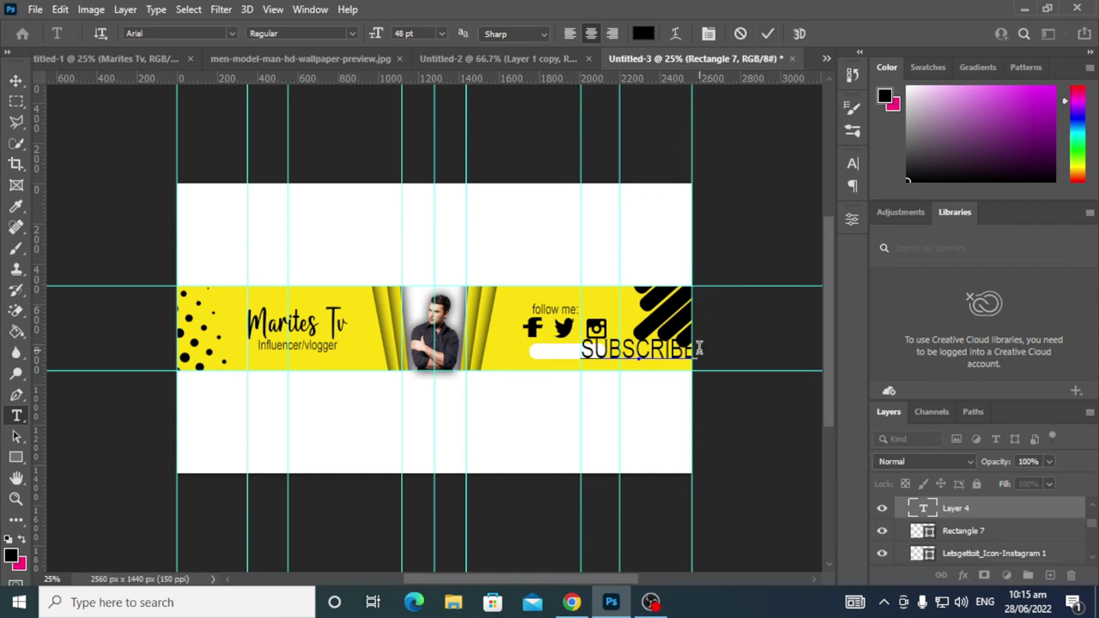
Colour the SUBSCRIBE text red (ff0000) and commit it.
{"action": "left_click_drag", "start_coordinate": [688, 351], "coordinate": [590, 352]}
{"action": "left_click", "coordinate": [644, 34]}
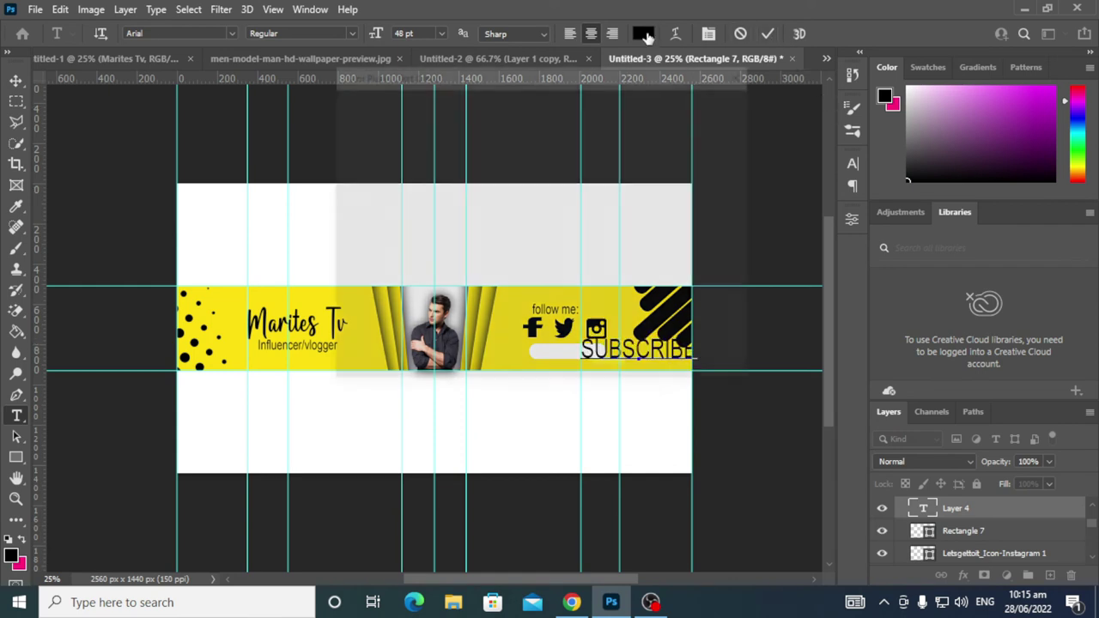
{"action": "type", "text": "ff0000"}
{"action": "left_click", "coordinate": [702, 104]}
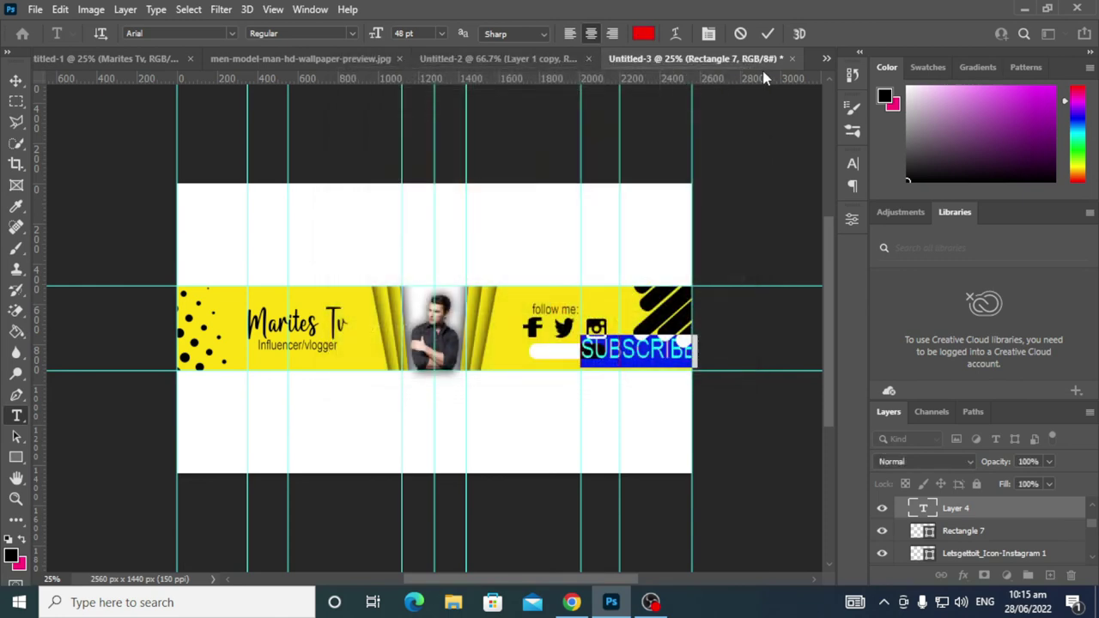
{"action": "key", "text": "ctrl+Return"}
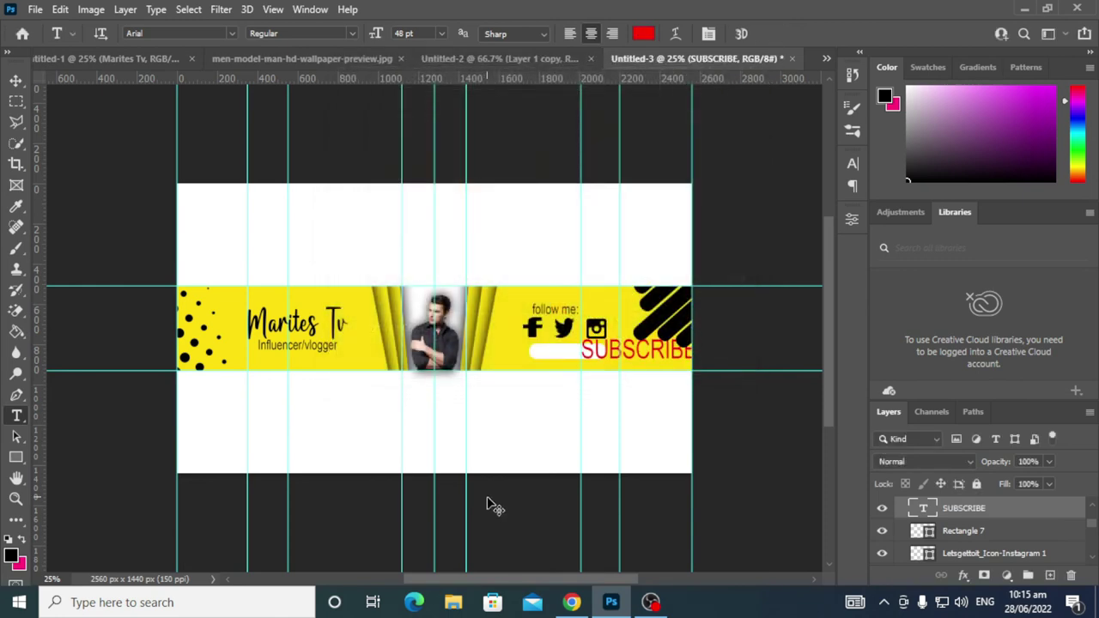
{"action": "key", "text": "ctrl+t"}
Shrink SUBSCRIBE to about half size, after undoing a trial shrink and tilt.
{"action": "mouse_move", "coordinate": [694, 337]}
{"action": "left_mouse_down"}
{"action": "mouse_move", "coordinate": [632, 359]}
{"action": "mouse_move", "coordinate": [632, 371]}
{"action": "left_mouse_up"}
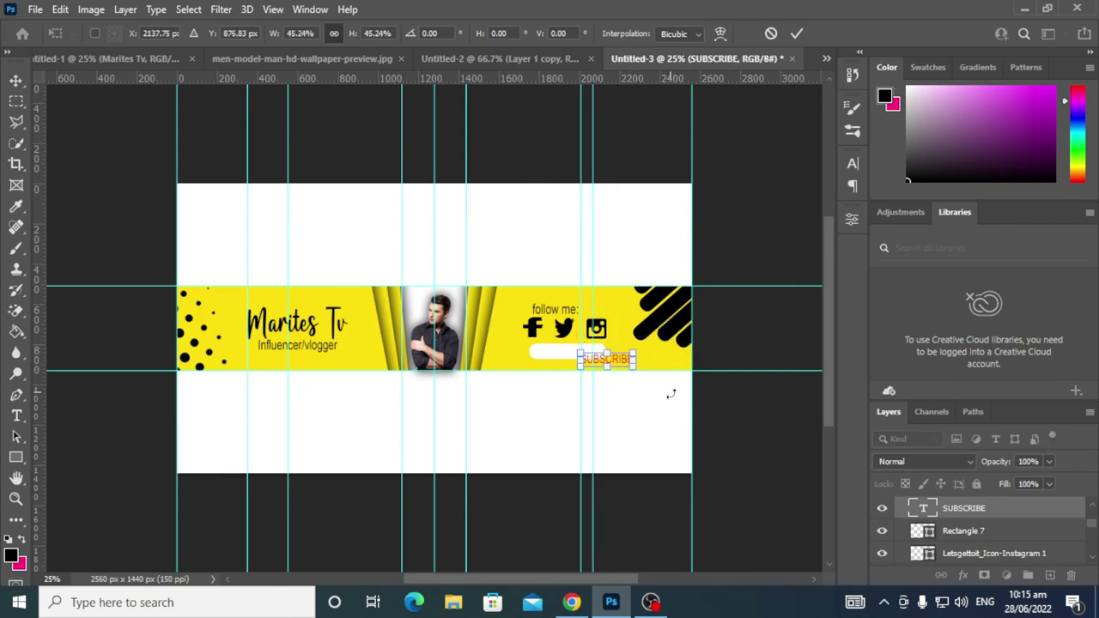
{"action": "key", "text": "ctrl+z"}
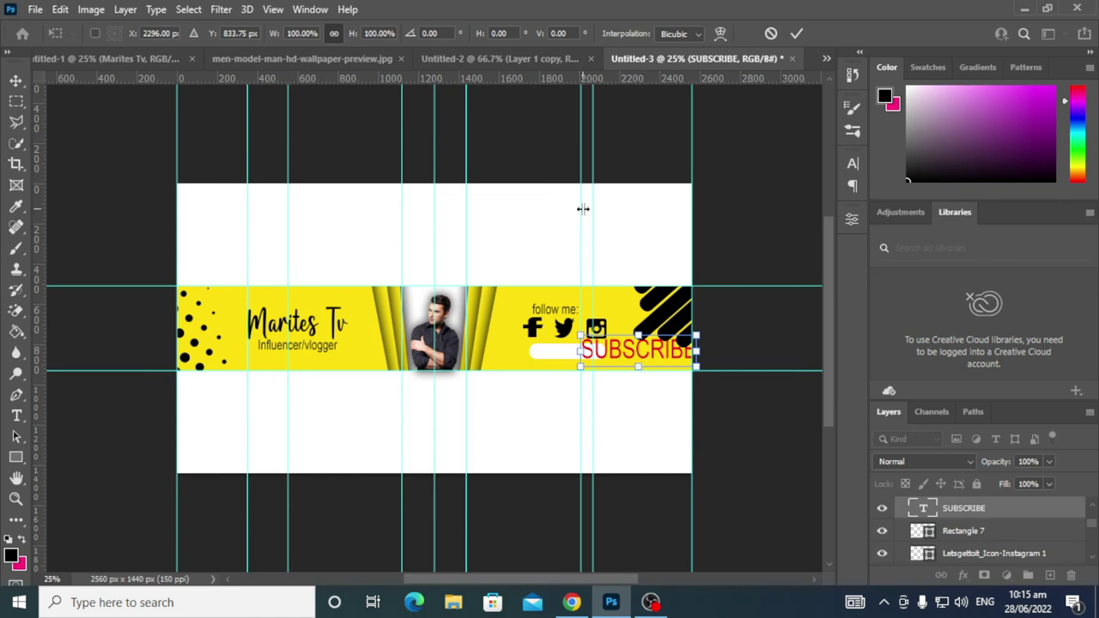
{"action": "left_click_drag", "start_coordinate": [589, 206], "coordinate": [607, 212]}
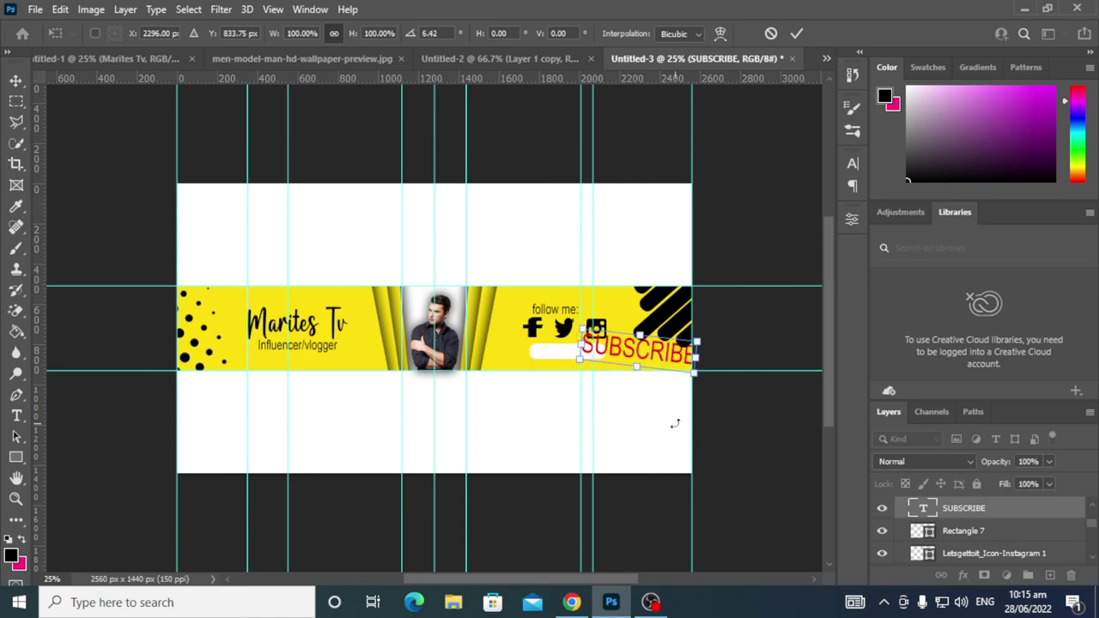
{"action": "key", "text": "ctrl+z"}
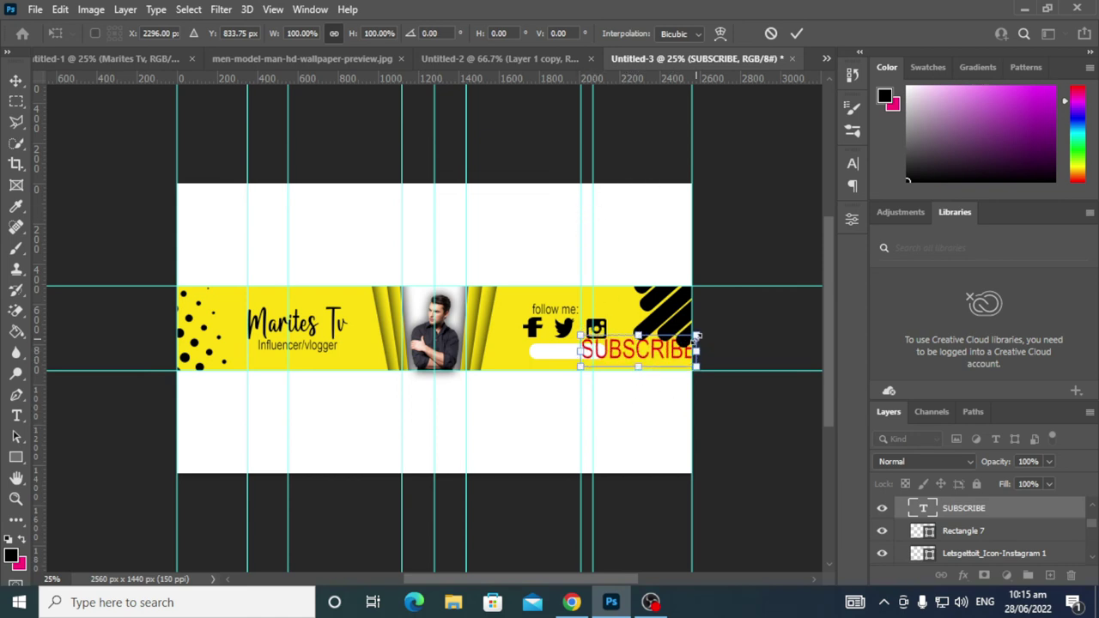
{"action": "mouse_move", "coordinate": [697, 338]}
{"action": "left_mouse_down"}
{"action": "mouse_move", "coordinate": [638, 356]}
{"action": "mouse_move", "coordinate": [582, 352]}
{"action": "left_mouse_up"}
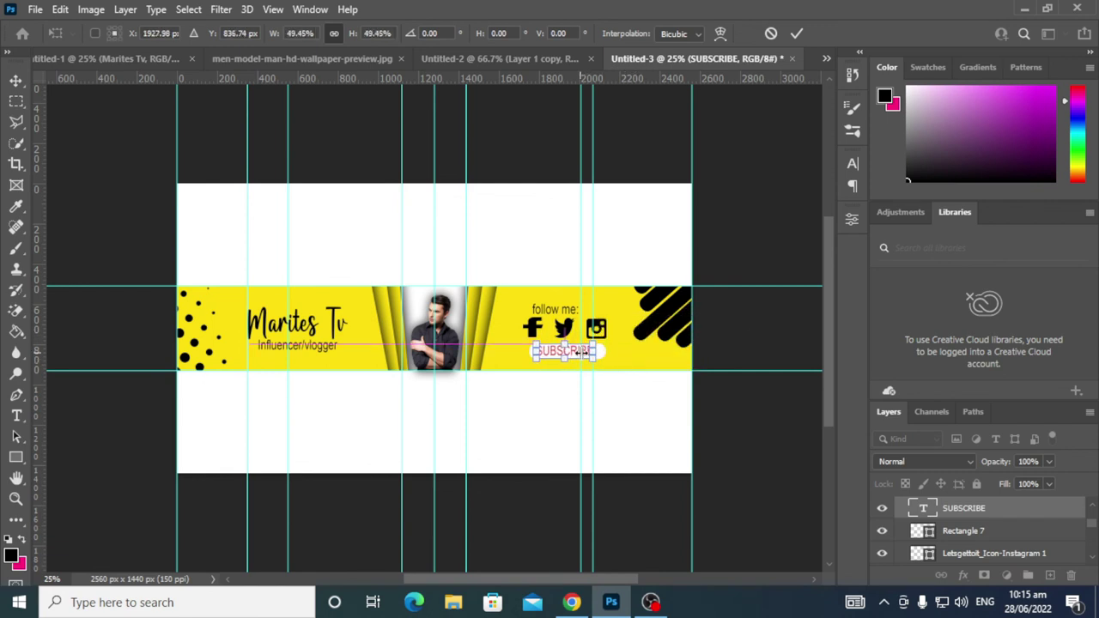
{"action": "left_click_drag", "start_coordinate": [592, 187], "coordinate": [642, 196]}
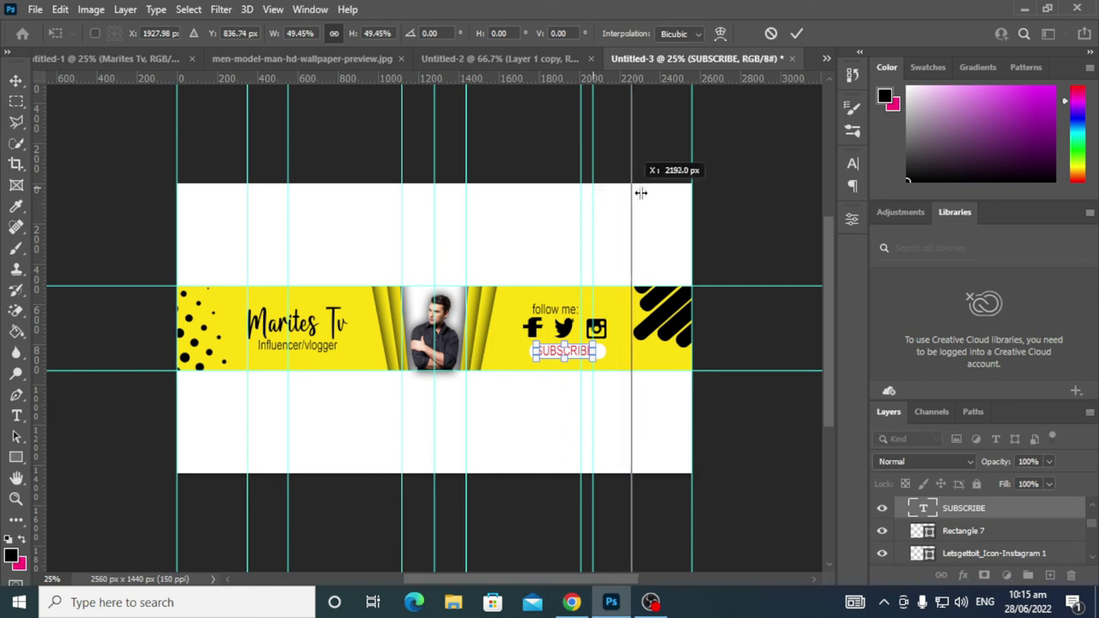
{"action": "left_click", "coordinate": [796, 33]}
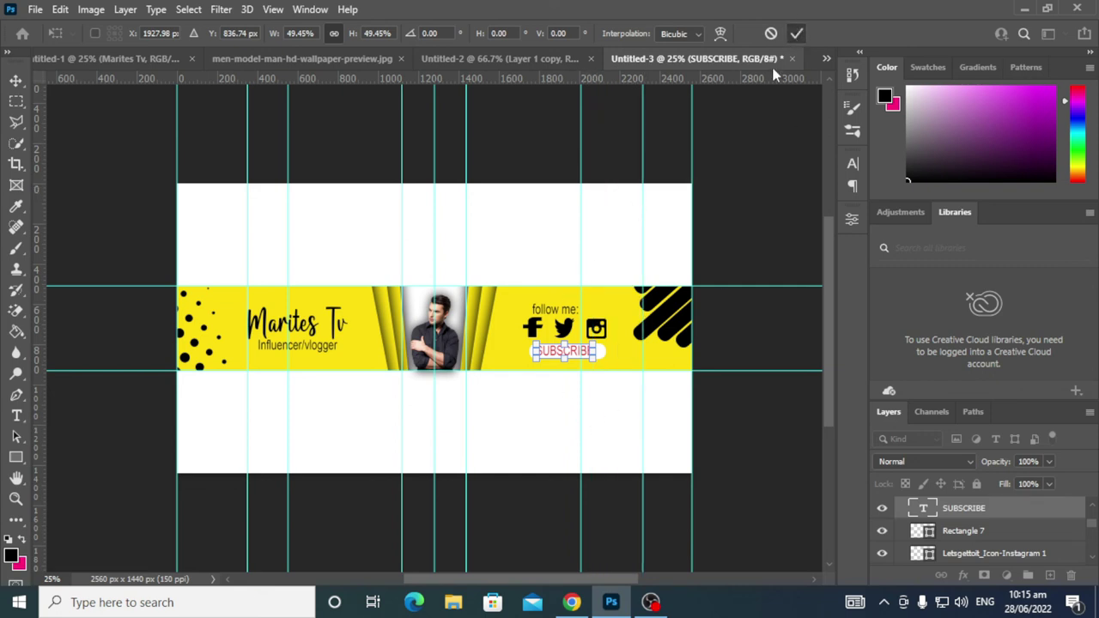
Nudge SUBSCRIBE right, scale it to about 93 percent, and nudge it up-right.
{"action": "key", "text": "v"}
{"action": "key", "text": "Right"}
{"action": "key", "text": "Right"}
{"action": "key", "text": "Right"}
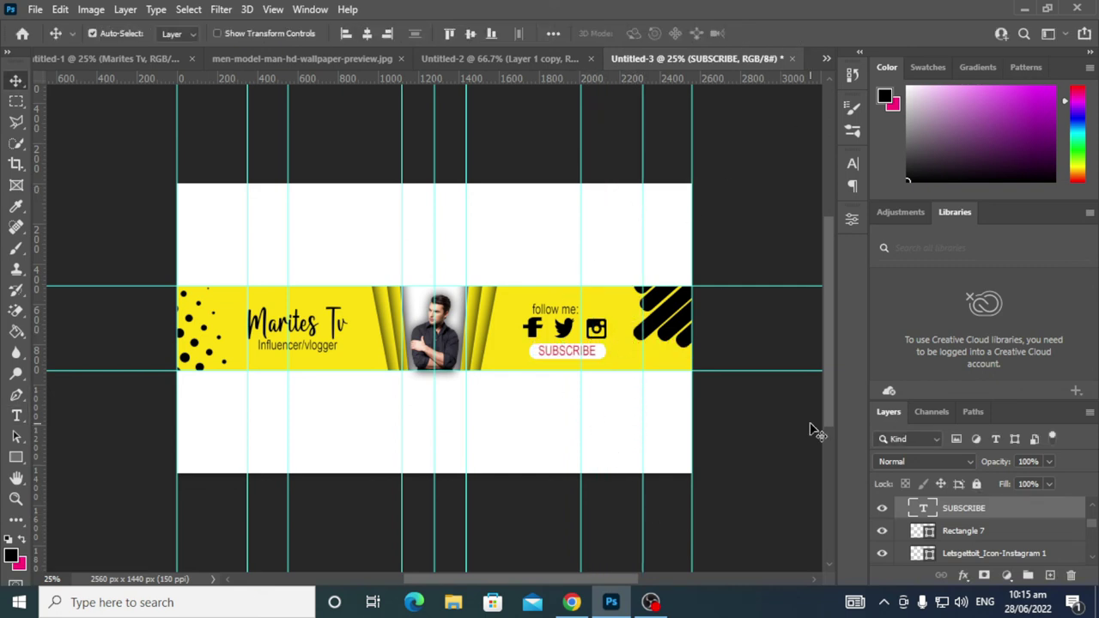
{"action": "key", "text": "Right"}
{"action": "key", "text": "Right"}
{"action": "key", "text": "Right"}
{"action": "key", "text": "Right"}
{"action": "key", "text": "Right"}
{"action": "key", "text": "Right"}
{"action": "key", "text": "ctrl+t"}
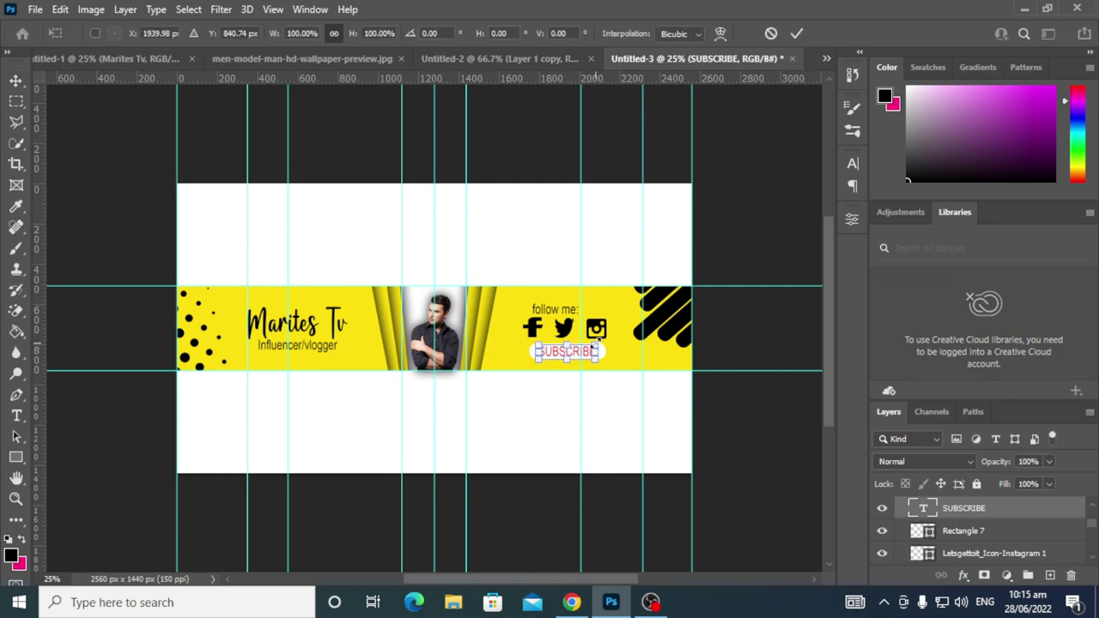
{"action": "left_click_drag", "start_coordinate": [594, 341], "coordinate": [591, 344]}
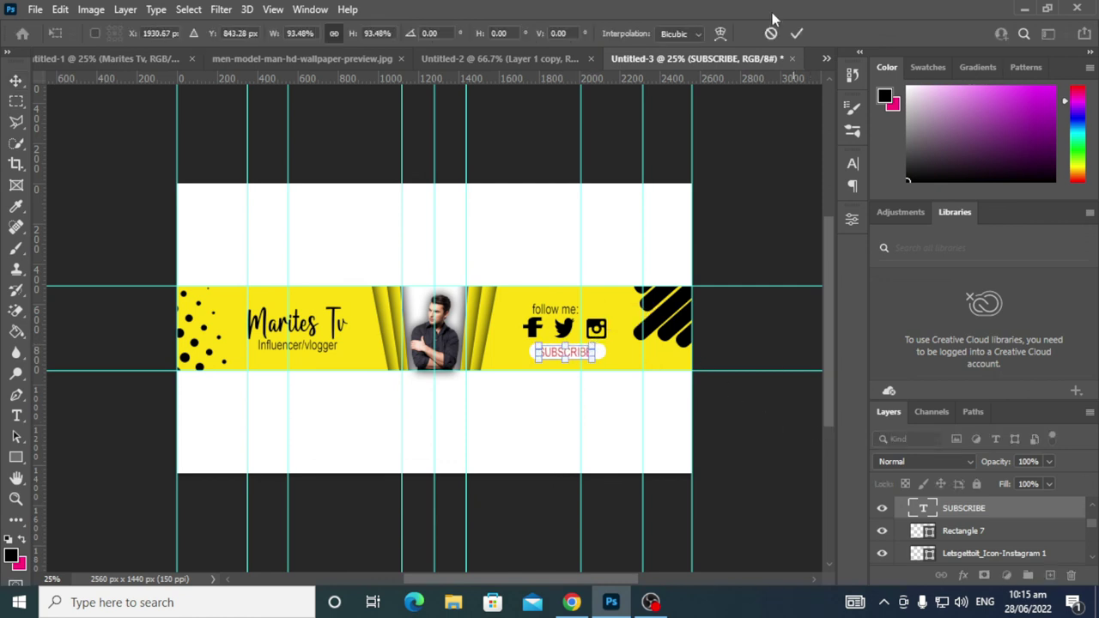
{"action": "left_click", "coordinate": [796, 34]}
{"action": "key", "text": "Right"}
{"action": "key", "text": "Right"}
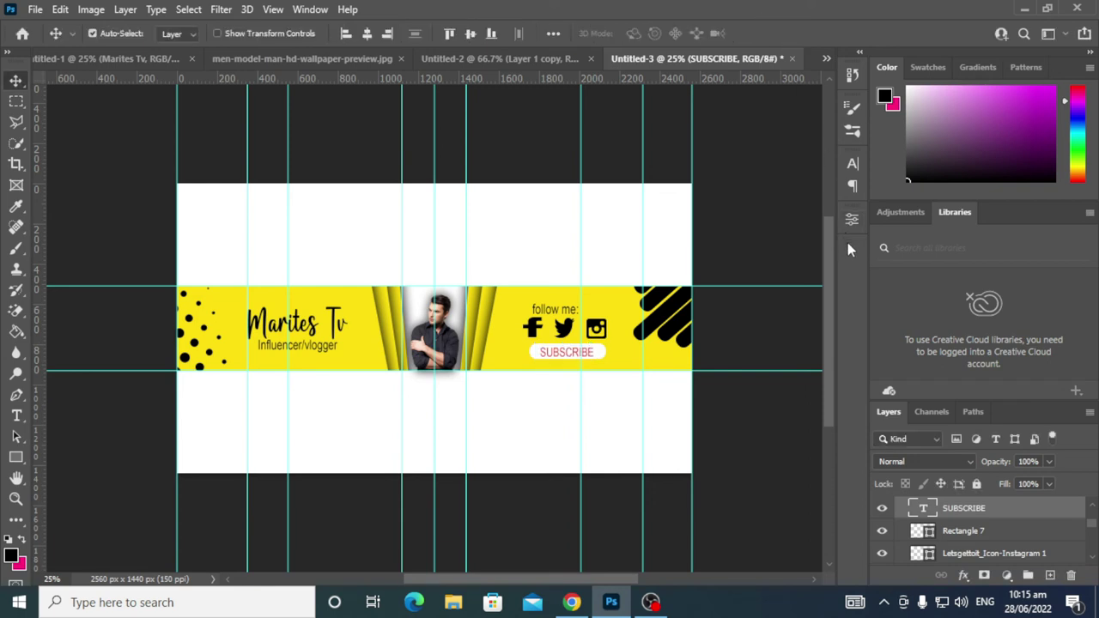
{"action": "key", "text": "Up"}
Shrink the white pill behind SUBSCRIBE to about 92 percent.
{"action": "left_click", "coordinate": [599, 353]}
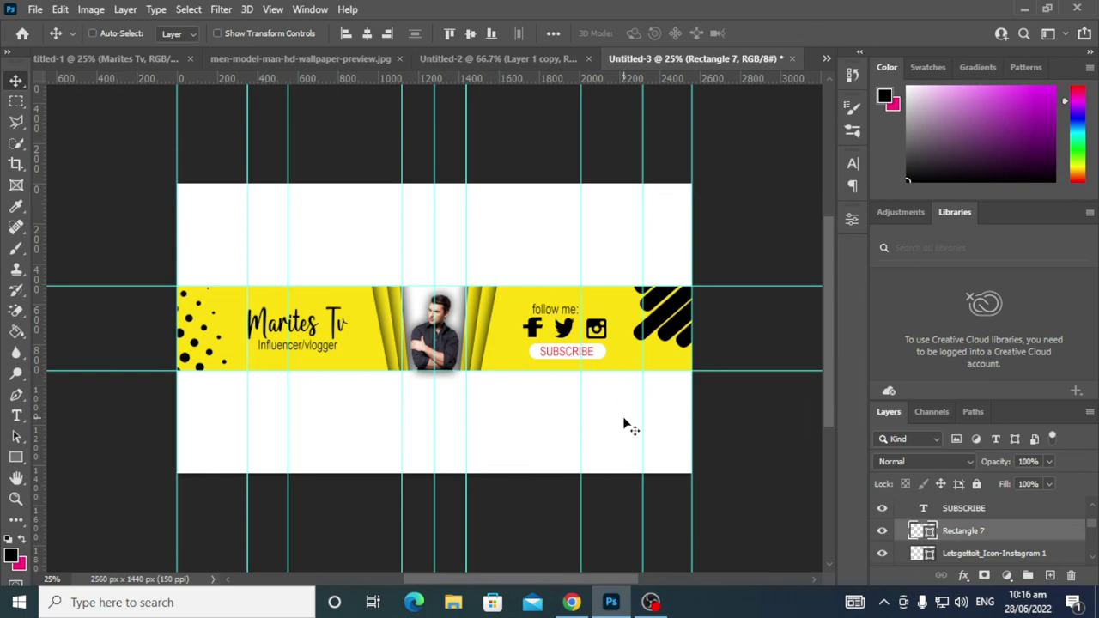
{"action": "key", "text": "ctrl+t"}
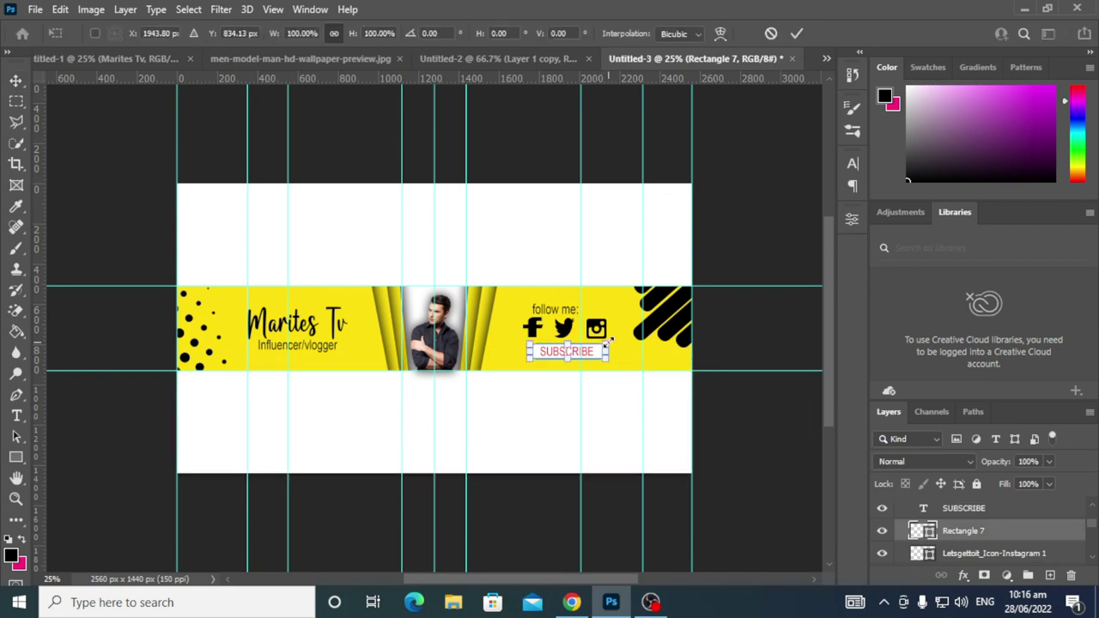
{"action": "left_click_drag", "start_coordinate": [605, 344], "coordinate": [601, 348]}
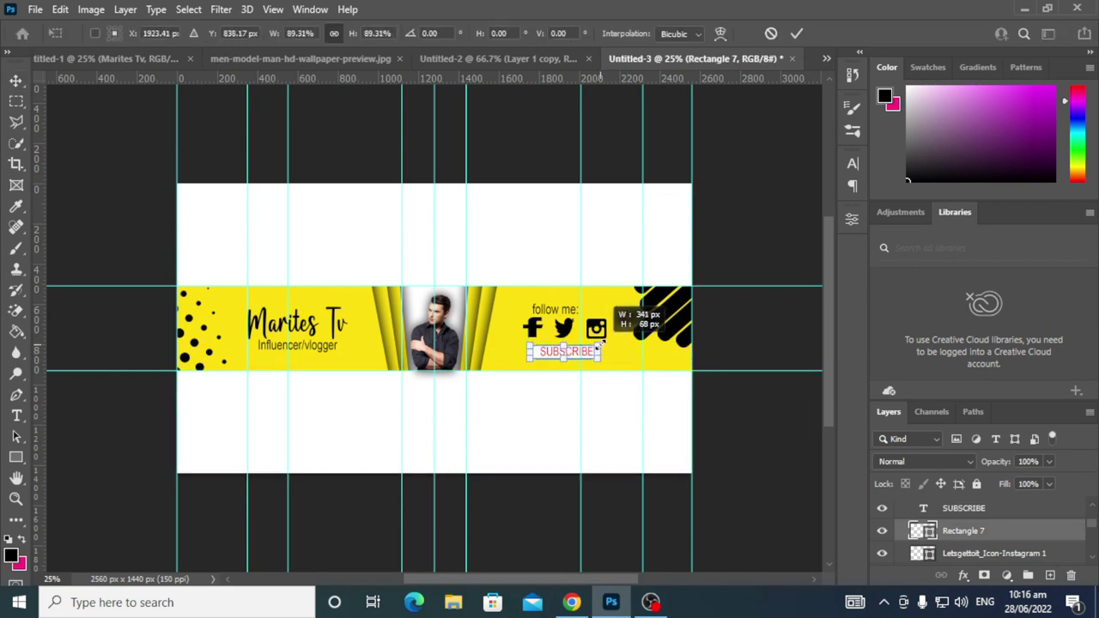
{"action": "left_click", "coordinate": [797, 36]}
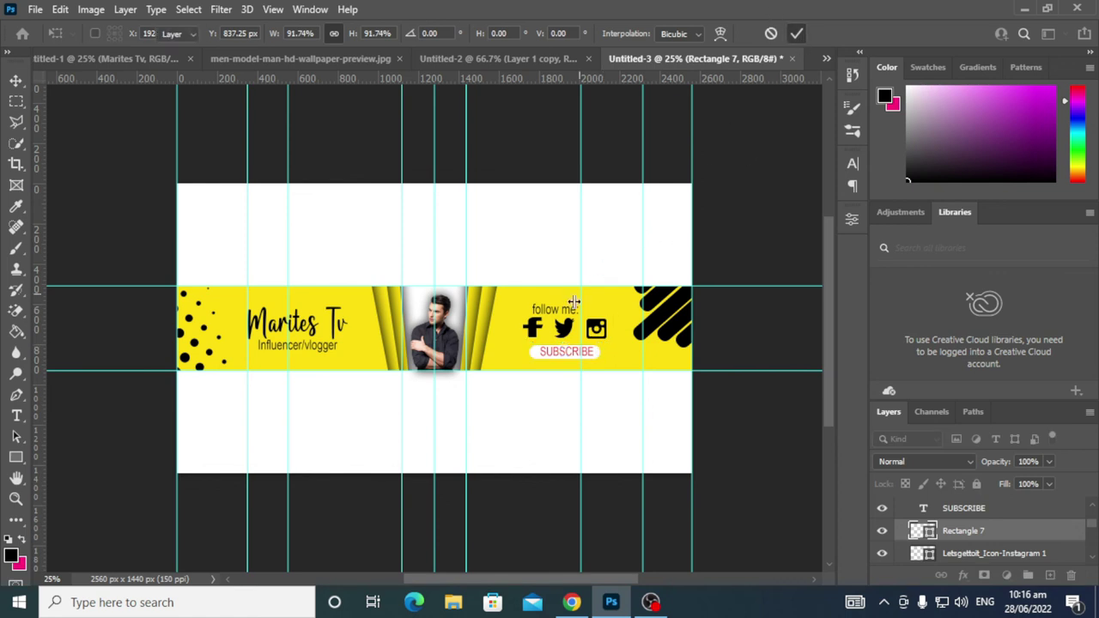
Nudge the SUBSCRIBE text left and down to centre it in the pill.
{"action": "left_click", "coordinate": [565, 361]}
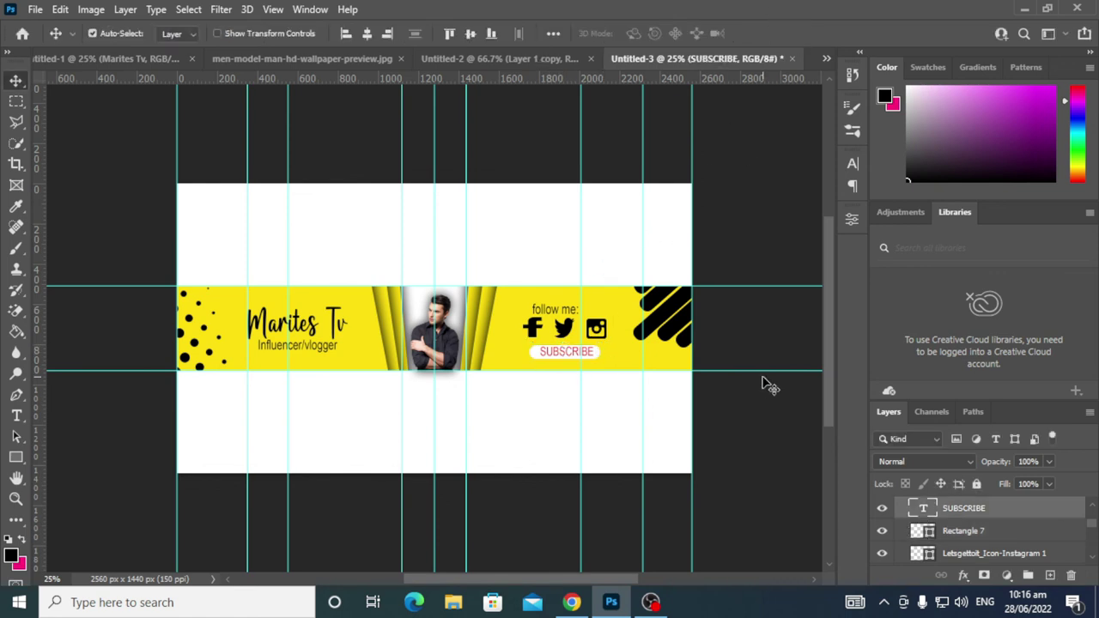
{"action": "key", "text": "Down"}
{"action": "key", "text": "Left"}
{"action": "key", "text": "Down"}
{"action": "key", "text": "Left"}
{"action": "key", "text": "Left"}
{"action": "key", "text": "Left"}
{"action": "key", "text": "Left"}
Select the SUBSCRIBE text with Rectangle 7, nudge them up and slightly right, then deselect.
{"action": "left_click", "coordinate": [981, 531], "text": "ctrl"}
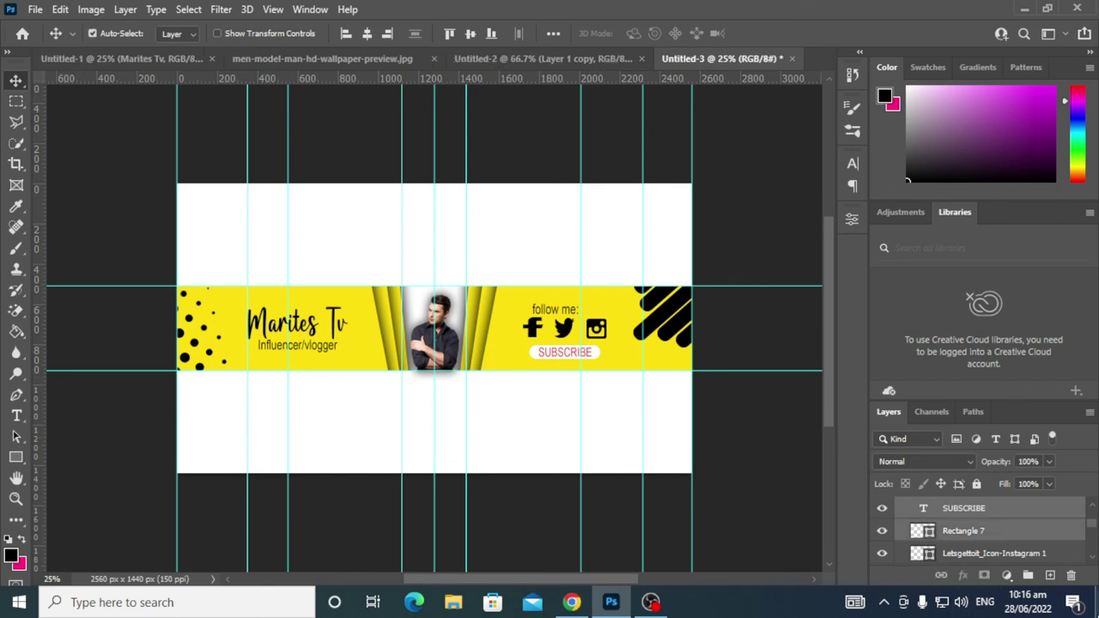
{"action": "key", "text": "Up"}
{"action": "key", "text": "Up"}
{"action": "key", "text": "Up"}
{"action": "key", "text": "Right"}
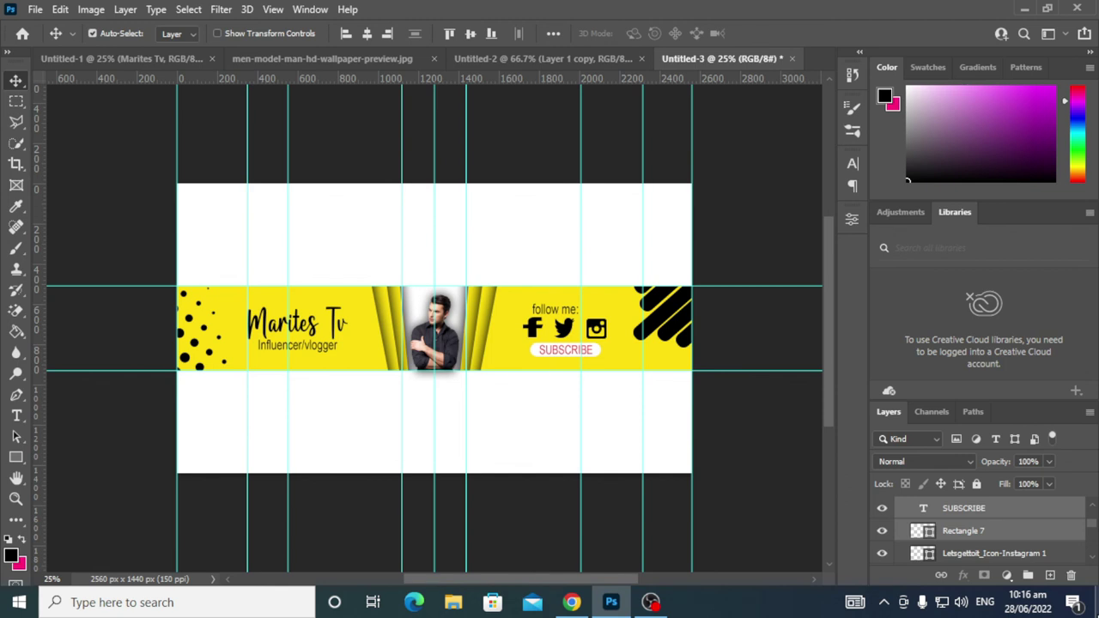
{"action": "key", "text": "Right"}
{"action": "key", "text": "Right"}
{"action": "left_click", "coordinate": [749, 453]}
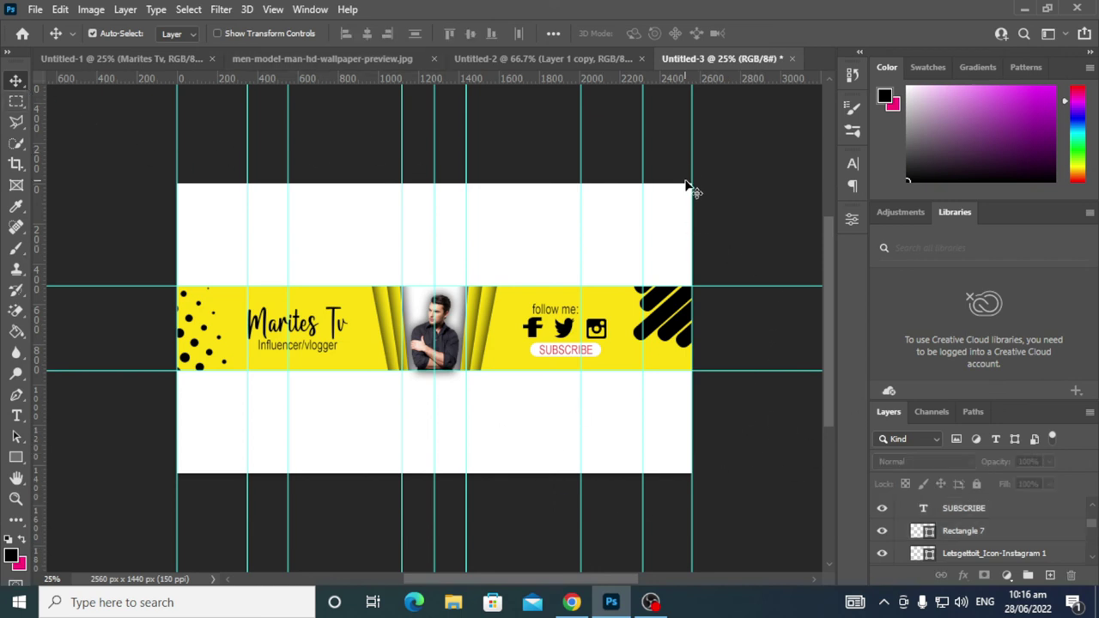
Hide the guides with Ctrl+; and zoom and pan across the banner to inspect it.
{"action": "key", "text": "ctrl+semicolon"}
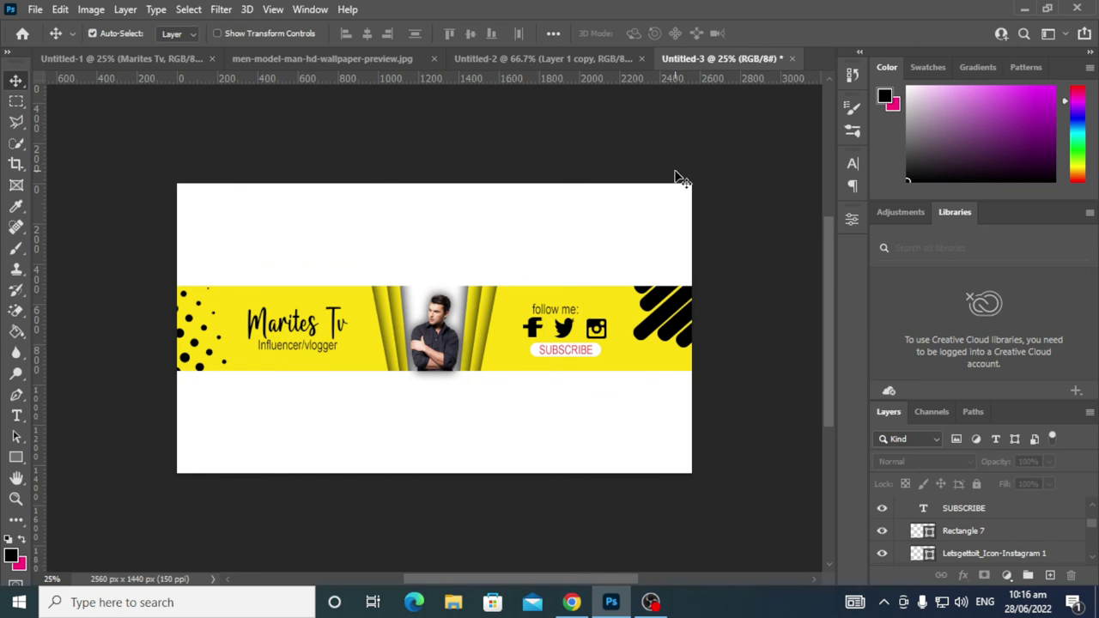
{"action": "key", "text": "ctrl+plus"}
{"action": "key", "text": "ctrl+plus"}
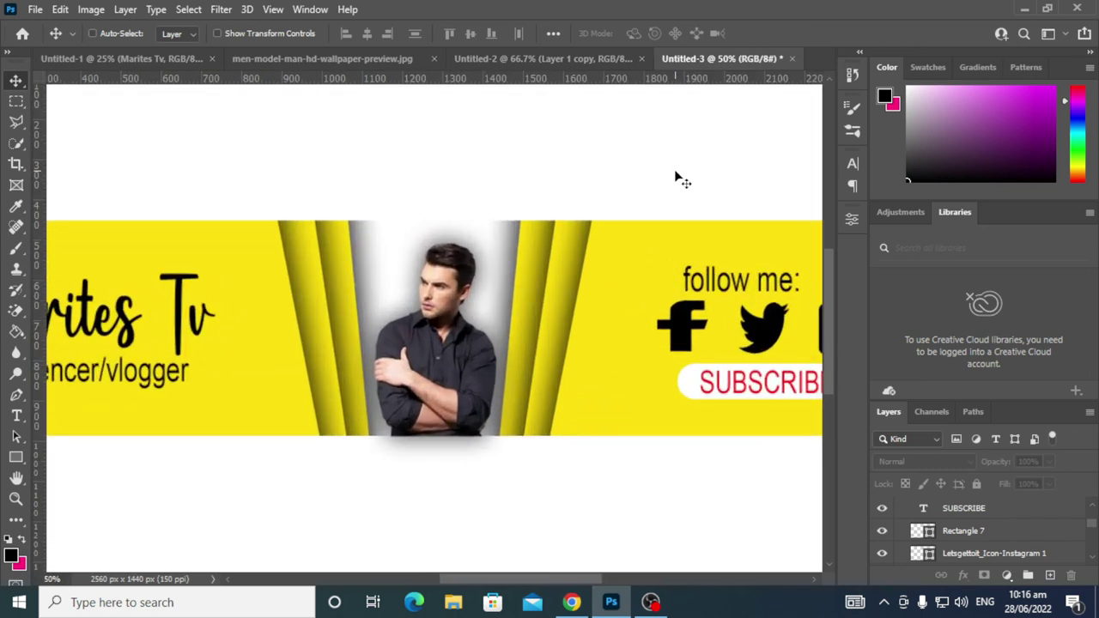
{"action": "key", "text": "ctrl+plus"}
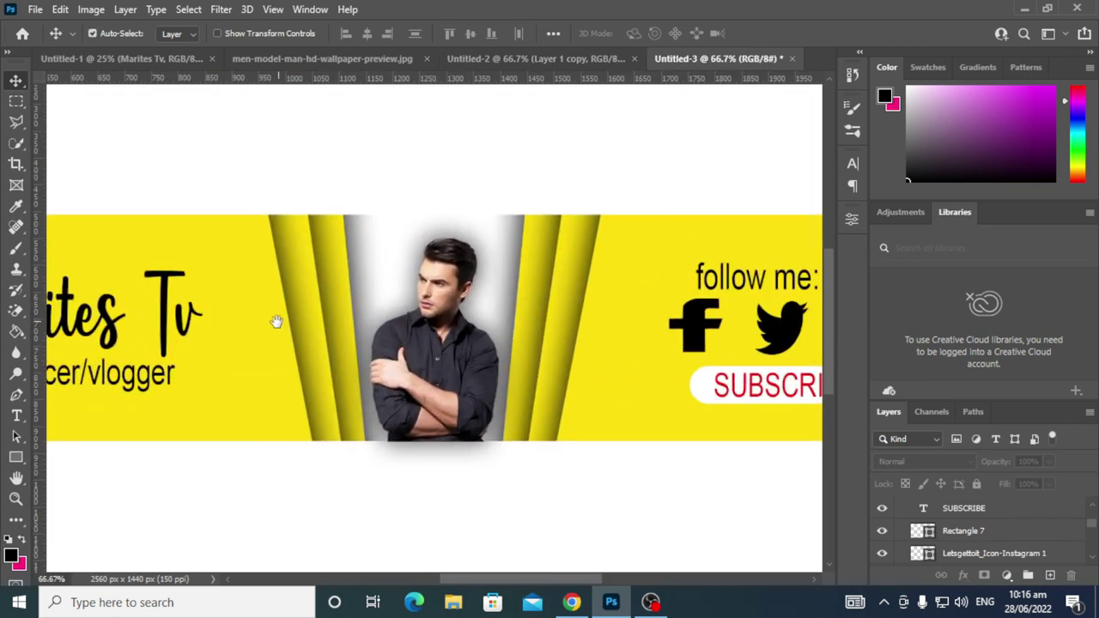
{"action": "mouse_move", "coordinate": [275, 321]}
{"action": "left_mouse_down"}
{"action": "mouse_move", "coordinate": [456, 289]}
{"action": "mouse_move", "coordinate": [652, 304]}
{"action": "mouse_move", "coordinate": [316, 297]}
{"action": "mouse_move", "coordinate": [56, 320]}
{"action": "mouse_move", "coordinate": [560, 360]}
{"action": "left_mouse_up"}
{"action": "mouse_move", "coordinate": [652, 326]}
{"action": "left_mouse_down"}
{"action": "mouse_move", "coordinate": [287, 336]}
{"action": "mouse_move", "coordinate": [855, 305]}
{"action": "left_mouse_up"}
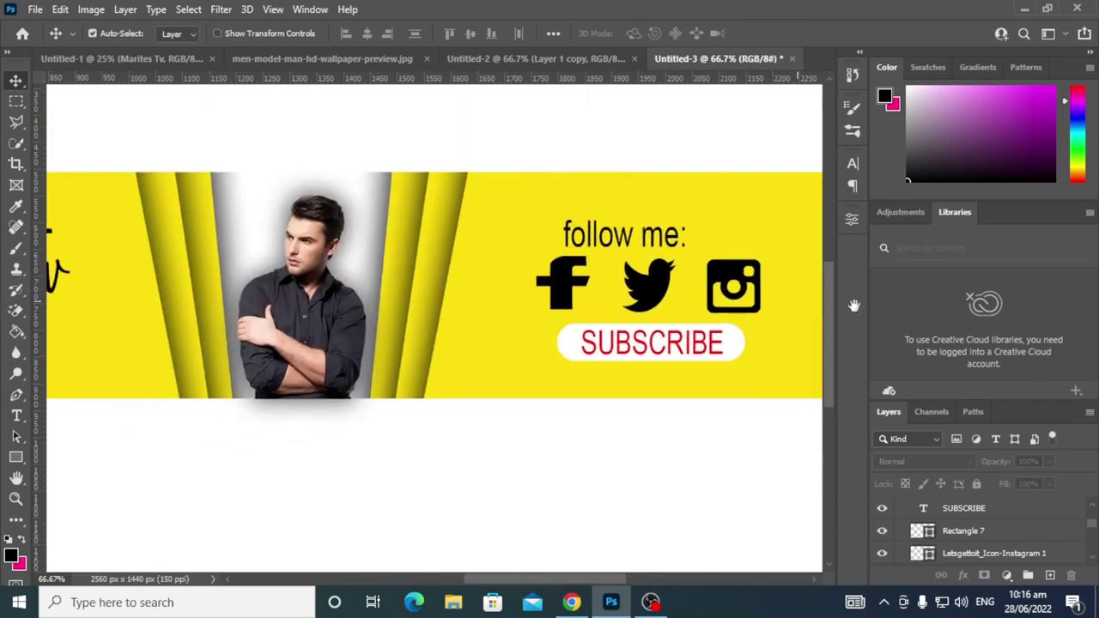
{"action": "mouse_move", "coordinate": [288, 306]}
{"action": "left_mouse_down"}
{"action": "mouse_move", "coordinate": [516, 303]}
{"action": "mouse_move", "coordinate": [468, 330]}
{"action": "left_mouse_up"}
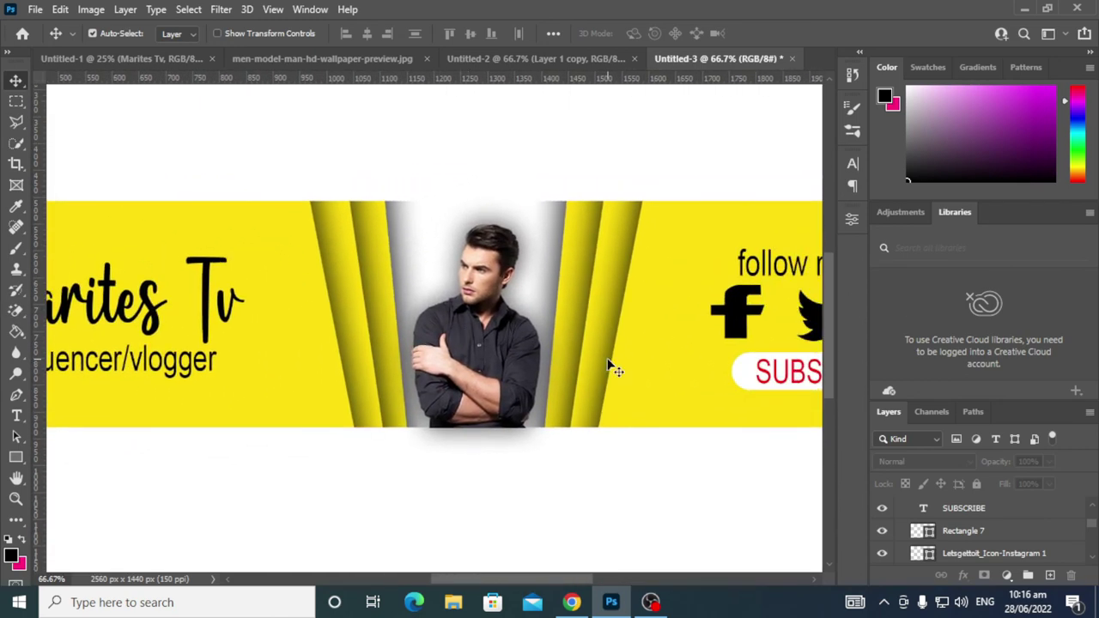
{"action": "key", "text": "ctrl+minus"}
{"action": "key", "text": "ctrl+minus"}
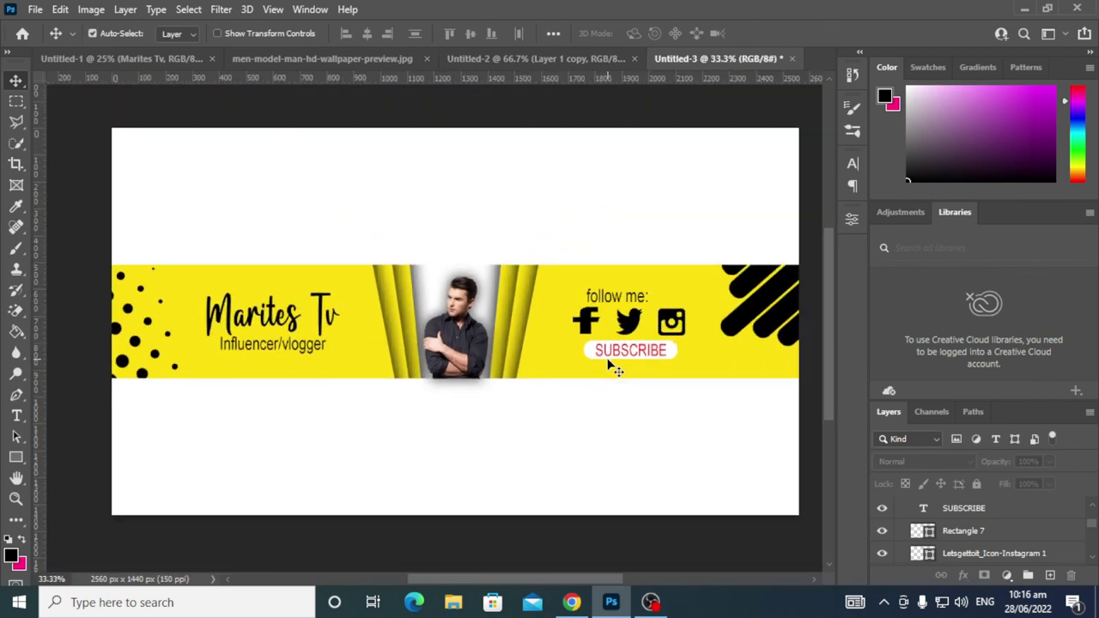
Quick-export the banner as a PNG file named 11.
{"action": "left_click", "coordinate": [35, 10]}
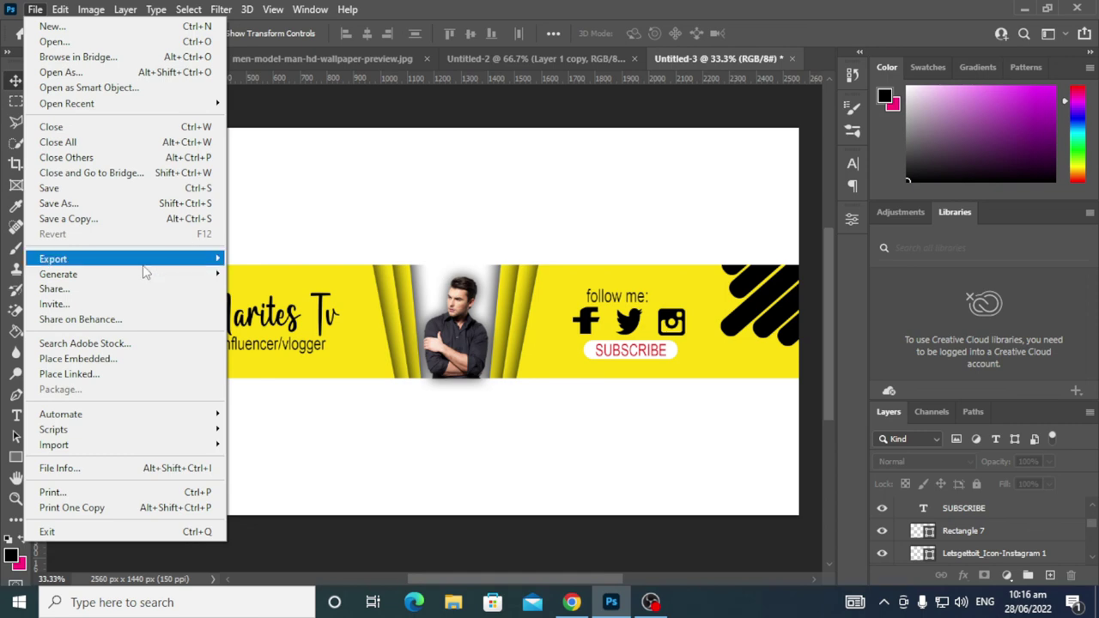
{"action": "mouse_move", "coordinate": [54, 258]}
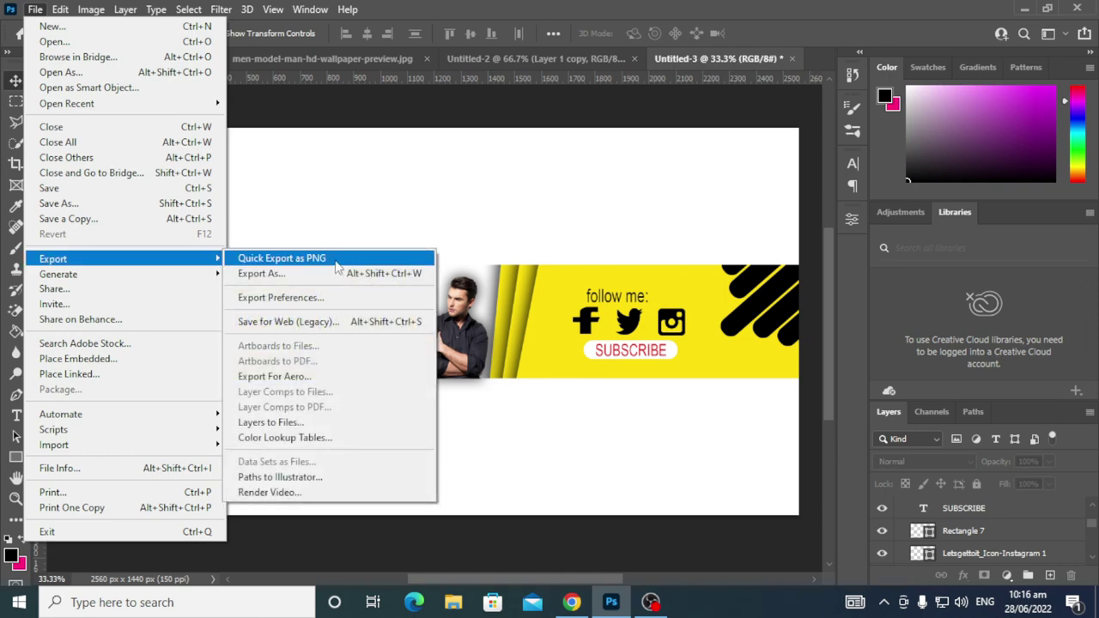
{"action": "left_click", "coordinate": [336, 264]}
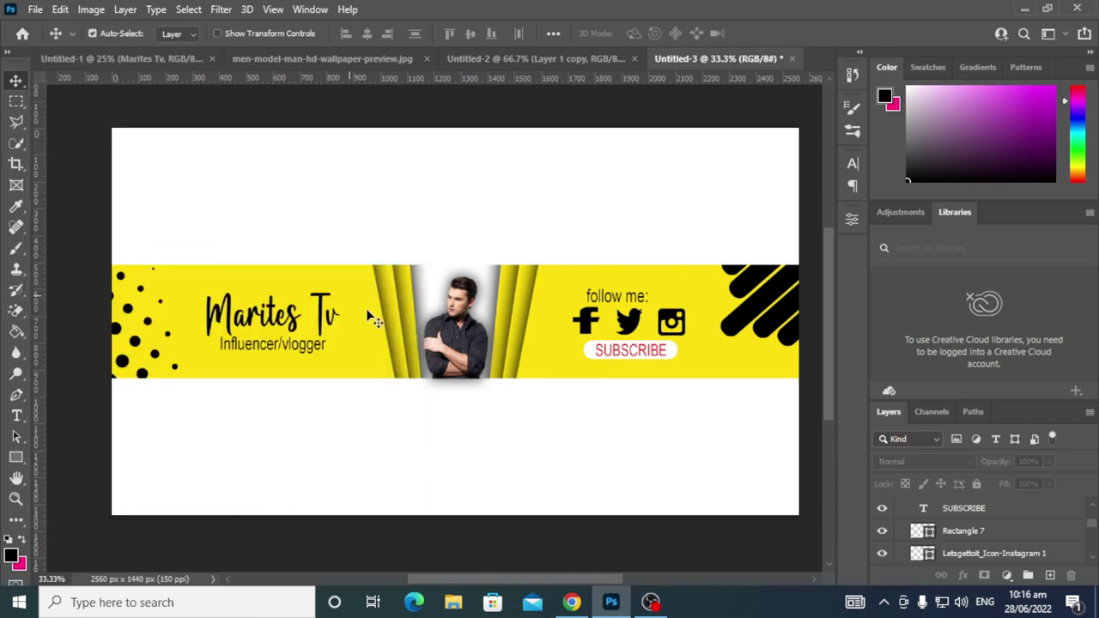
{"action": "left_click", "coordinate": [171, 305]}
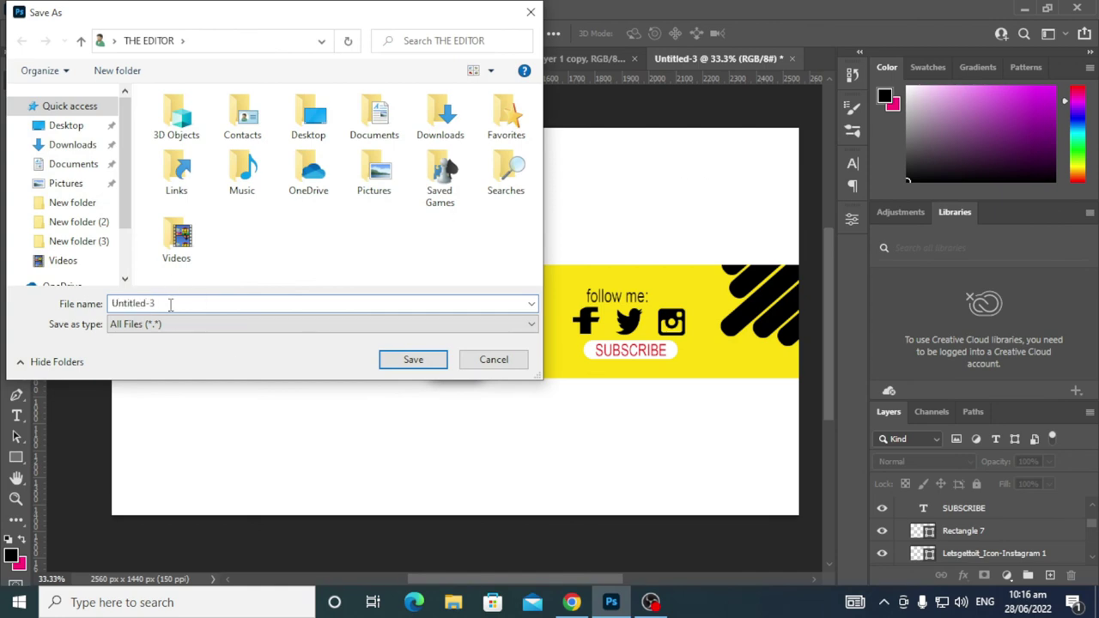
{"action": "key", "text": "ctrl+a"}
{"action": "key", "text": "BackSpace"}
{"action": "type", "text": "11"}
{"action": "left_click", "coordinate": [413, 359]}
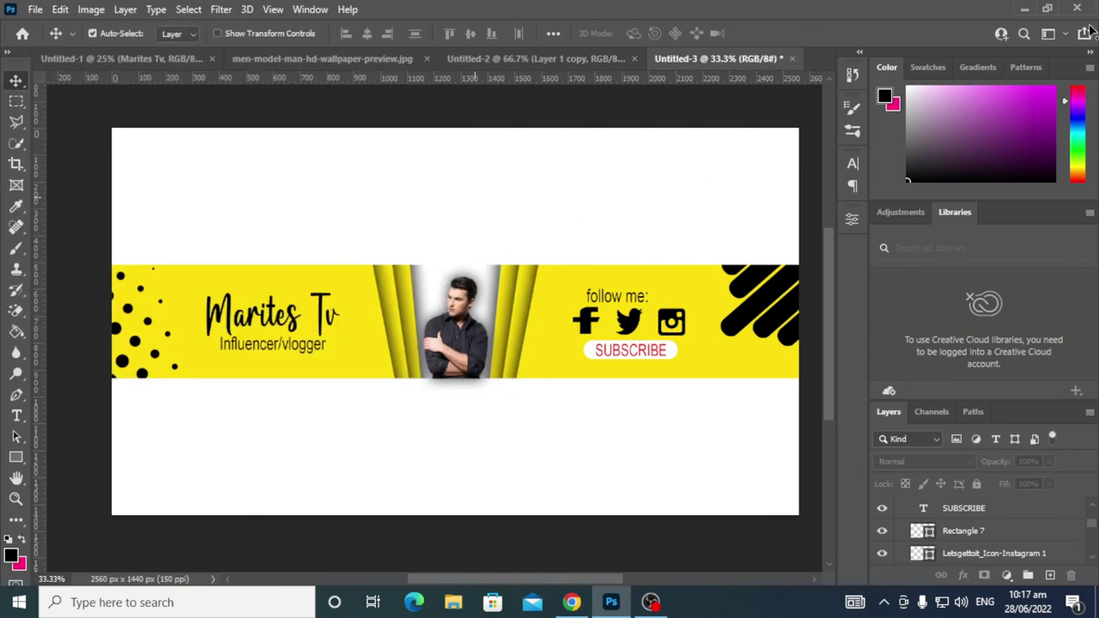
Minimize and restore Photoshop, then reopen the File menu.
{"action": "left_click", "coordinate": [1025, 9]}
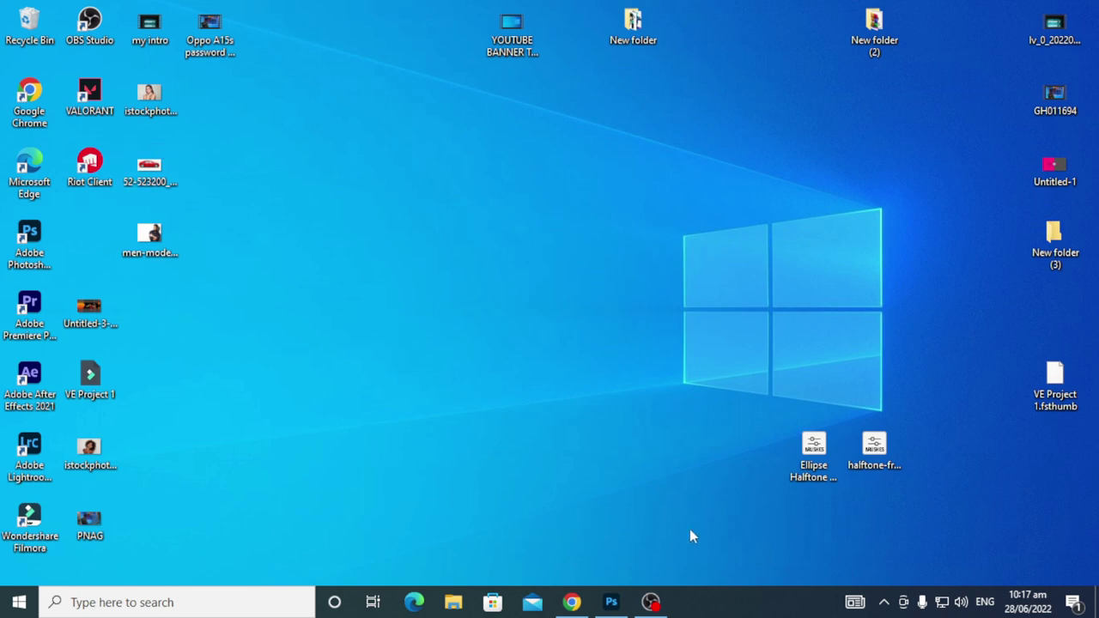
{"action": "left_click", "coordinate": [624, 606]}
{"action": "left_click", "coordinate": [35, 10]}
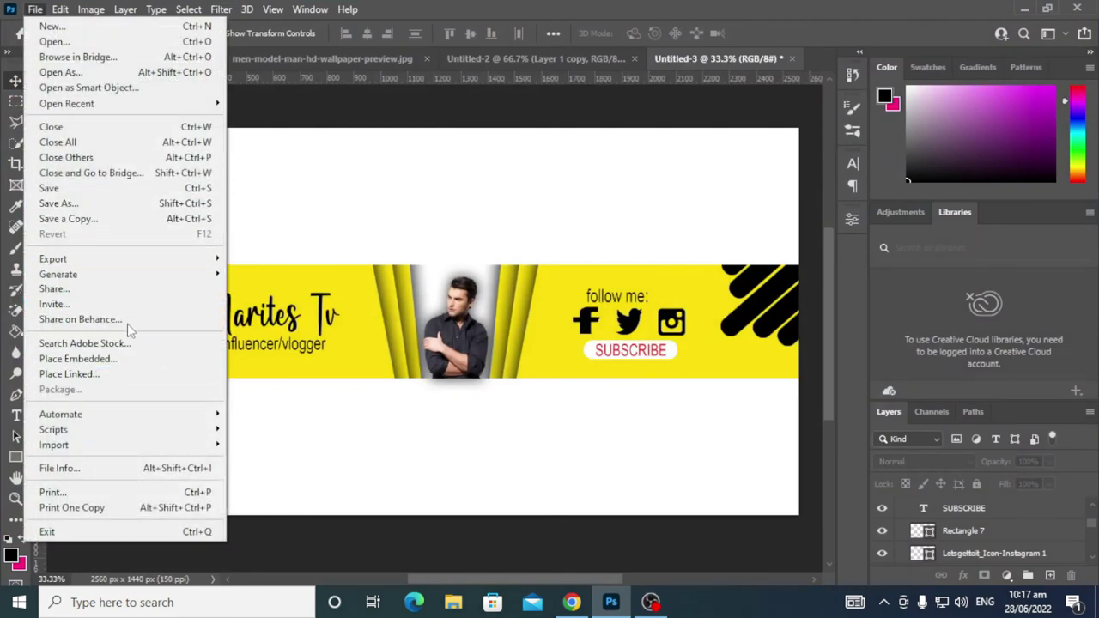
{"action": "mouse_move", "coordinate": [54, 259]}
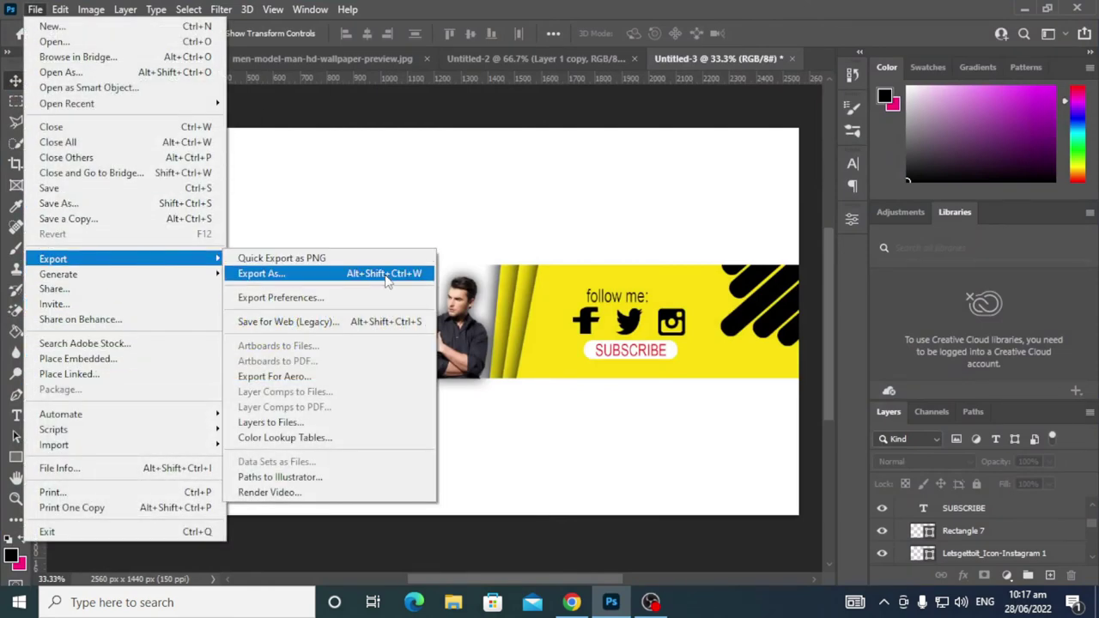
Export the banner as a PNG named wwww to the Desktop.
{"action": "left_click", "coordinate": [369, 273]}
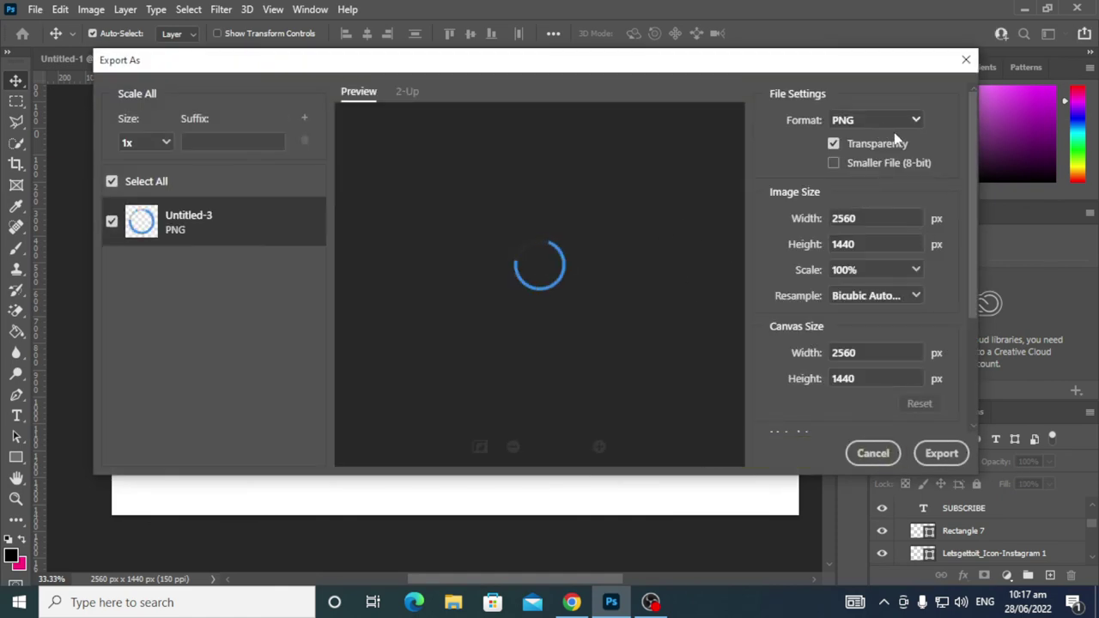
{"action": "left_click", "coordinate": [944, 455]}
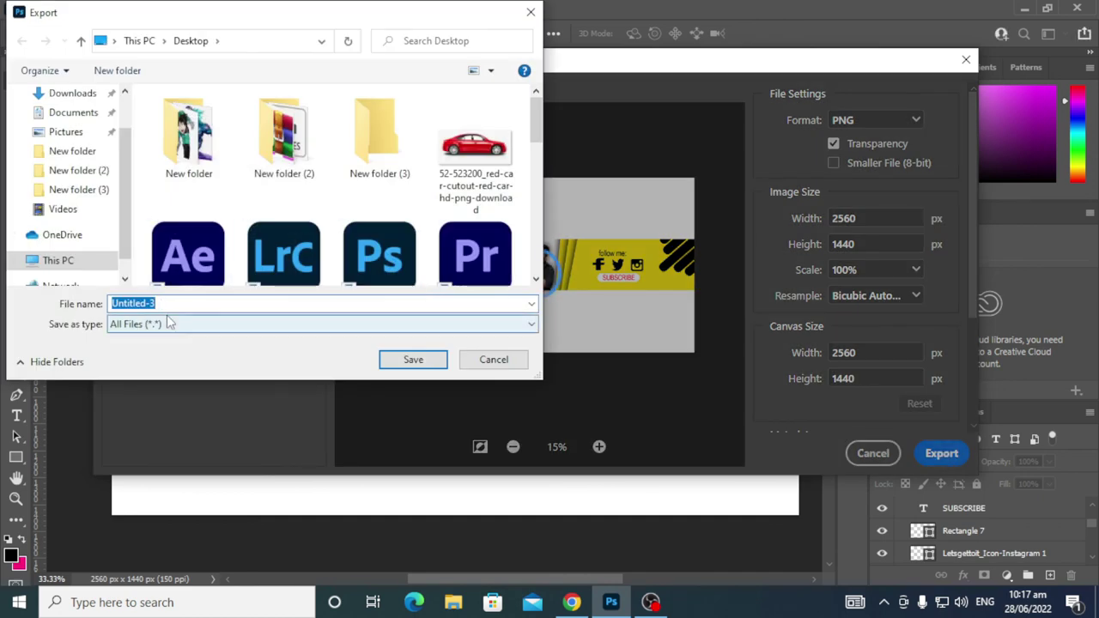
{"action": "type", "text": "wwww"}
{"action": "scroll", "coordinate": [26, 150], "scroll_direction": "up", "scroll_amount": 1}
{"action": "scroll", "coordinate": [34, 146], "scroll_direction": "up", "scroll_amount": 1}
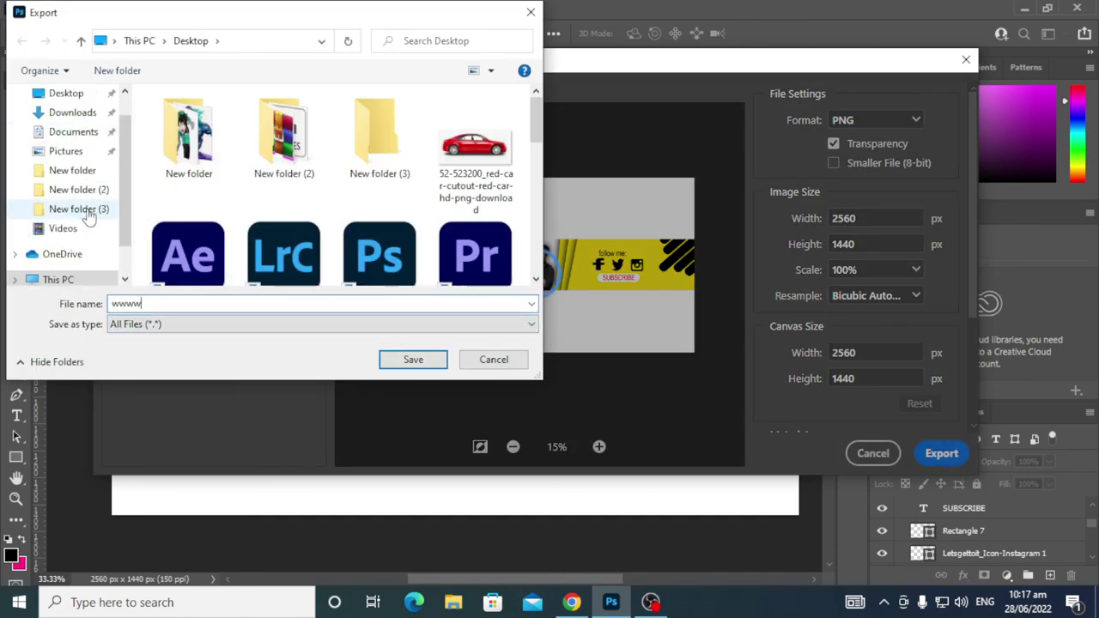
{"action": "scroll", "coordinate": [51, 137], "scroll_direction": "up", "scroll_amount": 1}
{"action": "left_click", "coordinate": [79, 127]}
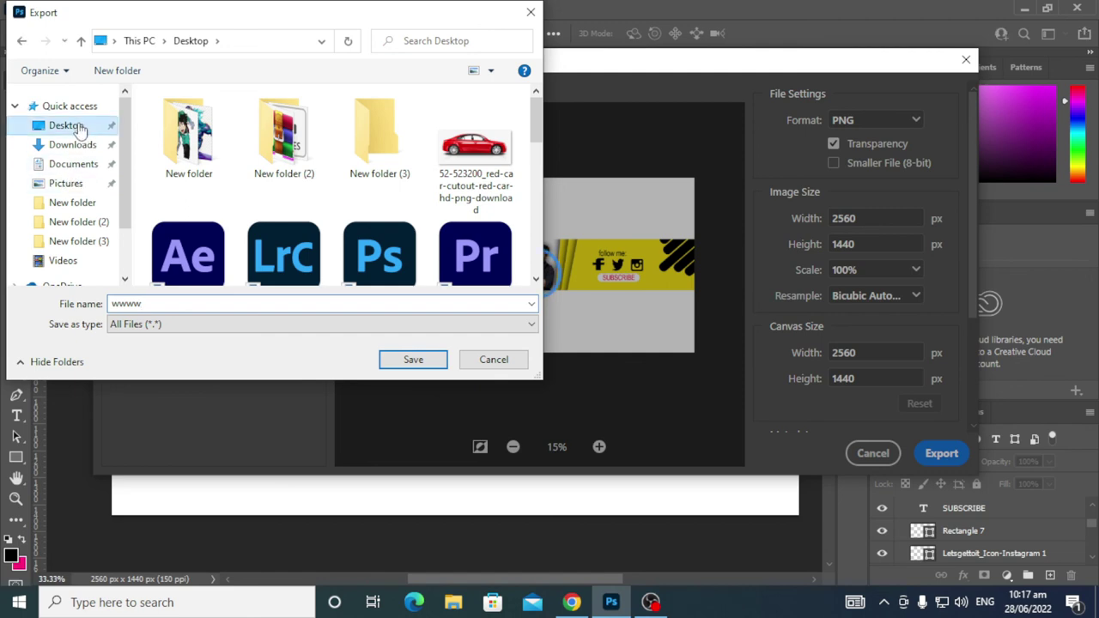
{"action": "left_click", "coordinate": [408, 359]}
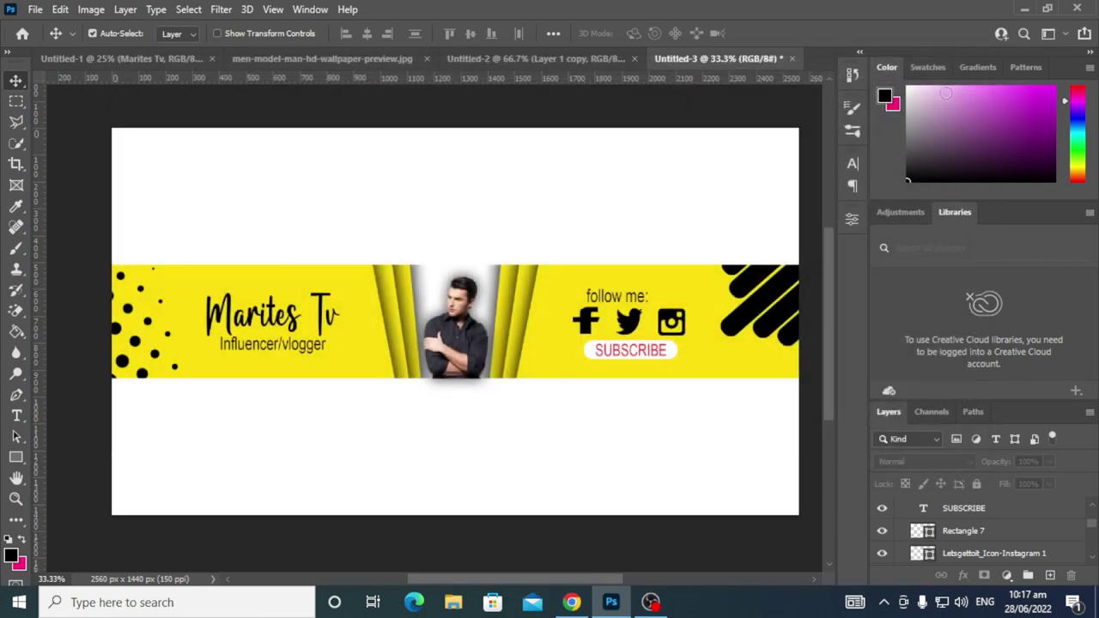
Minimize Photoshop, preview wwww in Photos, close it, and bring Chrome forward.
{"action": "left_click", "coordinate": [1024, 10]}
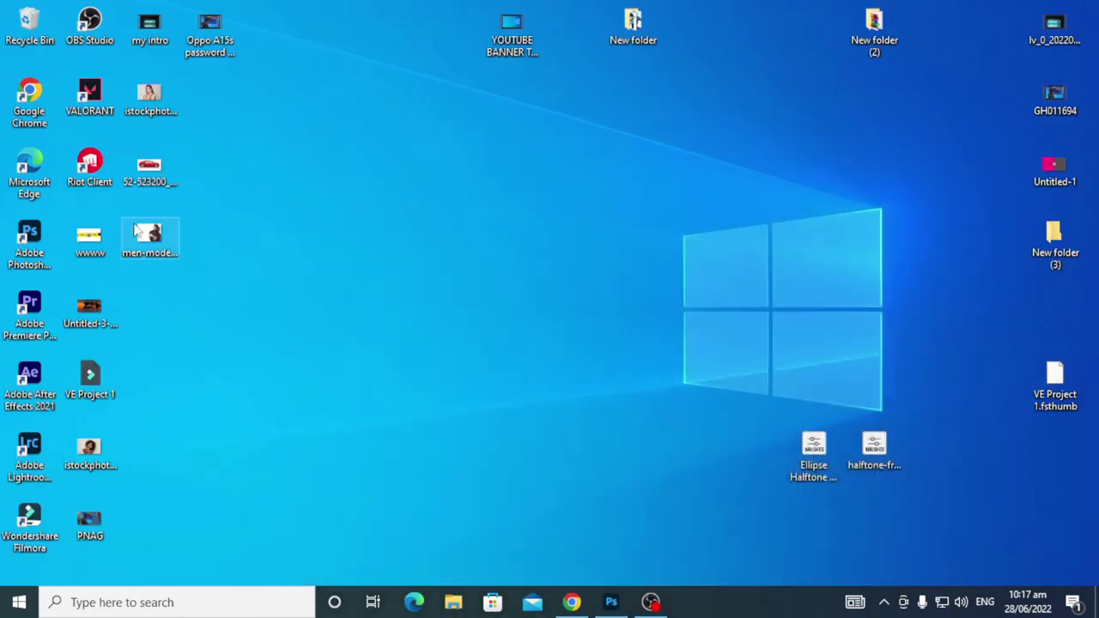
{"action": "double_click", "coordinate": [89, 240]}
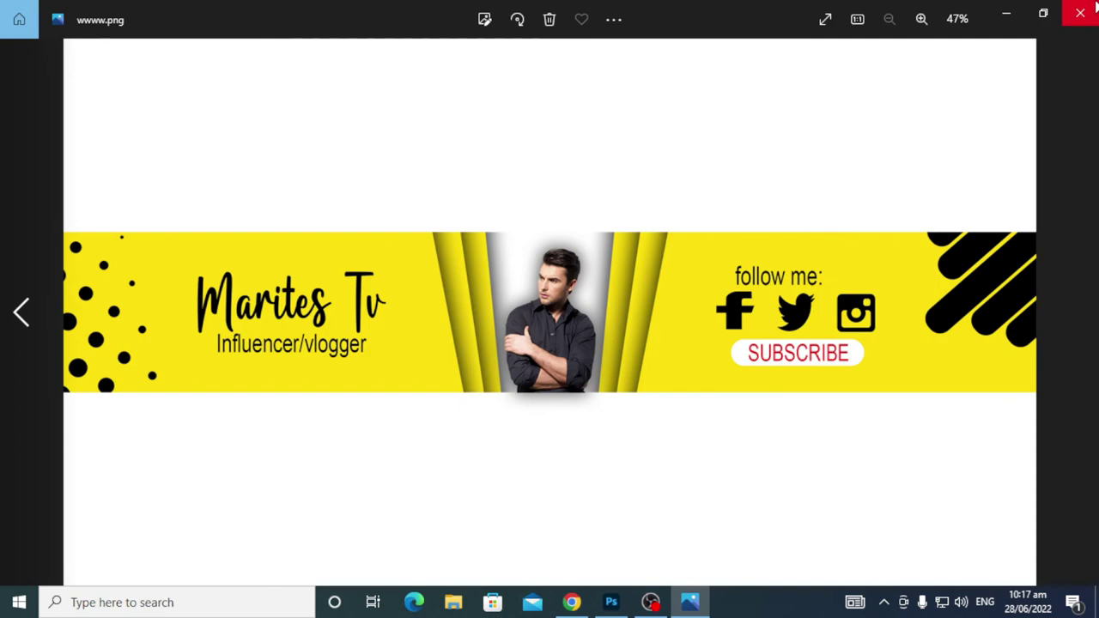
{"action": "left_click", "coordinate": [1092, 10]}
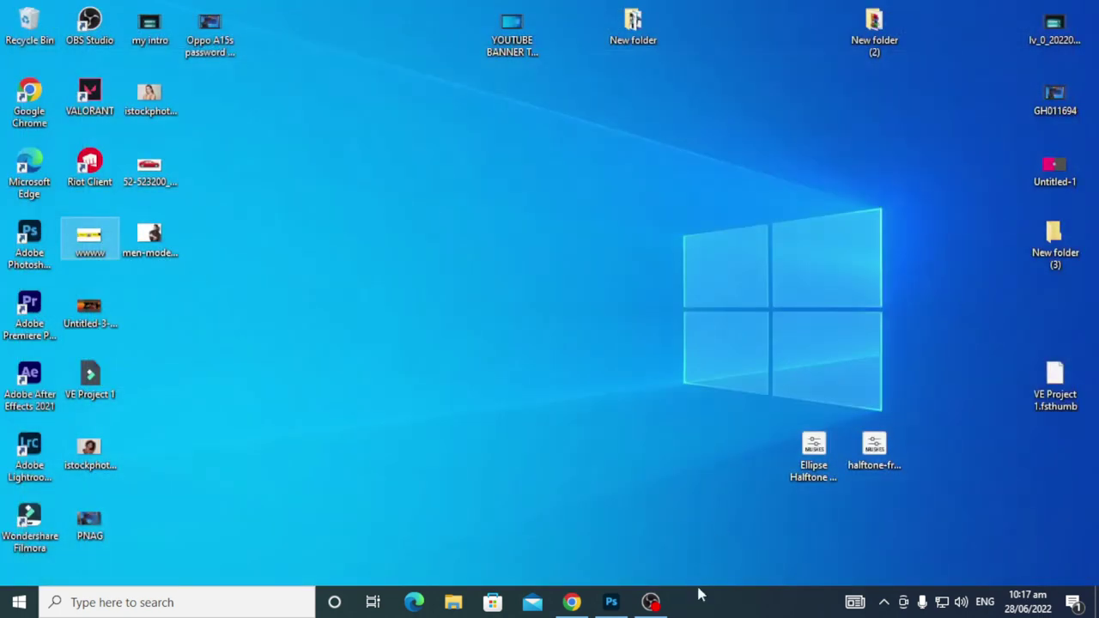
{"action": "left_click", "coordinate": [571, 602]}
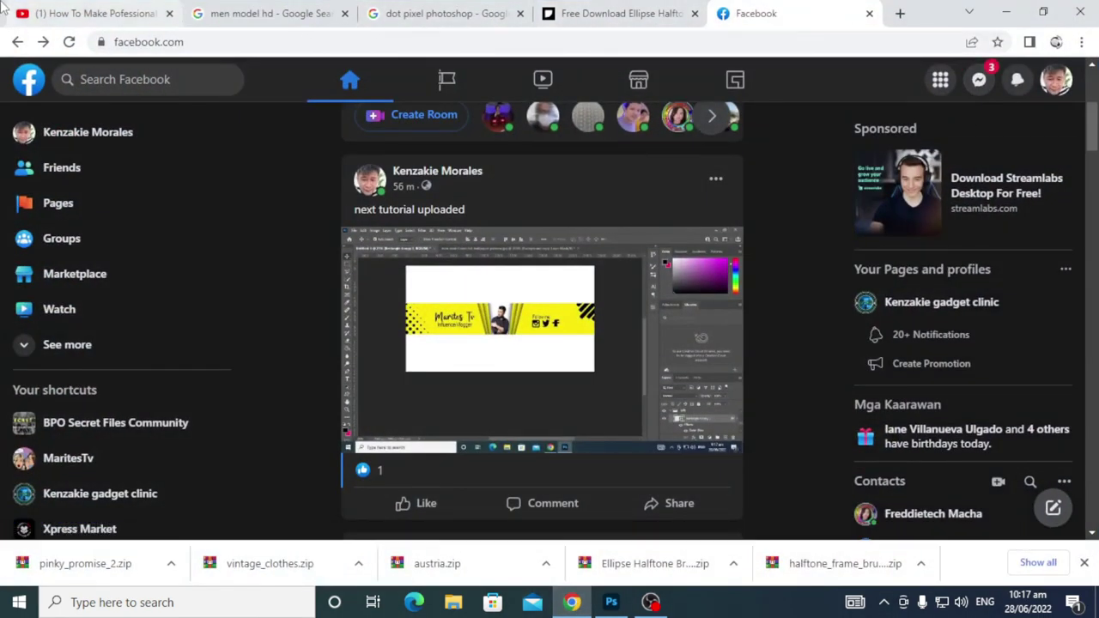
From the YouTube tab, open YouTube Studio and switch to the Marites TV channel.
{"action": "left_click", "coordinate": [95, 13]}
{"action": "left_click", "coordinate": [1042, 86]}
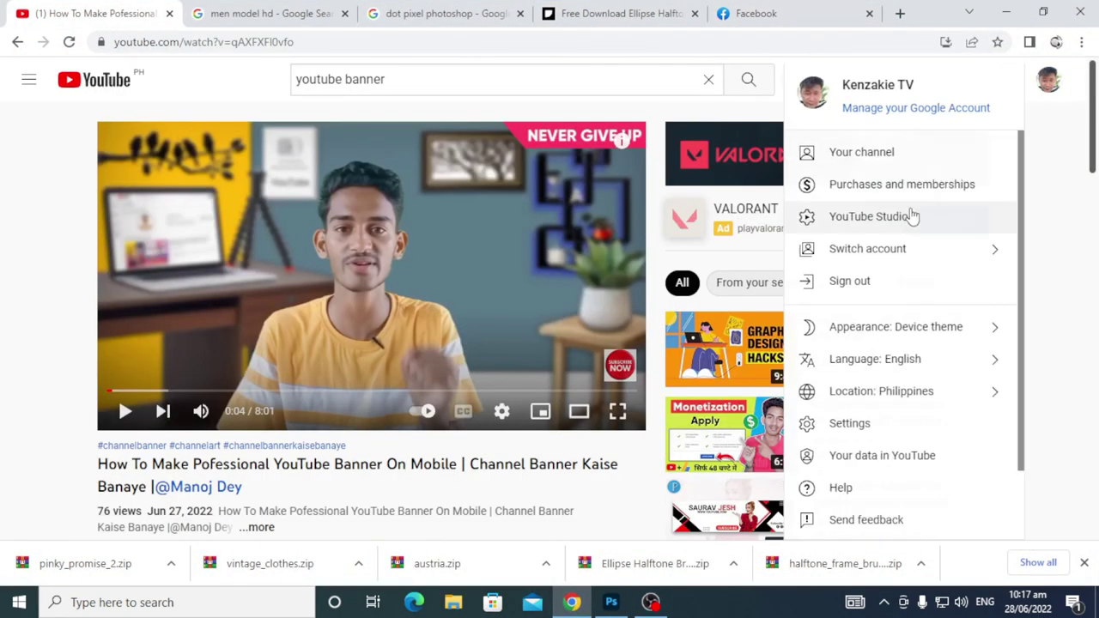
{"action": "left_click", "coordinate": [893, 217]}
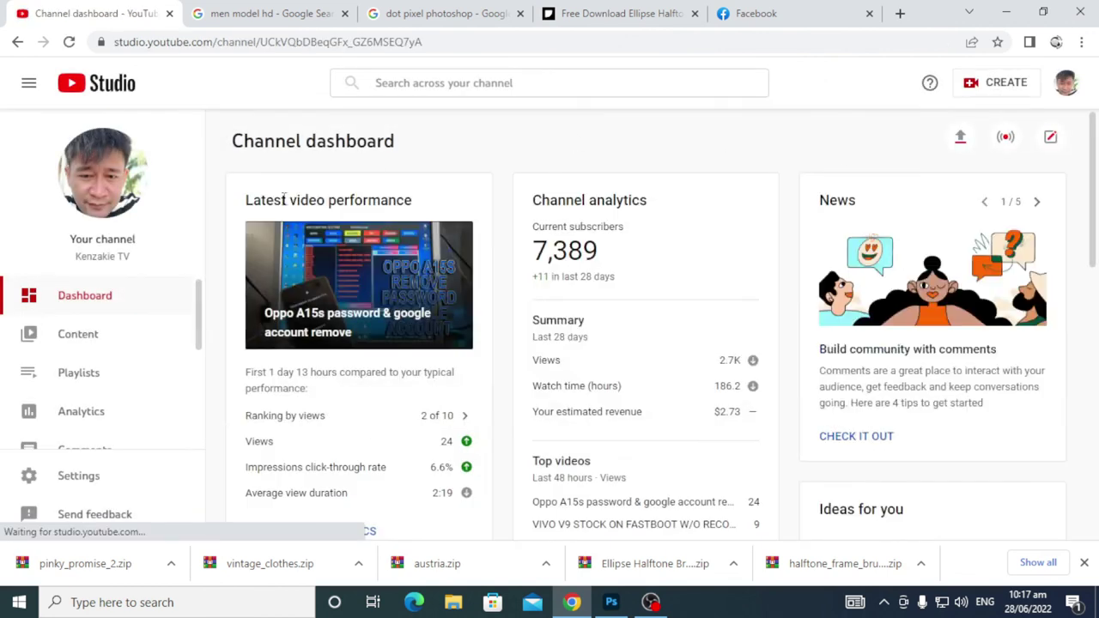
{"action": "left_click", "coordinate": [1065, 82]}
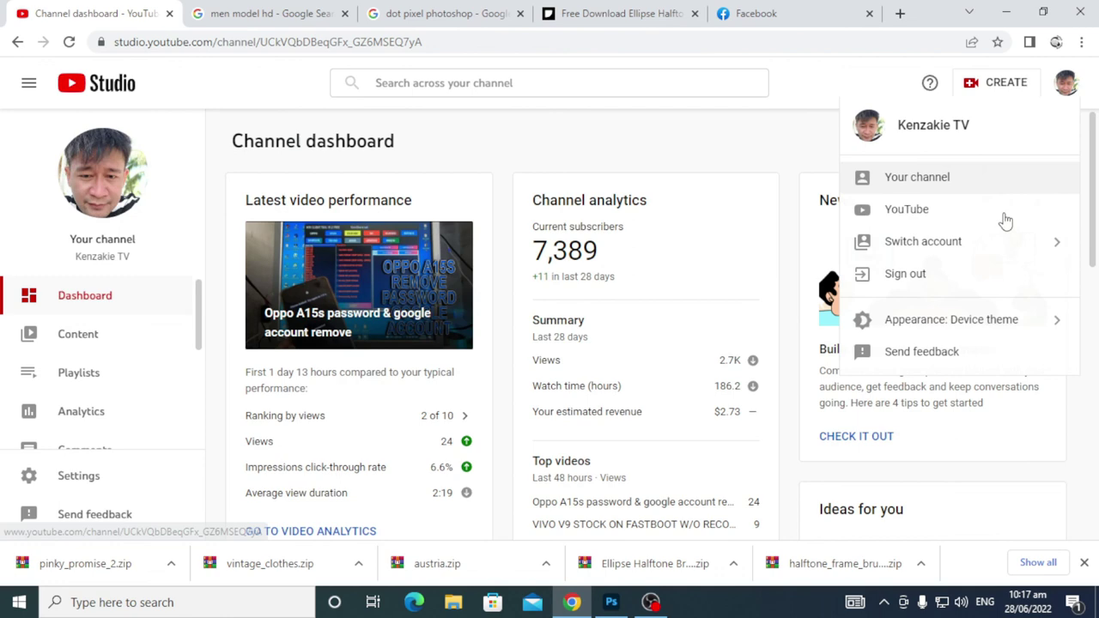
{"action": "left_click", "coordinate": [952, 240]}
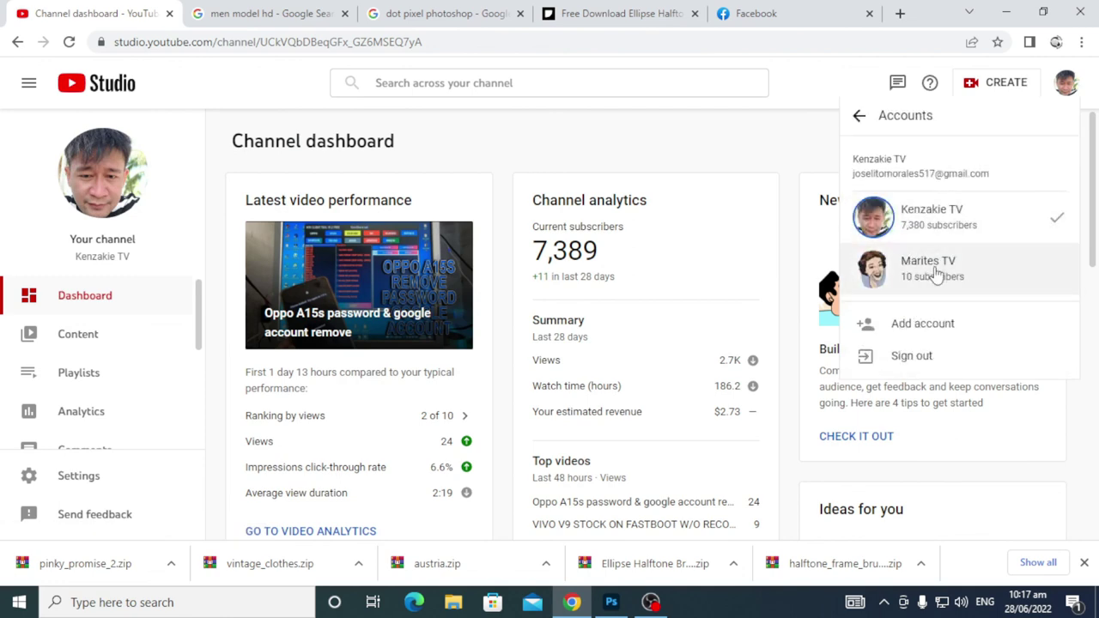
{"action": "left_click", "coordinate": [936, 273]}
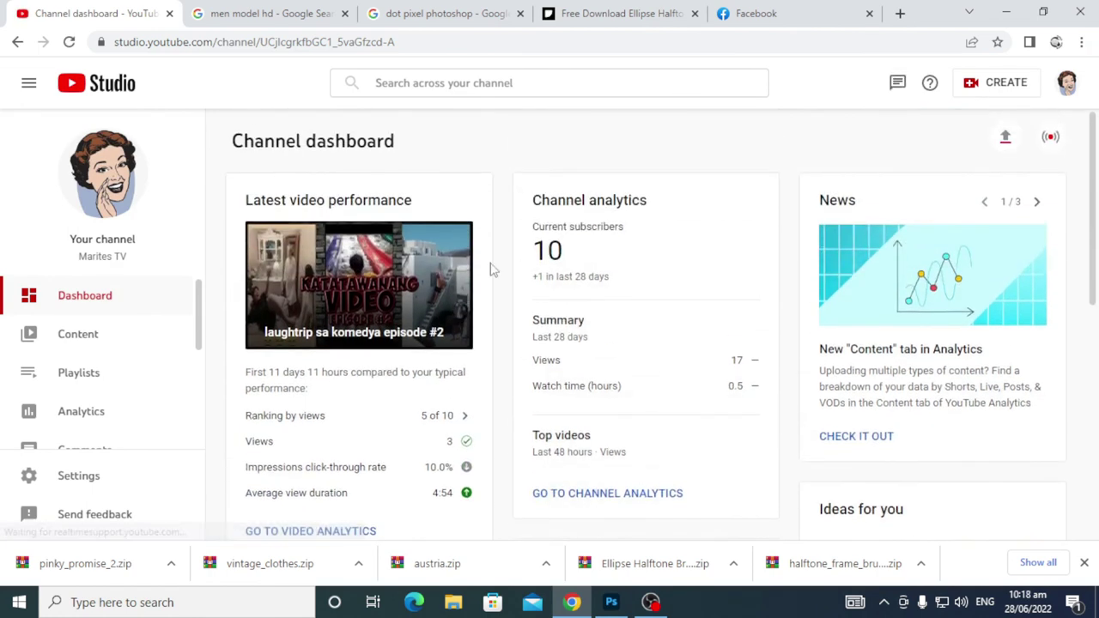
Scroll through the Marites TV dashboard, briefly opening and closing the account menu.
{"action": "scroll", "coordinate": [506, 264], "scroll_direction": "down", "scroll_amount": 2}
{"action": "scroll", "coordinate": [532, 259], "scroll_direction": "up", "scroll_amount": 2}
{"action": "scroll", "coordinate": [644, 235], "scroll_direction": "down", "scroll_amount": 1}
{"action": "scroll", "coordinate": [644, 237], "scroll_direction": "up", "scroll_amount": 1}
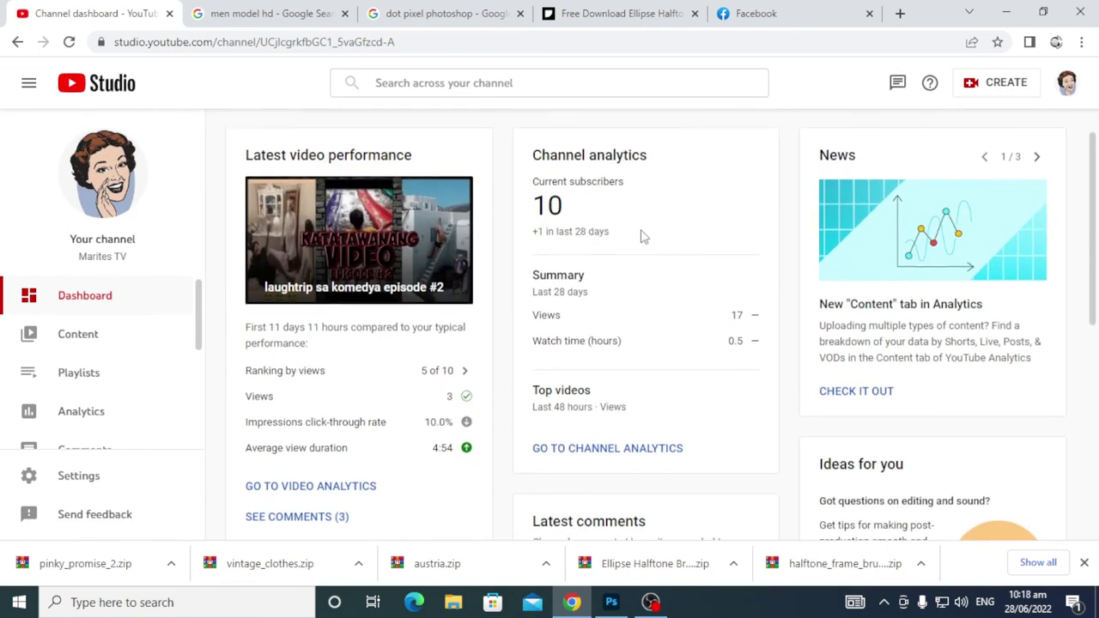
{"action": "scroll", "coordinate": [644, 237], "scroll_direction": "up", "scroll_amount": 1}
{"action": "left_click", "coordinate": [1067, 83]}
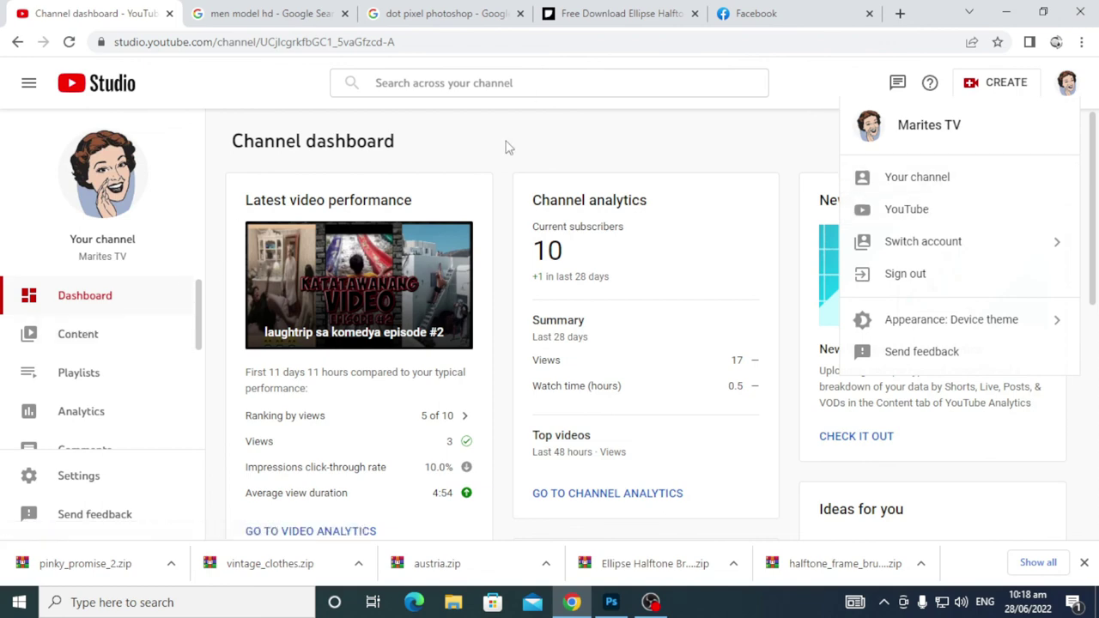
{"action": "left_click", "coordinate": [541, 123]}
{"action": "scroll", "coordinate": [412, 224], "scroll_direction": "down", "scroll_amount": 3}
{"action": "scroll", "coordinate": [77, 341], "scroll_direction": "down", "scroll_amount": 3}
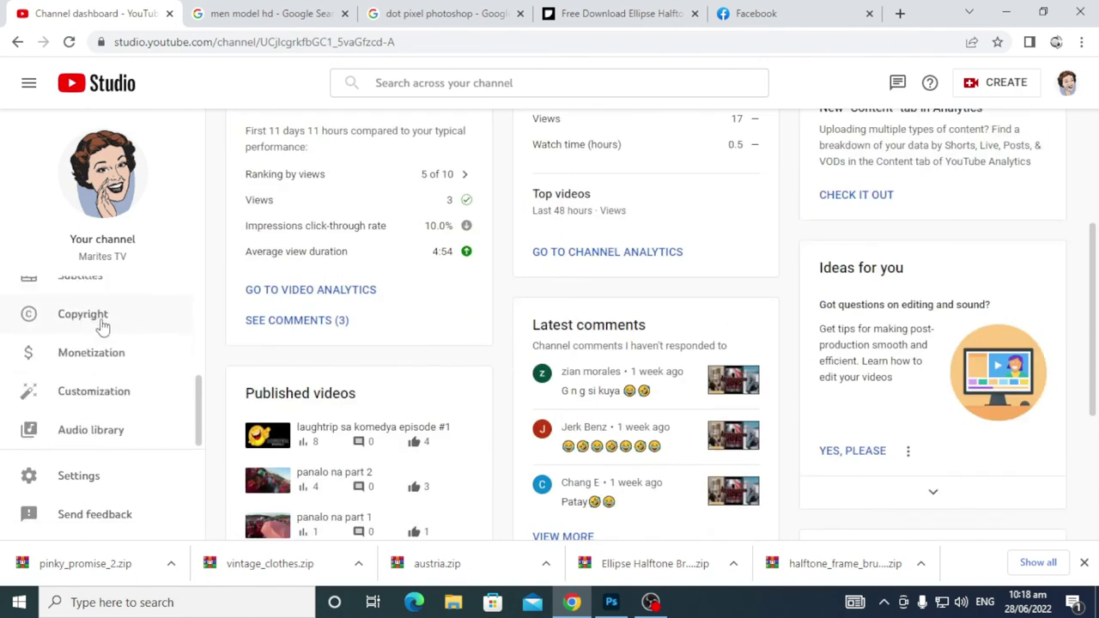
Go to Customization and show the Branding settings for picture and banner.
{"action": "left_click", "coordinate": [94, 391]}
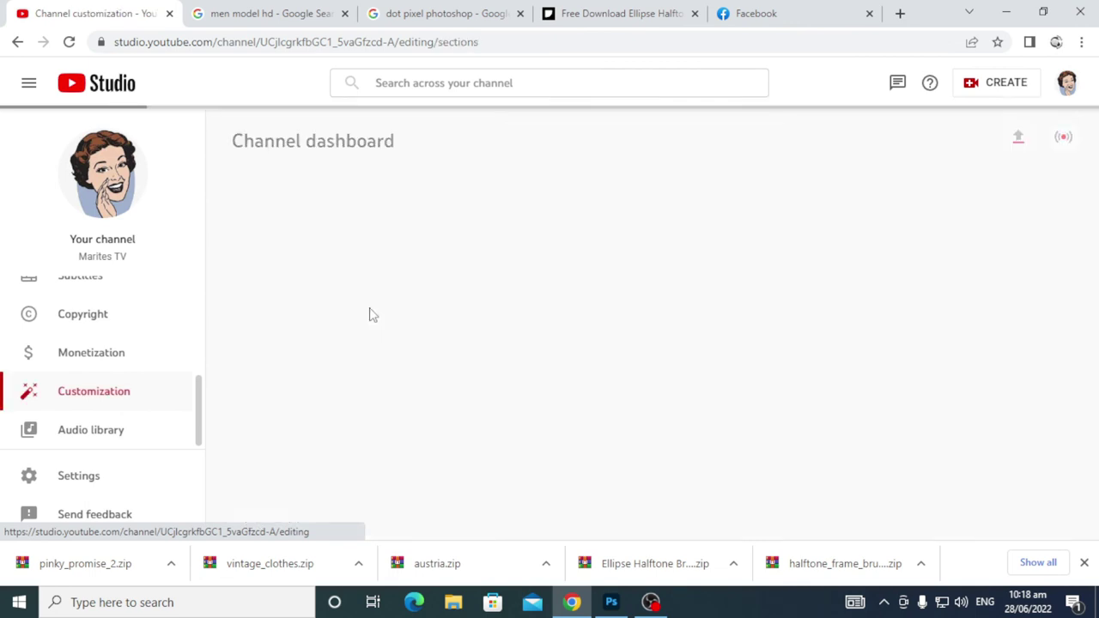
{"action": "scroll", "coordinate": [684, 243], "scroll_direction": "down", "scroll_amount": 2}
{"action": "scroll", "coordinate": [675, 252], "scroll_direction": "down", "scroll_amount": 2}
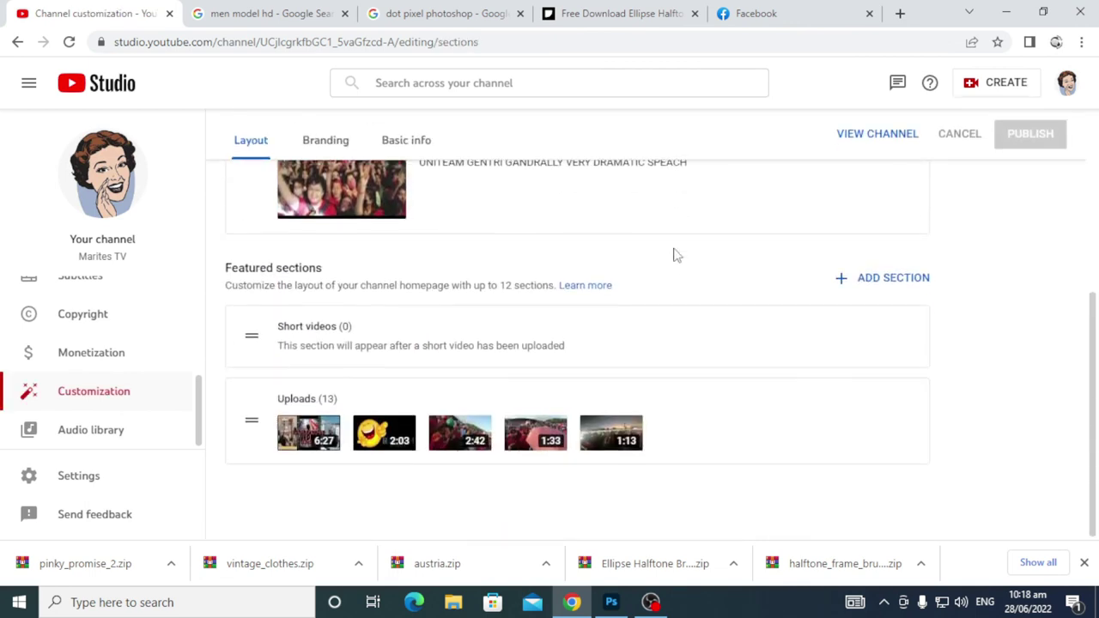
{"action": "scroll", "coordinate": [685, 260], "scroll_direction": "up", "scroll_amount": 1}
{"action": "scroll", "coordinate": [692, 261], "scroll_direction": "up", "scroll_amount": 3}
{"action": "left_click", "coordinate": [326, 184]}
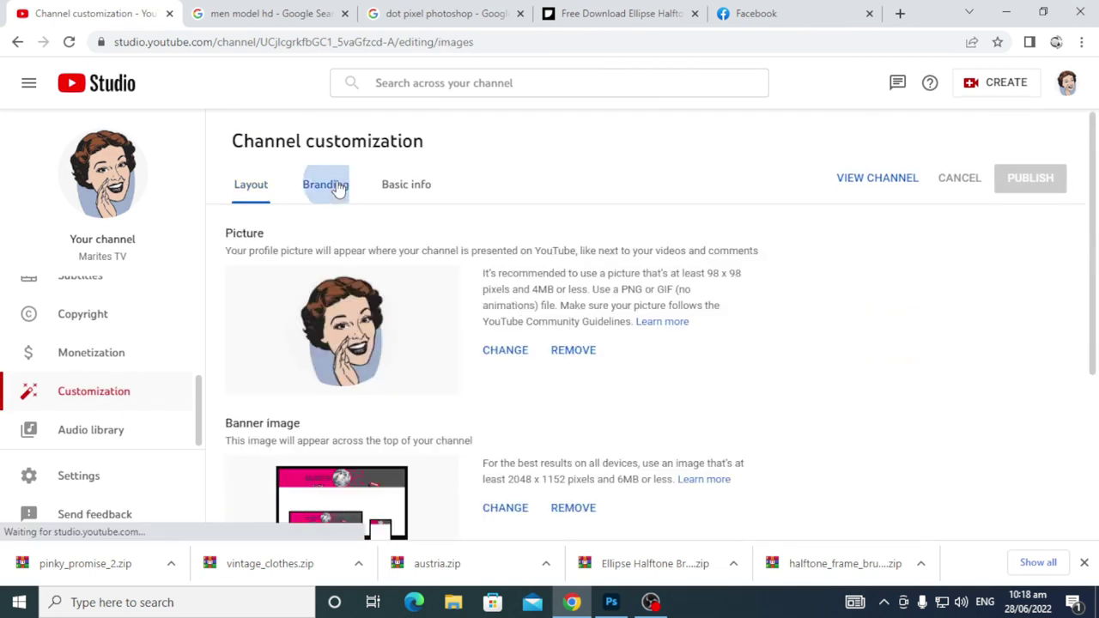
{"action": "scroll", "coordinate": [501, 338], "scroll_direction": "down", "scroll_amount": 2}
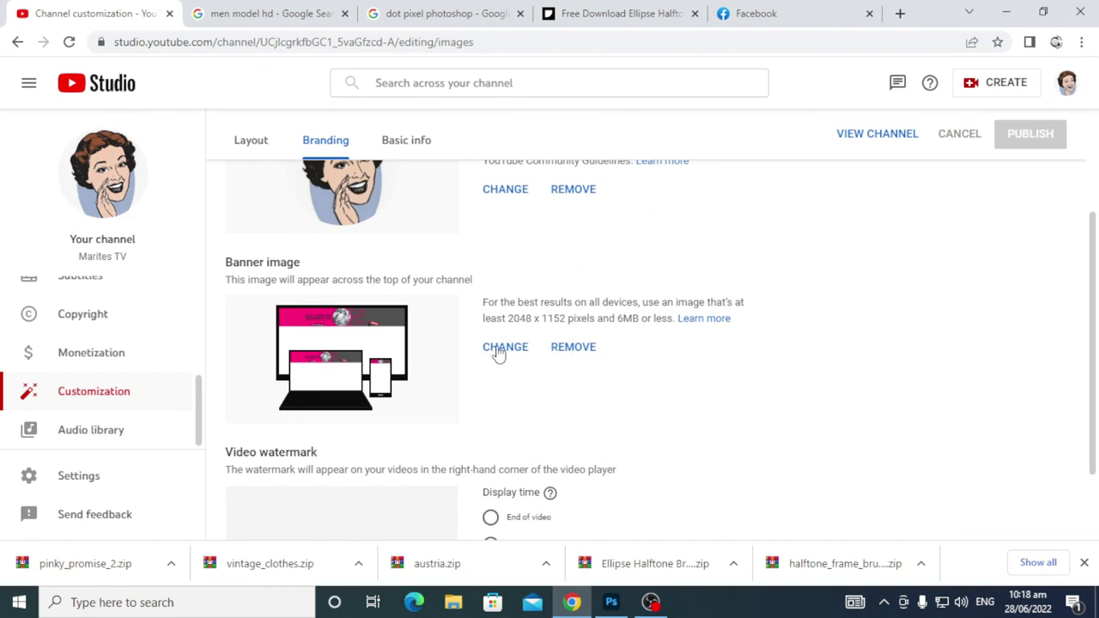
Replace the banner image with wwww, publish it, and view the channel page.
{"action": "left_click", "coordinate": [501, 349]}
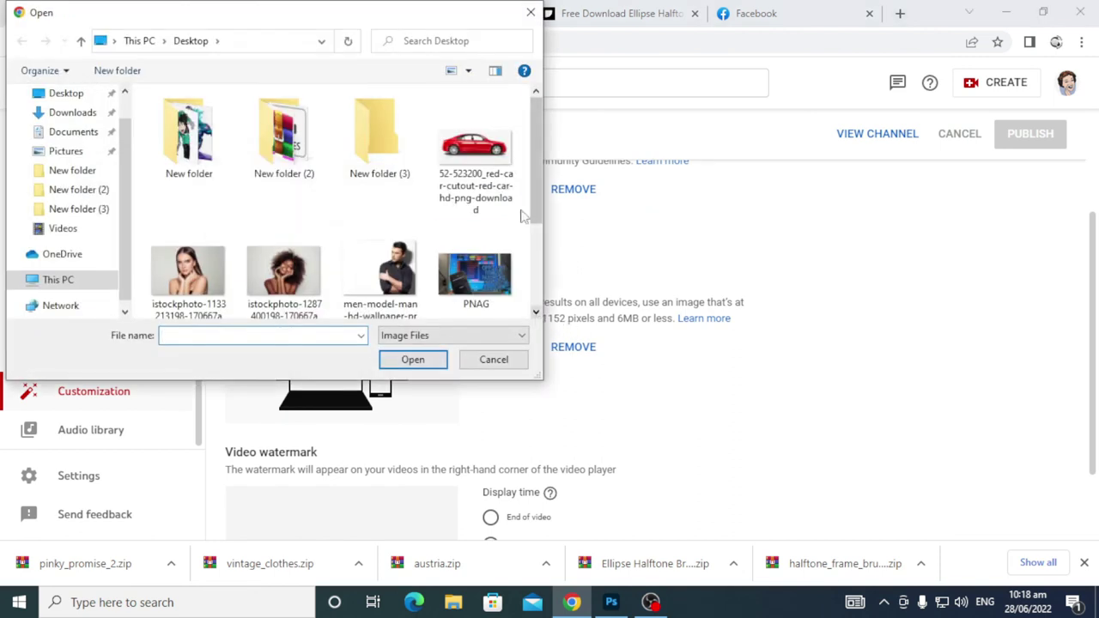
{"action": "scroll", "coordinate": [408, 185], "scroll_direction": "down", "scroll_amount": 2}
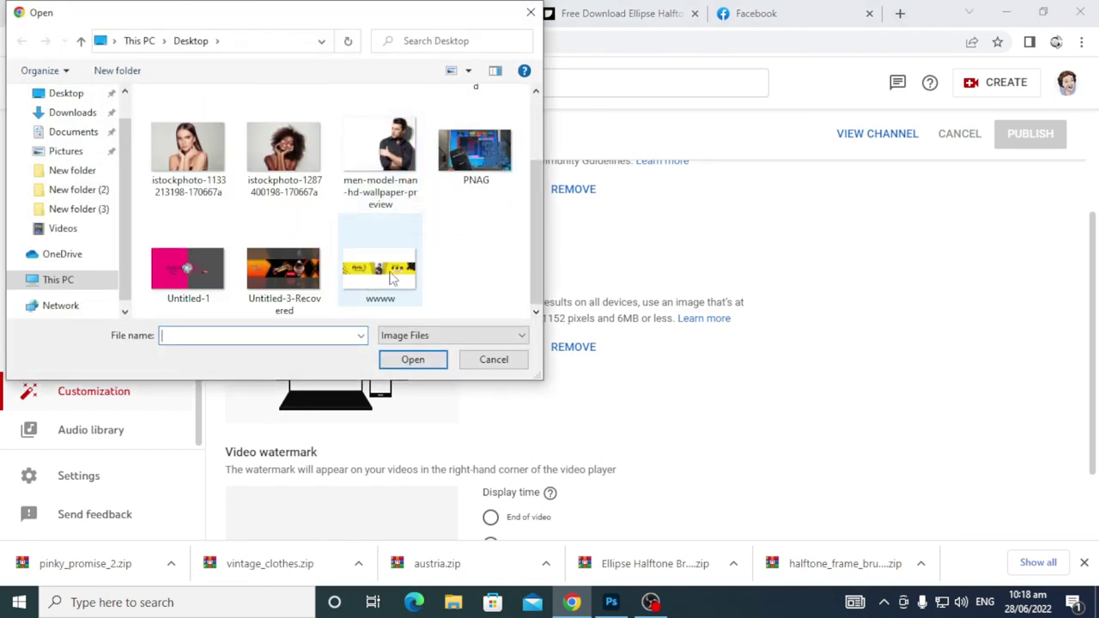
{"action": "mouse_move", "coordinate": [379, 273]}
{"action": "double_click", "coordinate": [391, 275]}
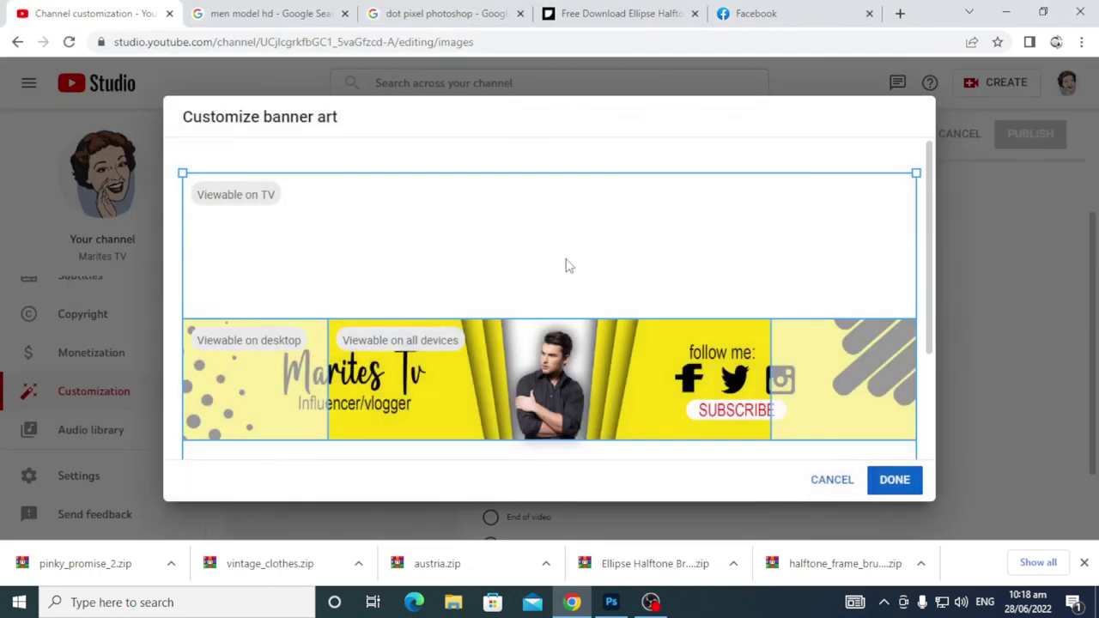
{"action": "scroll", "coordinate": [730, 288], "scroll_direction": "down", "scroll_amount": 2}
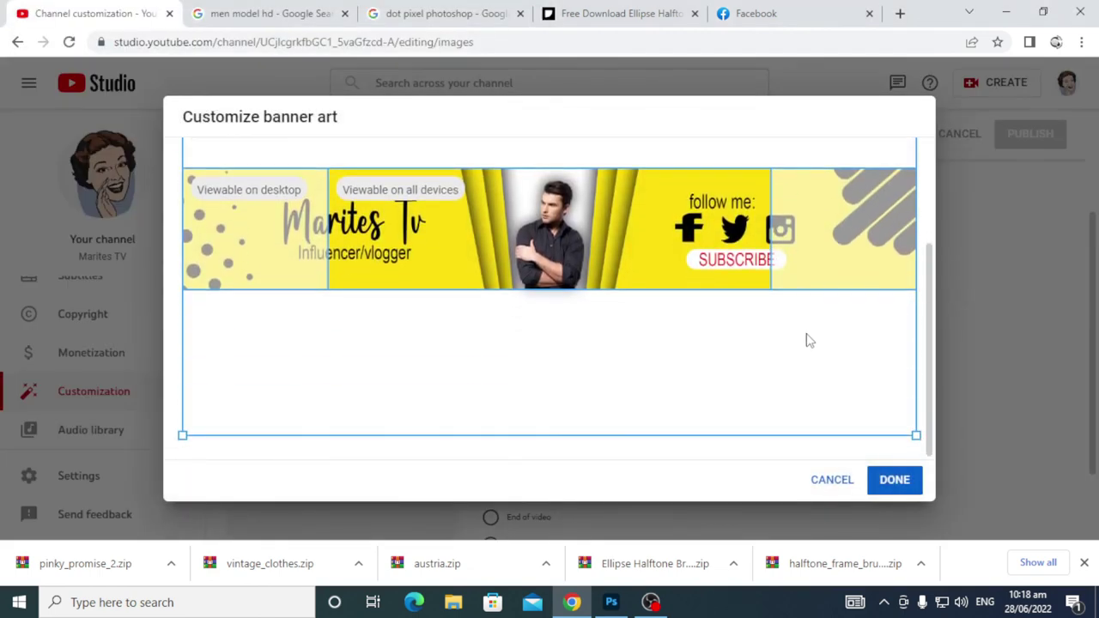
{"action": "left_click", "coordinate": [908, 482]}
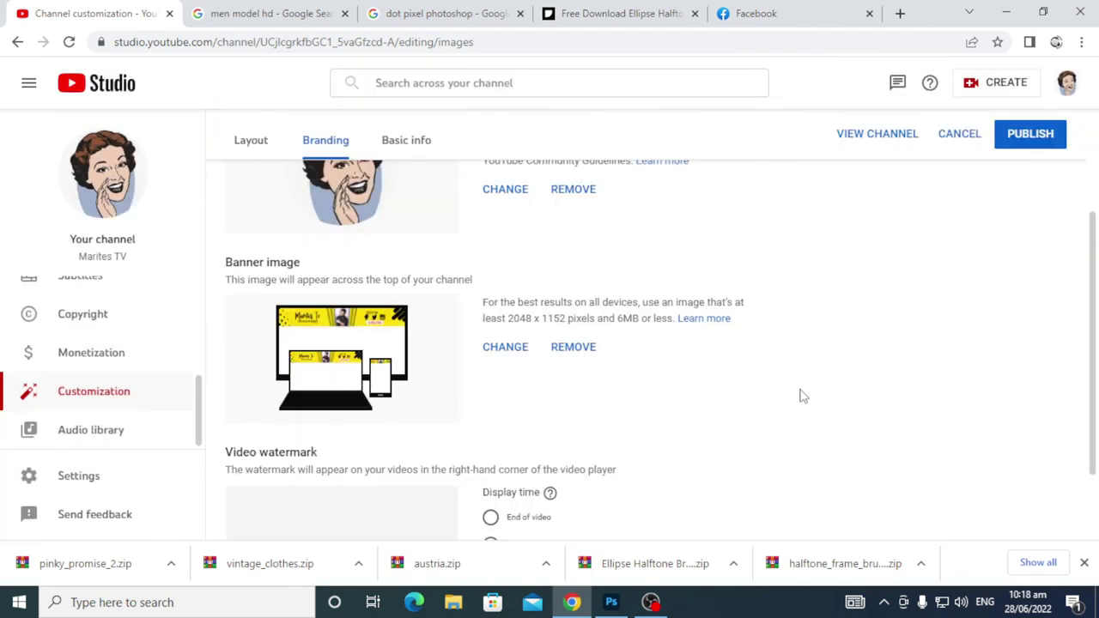
{"action": "scroll", "coordinate": [755, 394], "scroll_direction": "up", "scroll_amount": 2}
{"action": "scroll", "coordinate": [816, 344], "scroll_direction": "down", "scroll_amount": 3}
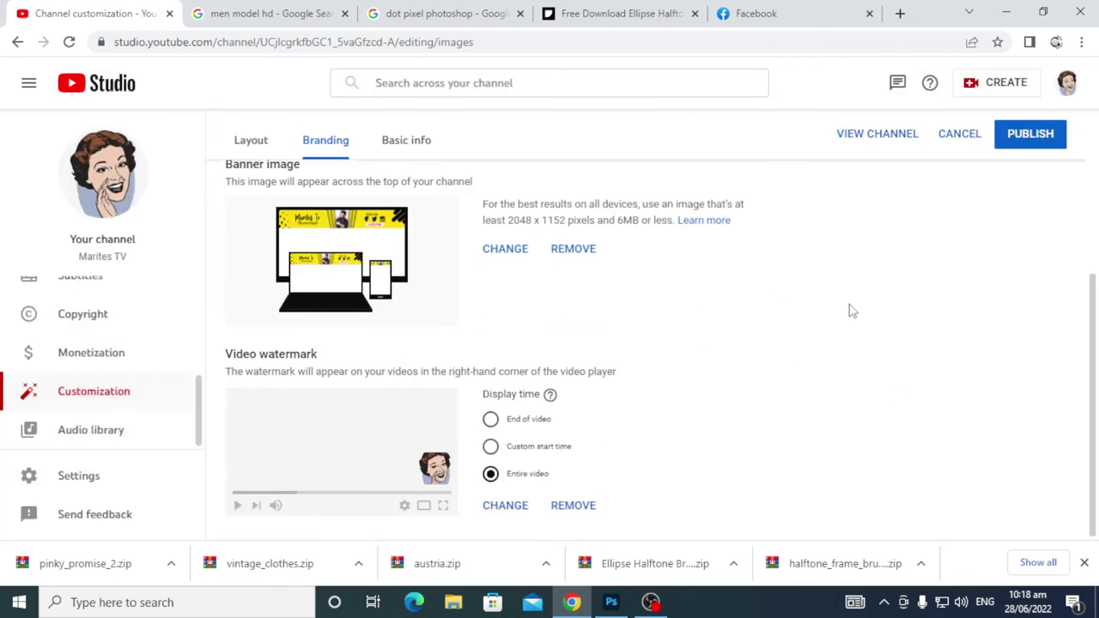
{"action": "left_click", "coordinate": [1033, 146]}
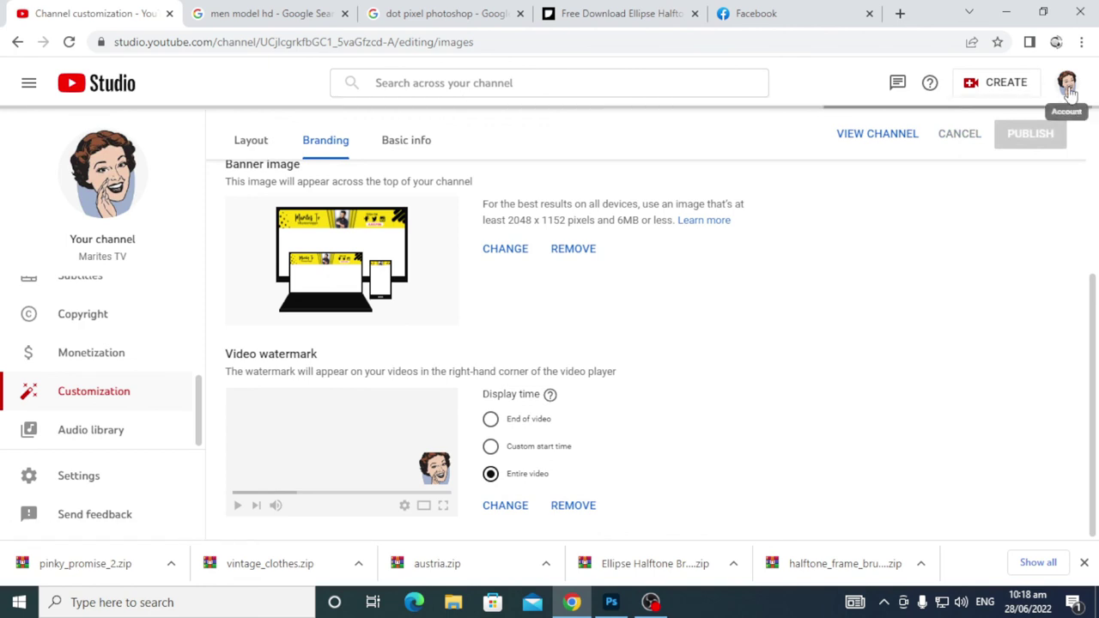
{"action": "left_click", "coordinate": [1069, 86]}
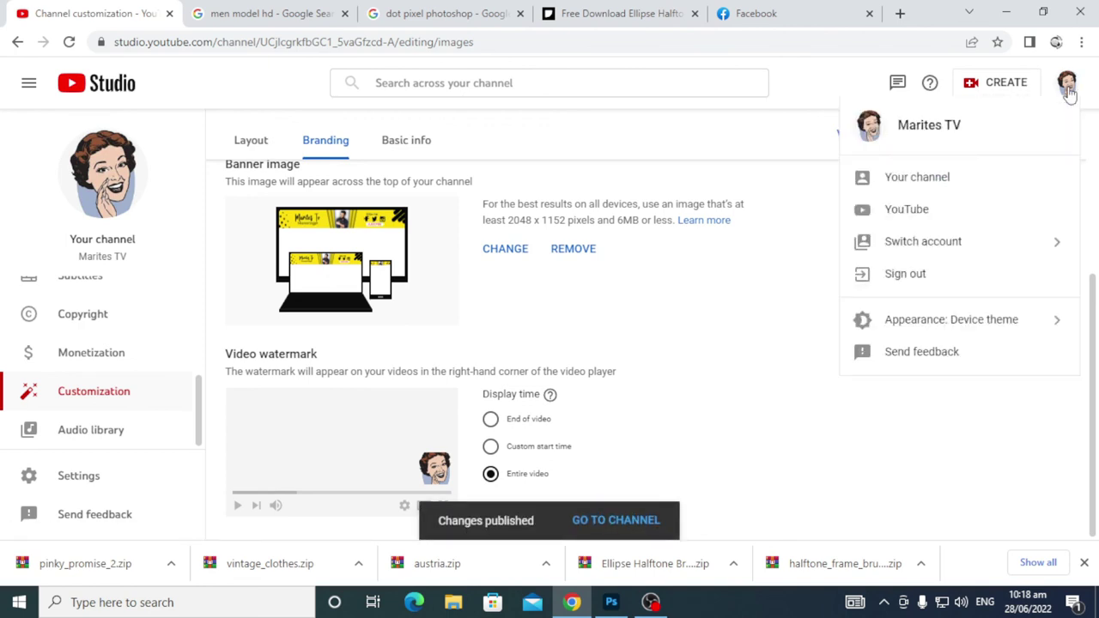
{"action": "left_click", "coordinate": [932, 182]}
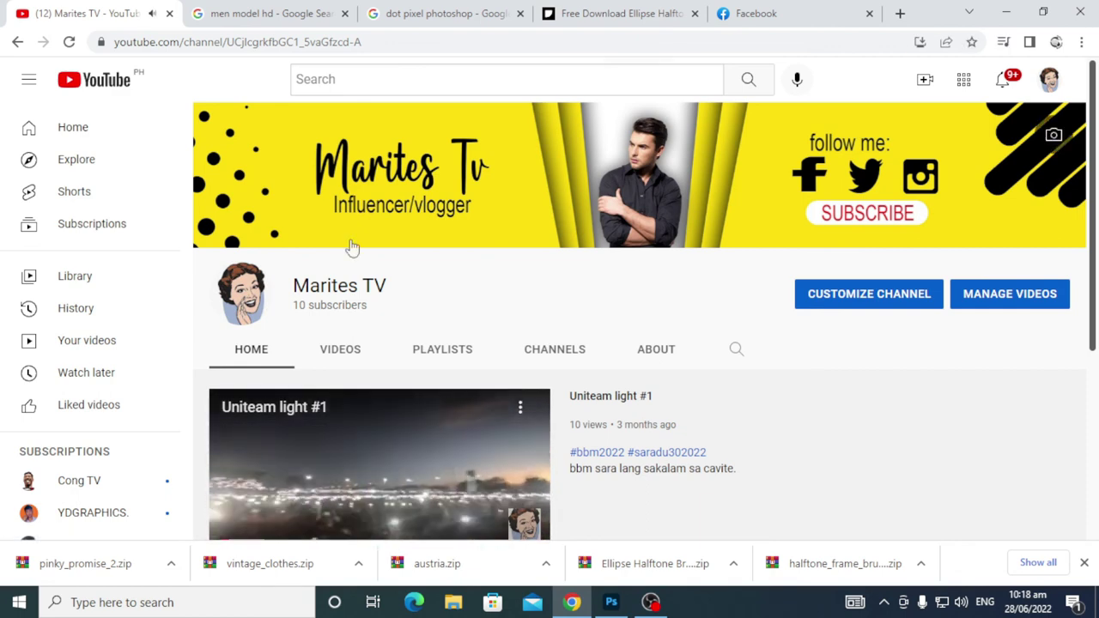
Scroll the channel page to check the new banner, then minimize Chrome.
{"action": "scroll", "coordinate": [352, 247], "scroll_direction": "down", "scroll_amount": 3}
{"action": "scroll", "coordinate": [279, 375], "scroll_direction": "up", "scroll_amount": 3}
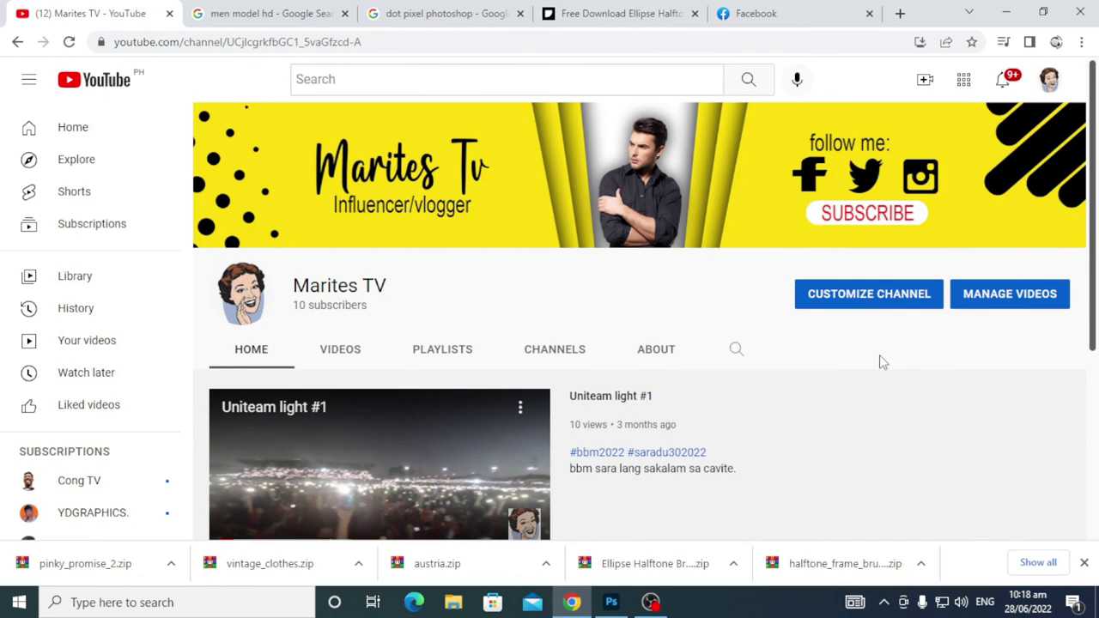
{"action": "left_click", "coordinate": [1006, 12]}
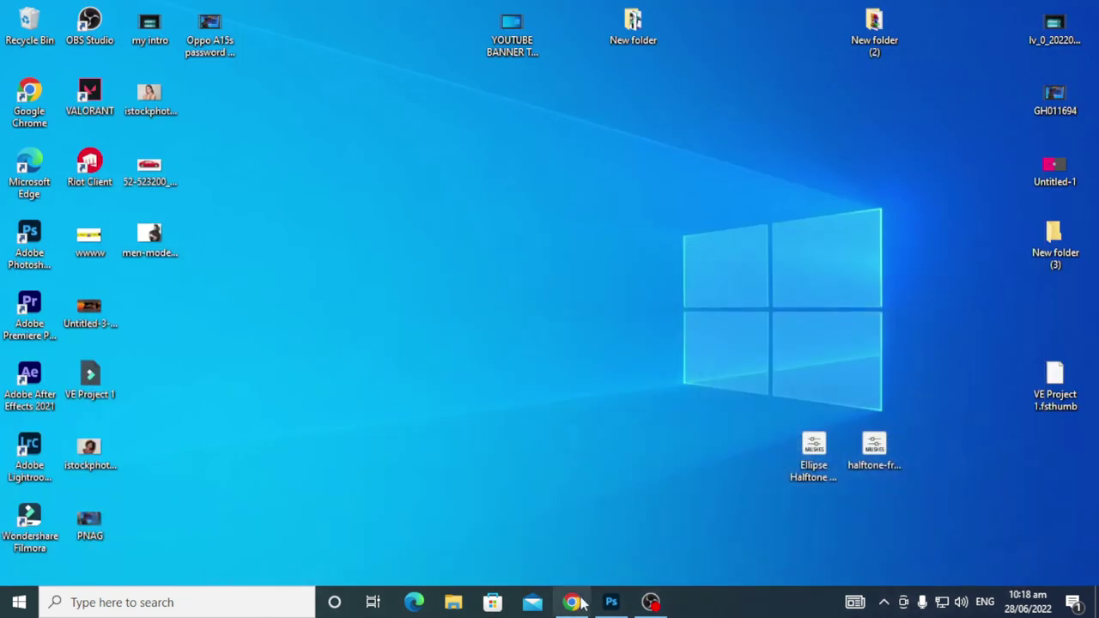
Restore Photoshop from the taskbar and select the Rectangle 5 copy 3 layer.
{"action": "left_click", "coordinate": [612, 602]}
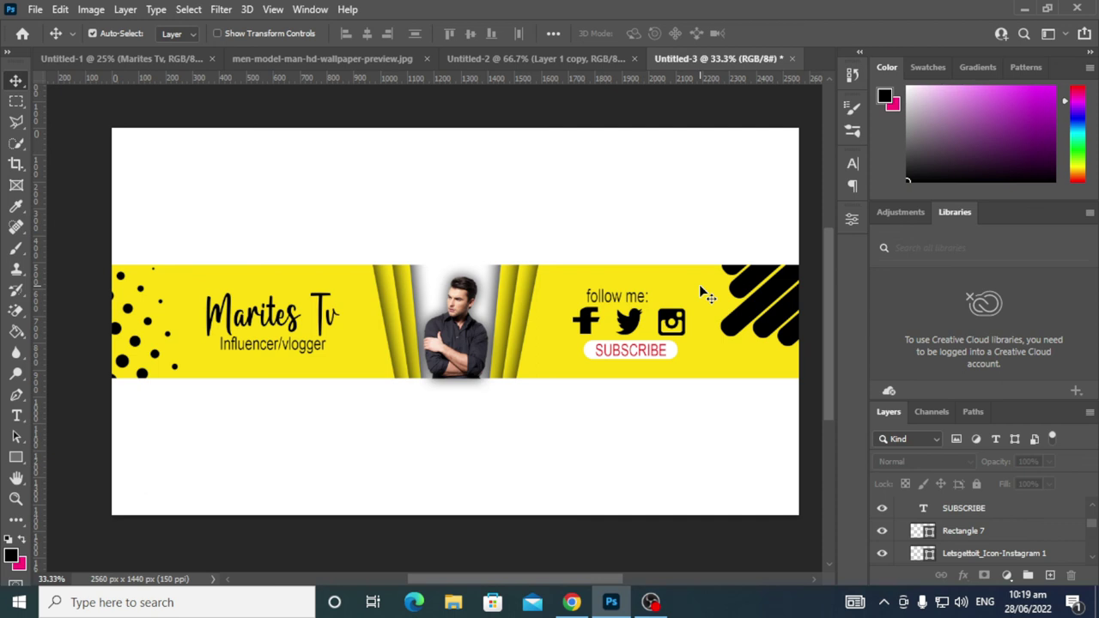
{"action": "left_click", "coordinate": [344, 363]}
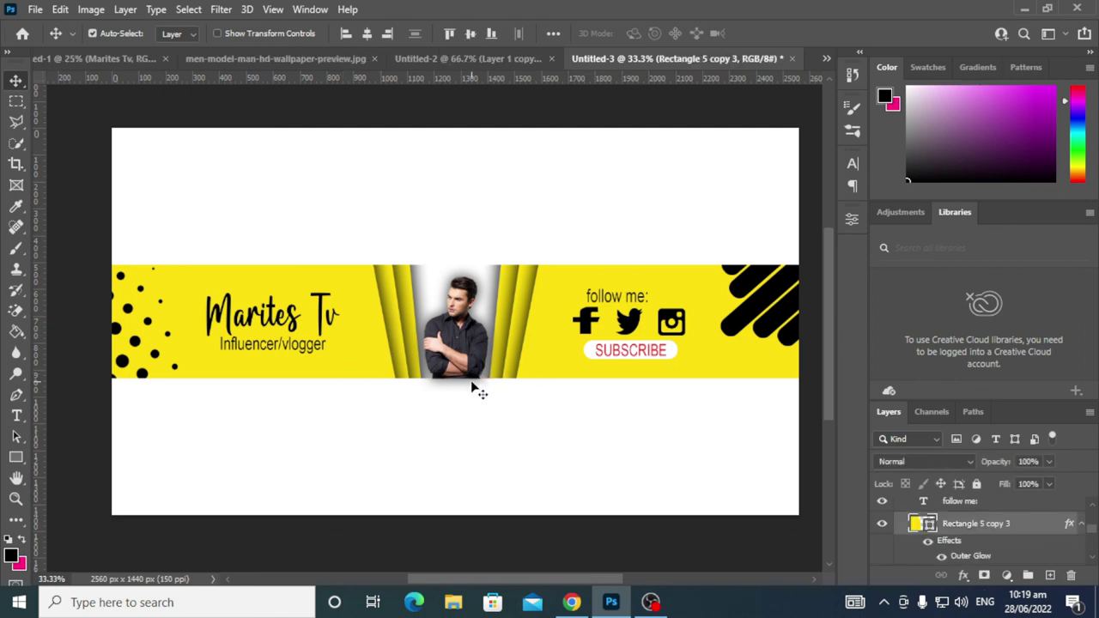